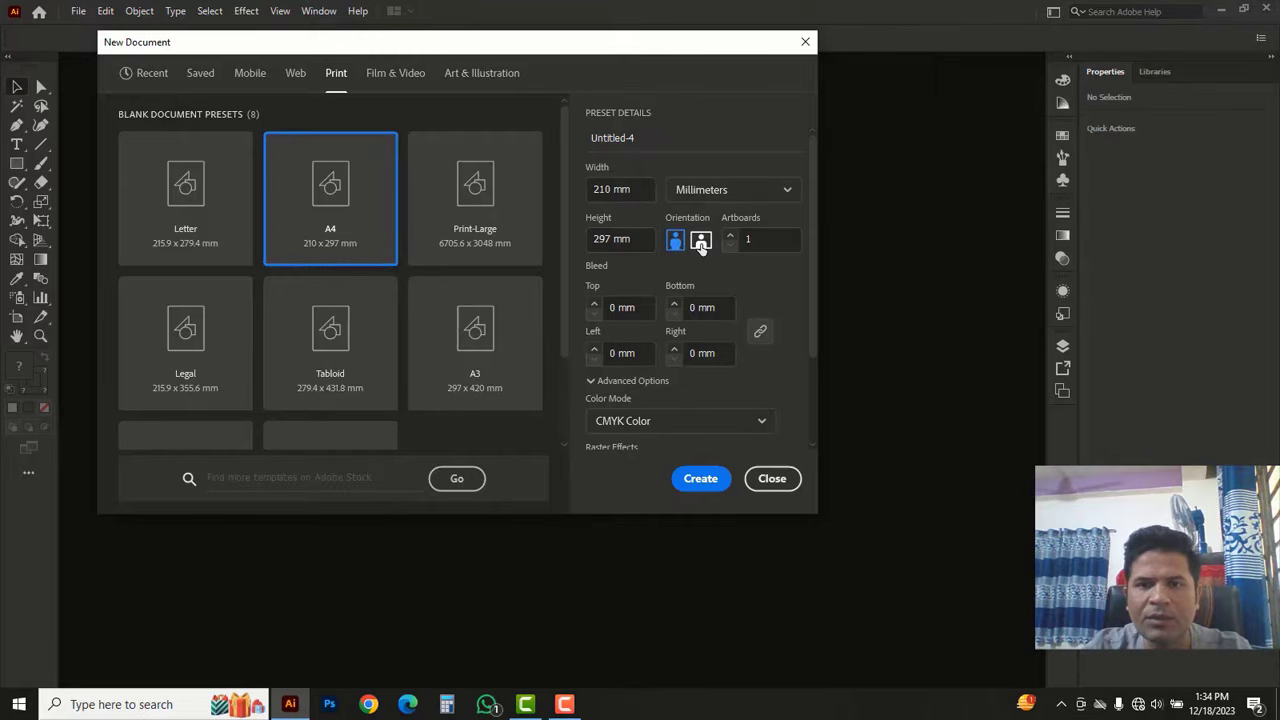
Step: Create a new A4 print document in landscape orientation, 297 by 210 mm, in CMYK color
{"action": "left_click", "coordinate": [701, 242]}
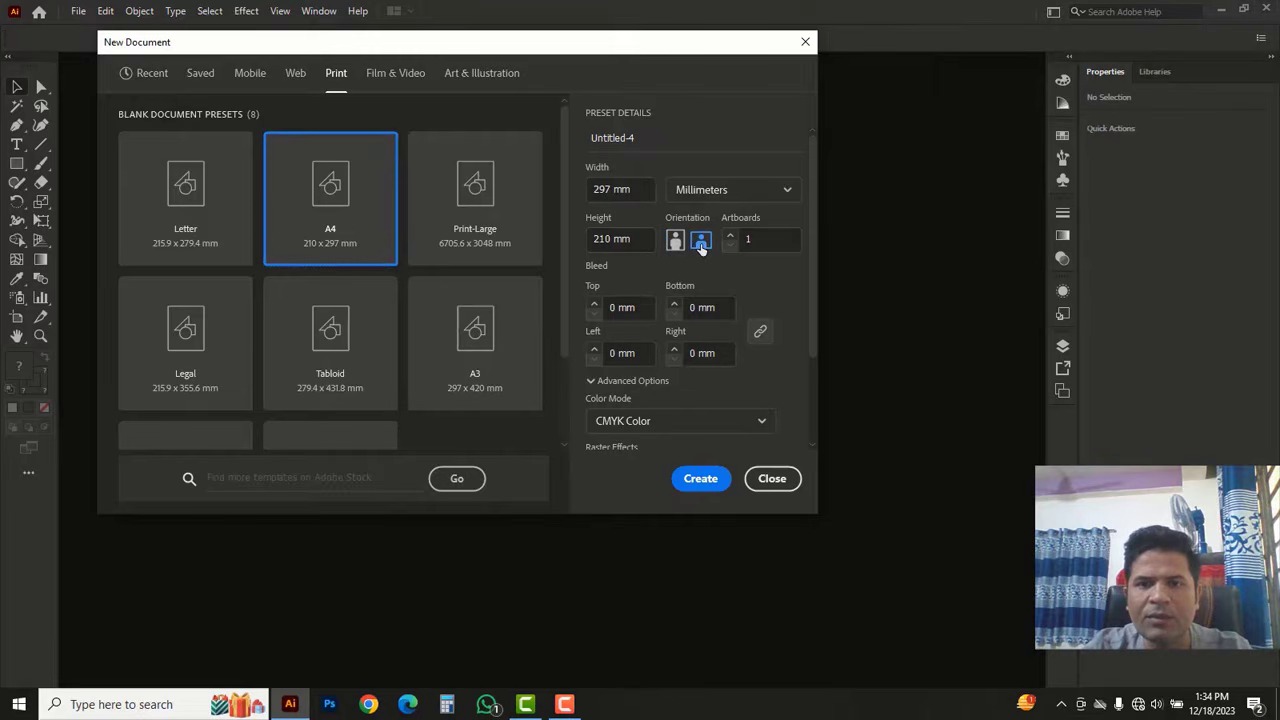
{"action": "left_click", "coordinate": [699, 480]}
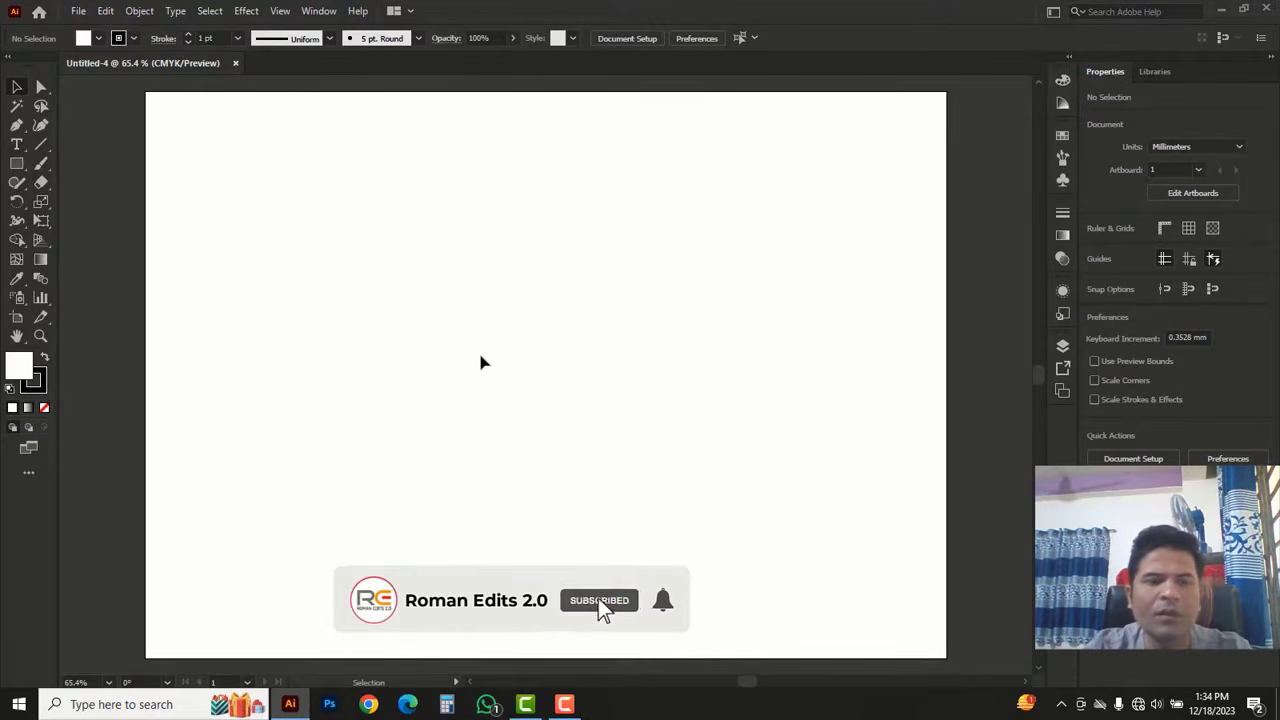
Step: Draw a rectangle about 141 mm wide and 63 mm high in the upper-left part of the artboard
{"action": "left_click", "coordinate": [17, 166]}
{"action": "right_click", "coordinate": [18, 168]}
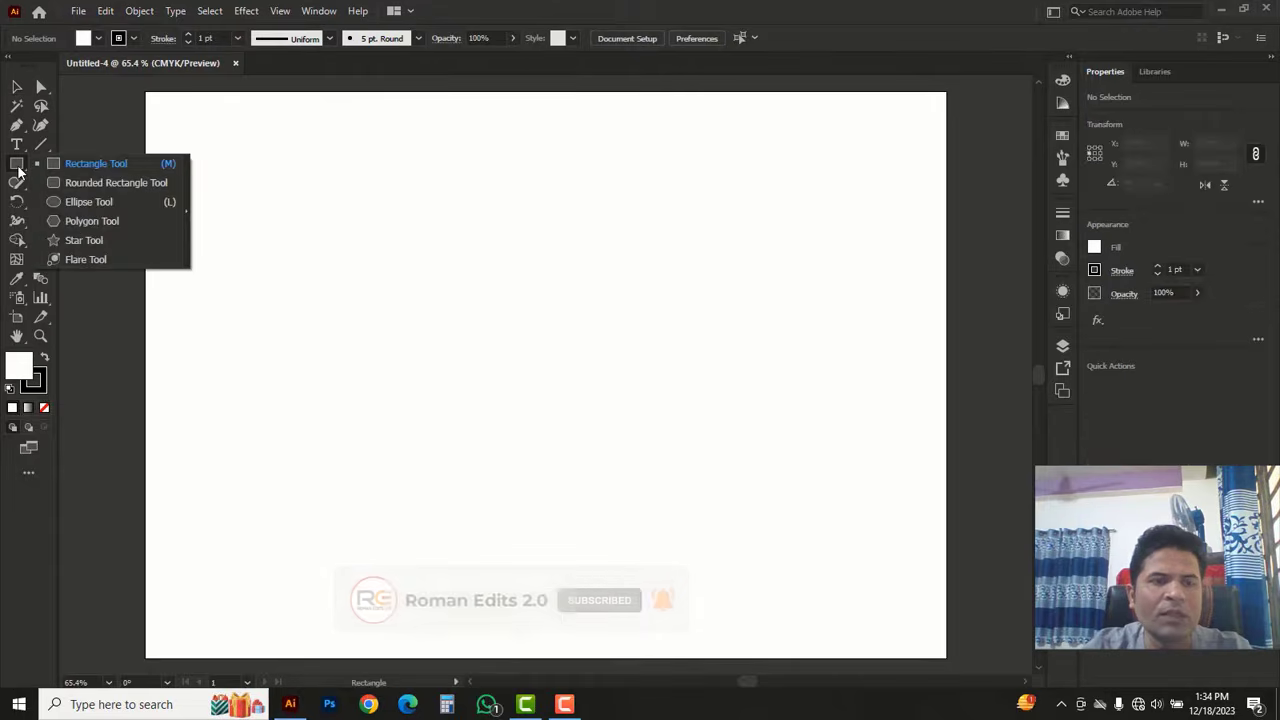
{"action": "left_click", "coordinate": [79, 164]}
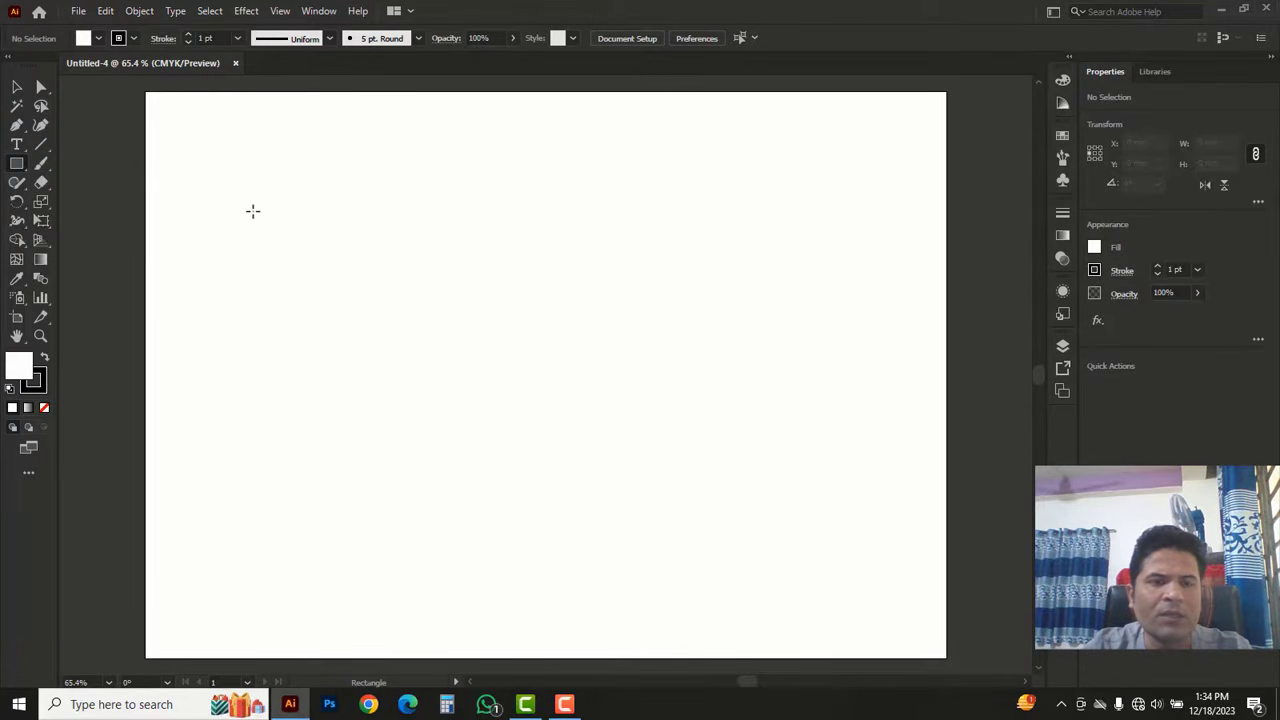
{"action": "left_click_drag", "start_coordinate": [240, 210], "coordinate": [621, 382]}
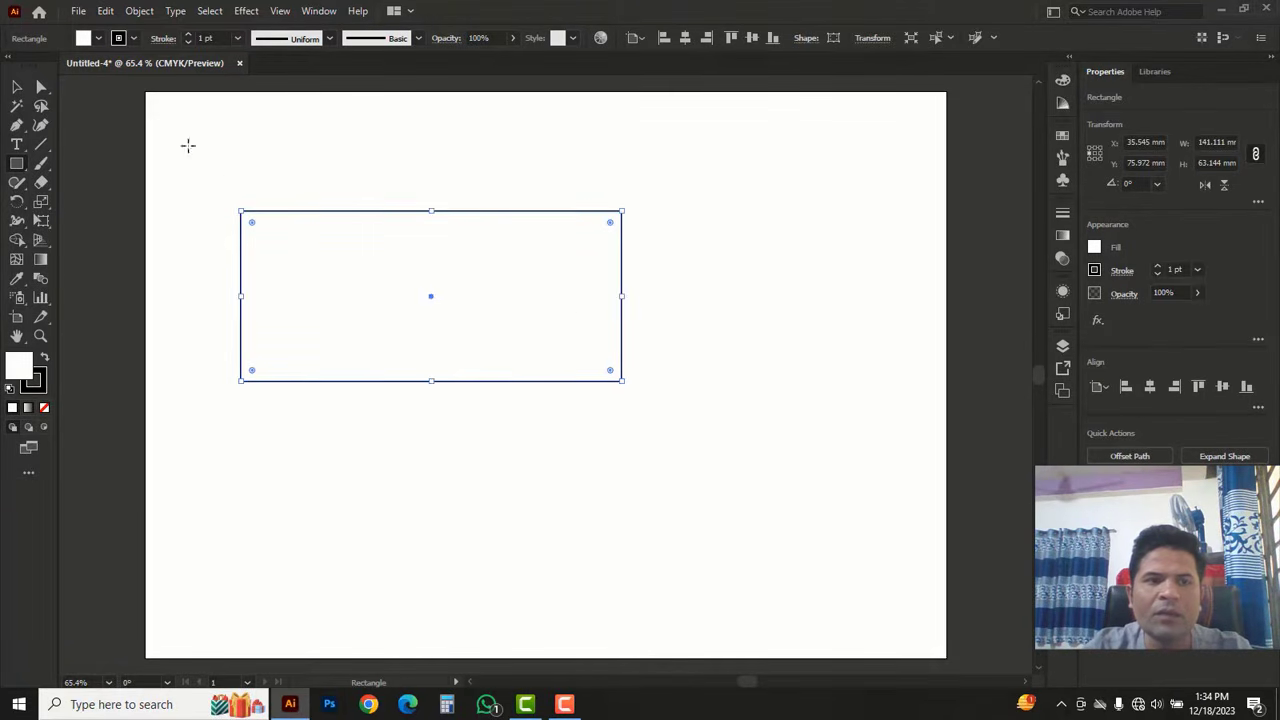
Step: Round the rectangle's two right corners to the maximum radius, giving it a semicircular right end
{"action": "left_click", "coordinate": [41, 87]}
{"action": "left_click", "coordinate": [113, 88]}
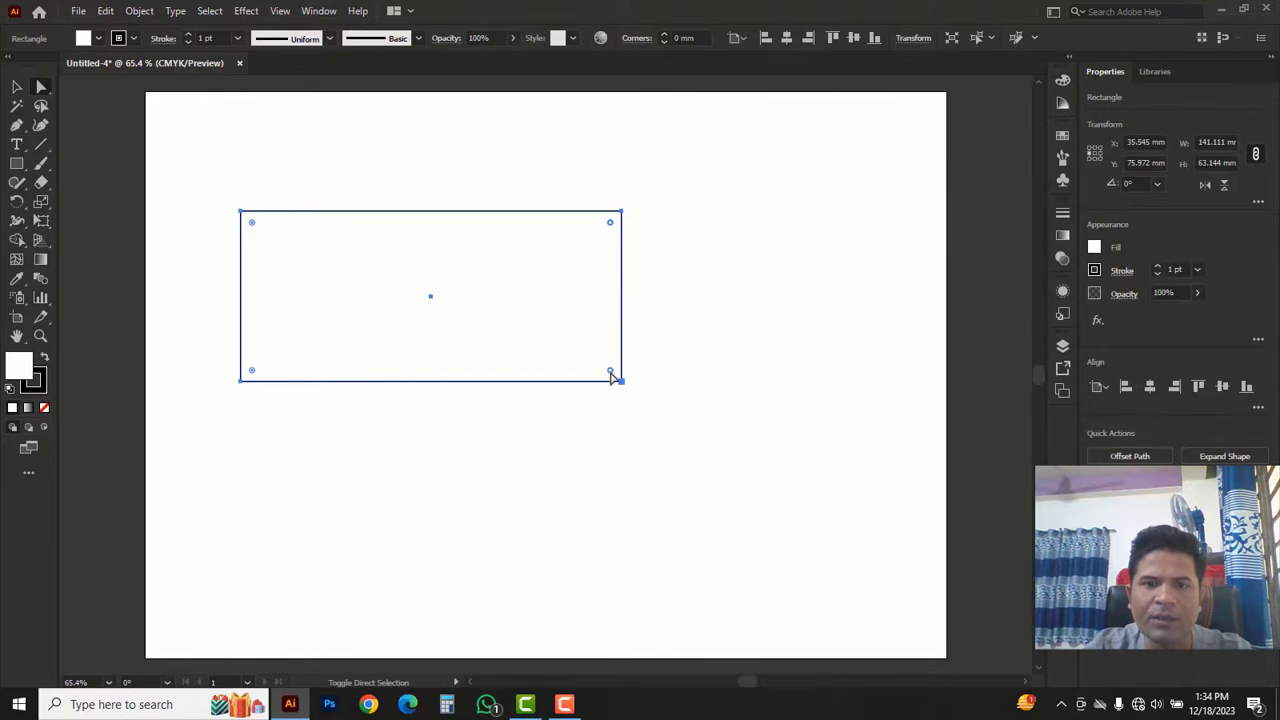
{"action": "left_click_drag", "start_coordinate": [611, 373], "coordinate": [376, 355]}
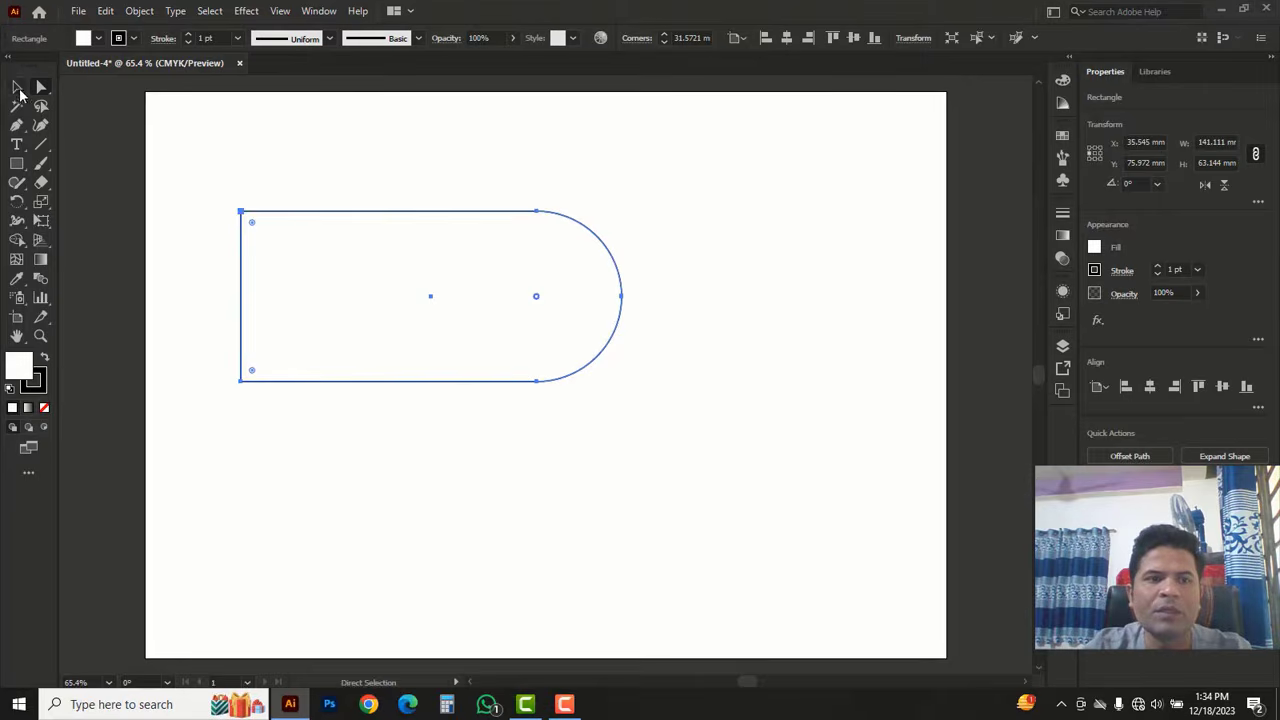
{"action": "left_click", "coordinate": [18, 89]}
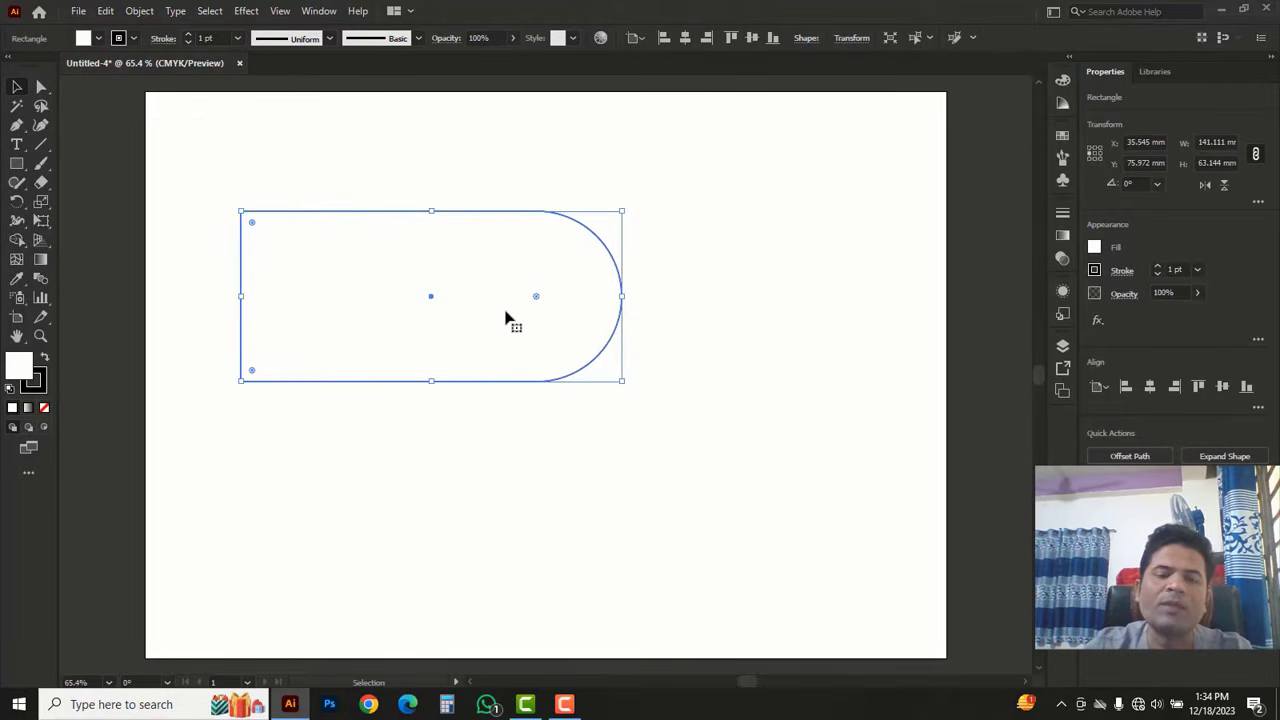
{"action": "key", "text": "a"}
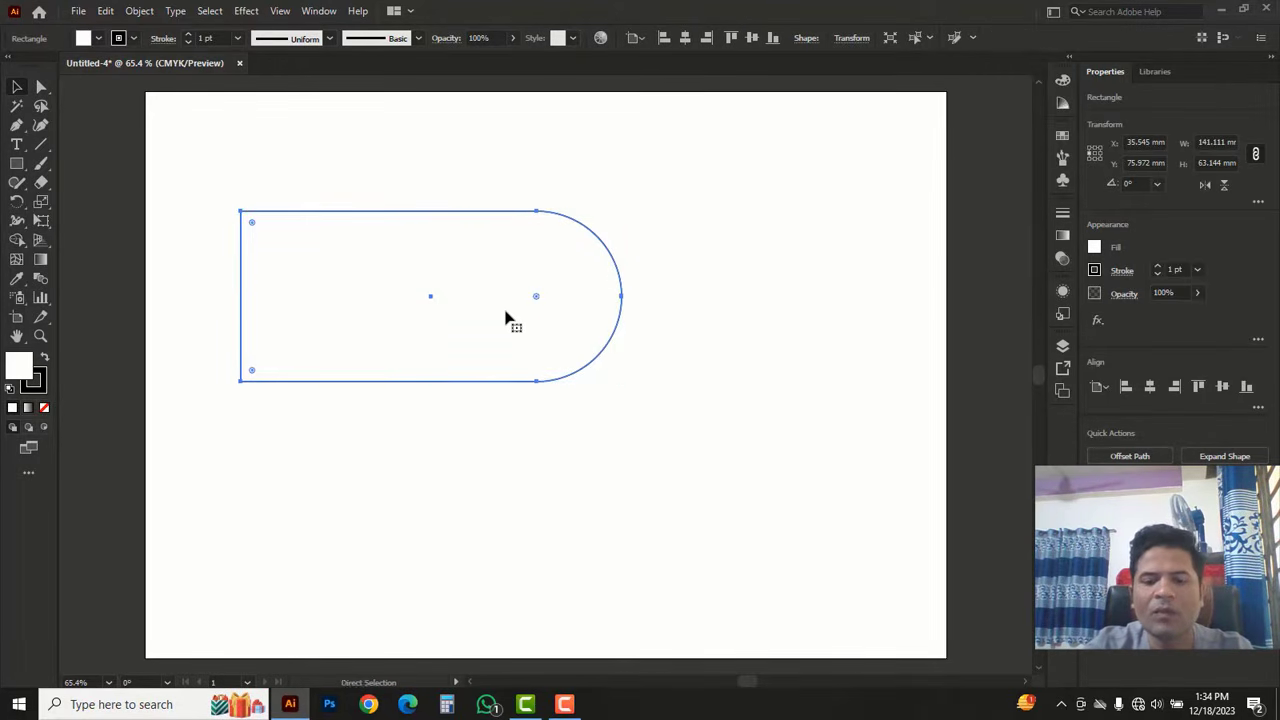
{"action": "key", "text": "v"}
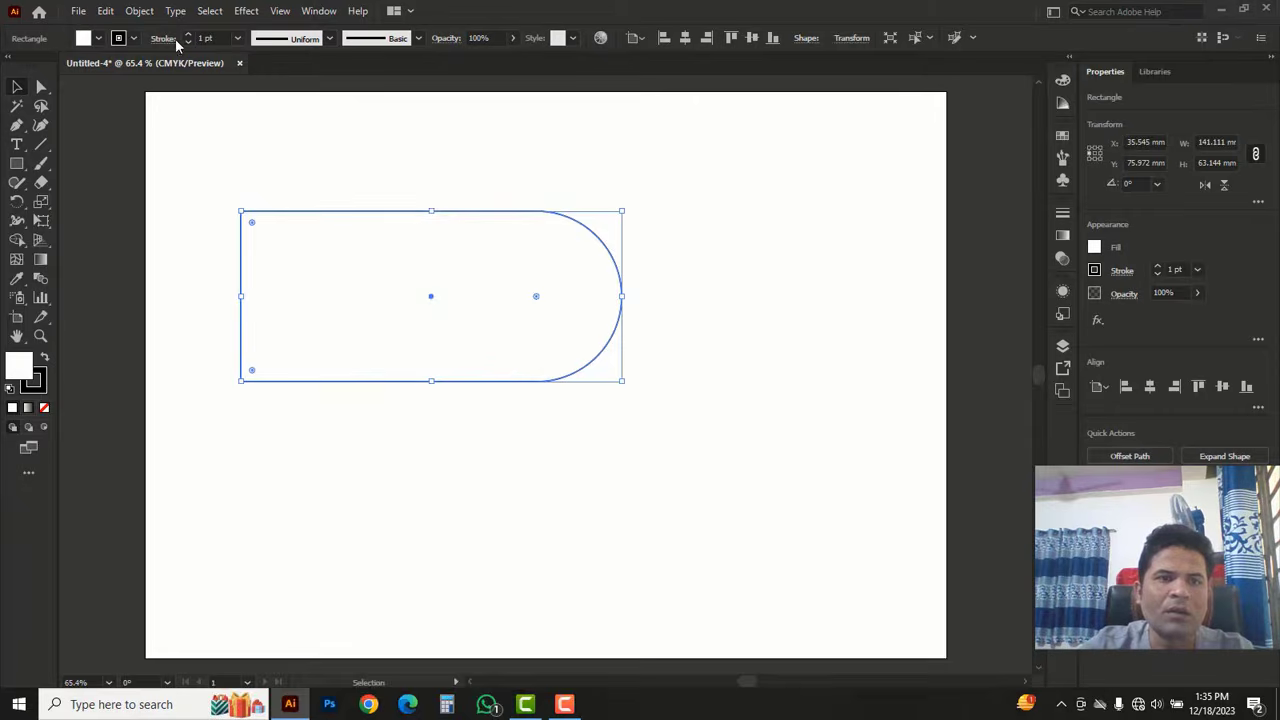
Step: Offset the rounded shape's path by -18 mm with miter joins to make a smaller shape inside it
{"action": "left_click", "coordinate": [139, 11]}
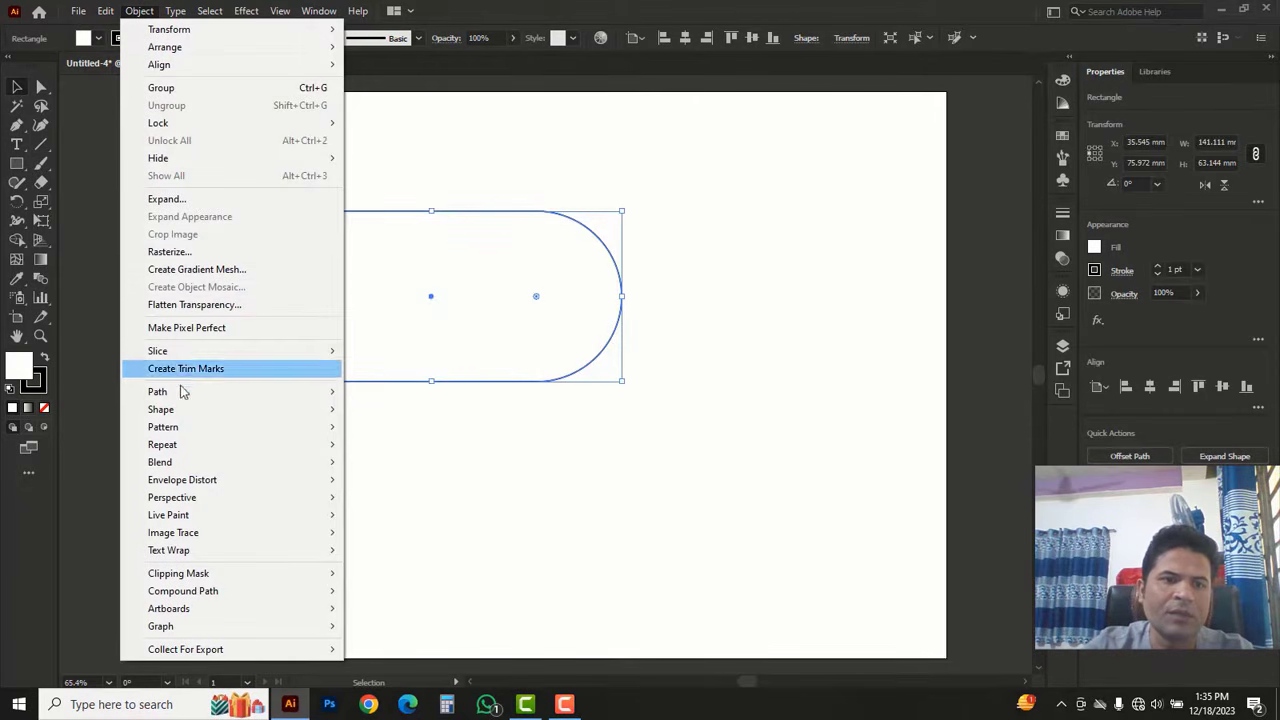
{"action": "mouse_move", "coordinate": [182, 398]}
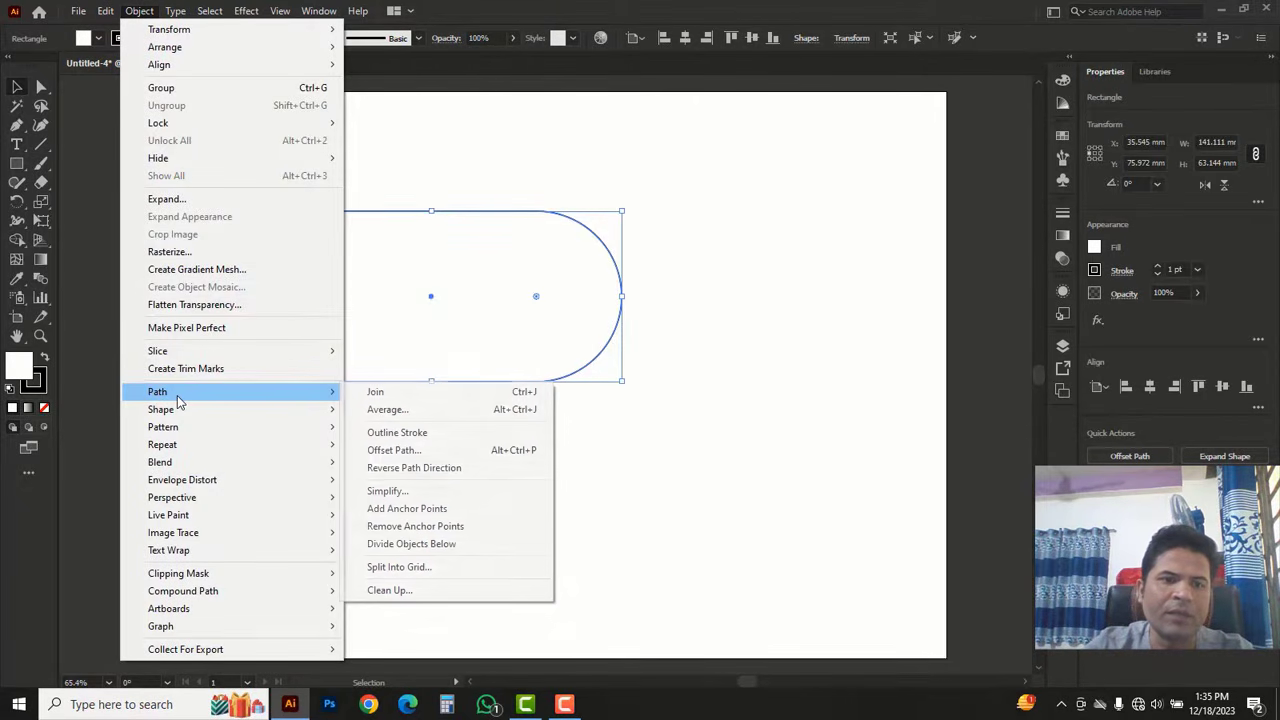
{"action": "left_click", "coordinate": [397, 453]}
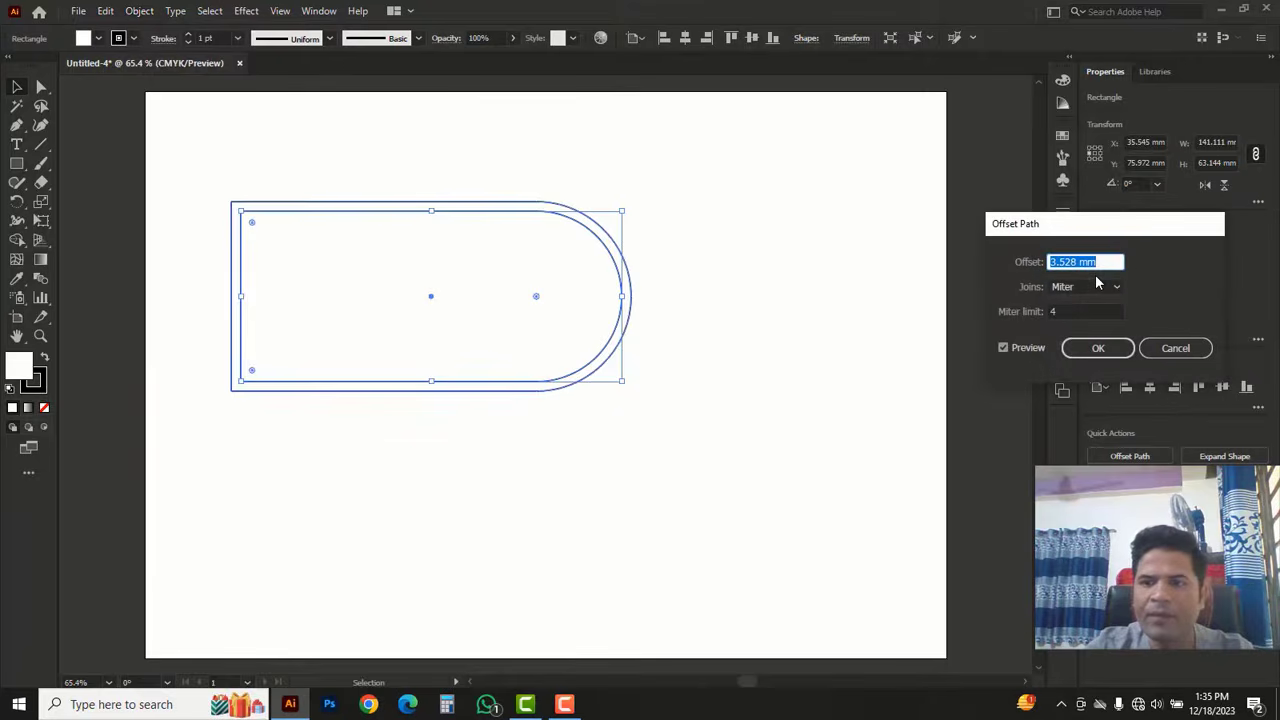
{"action": "type", "text": "-13"}
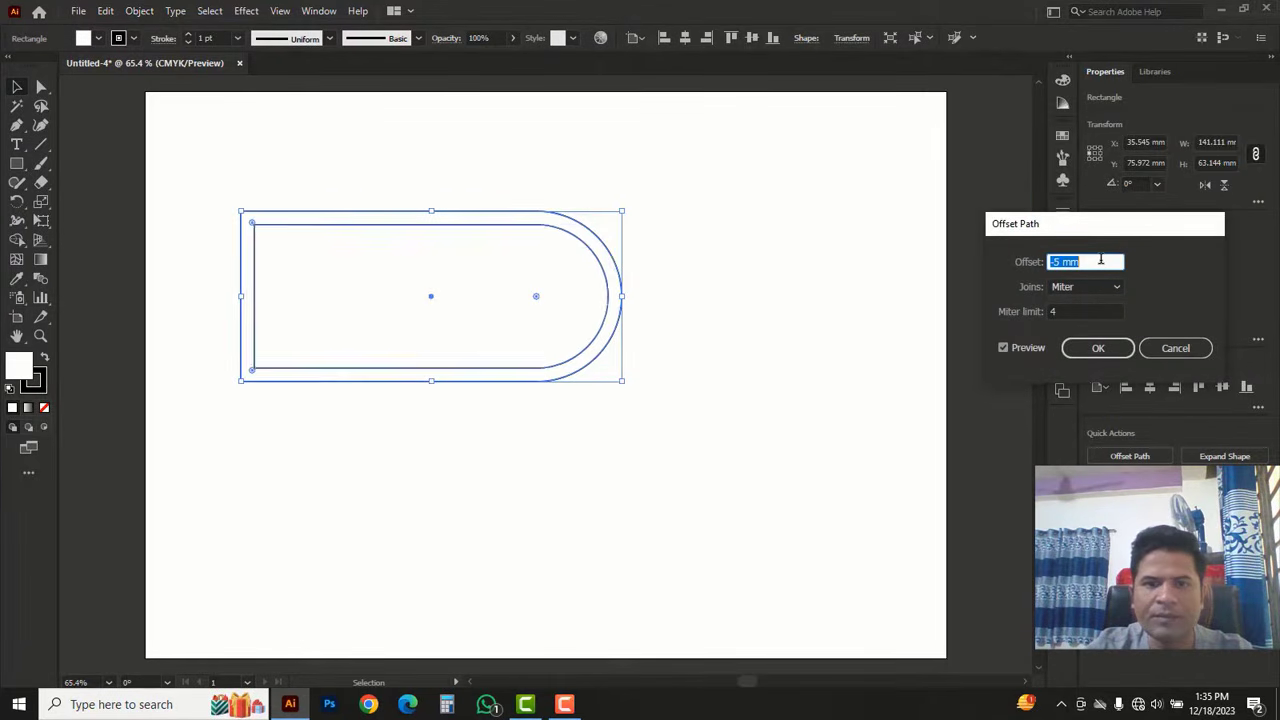
{"action": "key", "text": "Down"}
{"action": "key", "text": "Down"}
{"action": "key", "text": "Down"}
{"action": "key", "text": "Down"}
{"action": "key", "text": "Down"}
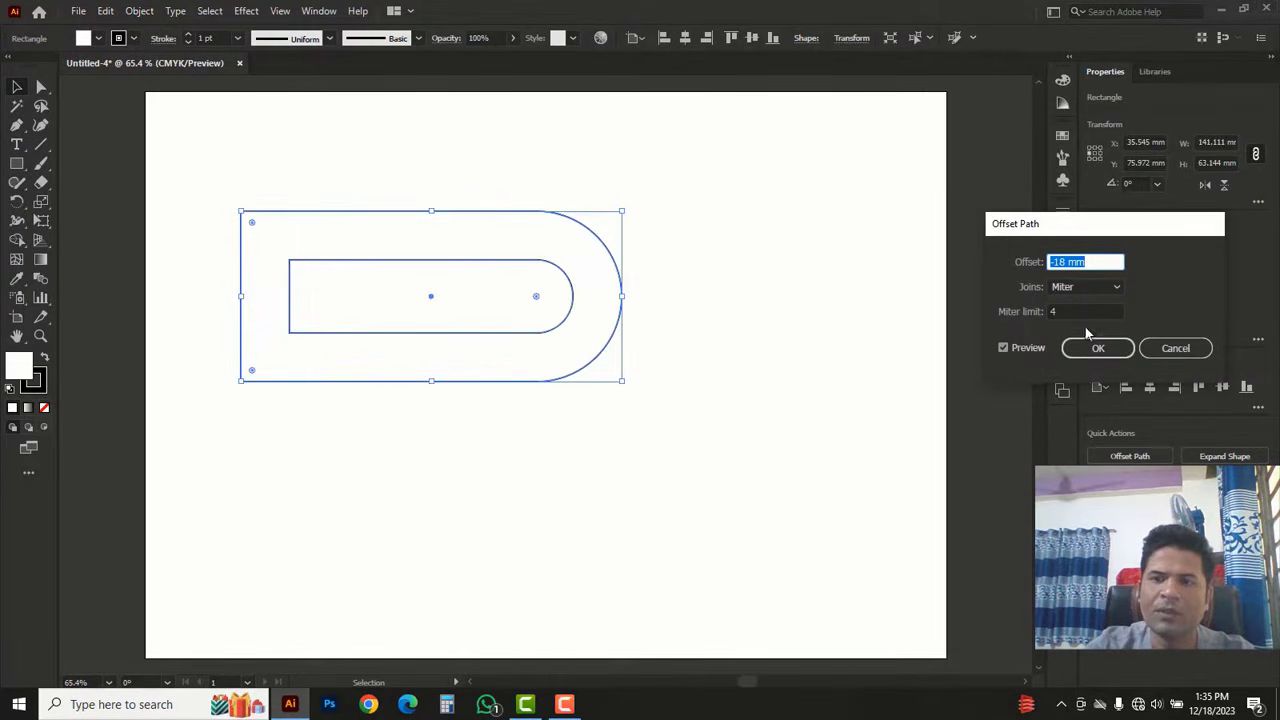
{"action": "left_click", "coordinate": [1090, 349]}
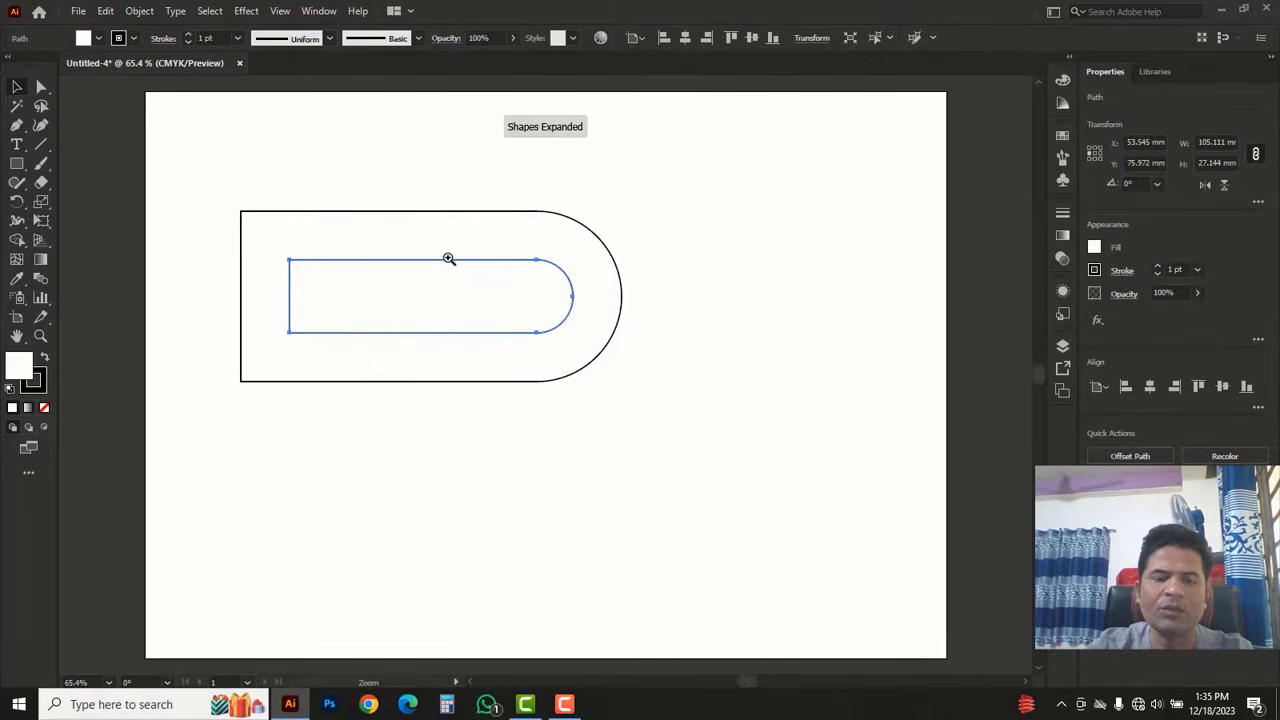
Step: Duplicate the inner shape straight down so the copy's upper edge meets the original's lower edge
{"action": "key", "text": "ctrl+1"}
{"action": "left_click_drag", "start_coordinate": [631, 410], "coordinate": [591, 357]}
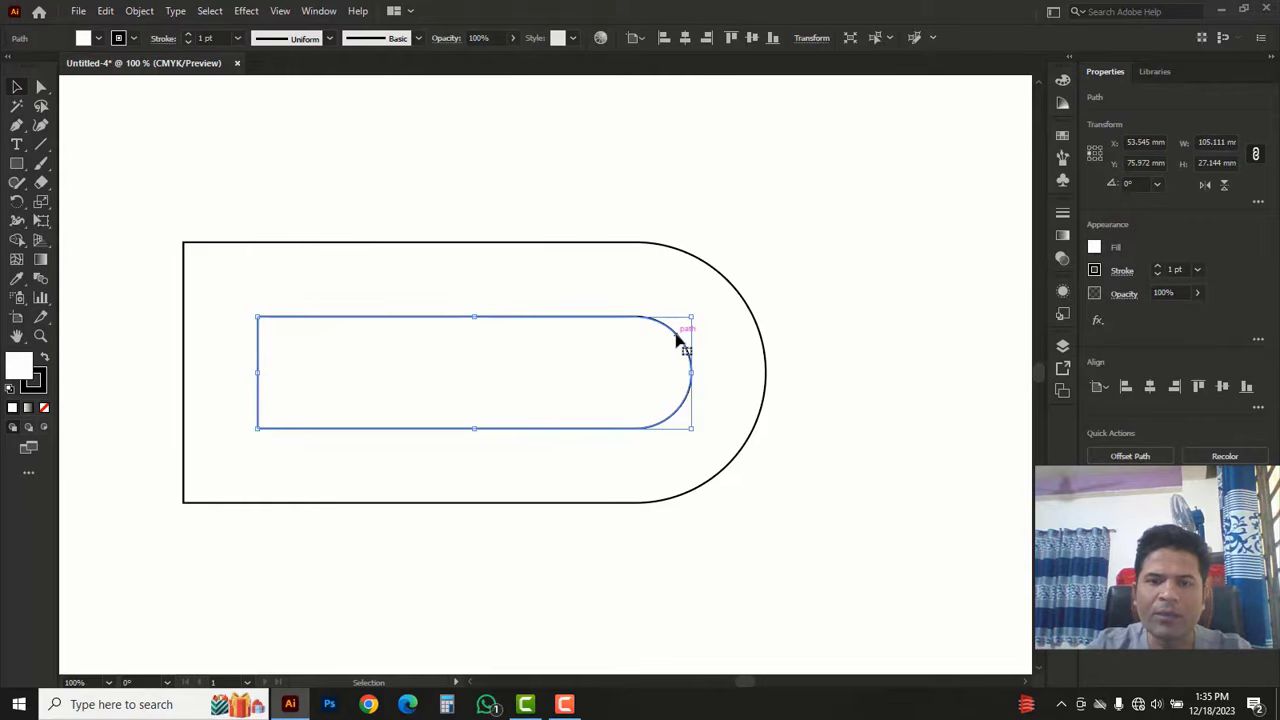
{"action": "left_click_drag", "start_coordinate": [675, 345], "coordinate": [663, 452], "text": "alt+shift"}
Step: Remove the fill from the outer shape, the inner shape and the inner shape's copy
{"action": "left_click_drag", "start_coordinate": [820, 530], "coordinate": [366, 331]}
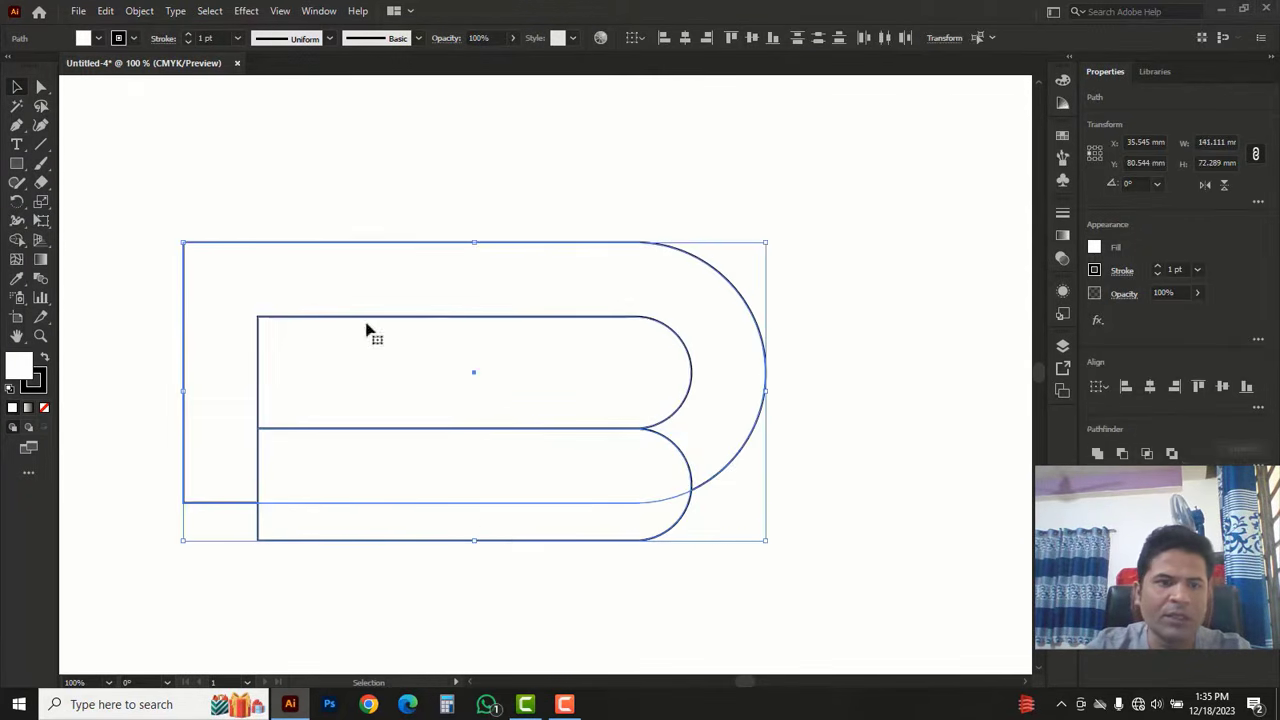
{"action": "left_click", "coordinate": [44, 408]}
{"action": "left_click", "coordinate": [820, 405]}
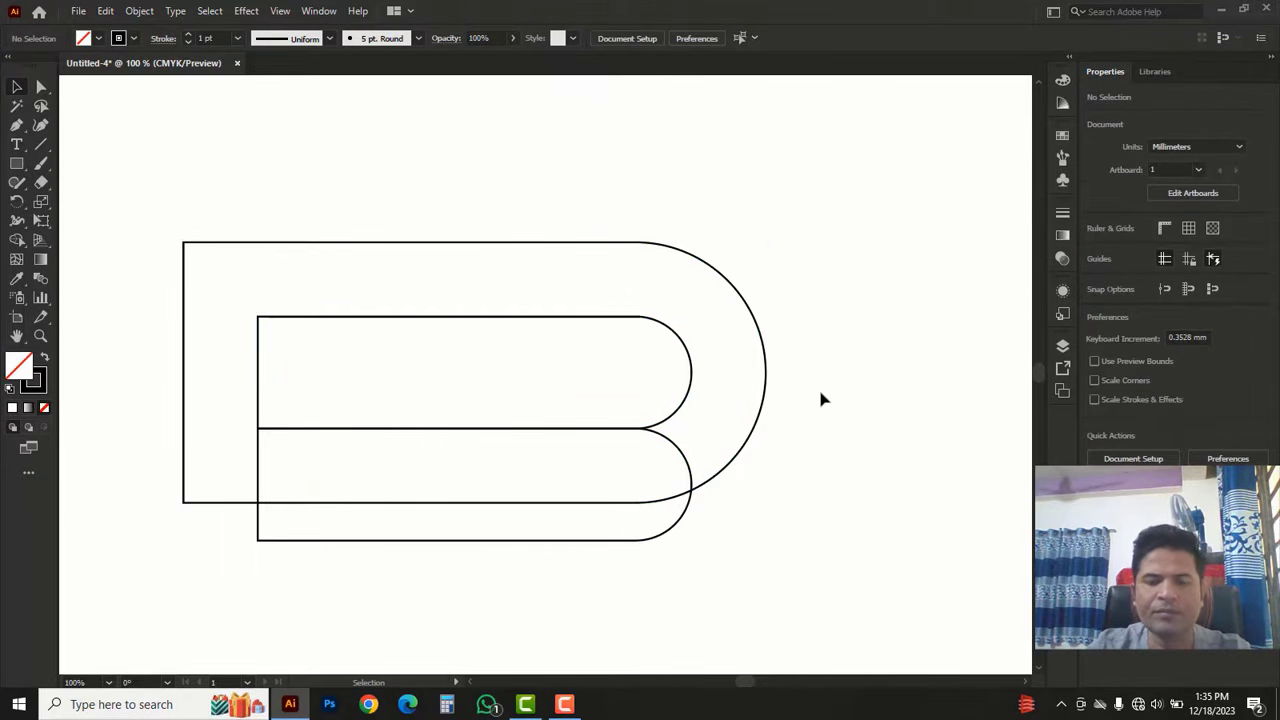
Step: Align the copy's lower edge with the outer shape's and enlarge it to about 175 by 45 mm, reaching the inner shape's upper edge
{"action": "left_click_drag", "start_coordinate": [622, 533], "coordinate": [626, 496]}
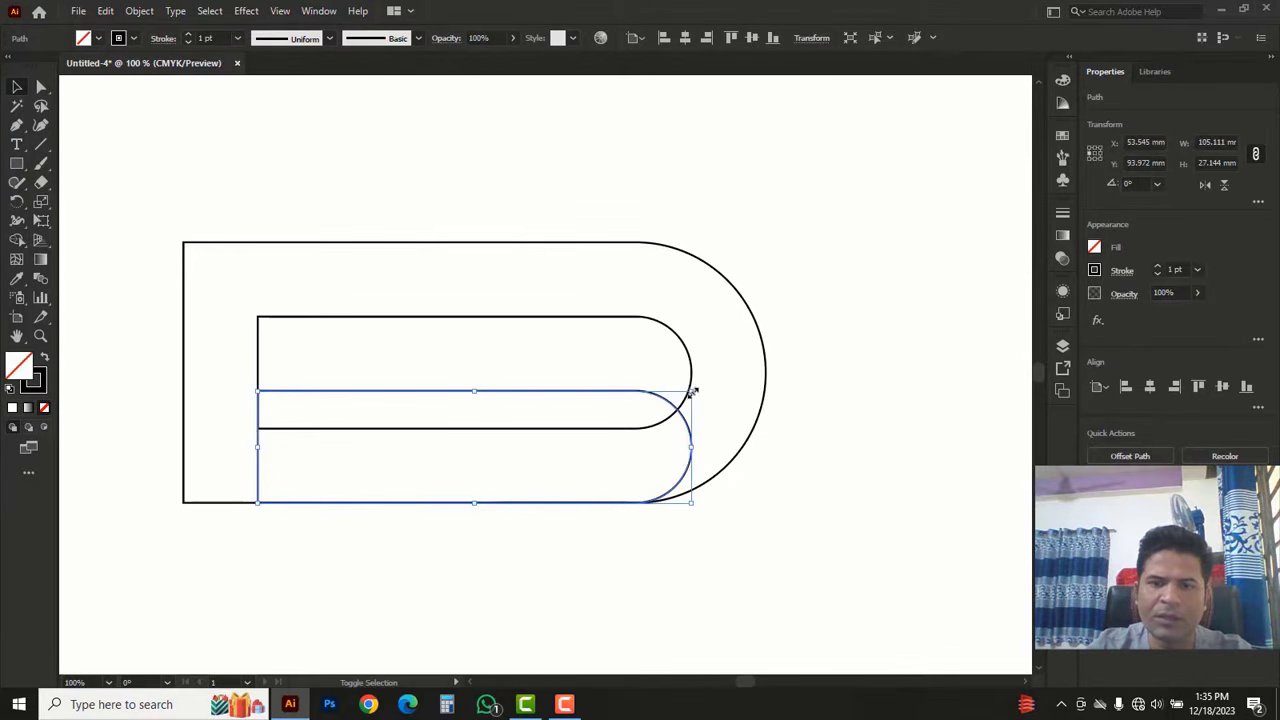
{"action": "left_click_drag", "start_coordinate": [691, 391], "coordinate": [979, 287]}
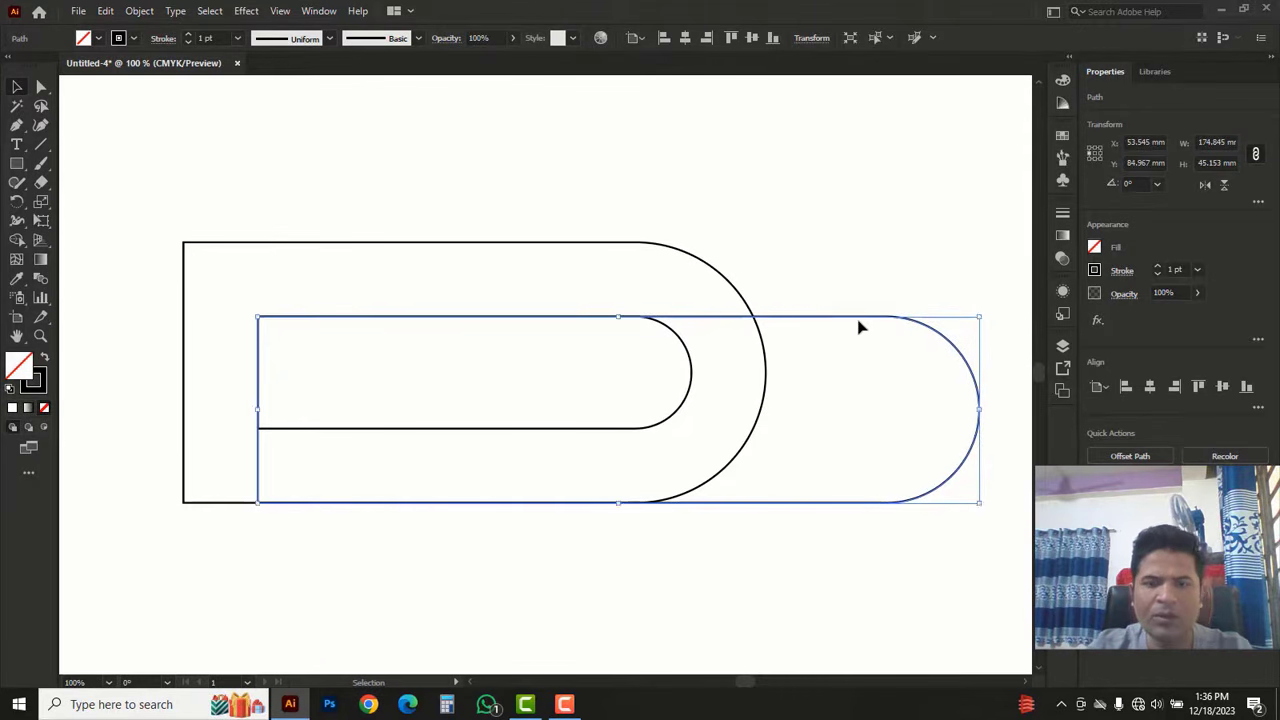
{"action": "key", "text": "ctrl+y"}
{"action": "left_click", "coordinate": [870, 287]}
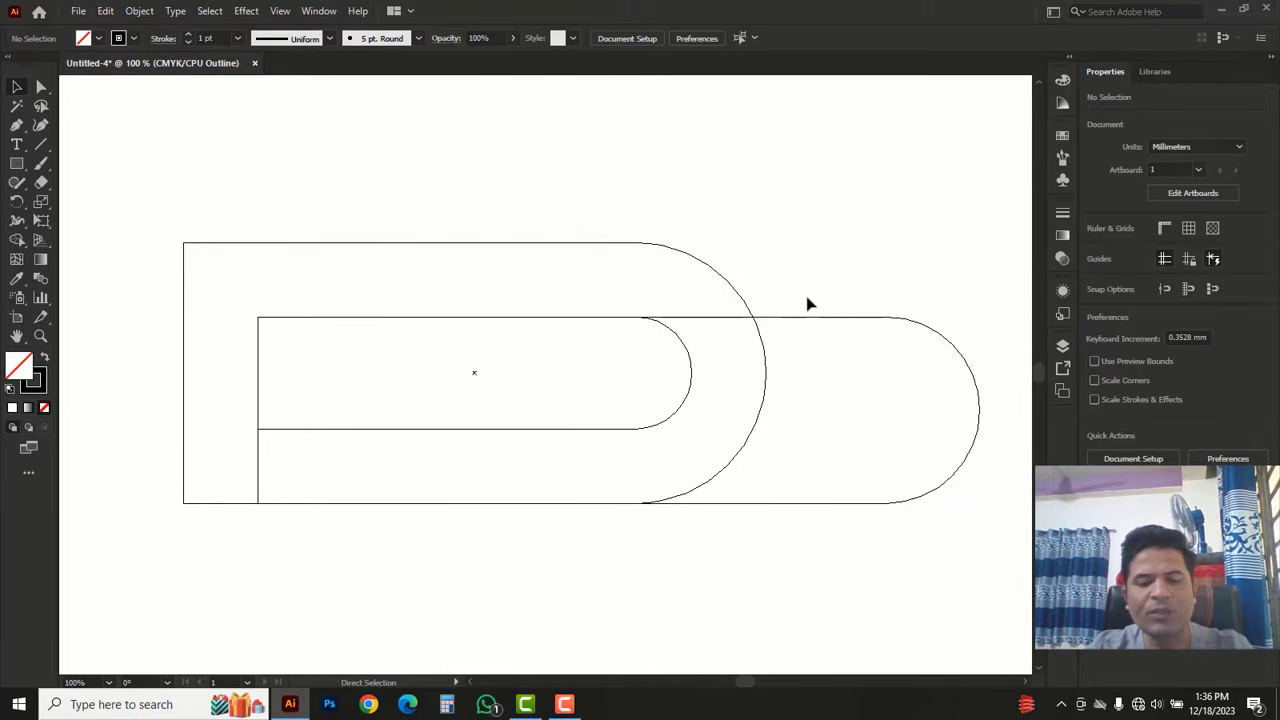
{"action": "key", "text": "ctrl+y"}
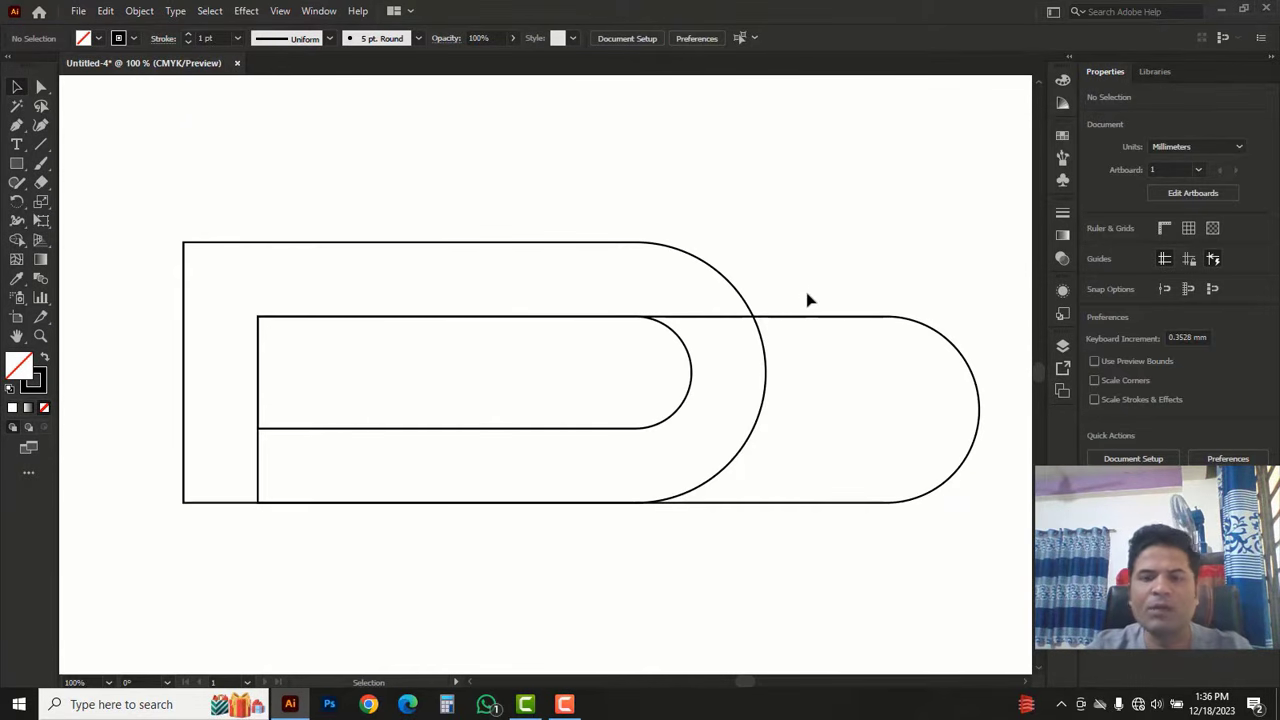
Step: Move the enlarged shape horizontally left until its curved end lies just inside the outer shape's arc without crossing it
{"action": "left_click_drag", "start_coordinate": [836, 353], "coordinate": [838, 356]}
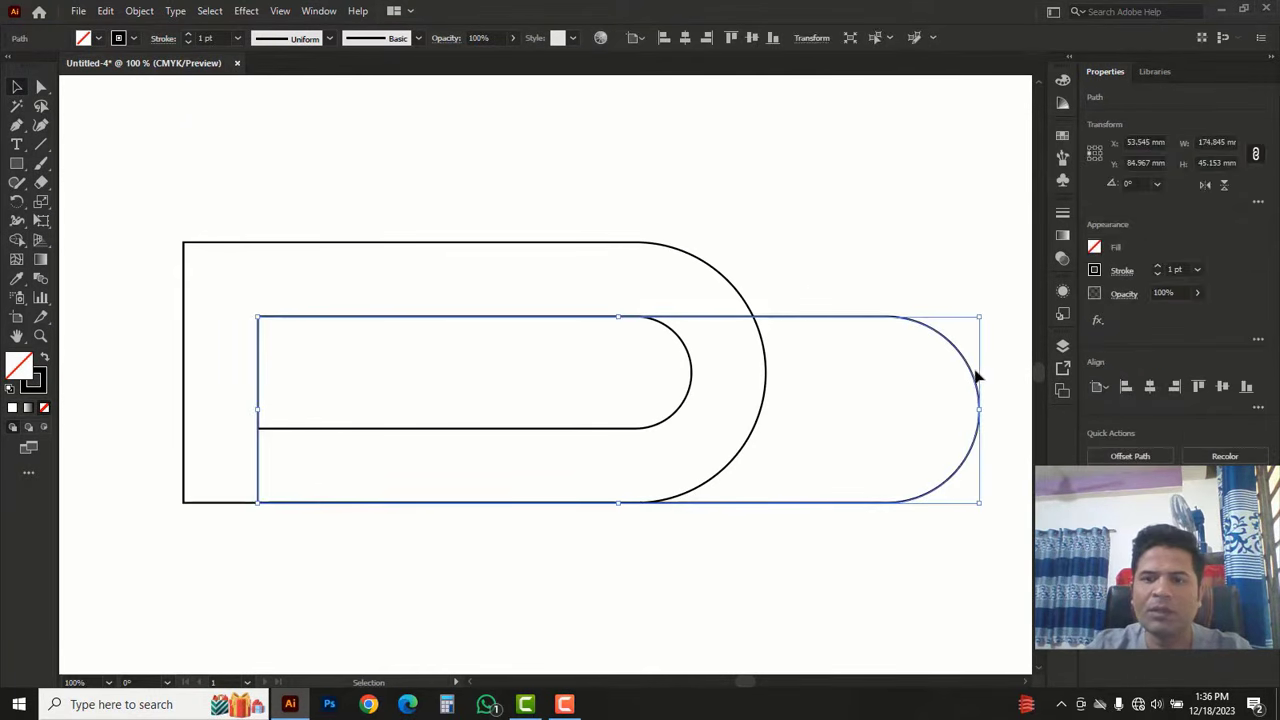
{"action": "left_click_drag", "start_coordinate": [972, 452], "coordinate": [729, 437]}
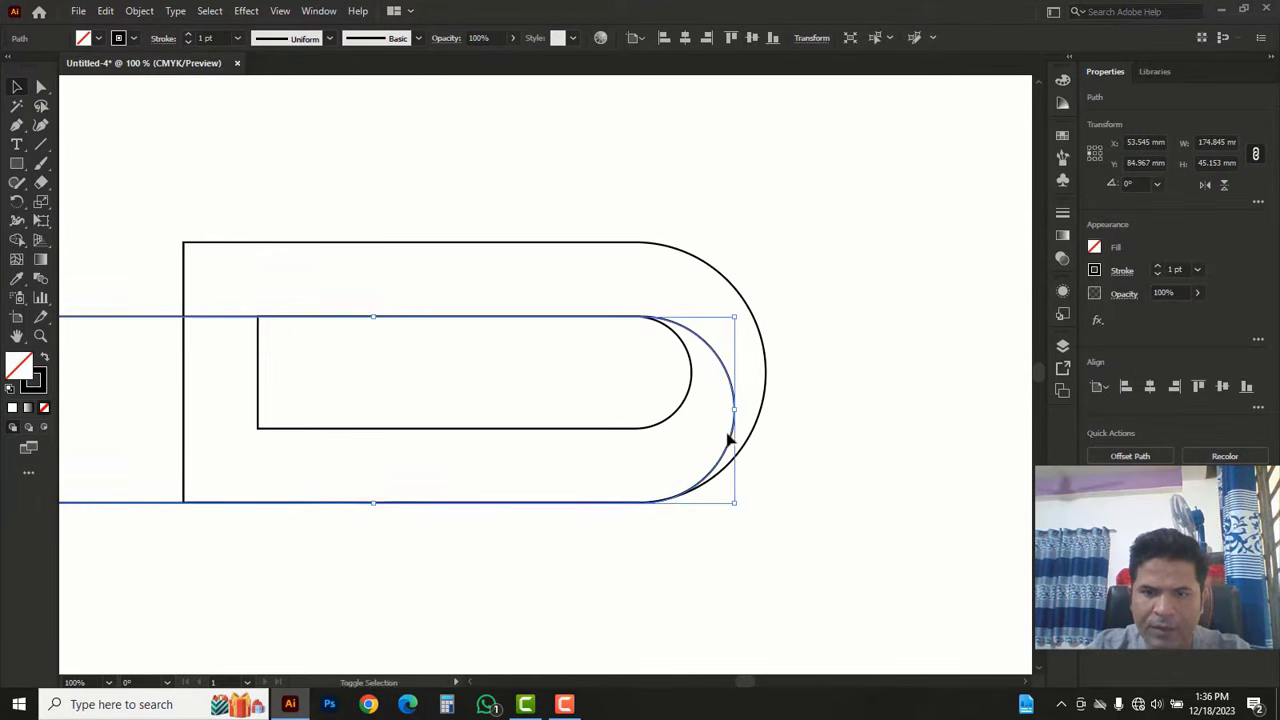
{"action": "left_click", "coordinate": [779, 495]}
{"action": "key", "text": "ctrl+y"}
{"action": "key", "text": "z"}
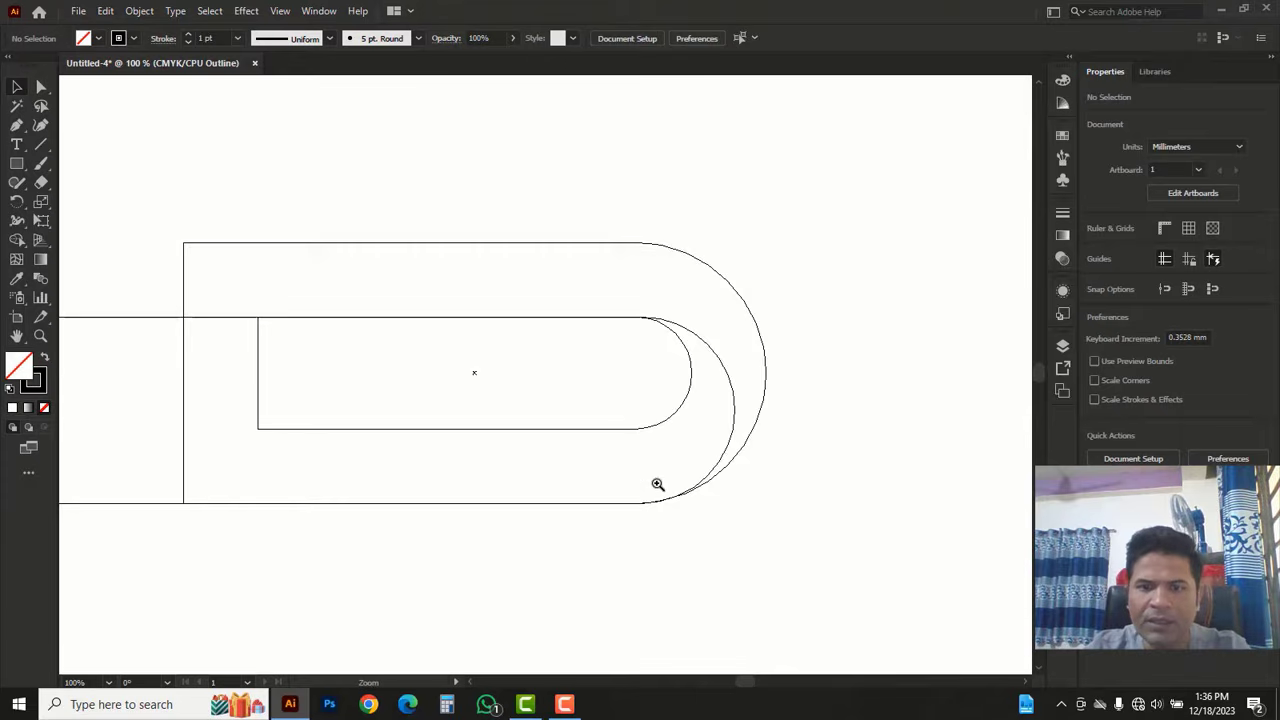
{"action": "left_click", "coordinate": [657, 486]}
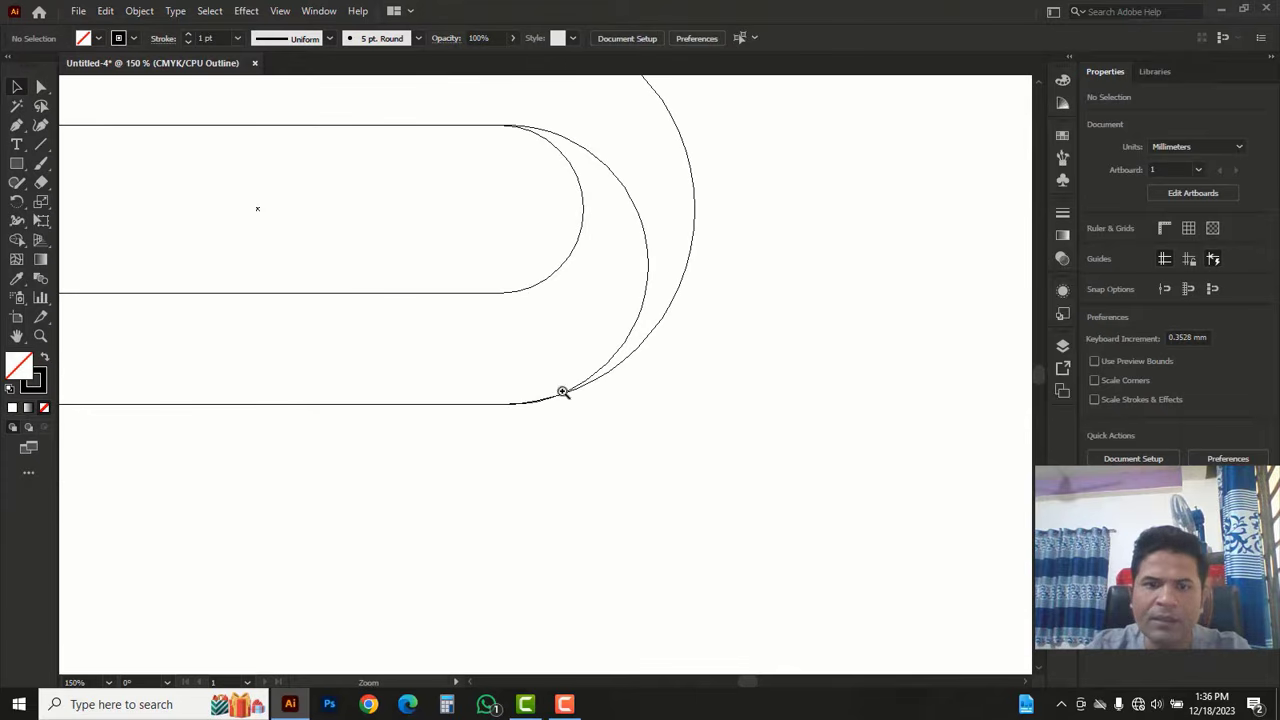
{"action": "left_click", "coordinate": [609, 351]}
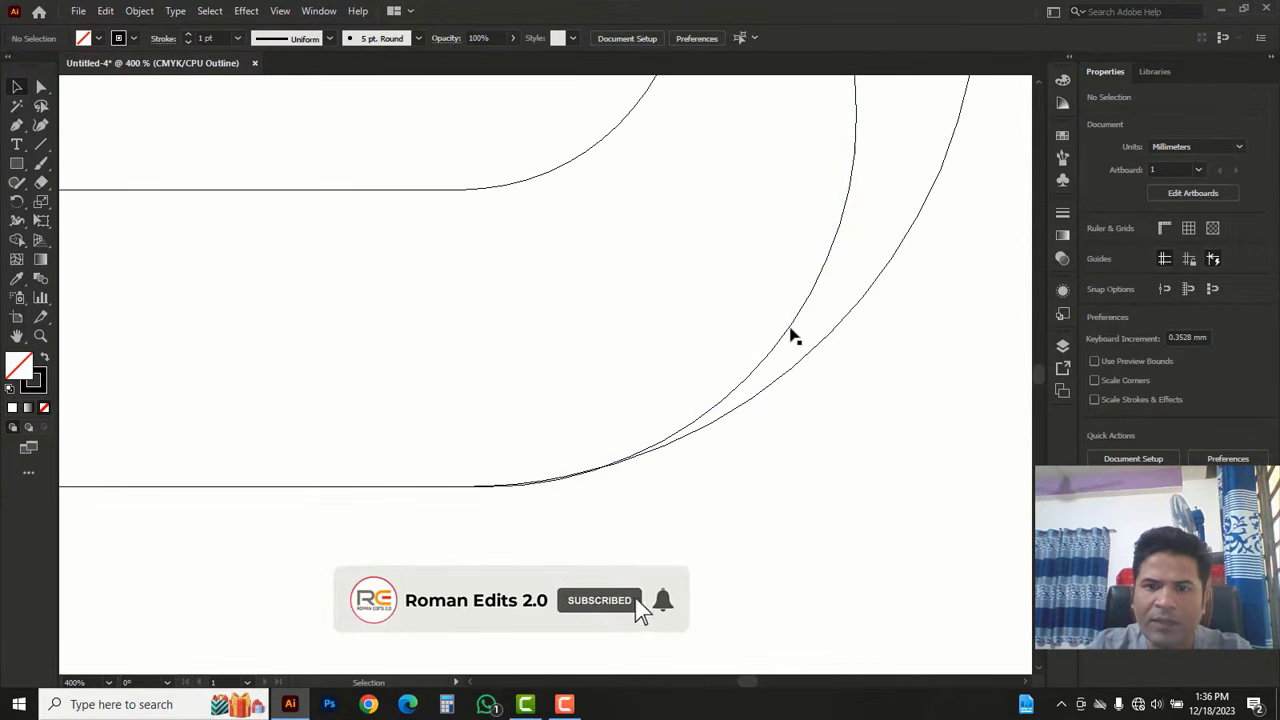
{"action": "left_click_drag", "start_coordinate": [790, 330], "coordinate": [723, 371]}
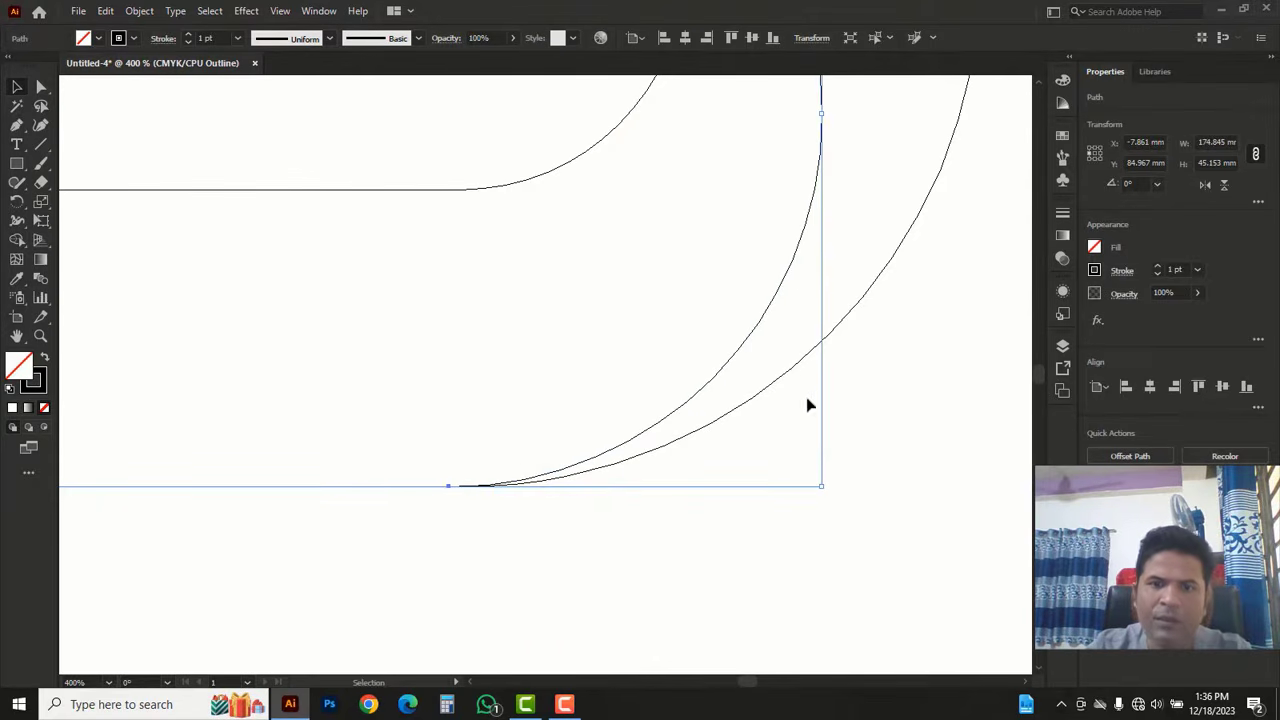
Step: Examine how the three nested curves meet at the rounded end in outline view, and return to the normal preview
{"action": "key", "text": "a"}
{"action": "left_click", "coordinate": [654, 351], "text": "ctrl+alt"}
{"action": "left_click", "coordinate": [602, 305], "text": "ctrl+alt"}
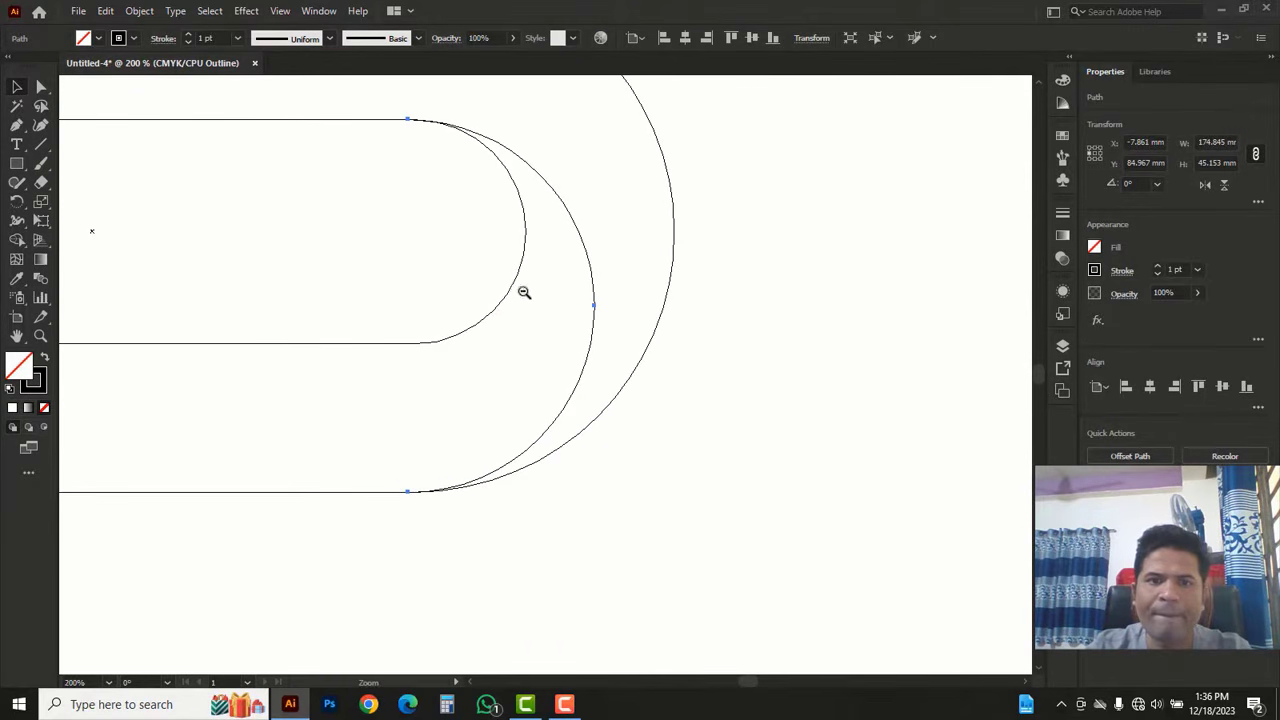
{"action": "left_click", "coordinate": [512, 291], "text": "ctrl+alt"}
{"action": "scroll", "coordinate": [663, 411], "scroll_direction": "left", "scroll_amount": 5}
{"action": "key", "text": "v"}
{"action": "left_click", "coordinate": [751, 418]}
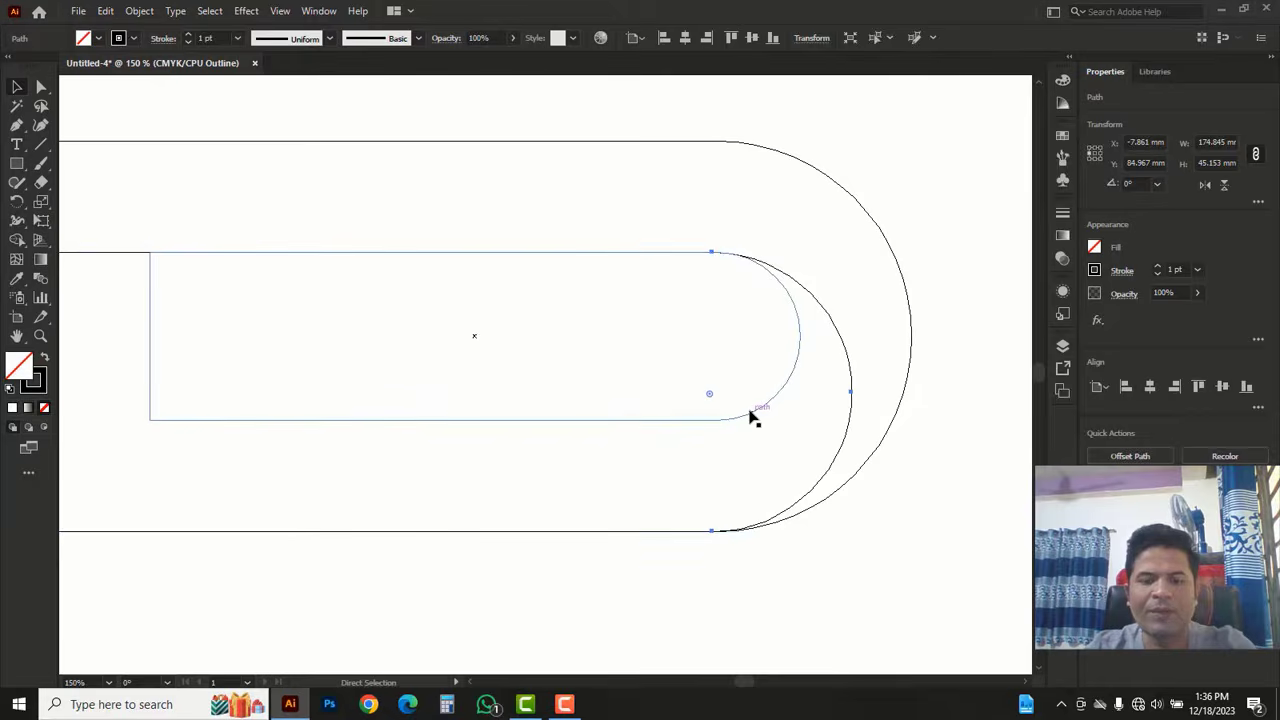
{"action": "key", "text": "ctrl+y"}
{"action": "left_click", "coordinate": [885, 505]}
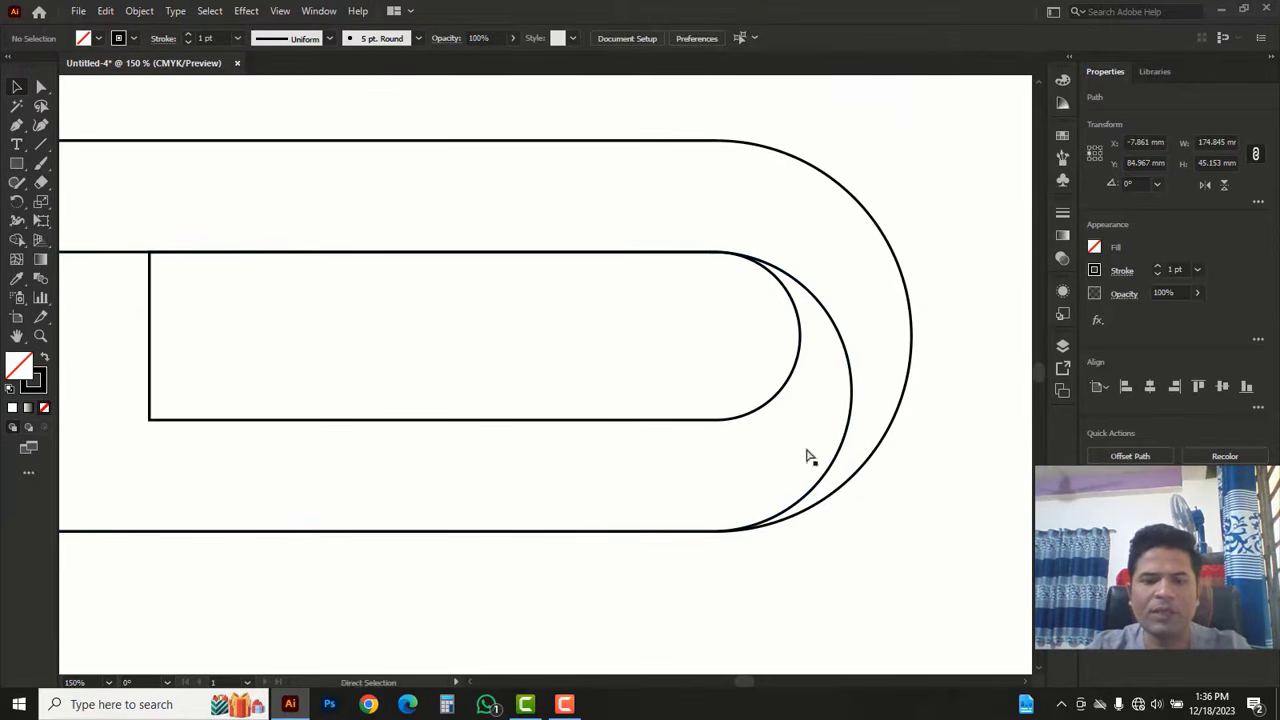
{"action": "left_click", "coordinate": [730, 388], "text": "ctrl+alt"}
{"action": "left_click", "coordinate": [506, 343], "text": "ctrl+alt"}
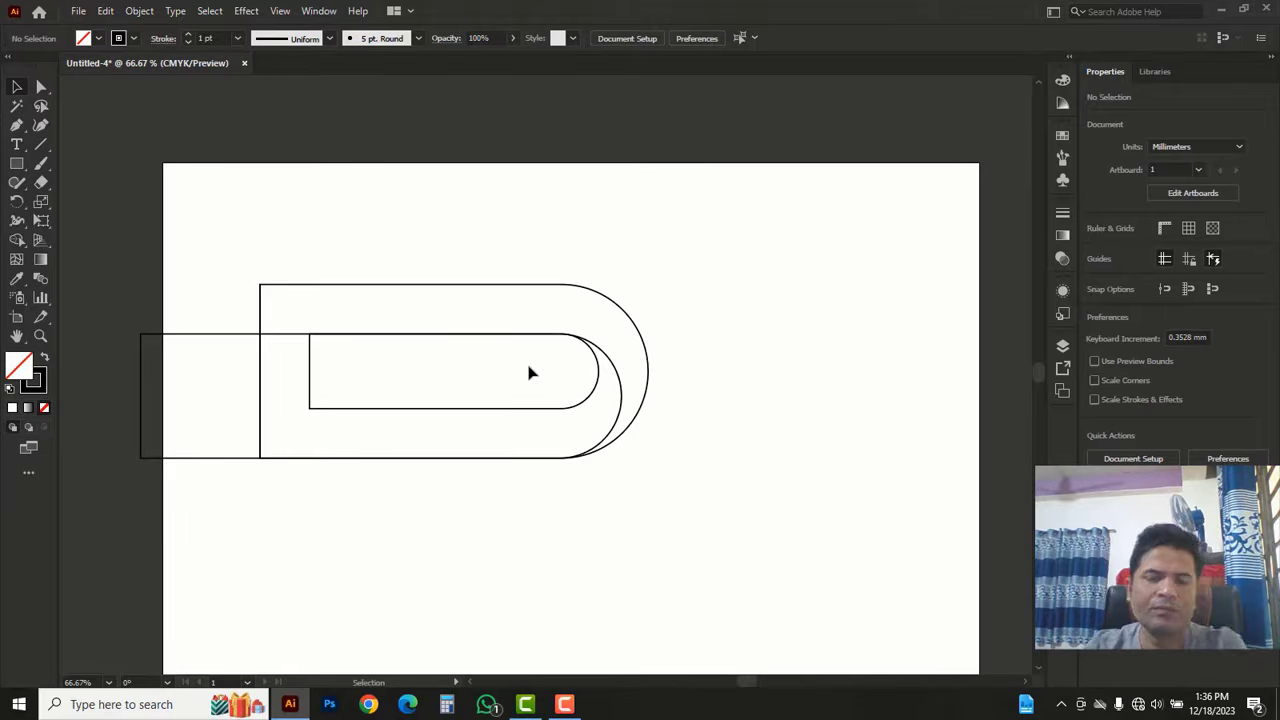
Step: Duplicate the outer and inner shapes downward and rotate the copies 90 degrees clockwise so their rounded ends point down
{"action": "left_click_drag", "start_coordinate": [233, 370], "coordinate": [311, 476]}
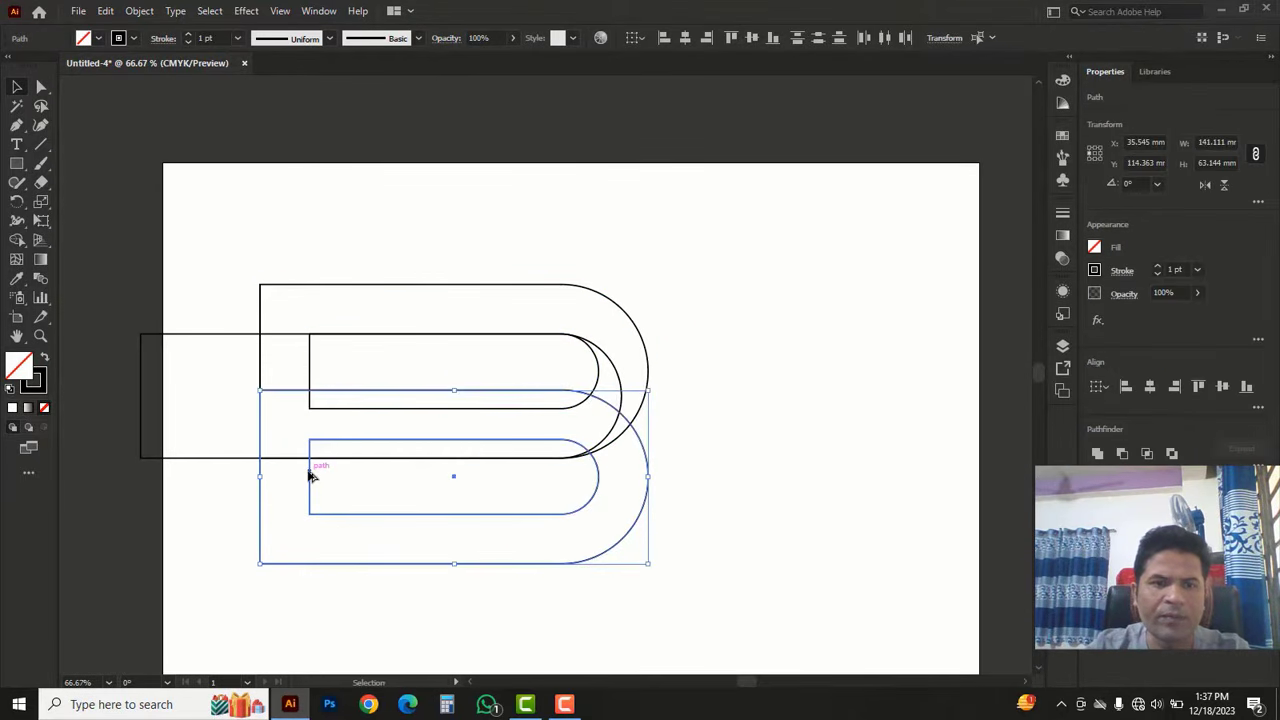
{"action": "left_click_drag", "start_coordinate": [457, 431], "coordinate": [455, 394]}
{"action": "left_click_drag", "start_coordinate": [20, 205], "coordinate": [87, 198]}
{"action": "left_click_drag", "start_coordinate": [745, 299], "coordinate": [511, 571]}
{"action": "left_click", "coordinate": [19, 89]}
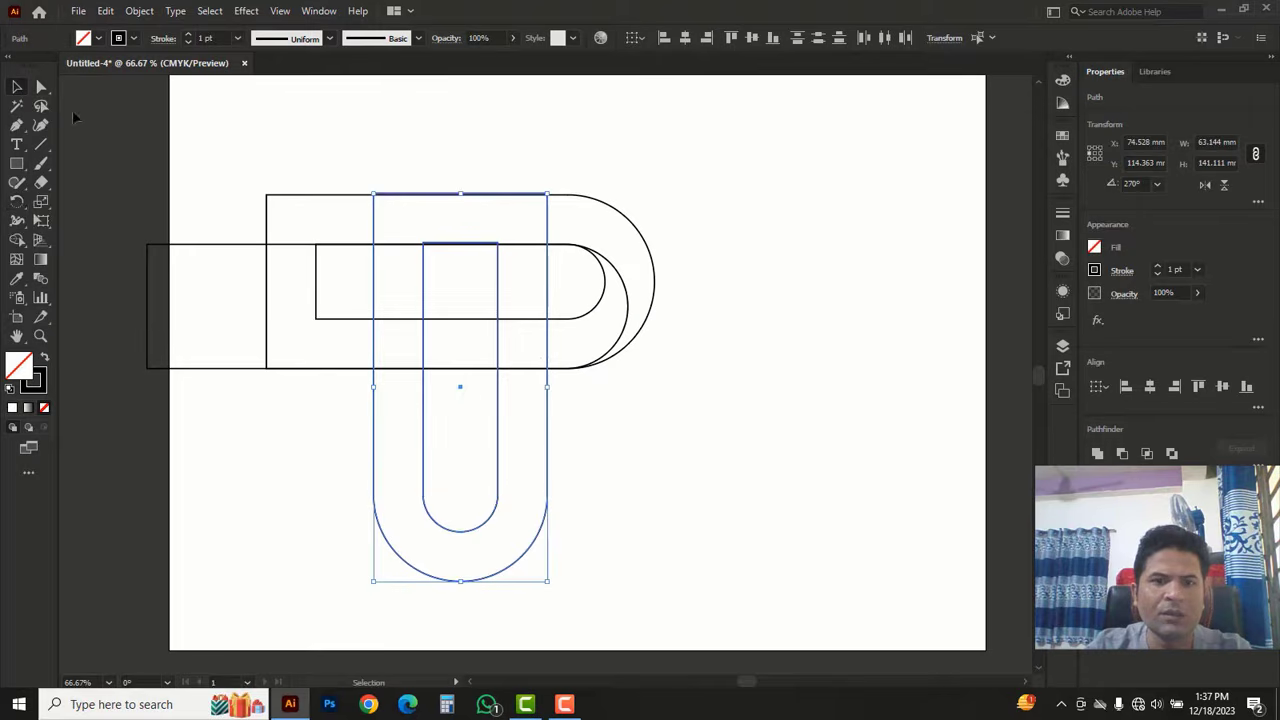
Step: Move the vertical pair of shapes over the left part of the horizontal ones and add a copy rotated to about 306.5 degrees
{"action": "left_click_drag", "start_coordinate": [551, 428], "coordinate": [417, 331]}
{"action": "left_click", "coordinate": [566, 428]}
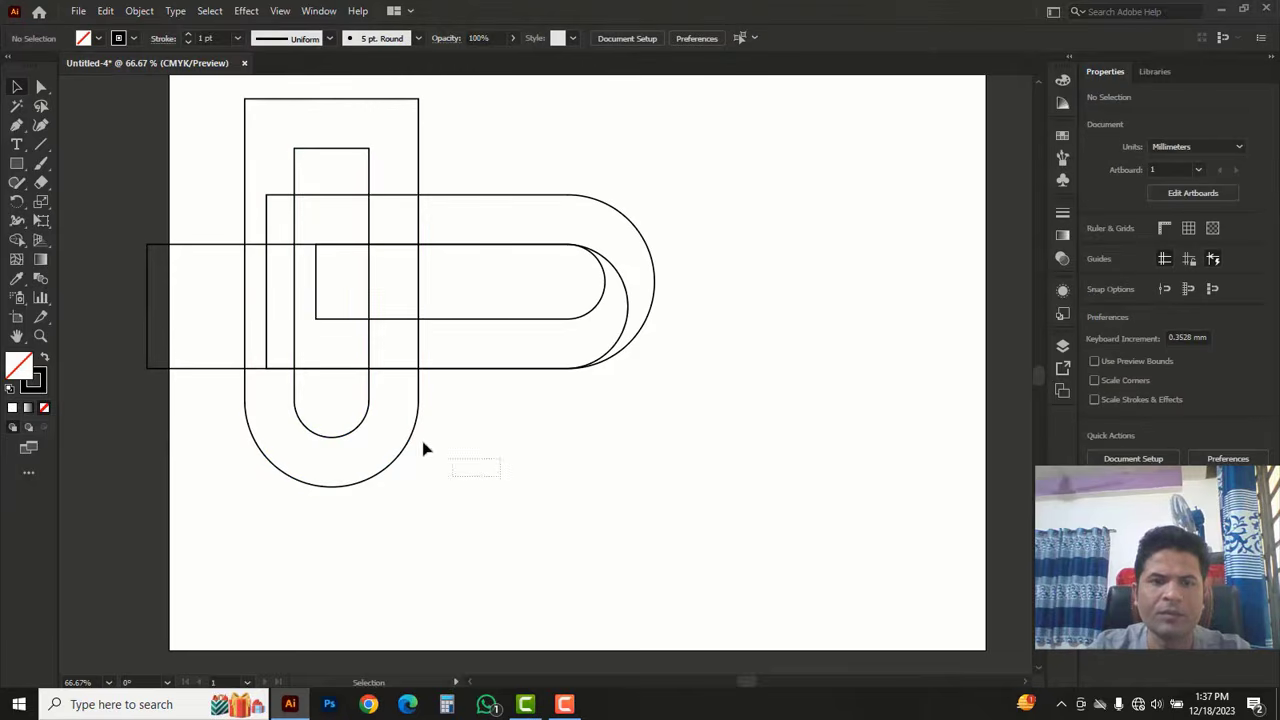
{"action": "left_click_drag", "start_coordinate": [424, 449], "coordinate": [574, 487]}
{"action": "key", "text": "r"}
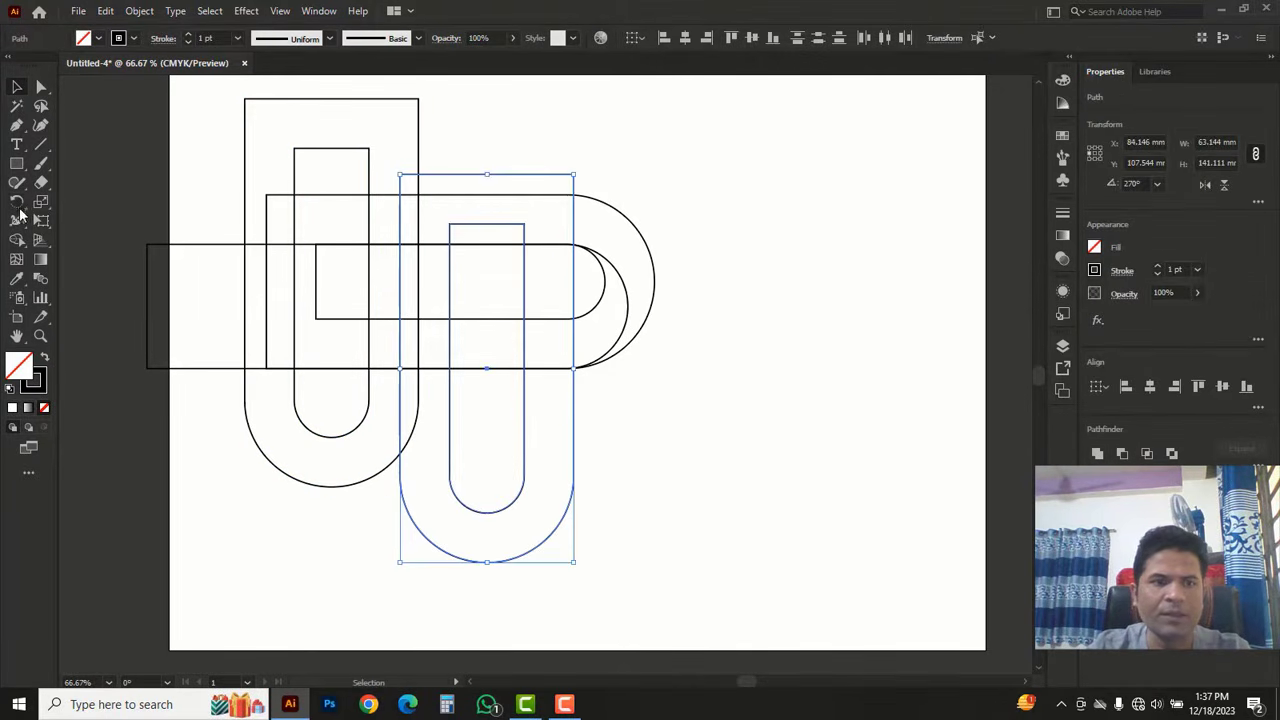
{"action": "left_click_drag", "start_coordinate": [522, 164], "coordinate": [393, 148]}
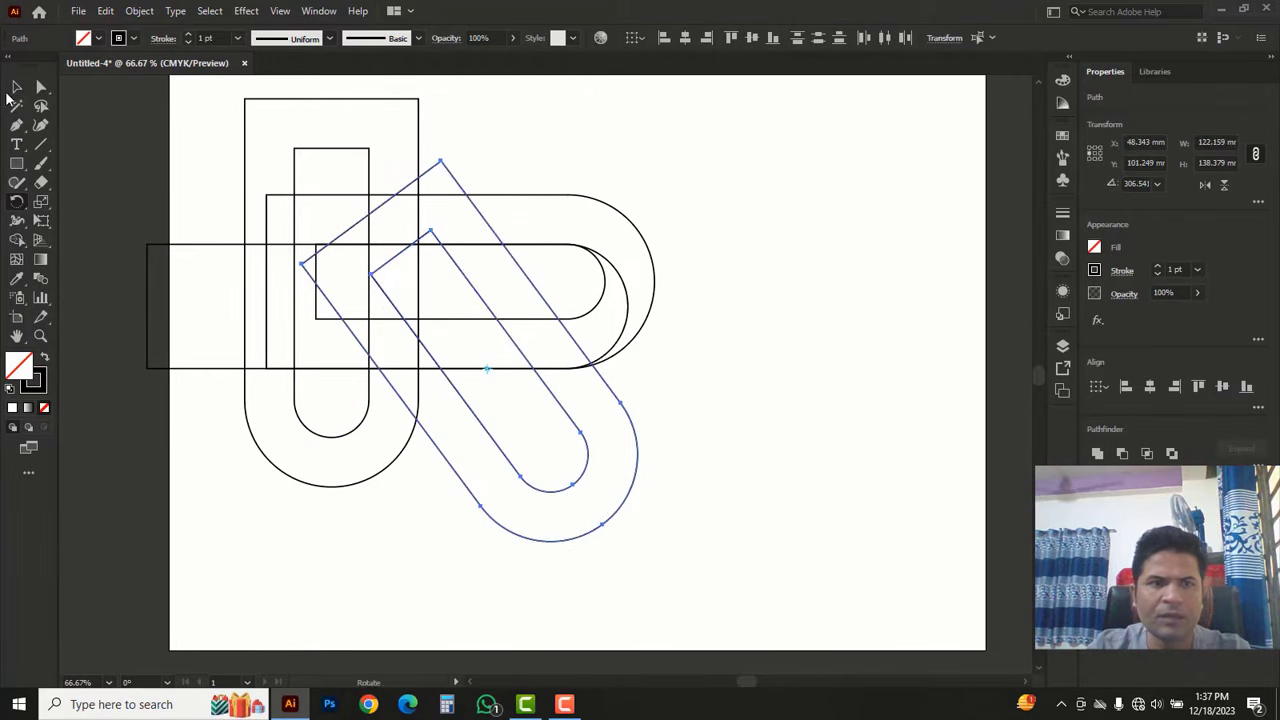
{"action": "left_click", "coordinate": [16, 89]}
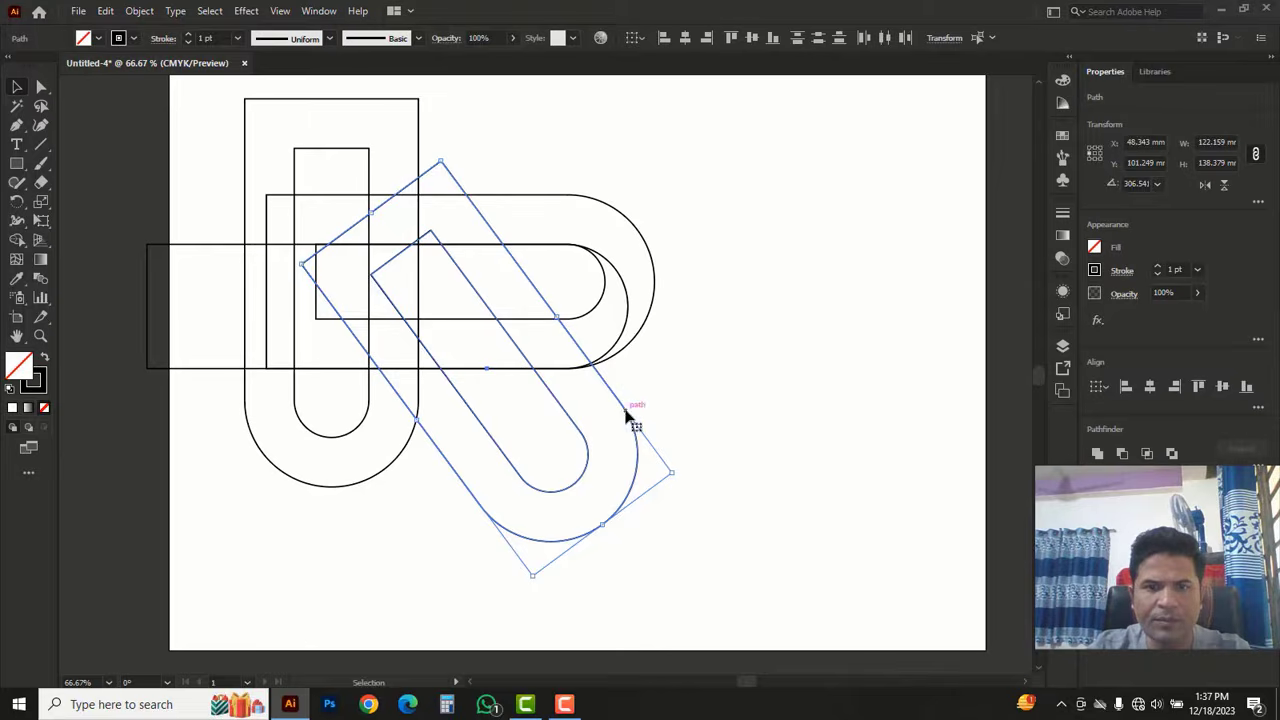
Step: Reposition the tilted pair and stretch it at both ends until it runs diagonally across and beyond the other shapes
{"action": "left_click_drag", "start_coordinate": [622, 420], "coordinate": [551, 443]}
{"action": "scroll", "coordinate": [520, 497], "scroll_direction": "down", "scroll_amount": 2}
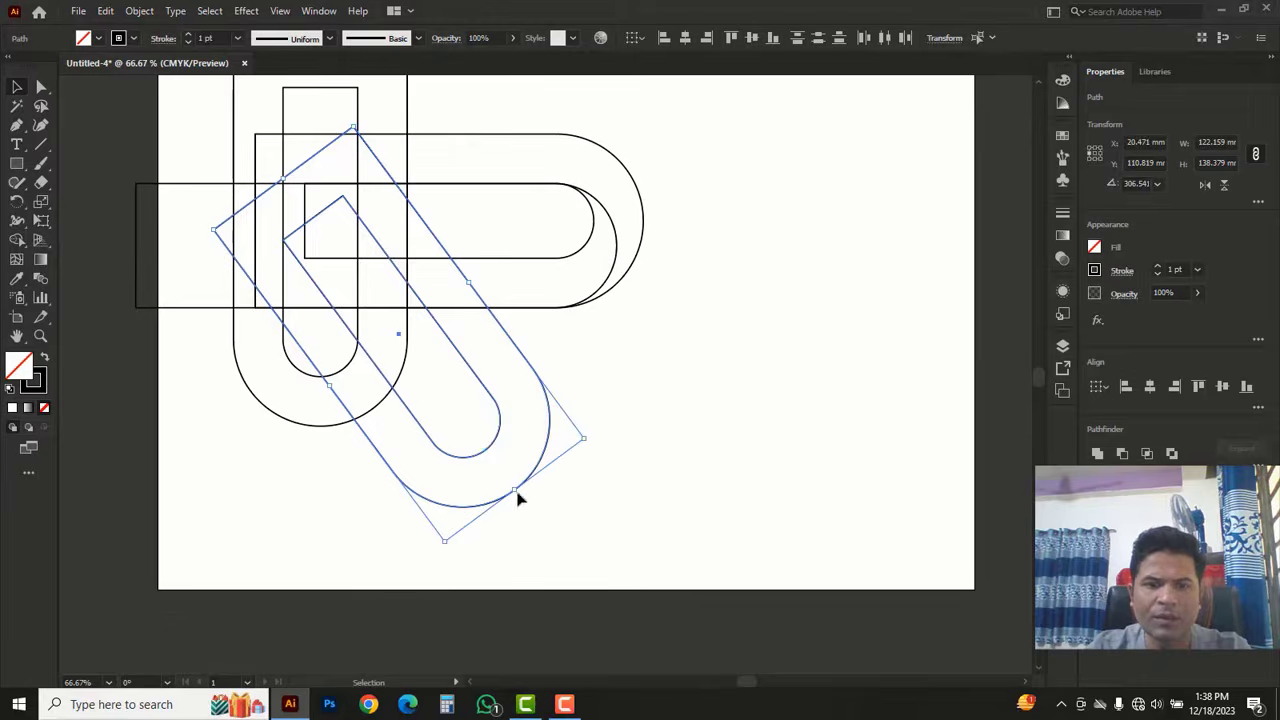
{"action": "left_click_drag", "start_coordinate": [517, 494], "coordinate": [566, 554]}
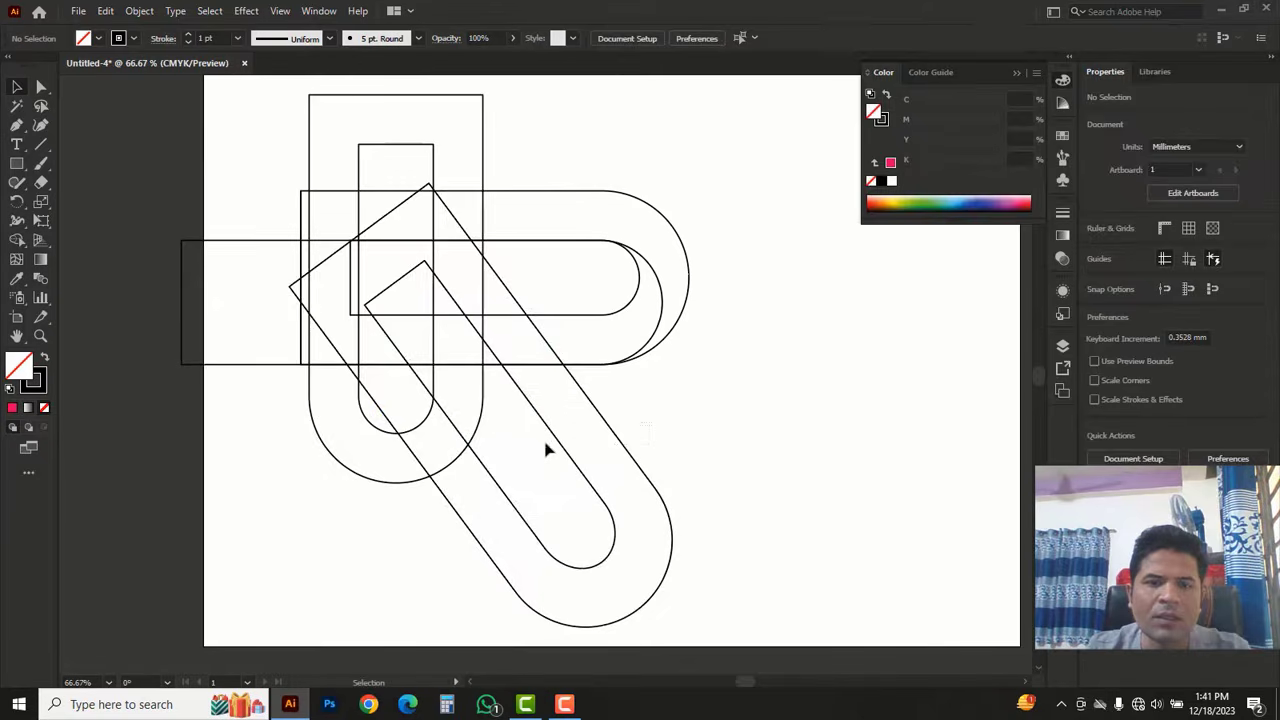
{"action": "left_click", "coordinate": [543, 449]}
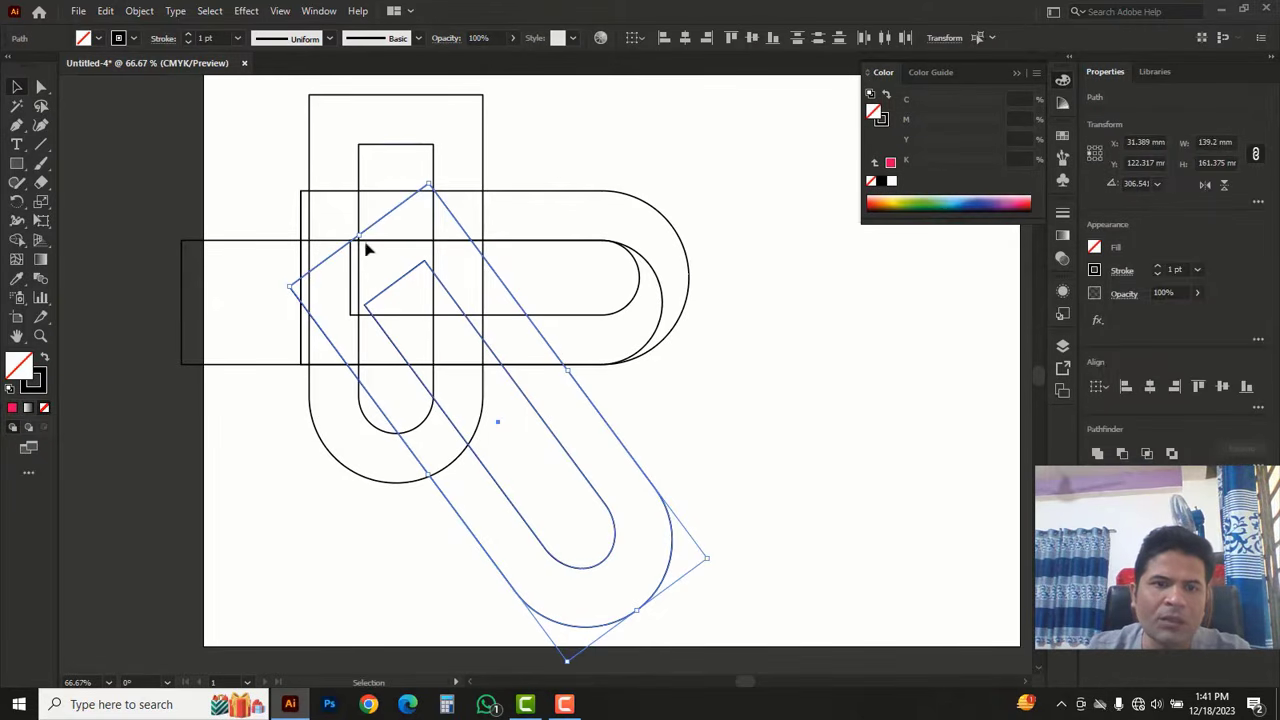
{"action": "left_click_drag", "start_coordinate": [357, 238], "coordinate": [257, 97]}
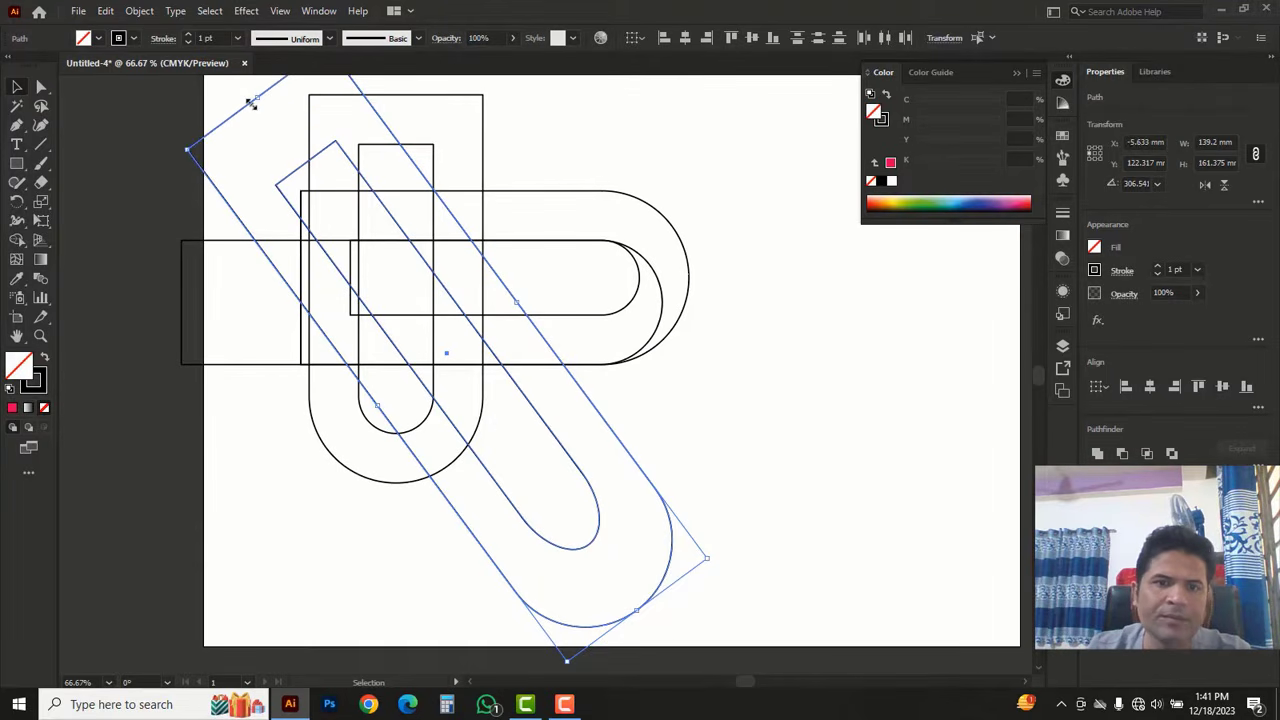
{"action": "left_click", "coordinate": [692, 415]}
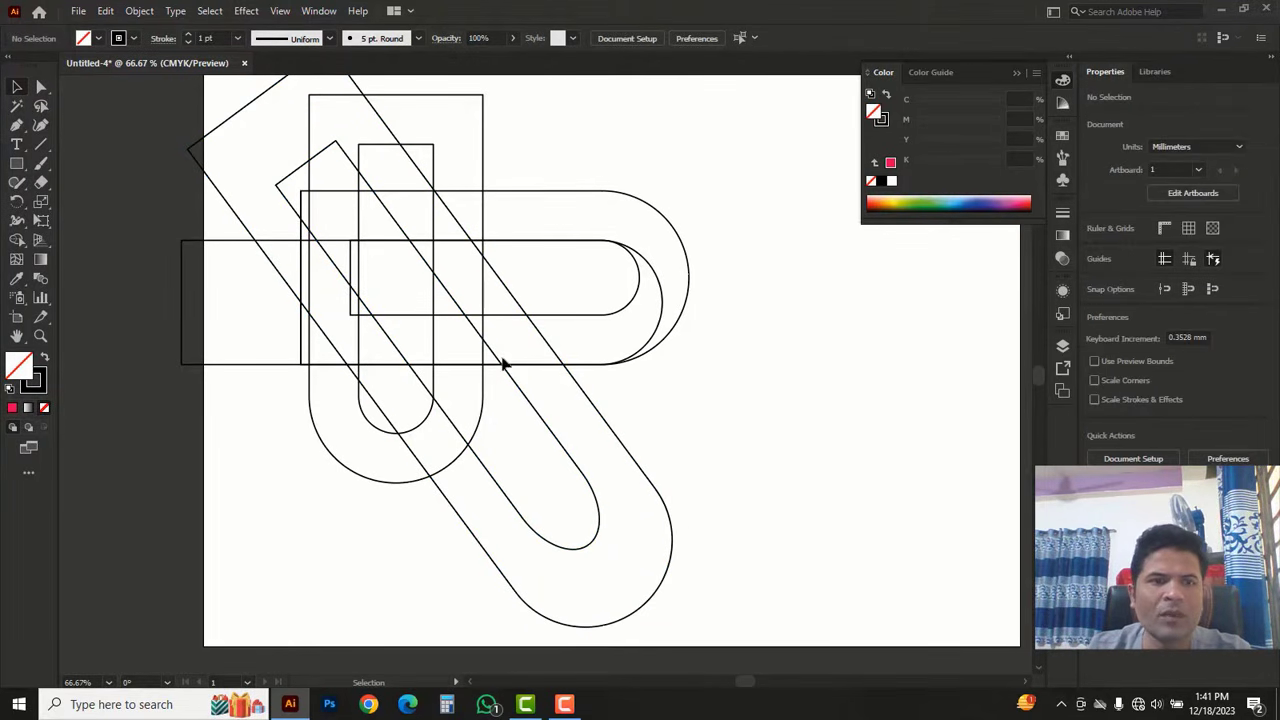
Step: Draw a horizontal Pen line about 164 mm long and place it level with the lowest point of the vertical outer shape's curve
{"action": "left_click", "coordinate": [17, 125]}
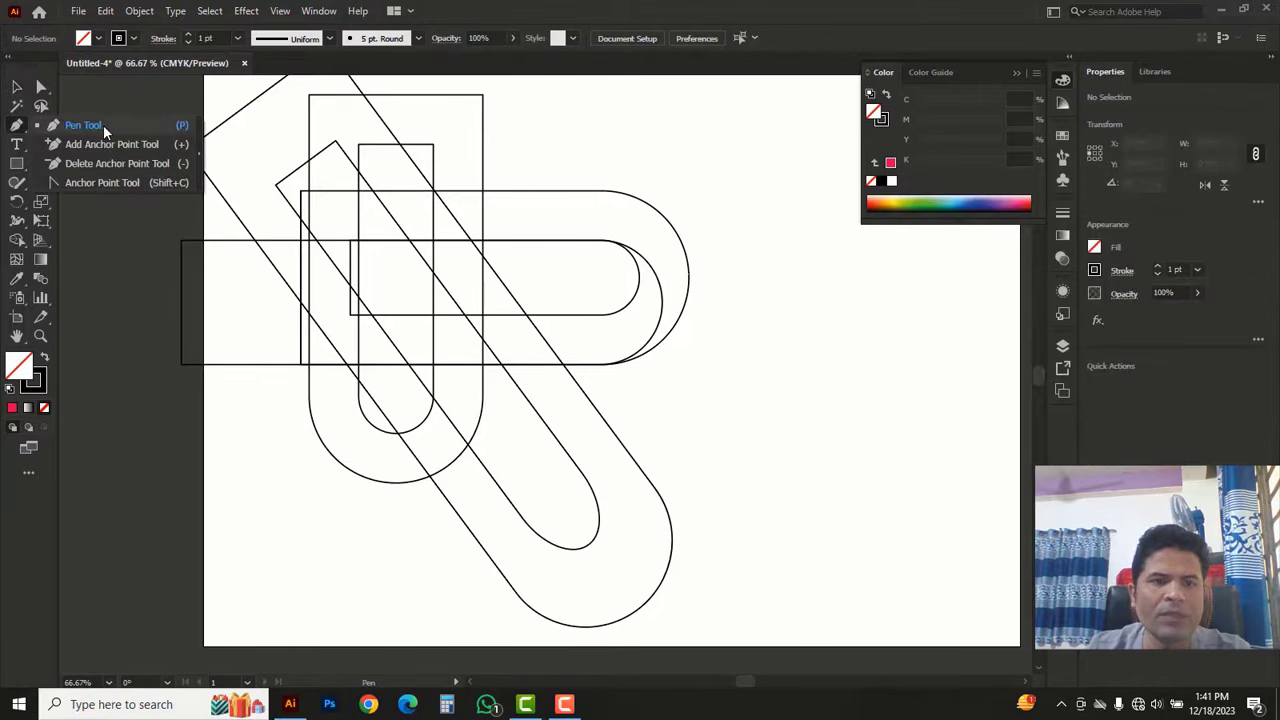
{"action": "left_click", "coordinate": [103, 124]}
{"action": "left_click", "coordinate": [318, 503]}
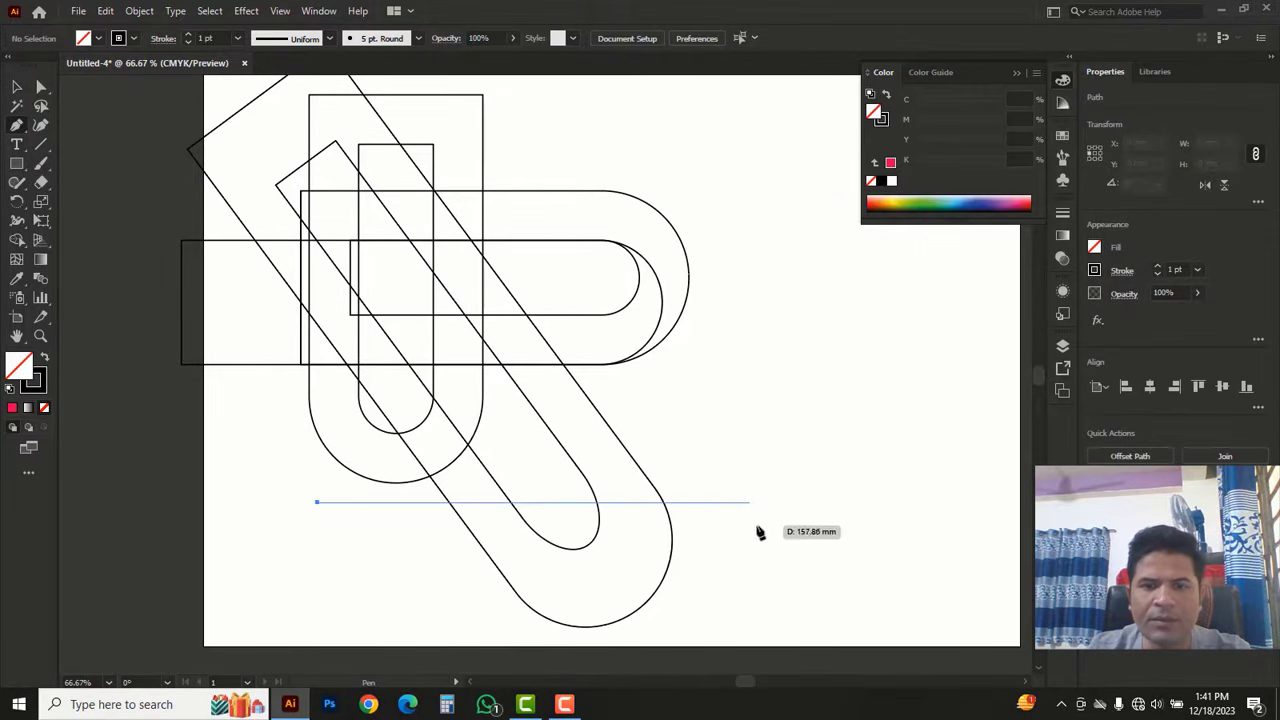
{"action": "left_click", "coordinate": [768, 525], "text": "shift"}
{"action": "left_click", "coordinate": [17, 87]}
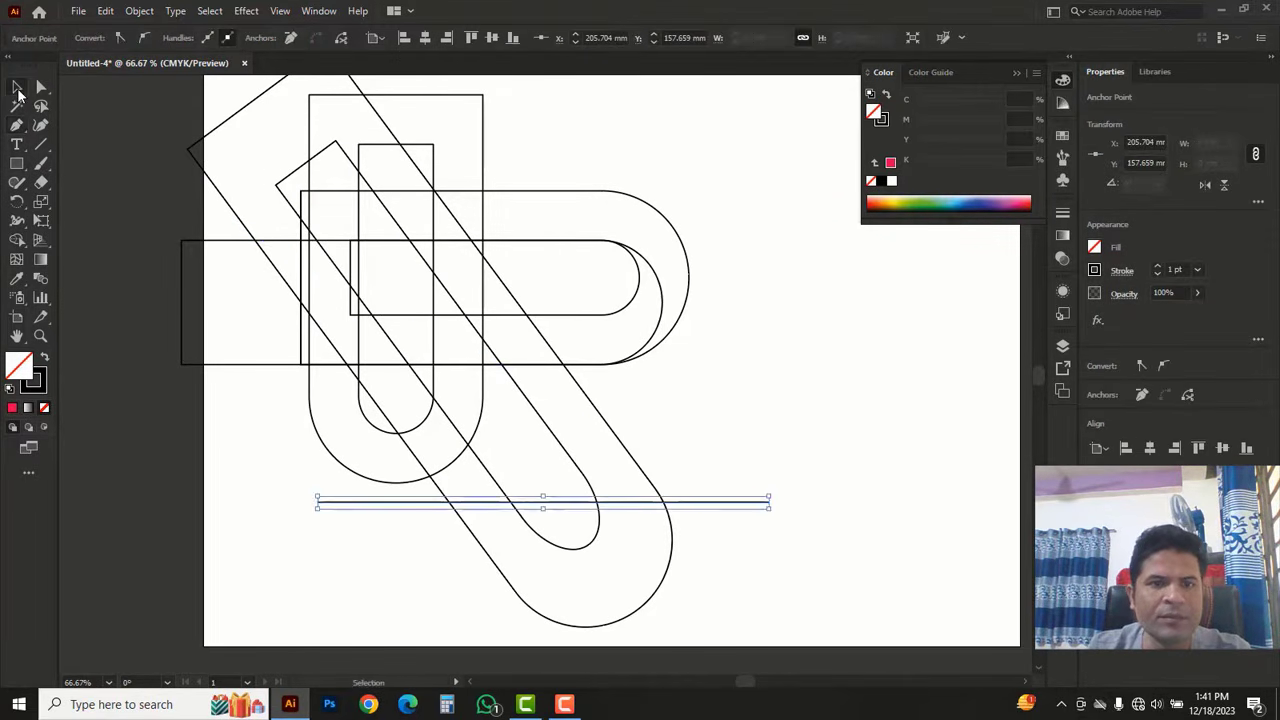
{"action": "left_click_drag", "start_coordinate": [698, 508], "coordinate": [701, 484]}
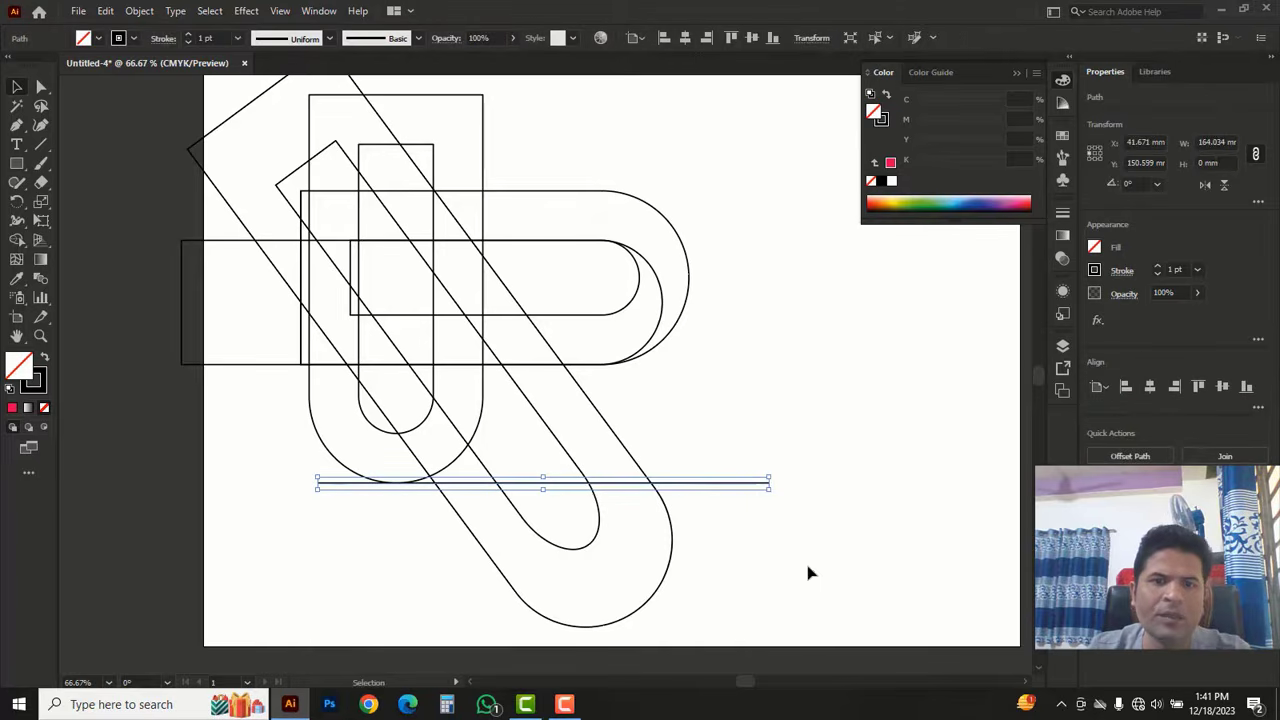
Step: Merge the upper horizontal band and outer crescent into one green shape with Shape Builder, using C 65.49, Y 100
{"action": "left_click_drag", "start_coordinate": [809, 571], "coordinate": [255, 141]}
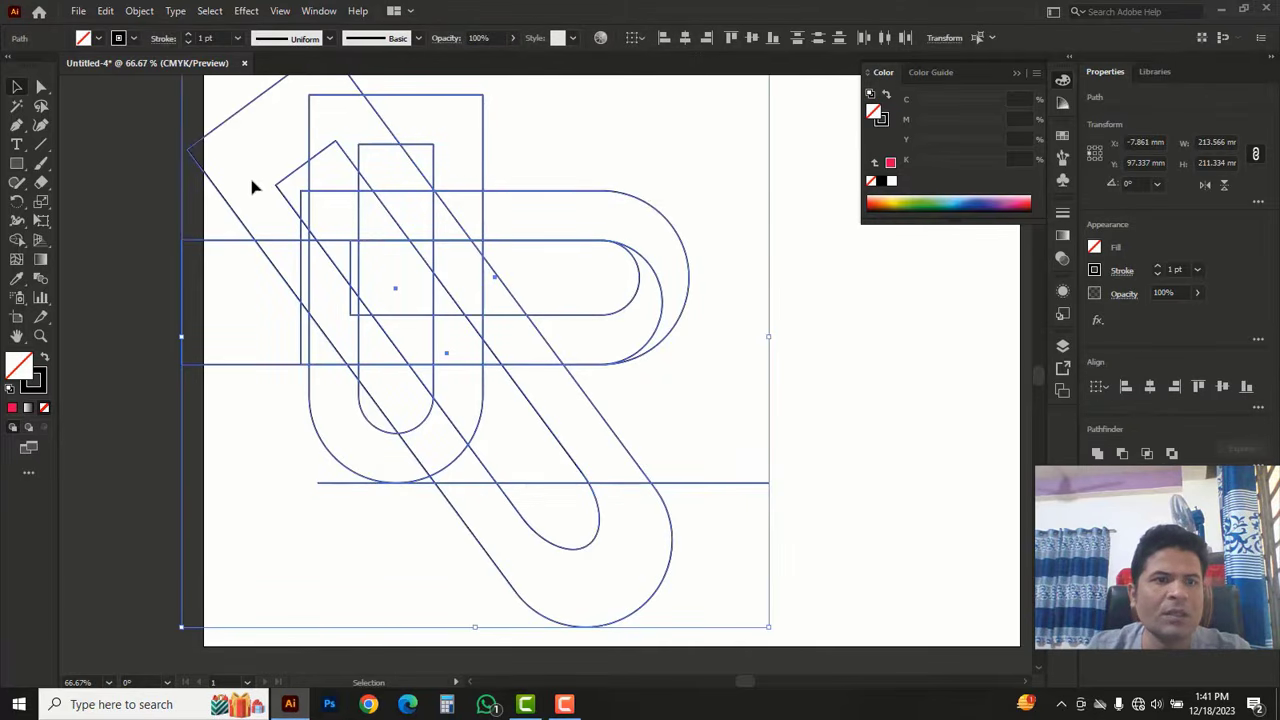
{"action": "left_click_drag", "start_coordinate": [17, 240], "coordinate": [90, 247]}
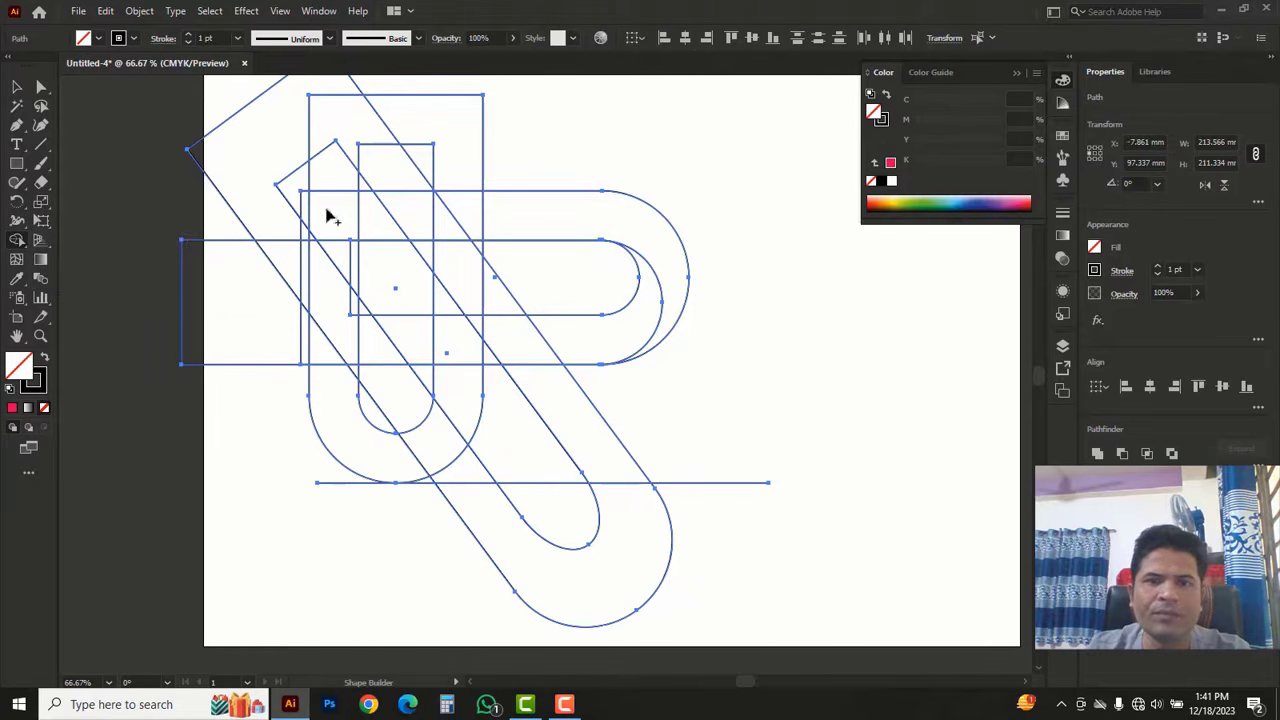
{"action": "left_click", "coordinate": [890, 164]}
{"action": "left_click", "coordinate": [918, 200]}
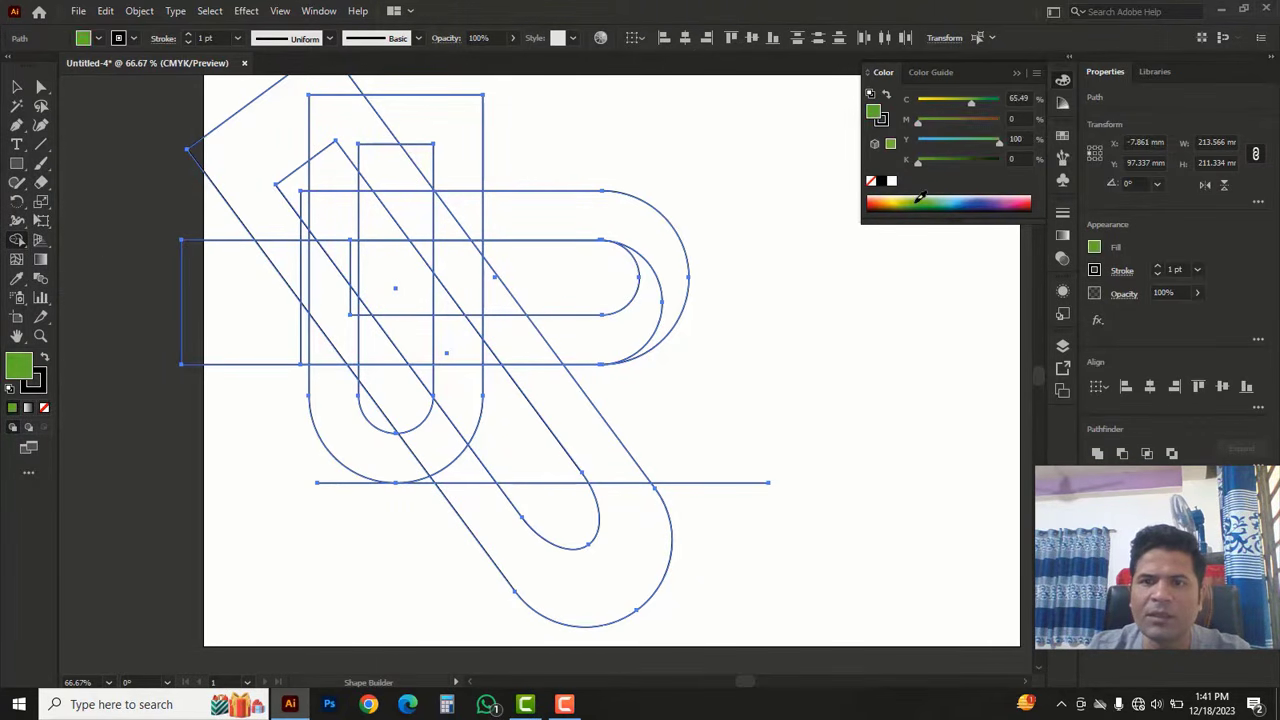
{"action": "left_click_drag", "start_coordinate": [422, 215], "coordinate": [538, 224]}
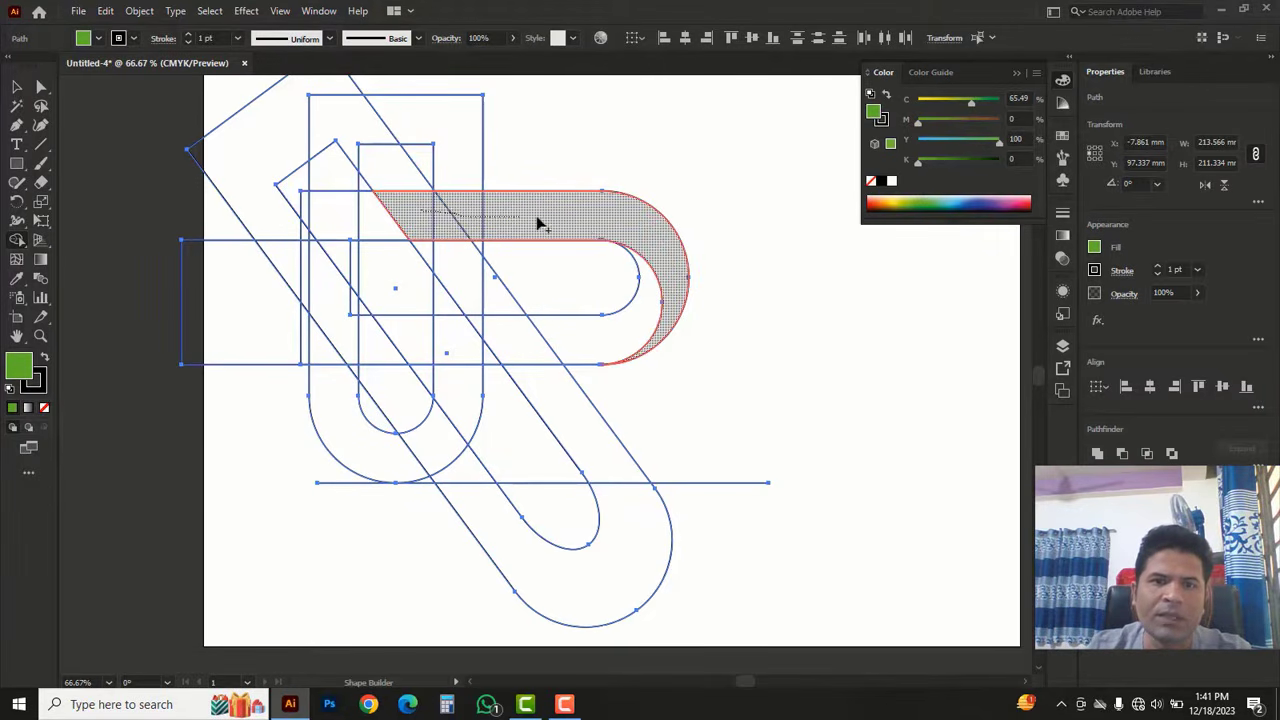
{"action": "left_click_drag", "start_coordinate": [624, 230], "coordinate": [632, 236]}
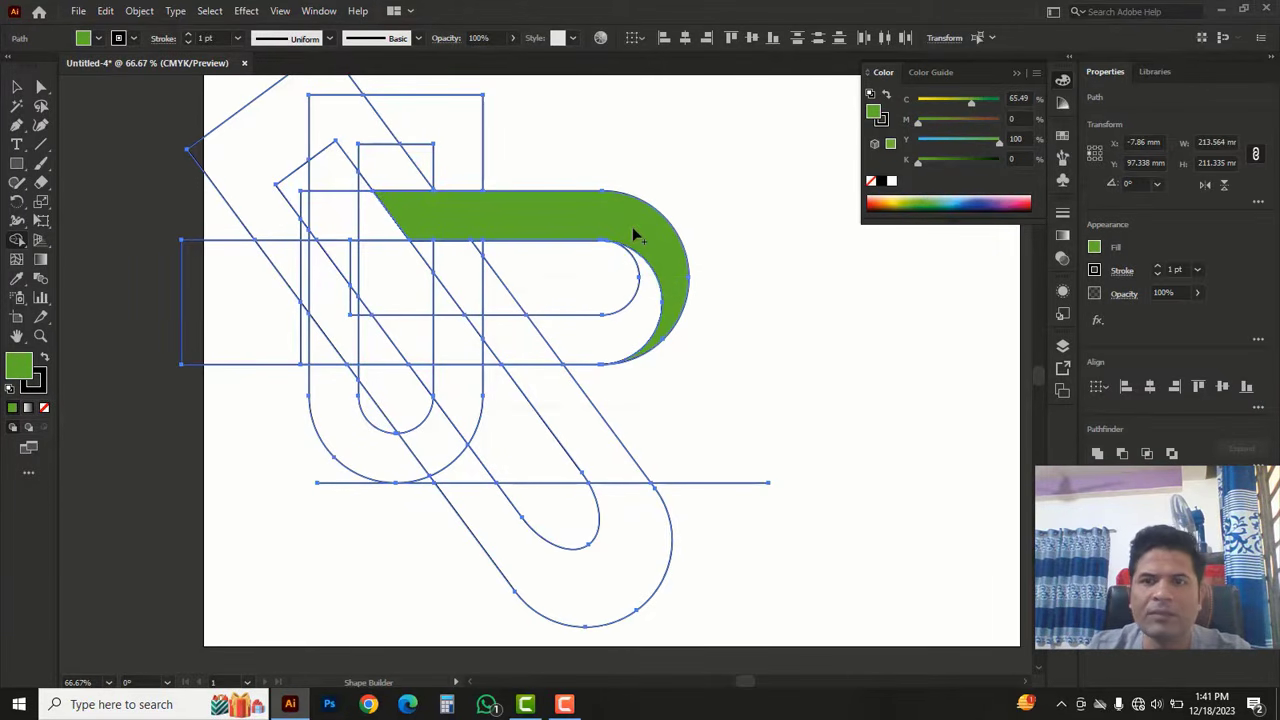
Step: Merge the inner crescent, lower band and diagonal leg down to the line into one blue shape, using C 78.82, M 29.8
{"action": "left_click", "coordinate": [962, 200]}
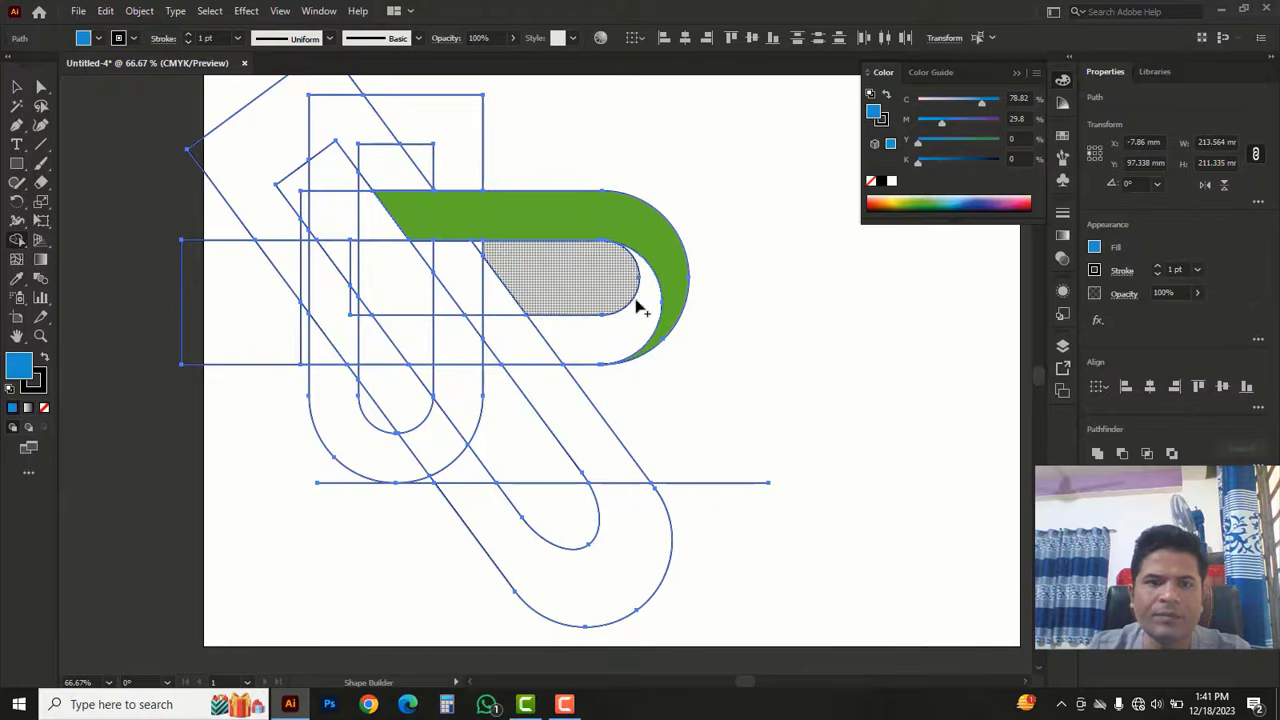
{"action": "left_click_drag", "start_coordinate": [645, 300], "coordinate": [630, 327]}
{"action": "mouse_move", "coordinate": [548, 340]}
{"action": "left_mouse_down"}
{"action": "mouse_move", "coordinate": [476, 319]}
{"action": "mouse_move", "coordinate": [583, 430]}
{"action": "left_mouse_up"}
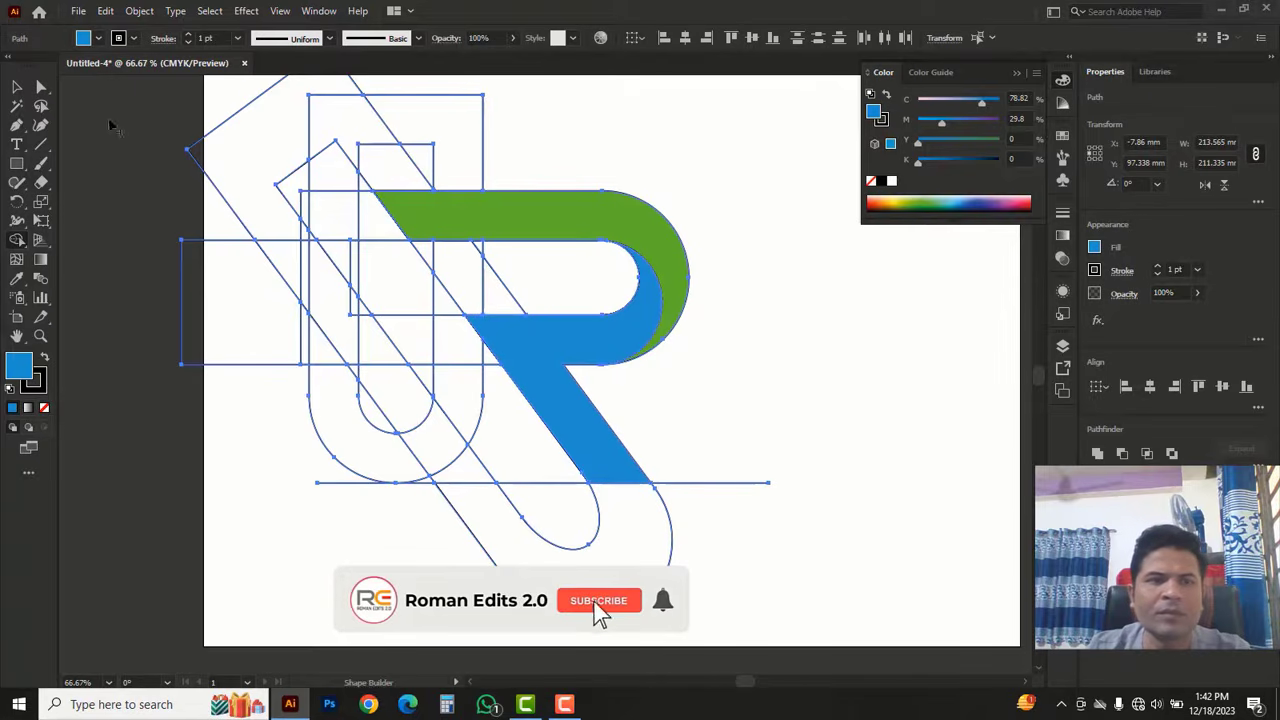
Step: Cut the green and blue pieces of the R out of the construction artwork
{"action": "key", "text": "v"}
{"action": "key", "text": "ctrl+a"}
{"action": "left_click", "coordinate": [700, 174]}
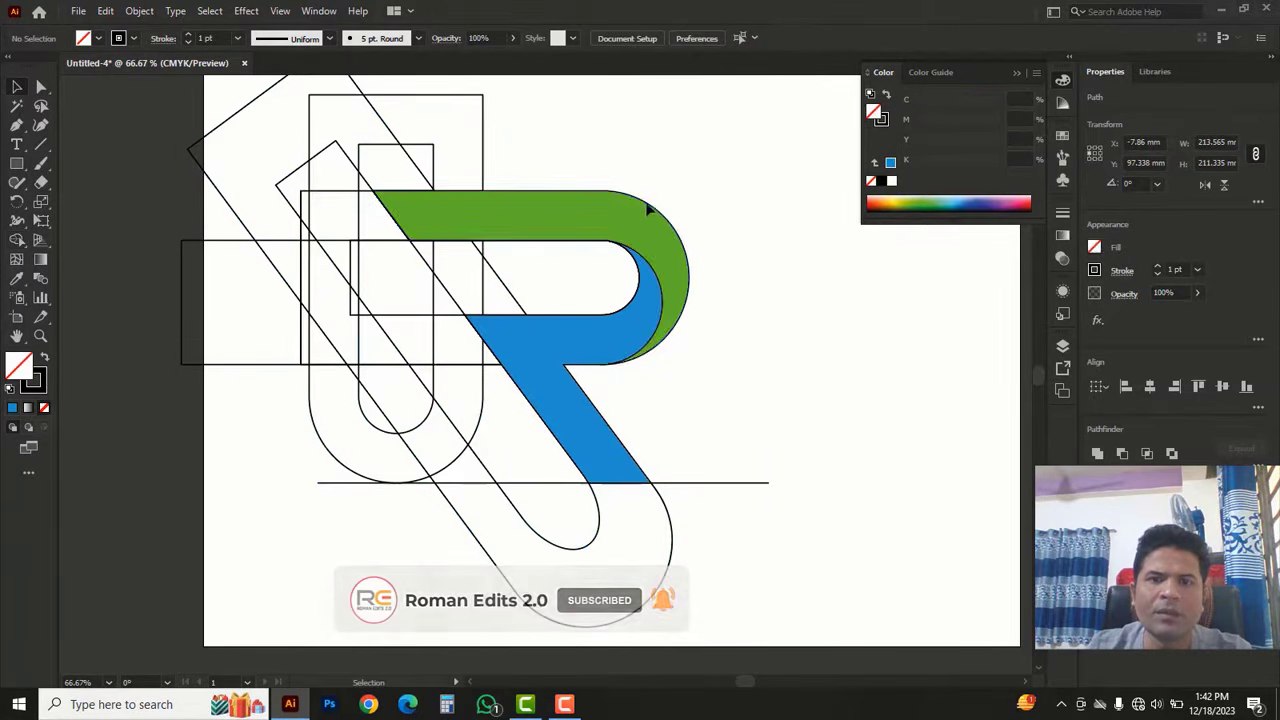
{"action": "key", "text": "a"}
{"action": "left_click", "coordinate": [622, 214]}
{"action": "key", "text": "Delete"}
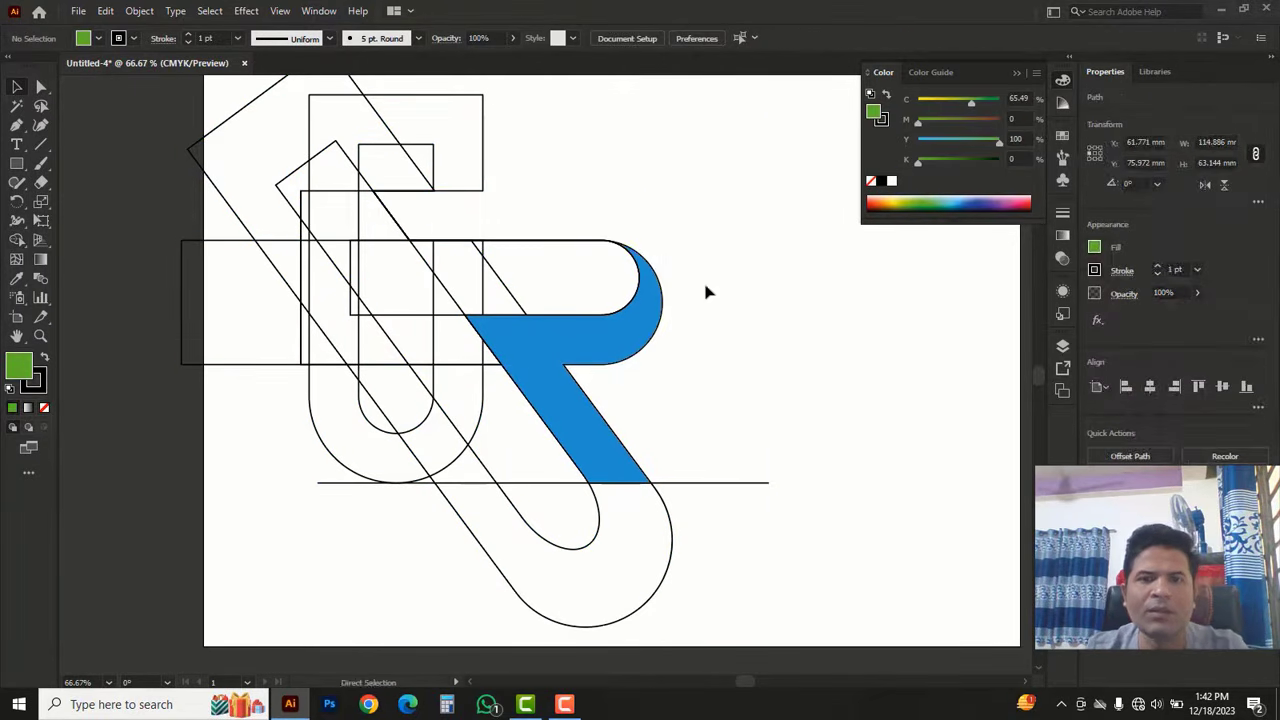
{"action": "left_click", "coordinate": [602, 337]}
{"action": "key", "text": "Delete"}
{"action": "key", "text": "v"}
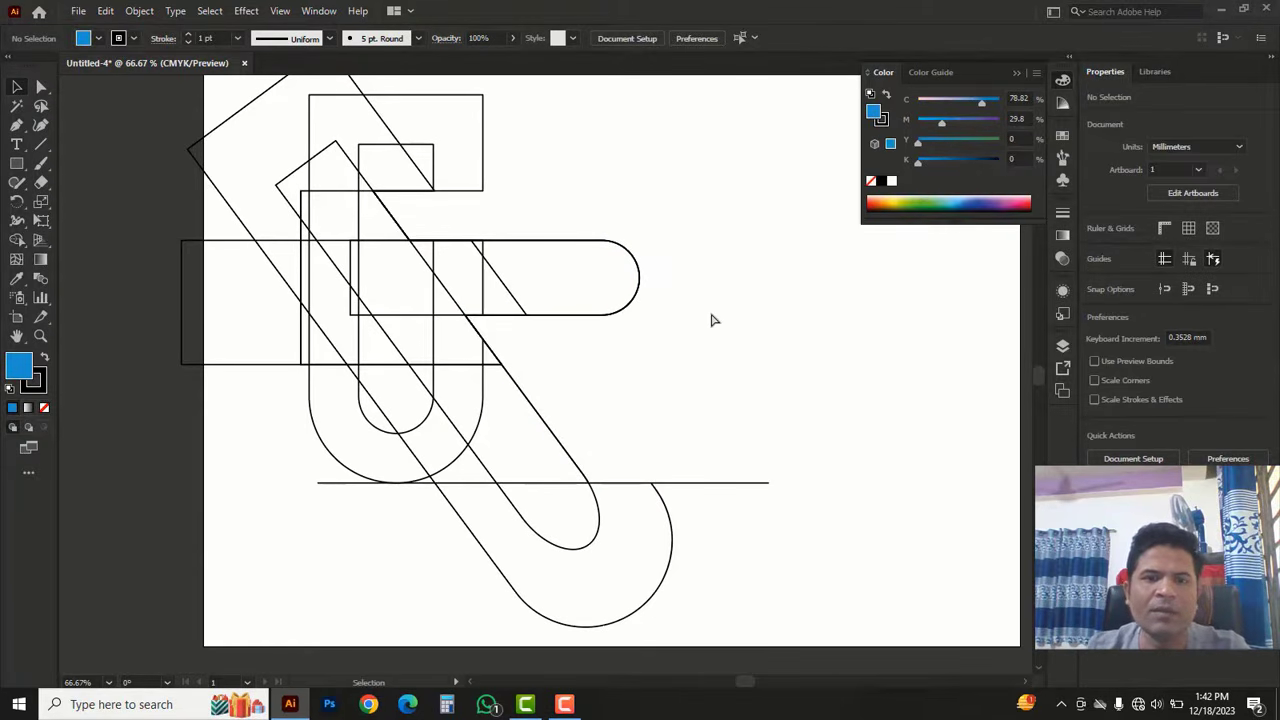
Step: Delete all remaining construction outlines and bring the green and blue pieces back in their original position
{"action": "key", "text": "ctrl+a"}
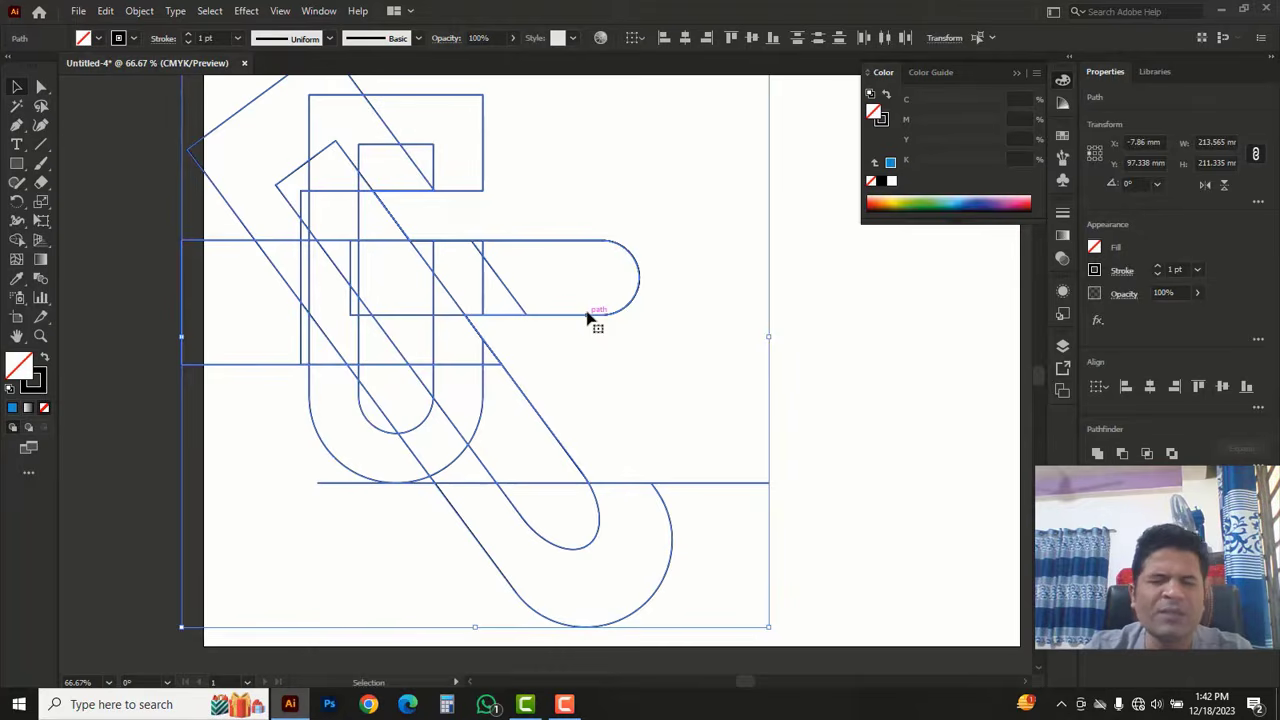
{"action": "key", "text": "Delete"}
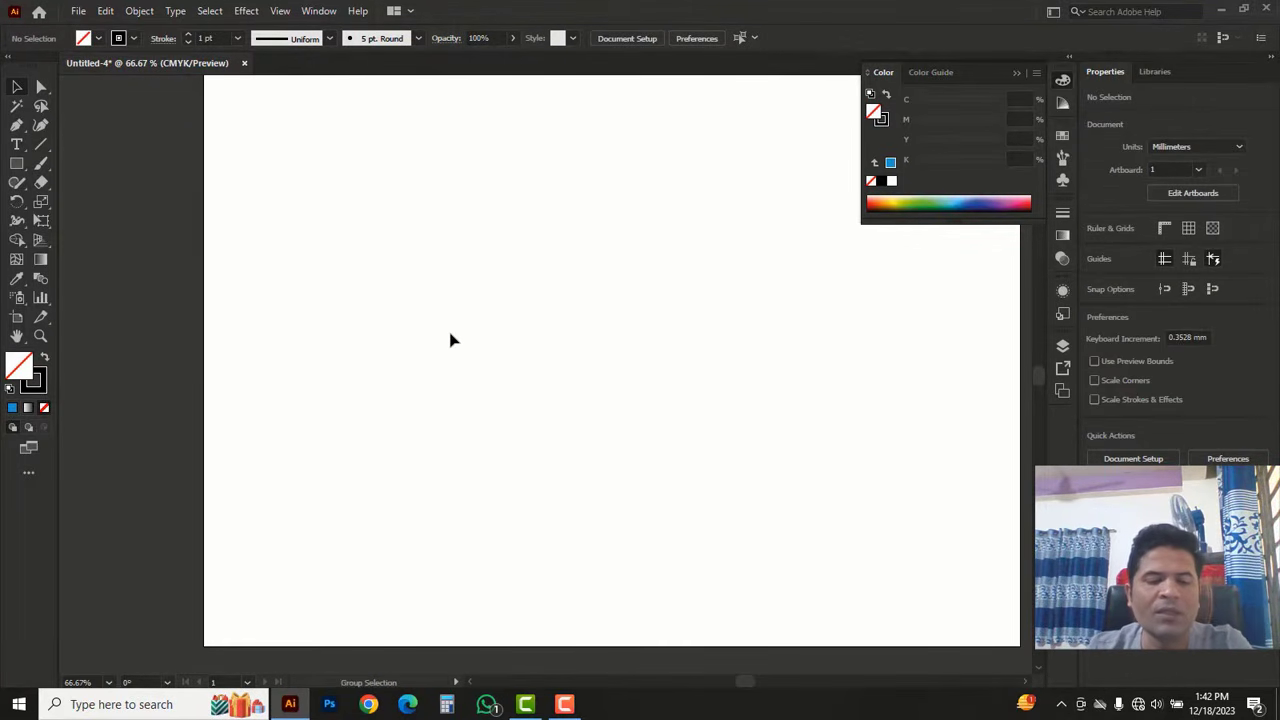
{"action": "key", "text": "ctrl+z"}
{"action": "left_click_drag", "start_coordinate": [804, 401], "coordinate": [526, 399]}
{"action": "left_click_drag", "start_coordinate": [624, 400], "coordinate": [629, 401]}
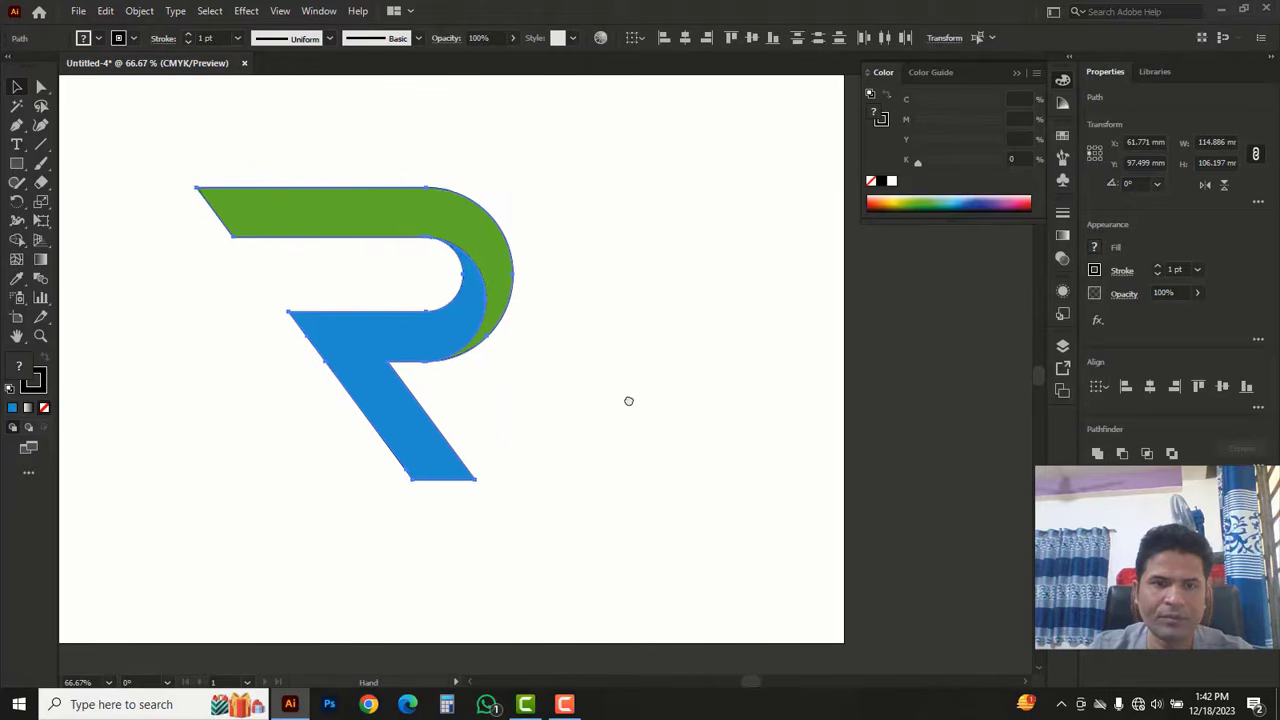
Step: Move both pieces of the R horizontally left by about 44 mm, near the artboard's left edge
{"action": "left_click", "coordinate": [571, 508]}
{"action": "left_click_drag", "start_coordinate": [506, 490], "coordinate": [600, 485]}
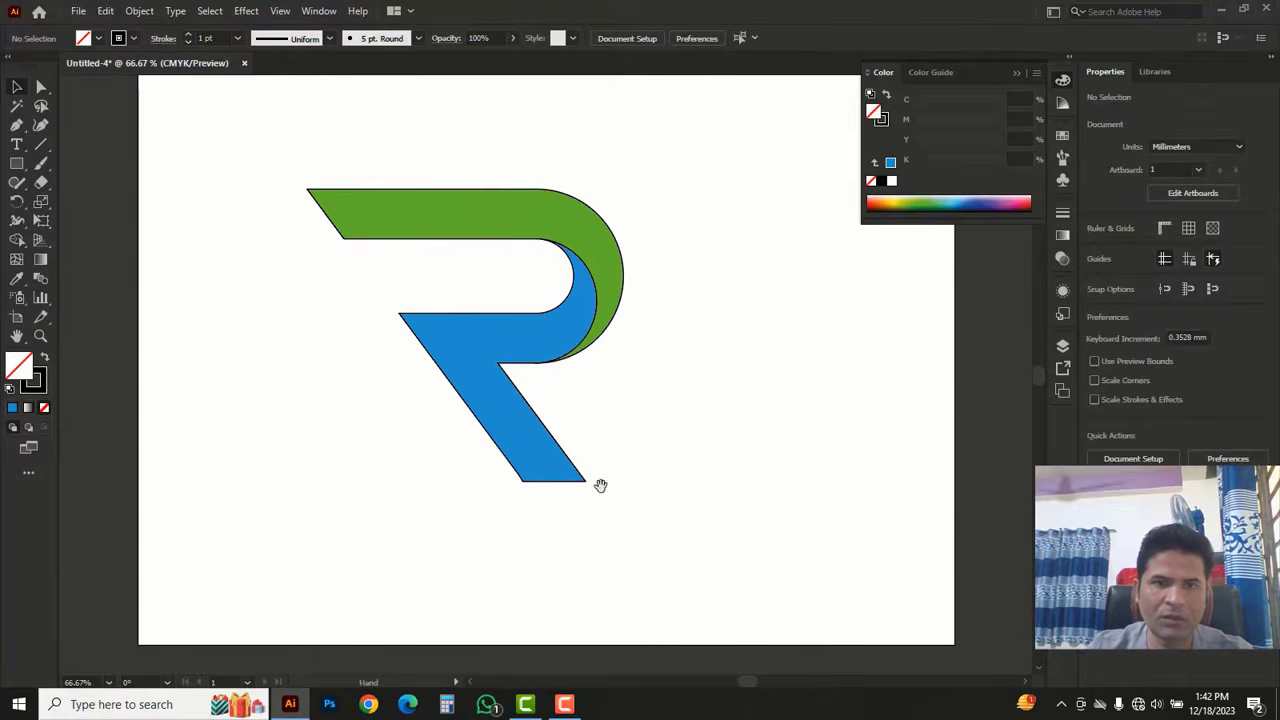
{"action": "left_click", "coordinate": [371, 206]}
{"action": "left_click_drag", "start_coordinate": [503, 229], "coordinate": [383, 231]}
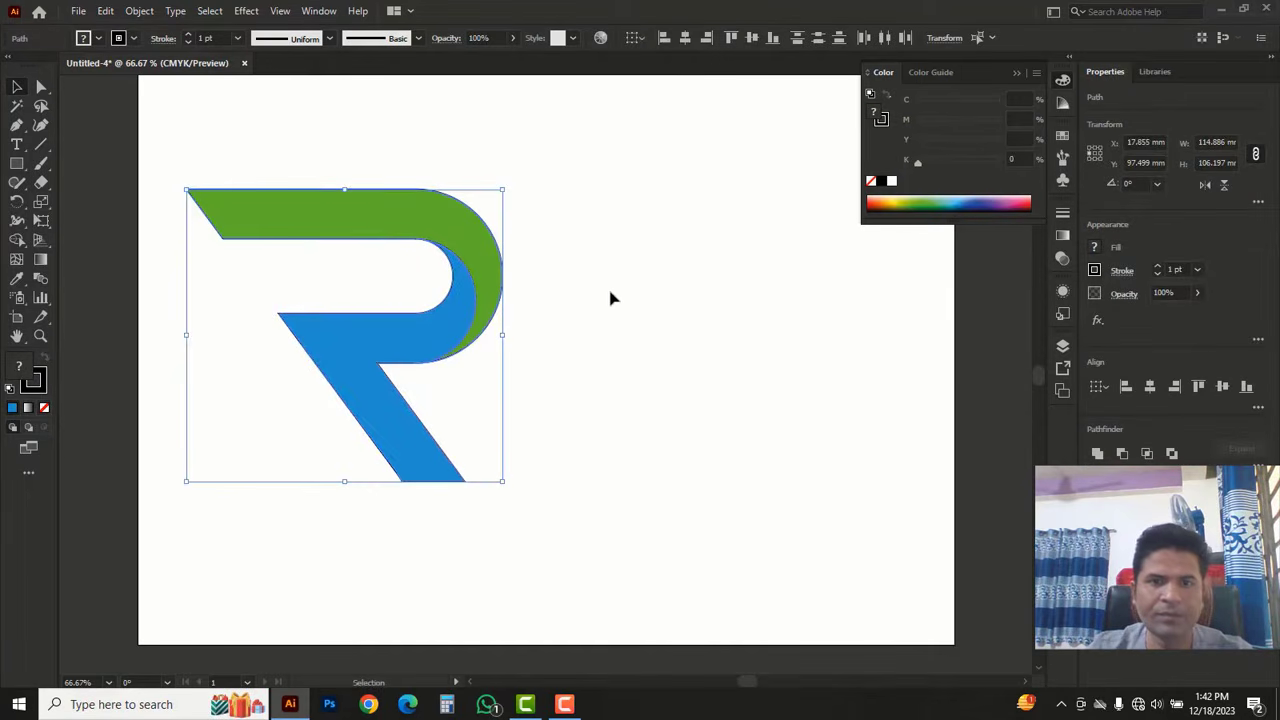
Step: Remove the black stroke from both pieces of the R
{"action": "left_click", "coordinate": [884, 123]}
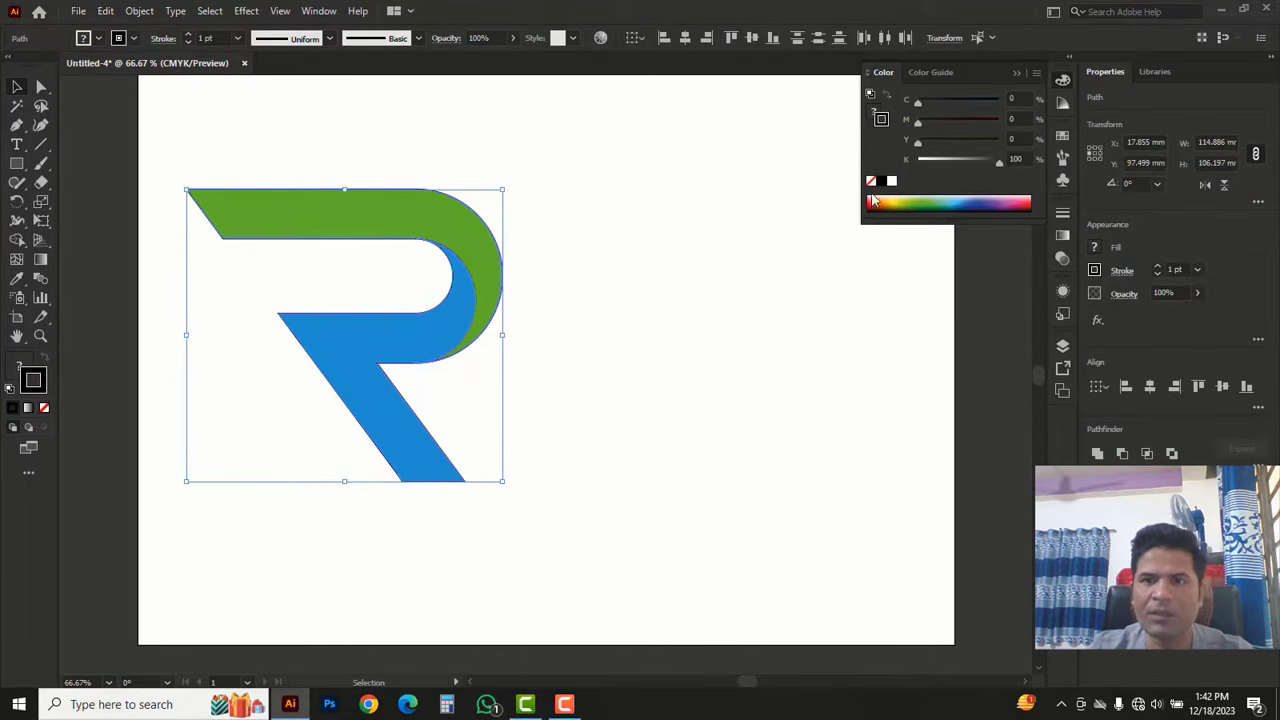
{"action": "left_click", "coordinate": [870, 181]}
{"action": "left_click", "coordinate": [527, 265]}
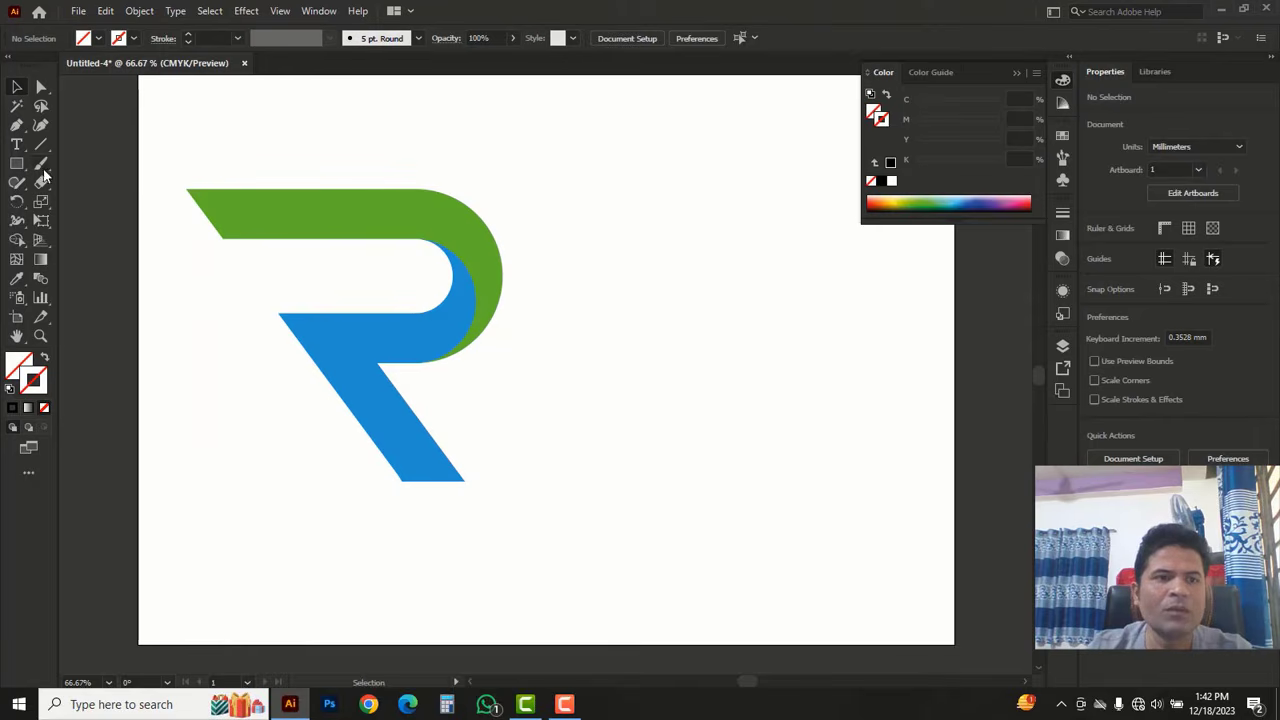
Step: Place a black-outlined, unfilled rectangle about 191 by 106 mm, matching the R's height, just to the right of the R
{"action": "left_click", "coordinate": [12, 168]}
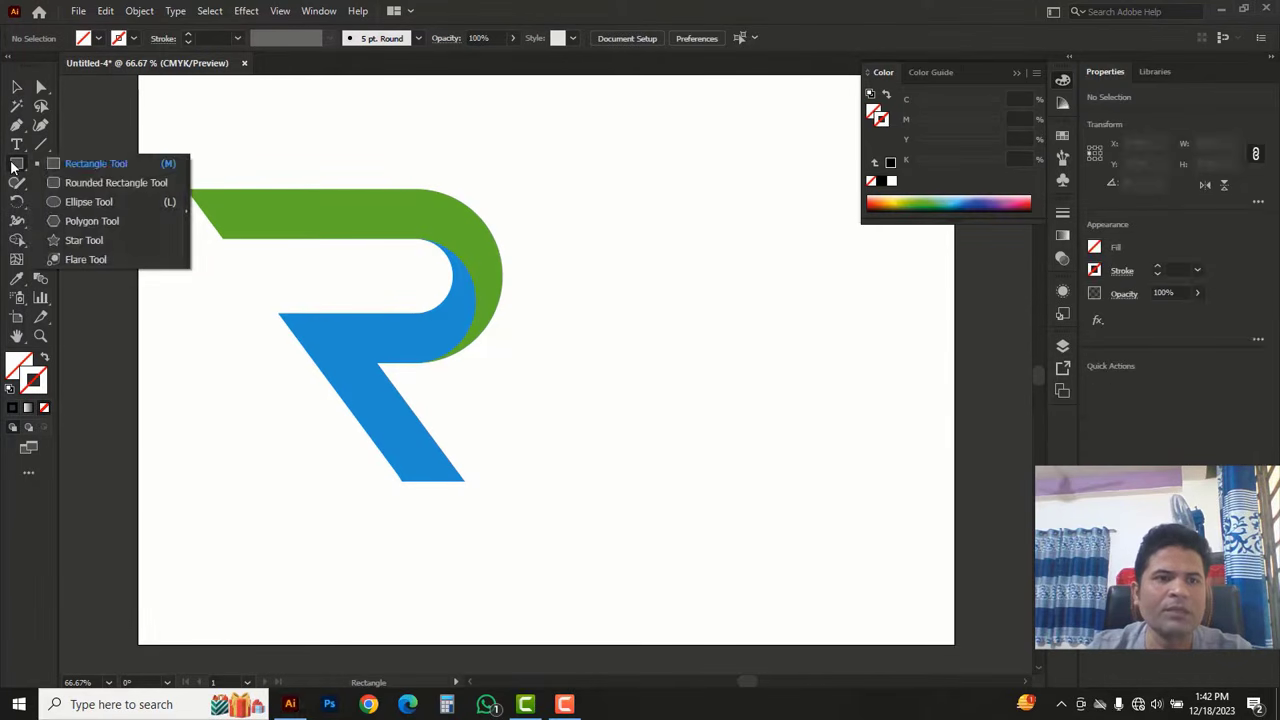
{"action": "left_click", "coordinate": [85, 170]}
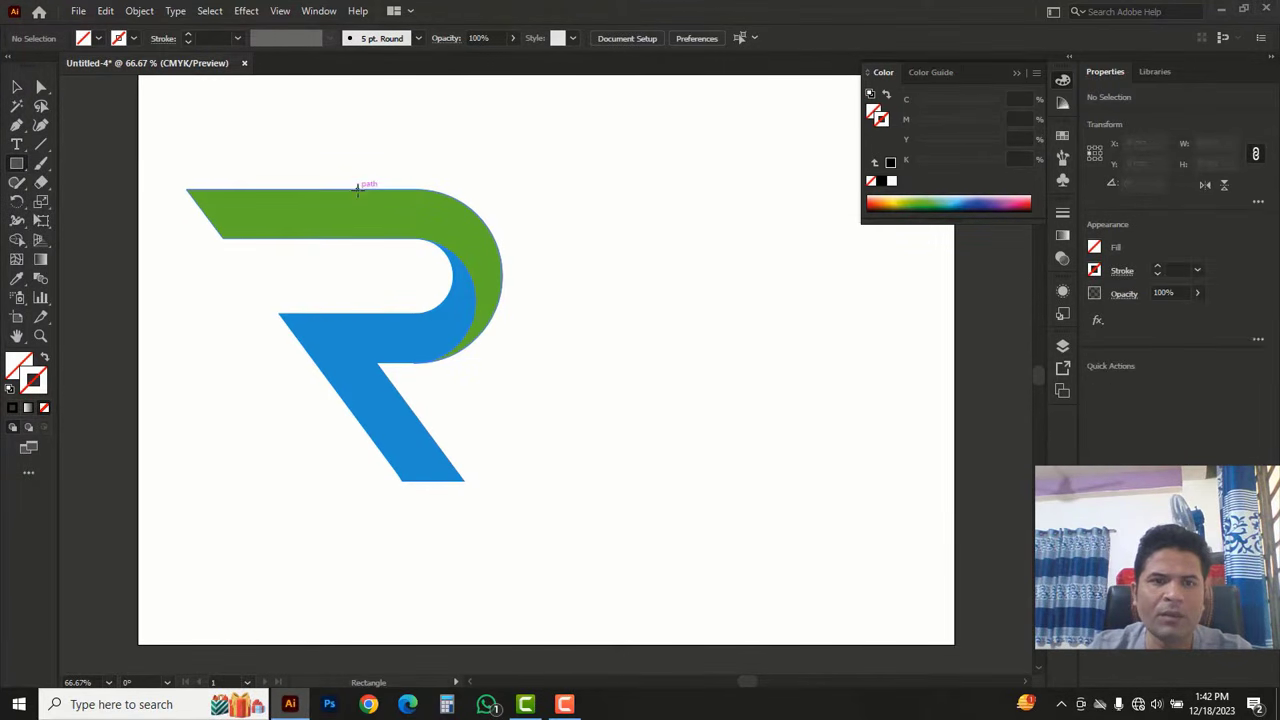
{"action": "left_click_drag", "start_coordinate": [357, 190], "coordinate": [884, 481]}
{"action": "left_click", "coordinate": [16, 88]}
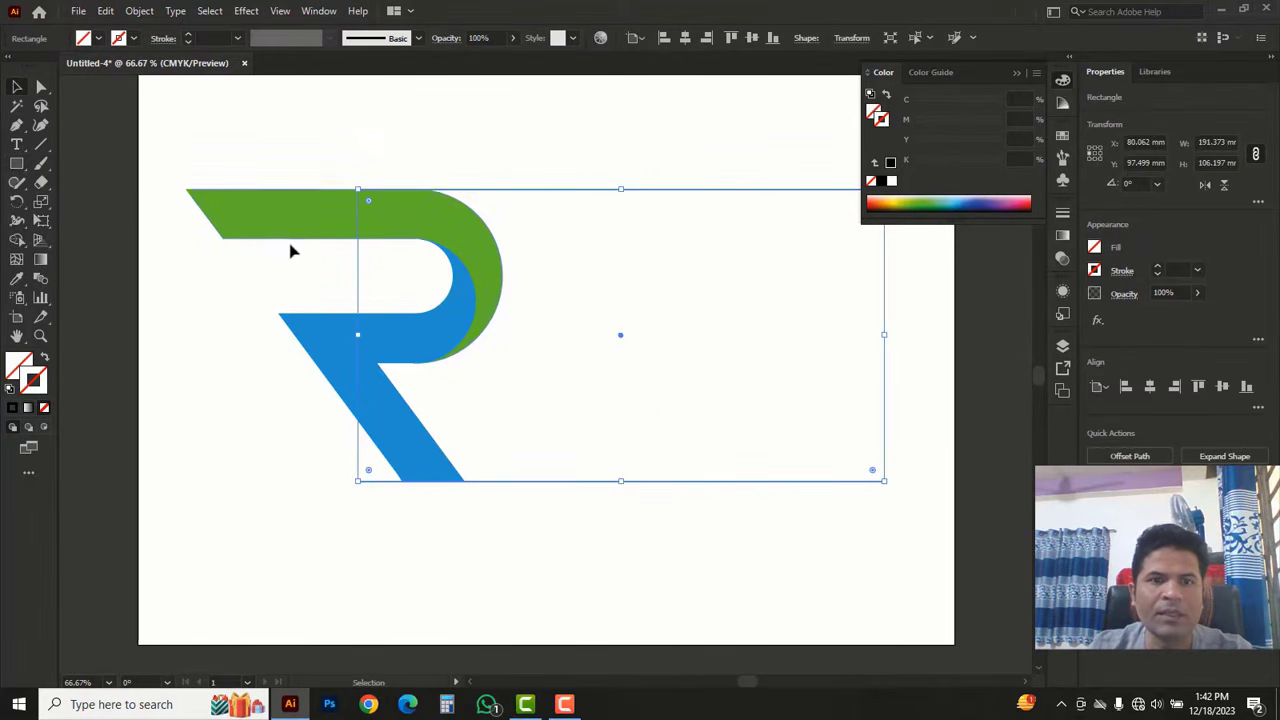
{"action": "left_click_drag", "start_coordinate": [420, 282], "coordinate": [519, 289]}
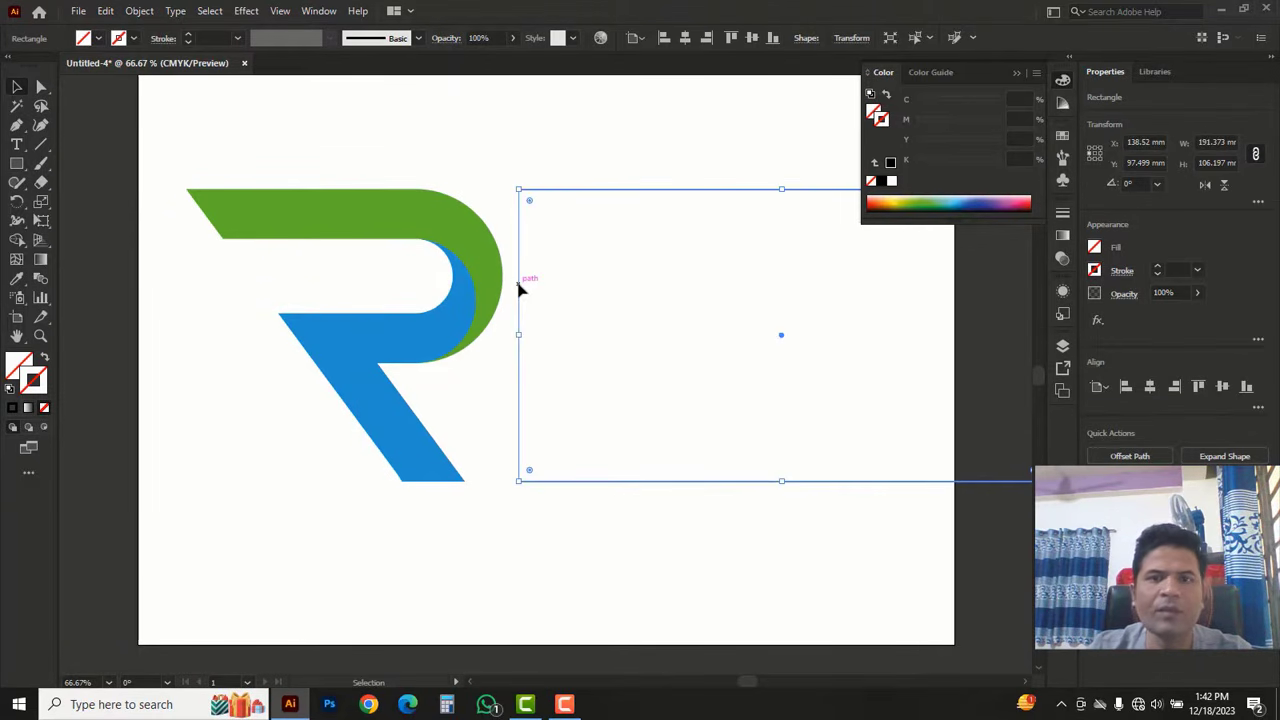
{"action": "left_click", "coordinate": [881, 183]}
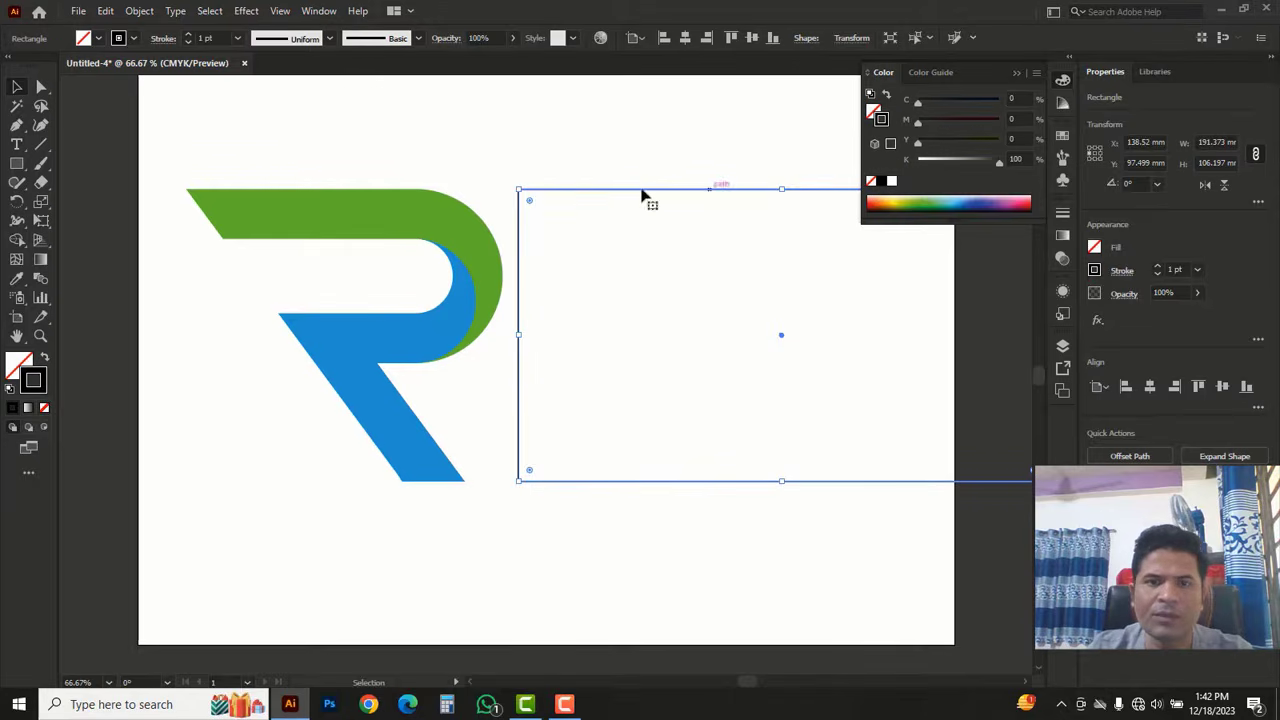
Step: Round the two left corners of the outlined rectangle into a full half-circle end with a radius of about 53 mm
{"action": "left_click_drag", "start_coordinate": [547, 148], "coordinate": [640, 273]}
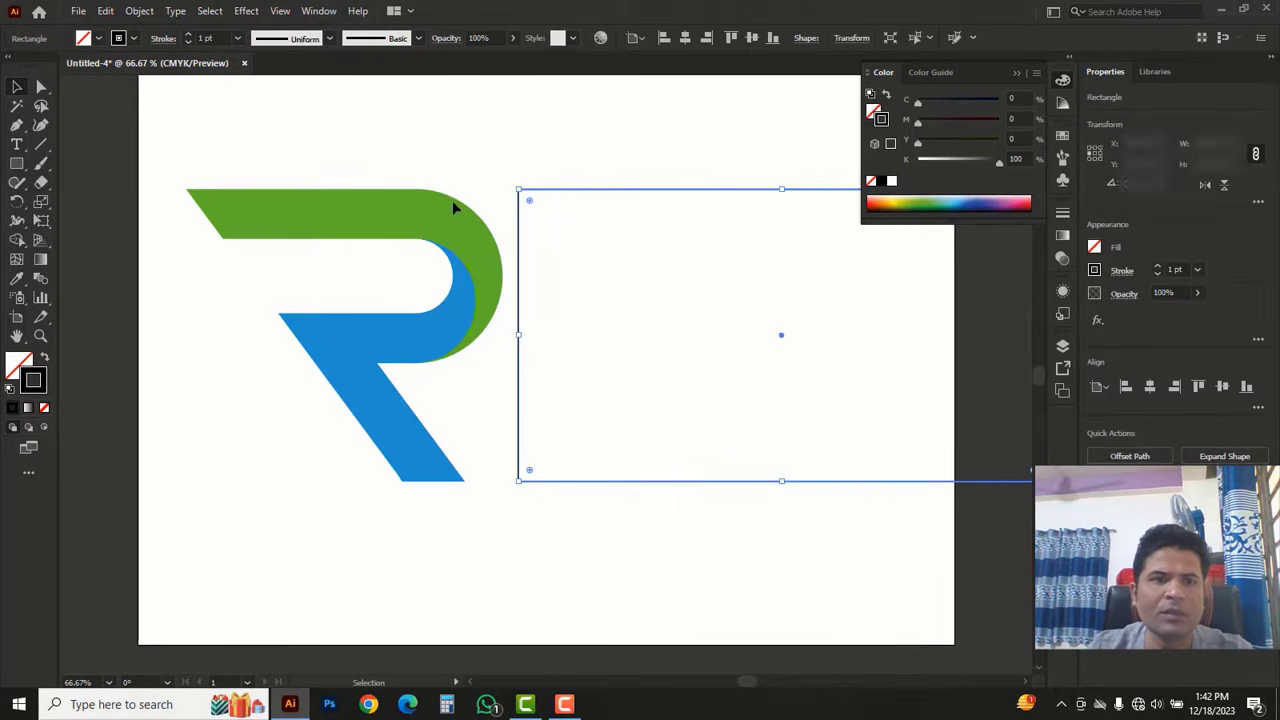
{"action": "left_click_drag", "start_coordinate": [41, 87], "coordinate": [110, 92]}
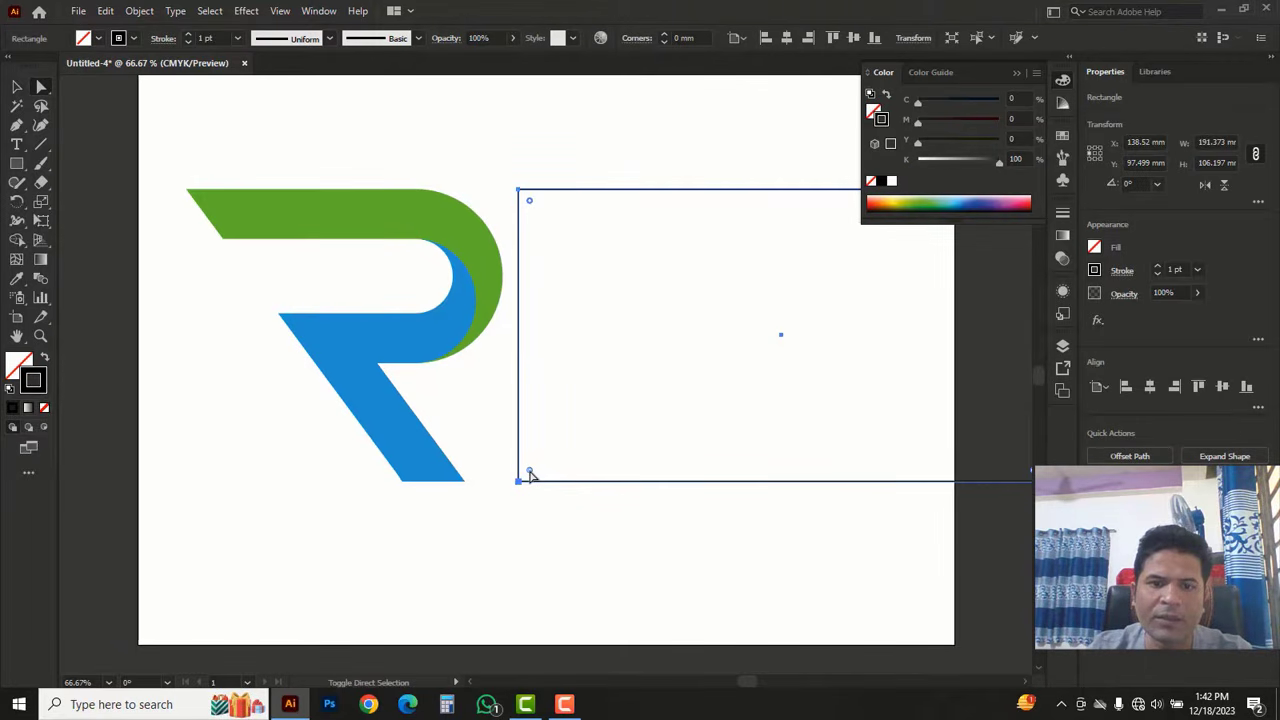
{"action": "left_click_drag", "start_coordinate": [531, 476], "coordinate": [966, 485]}
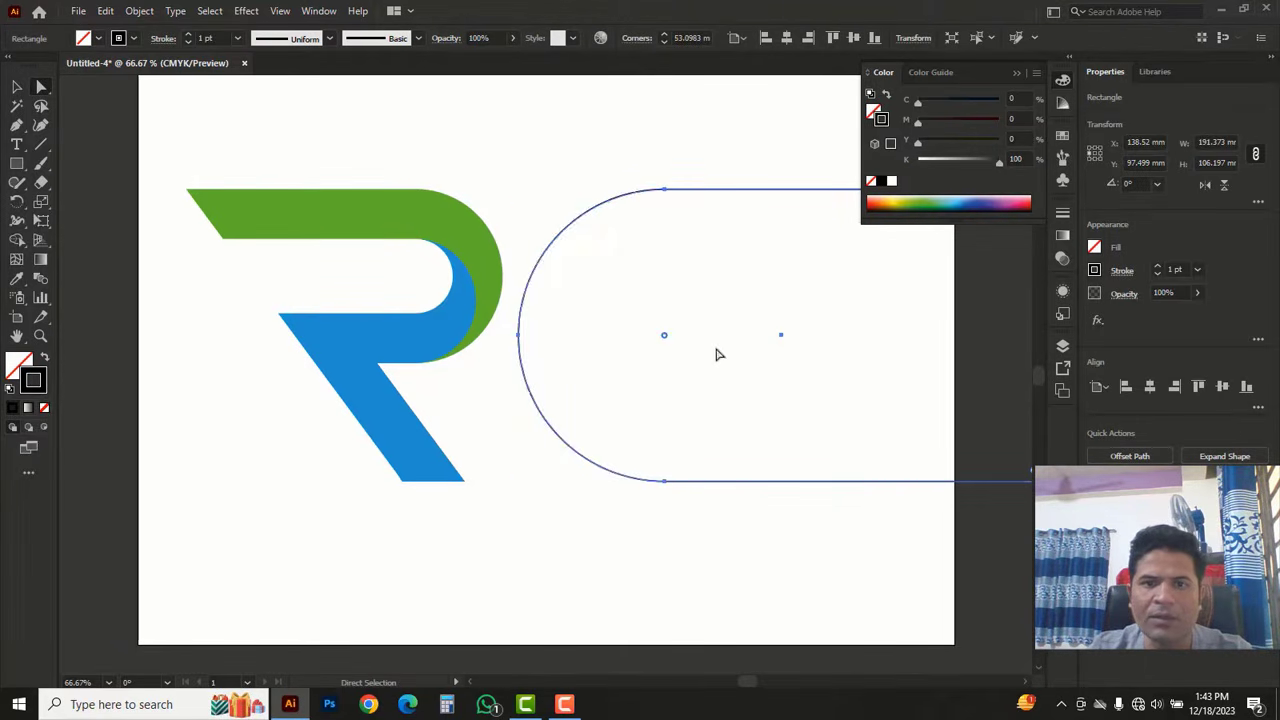
Step: Create an inner outline of the round-ended shape with Offset Path at -18 mm, using miter joins and a miter limit of 4
{"action": "key", "text": "v"}
{"action": "scroll", "coordinate": [610, 345], "scroll_direction": "right", "scroll_amount": 3}
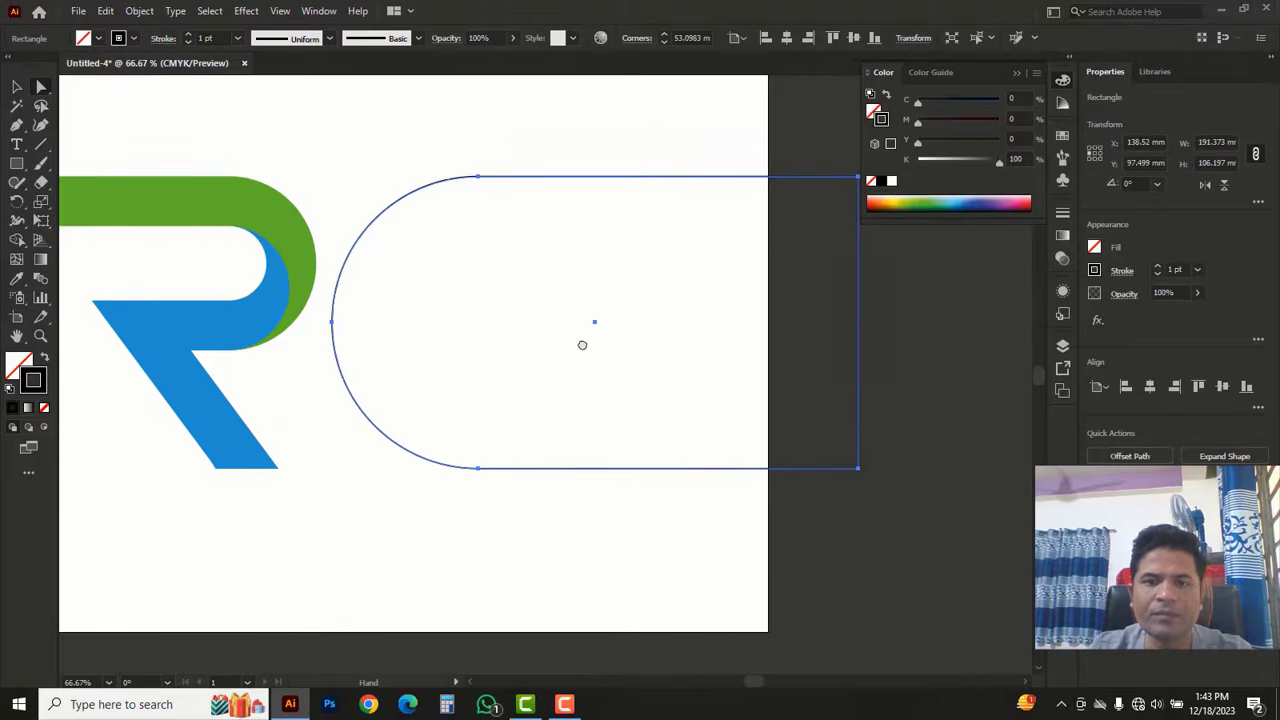
{"action": "key", "text": "a"}
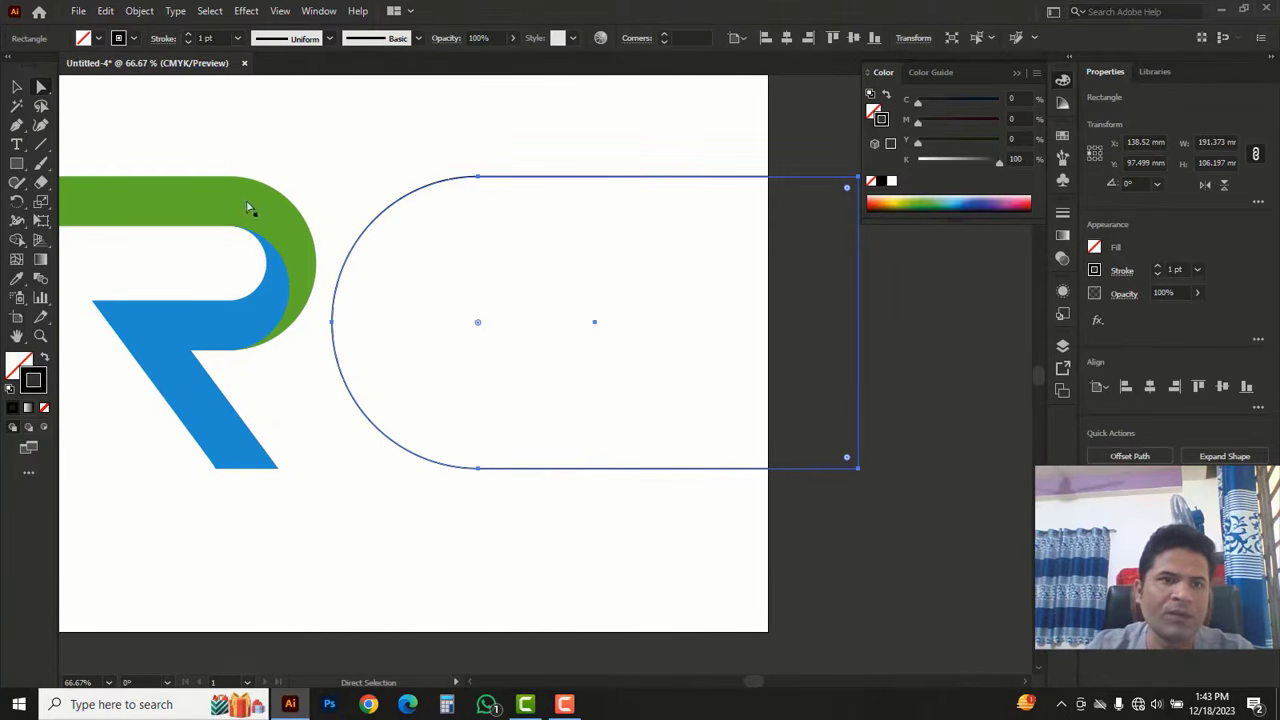
{"action": "left_click", "coordinate": [139, 11]}
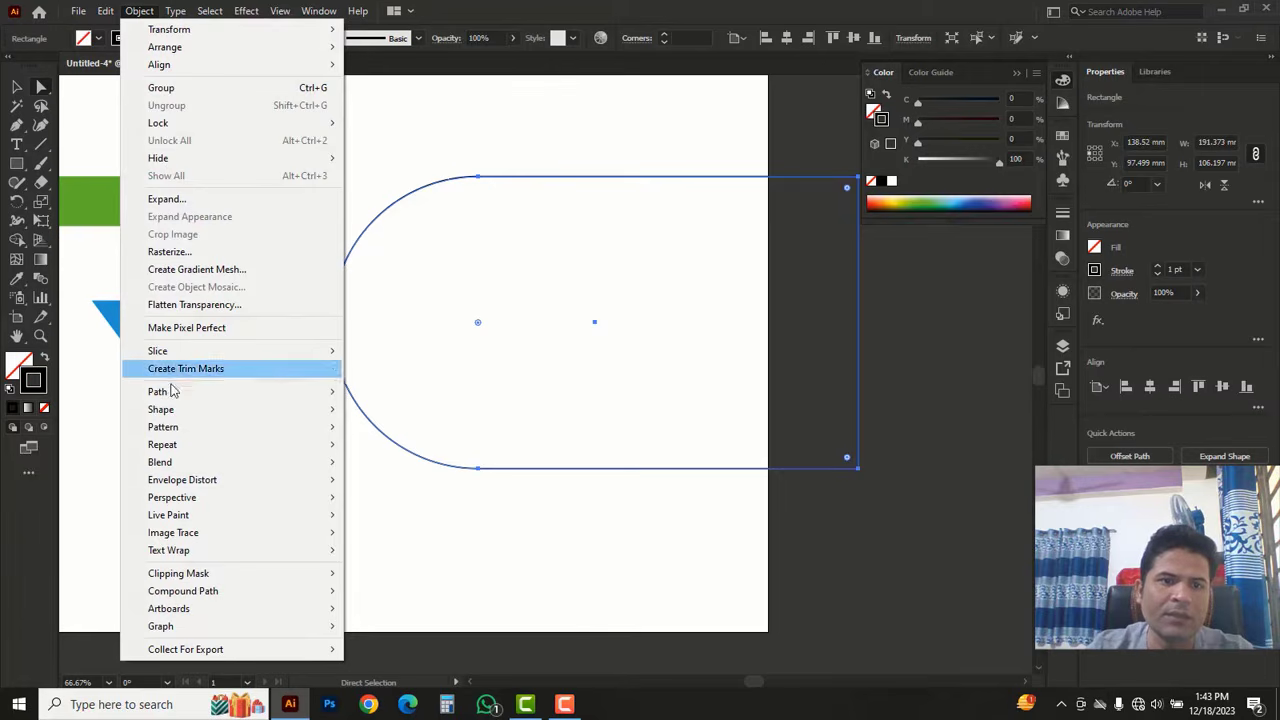
{"action": "mouse_move", "coordinate": [172, 399]}
{"action": "left_click", "coordinate": [393, 450]}
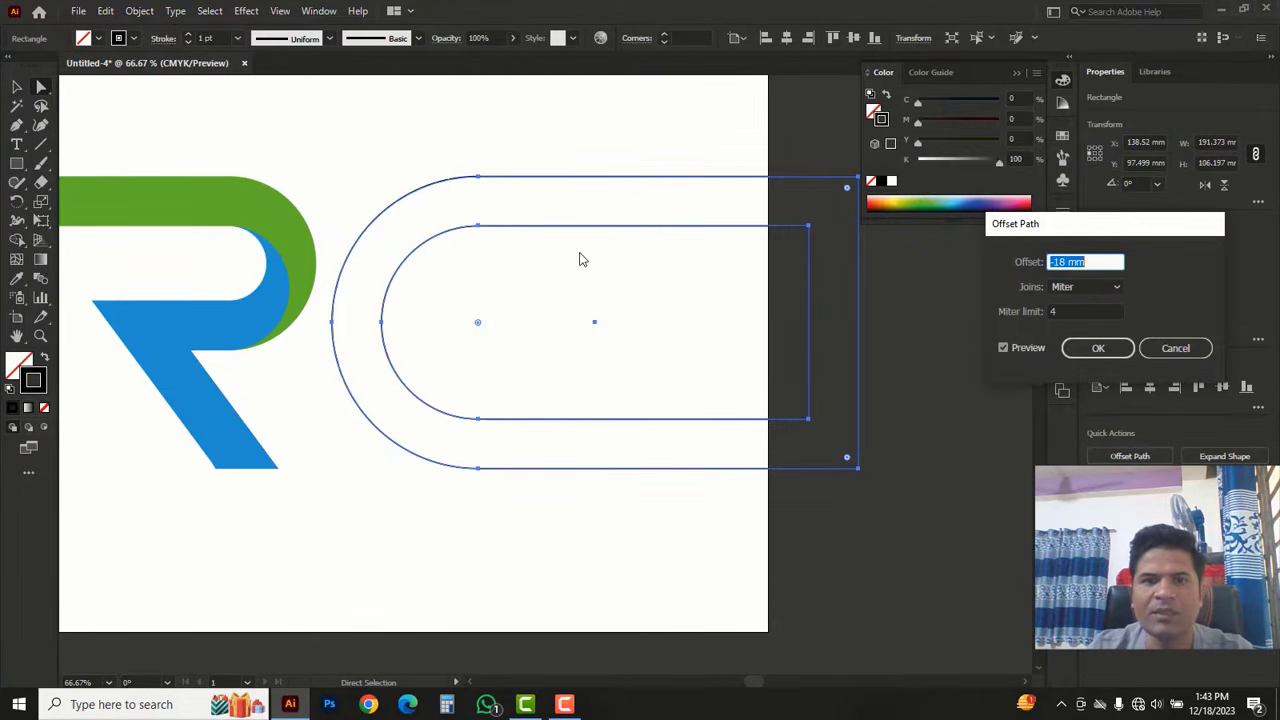
{"action": "left_click", "coordinate": [1098, 349]}
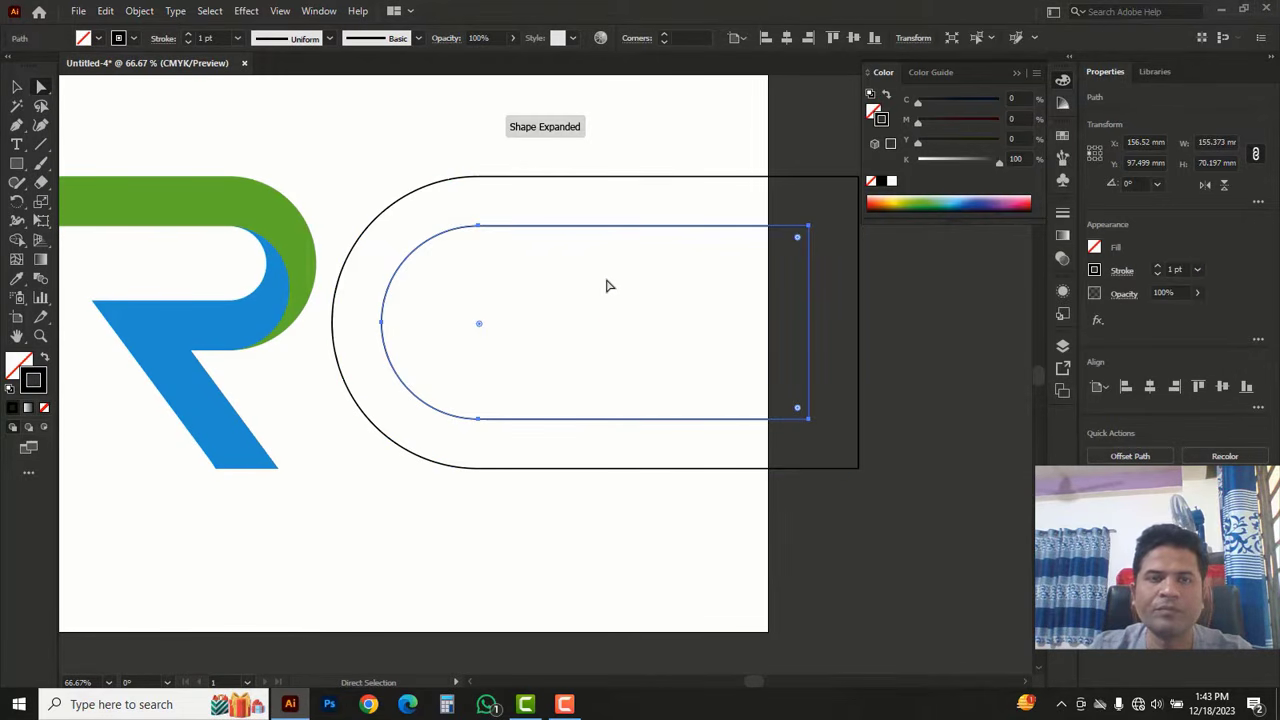
Step: Place an enlarged copy of the inner outline, about 194 by 88 mm, spanning from the inner outline's top edge to the outer outline's bottom edge
{"action": "key", "text": "v"}
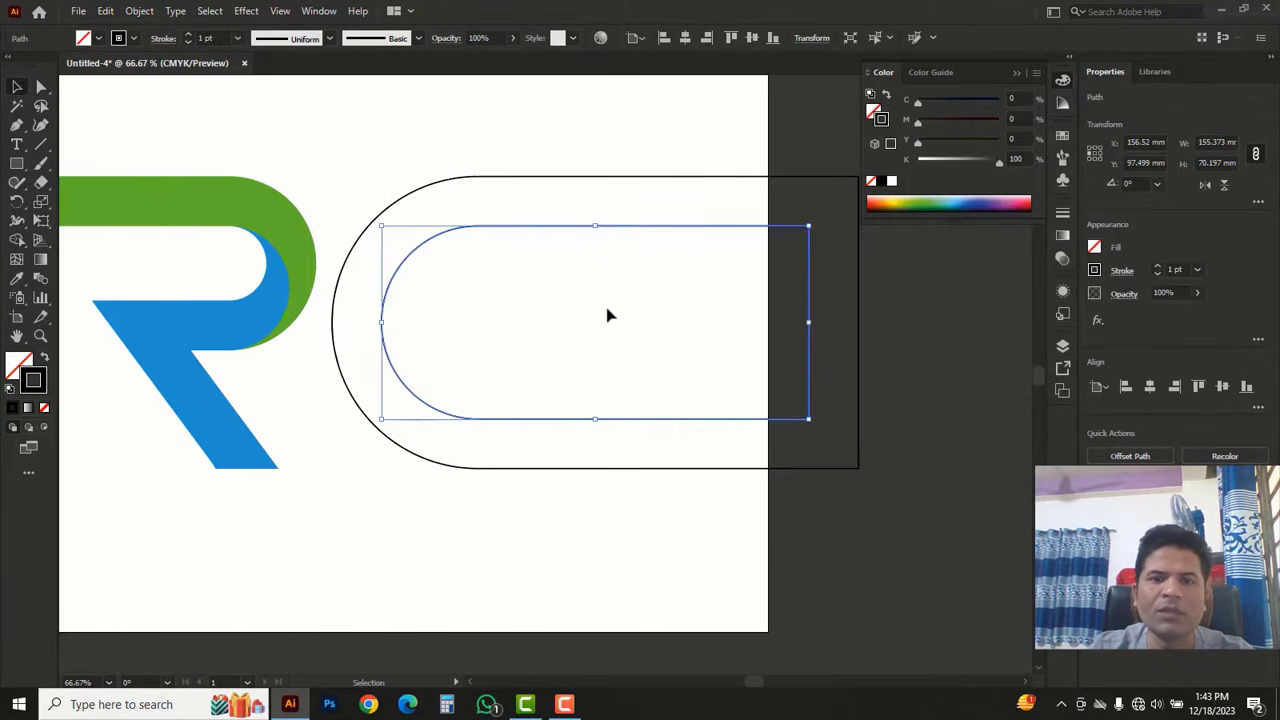
{"action": "left_click", "coordinate": [607, 316]}
{"action": "left_click", "coordinate": [592, 228]}
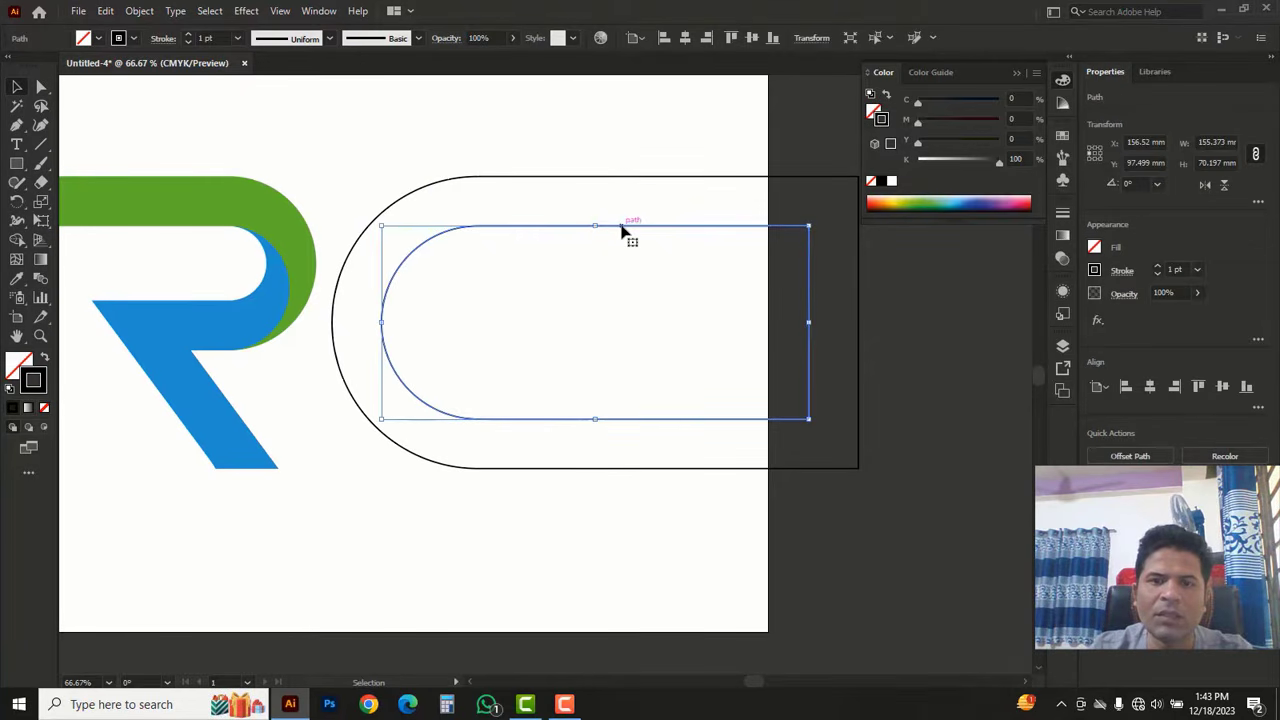
{"action": "left_click_drag", "start_coordinate": [622, 234], "coordinate": [617, 283], "text": "alt"}
{"action": "left_click_drag", "start_coordinate": [766, 323], "coordinate": [648, 348]}
{"action": "left_click_drag", "start_coordinate": [678, 287], "coordinate": [786, 237]}
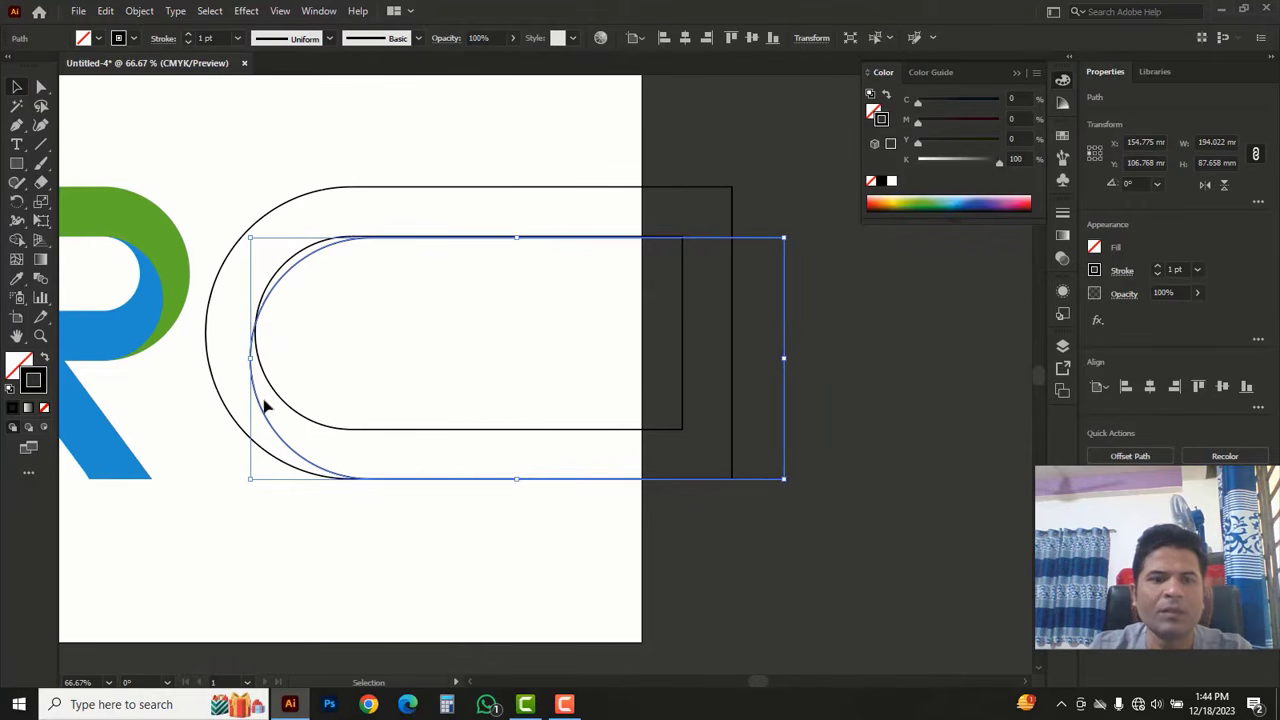
{"action": "left_click_drag", "start_coordinate": [259, 400], "coordinate": [240, 401]}
Step: In Outline view, stretch the enlarged copy so its top edge lines up exactly with the inner outline's top edge, and return to Preview
{"action": "key", "text": "ctrl+y"}
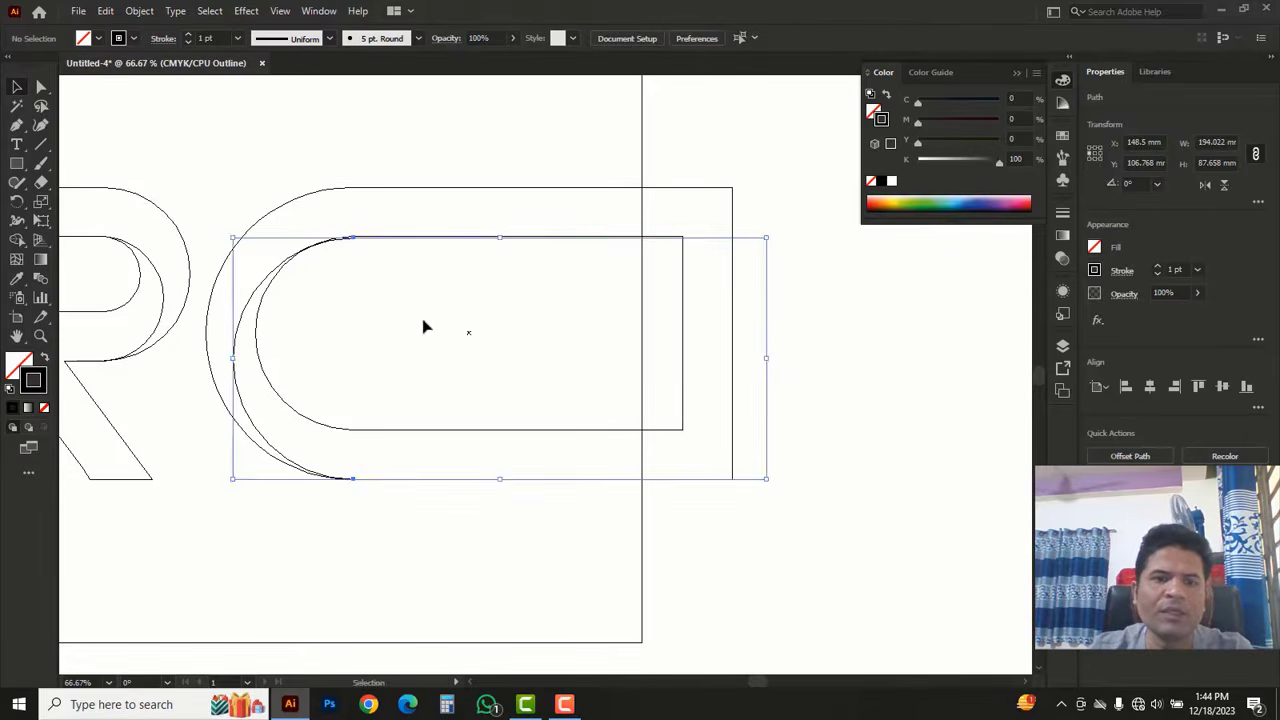
{"action": "left_click", "coordinate": [346, 283]}
{"action": "left_click", "coordinate": [346, 283], "text": "ctrl"}
{"action": "left_click", "coordinate": [640, 383], "text": "ctrl"}
{"action": "key", "text": "Tab"}
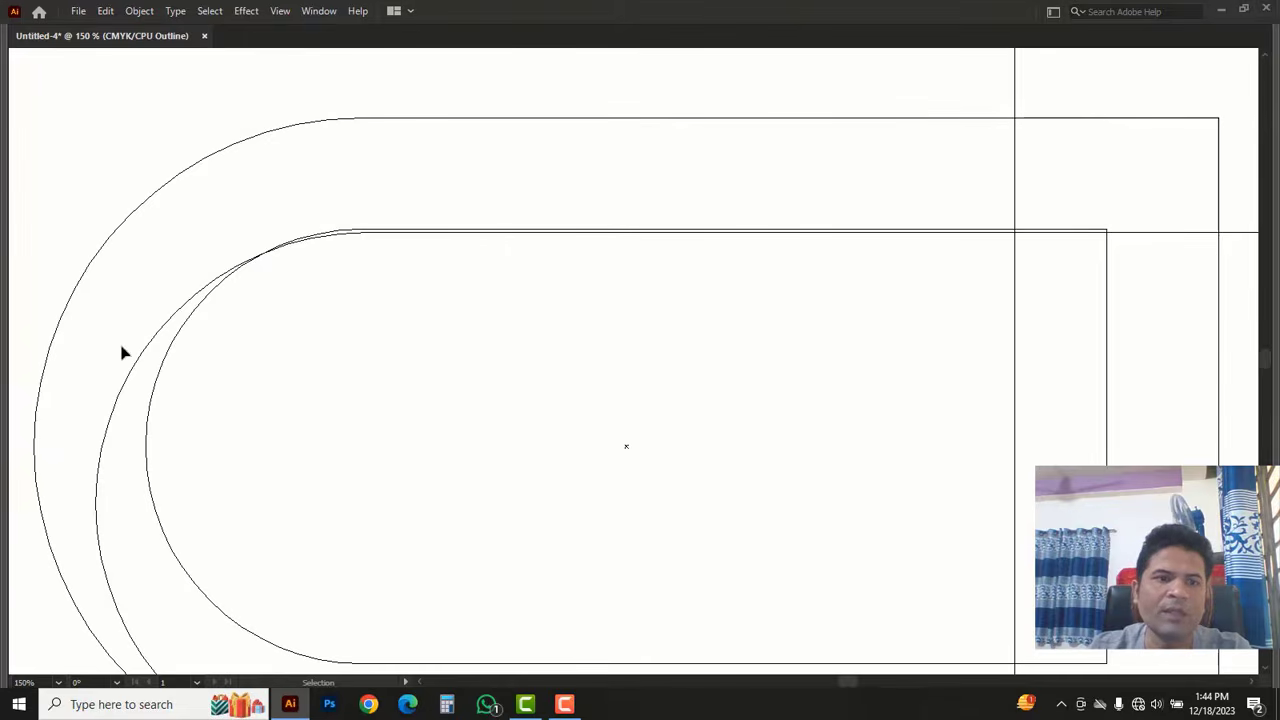
{"action": "left_click_drag", "start_coordinate": [137, 373], "coordinate": [140, 373]}
{"action": "scroll", "coordinate": [590, 377], "scroll_direction": "right", "scroll_amount": 3}
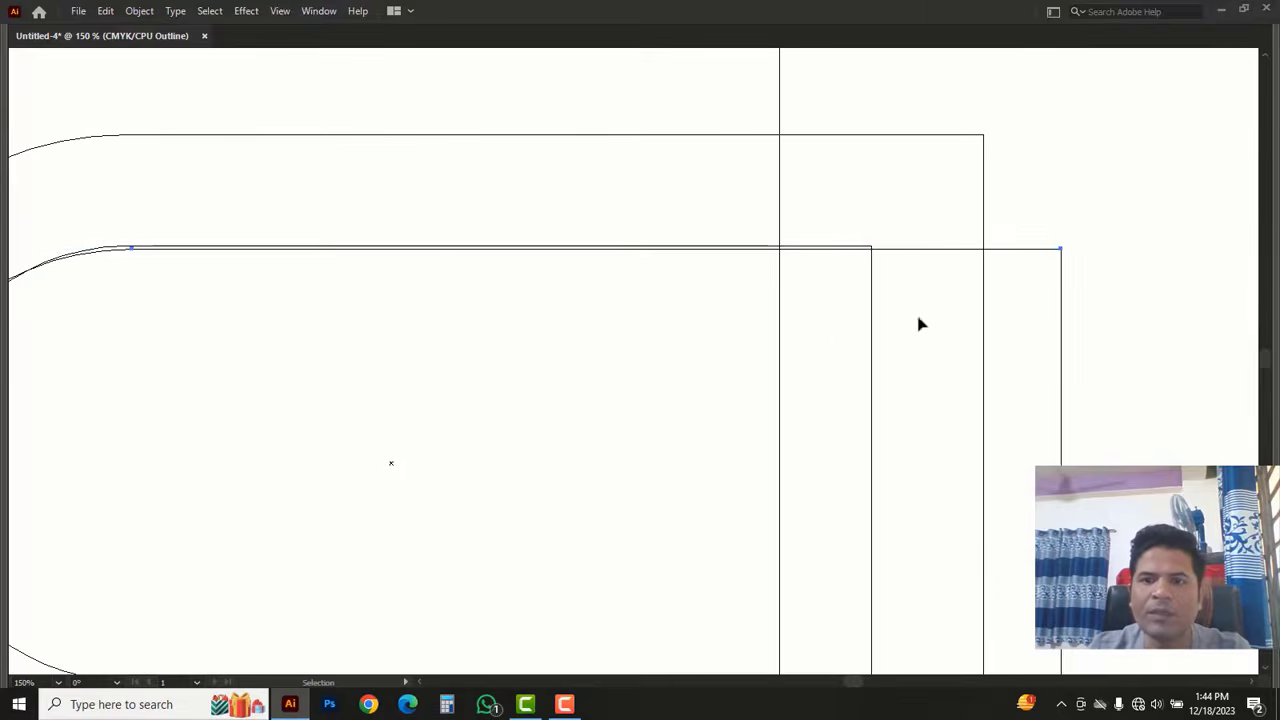
{"action": "left_click_drag", "start_coordinate": [1062, 249], "coordinate": [1072, 246]}
{"action": "left_click", "coordinate": [576, 348]}
{"action": "key", "text": "z"}
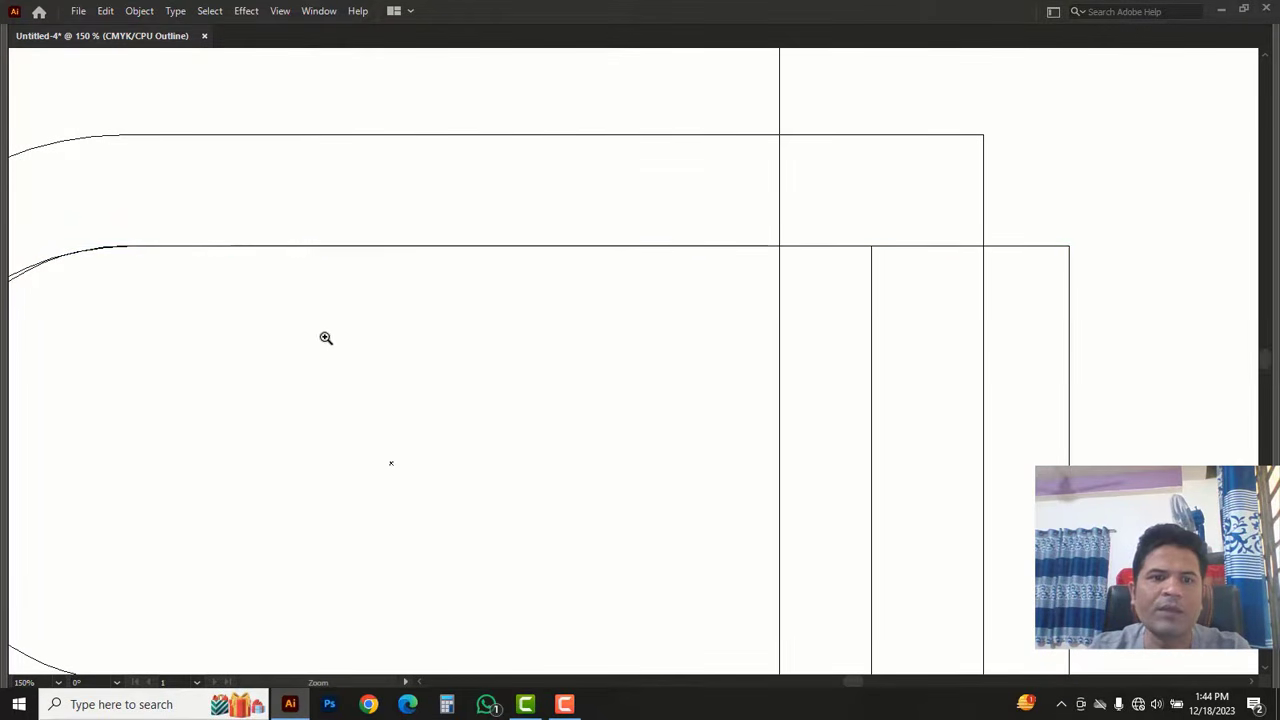
{"action": "left_click", "coordinate": [410, 346], "text": "alt"}
{"action": "left_click", "coordinate": [410, 346], "text": "alt"}
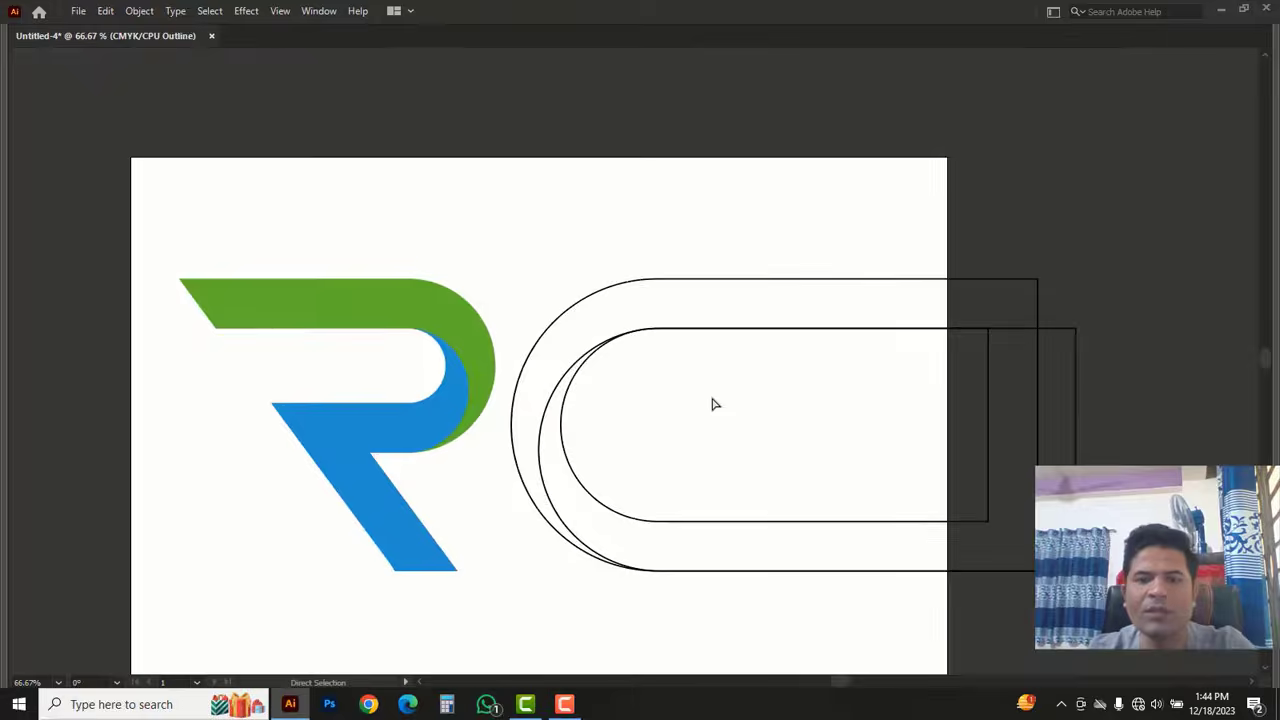
{"action": "key", "text": "ctrl+y"}
{"action": "key", "text": "h"}
{"action": "key", "text": "Tab"}
{"action": "key", "text": "v"}
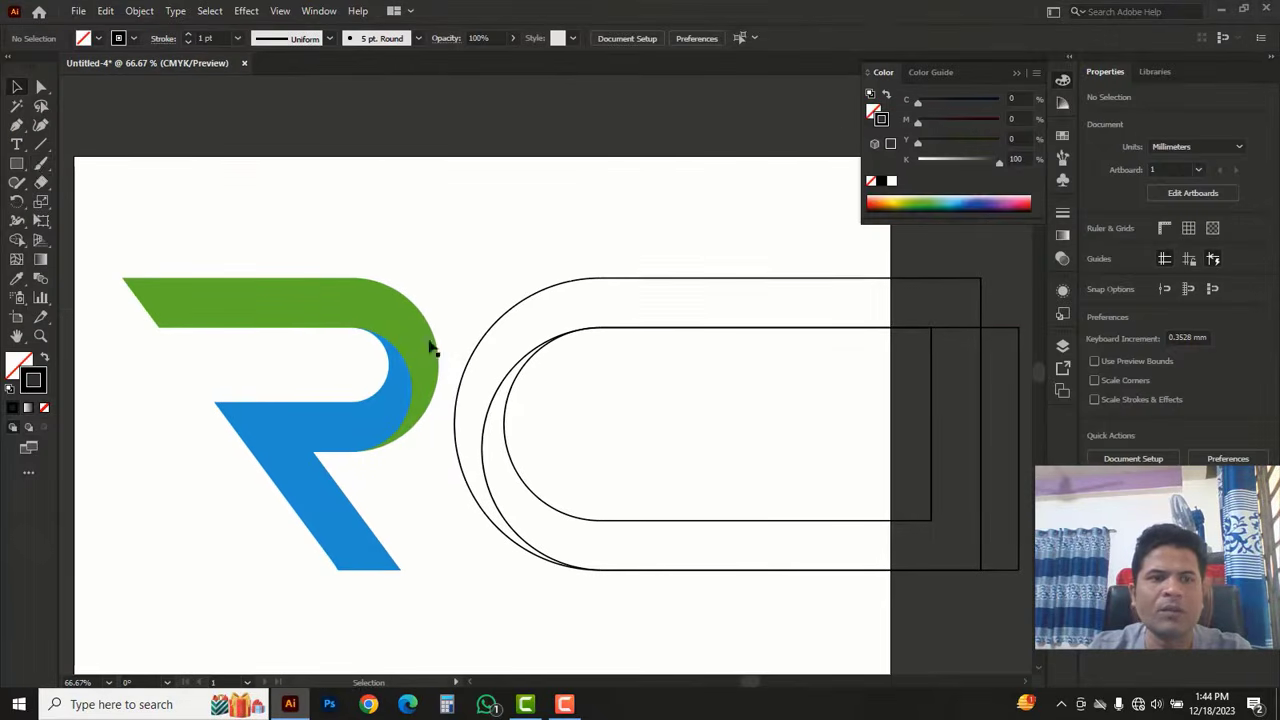
Step: Draw a vertical line about 131 mm long with the Pen tool, crossing all three round-ended outlines
{"action": "left_click_drag", "start_coordinate": [17, 128], "coordinate": [90, 126]}
{"action": "key", "text": "Tab"}
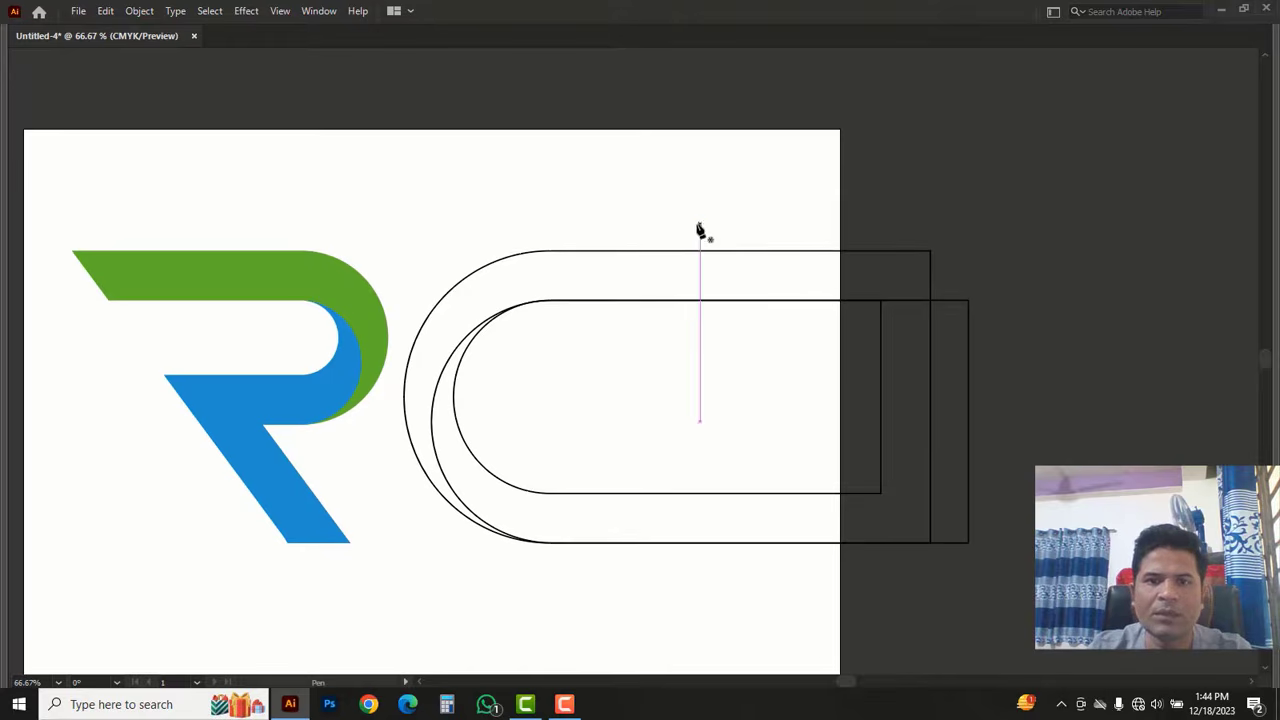
{"action": "left_click", "coordinate": [699, 224]}
{"action": "left_click", "coordinate": [699, 583]}
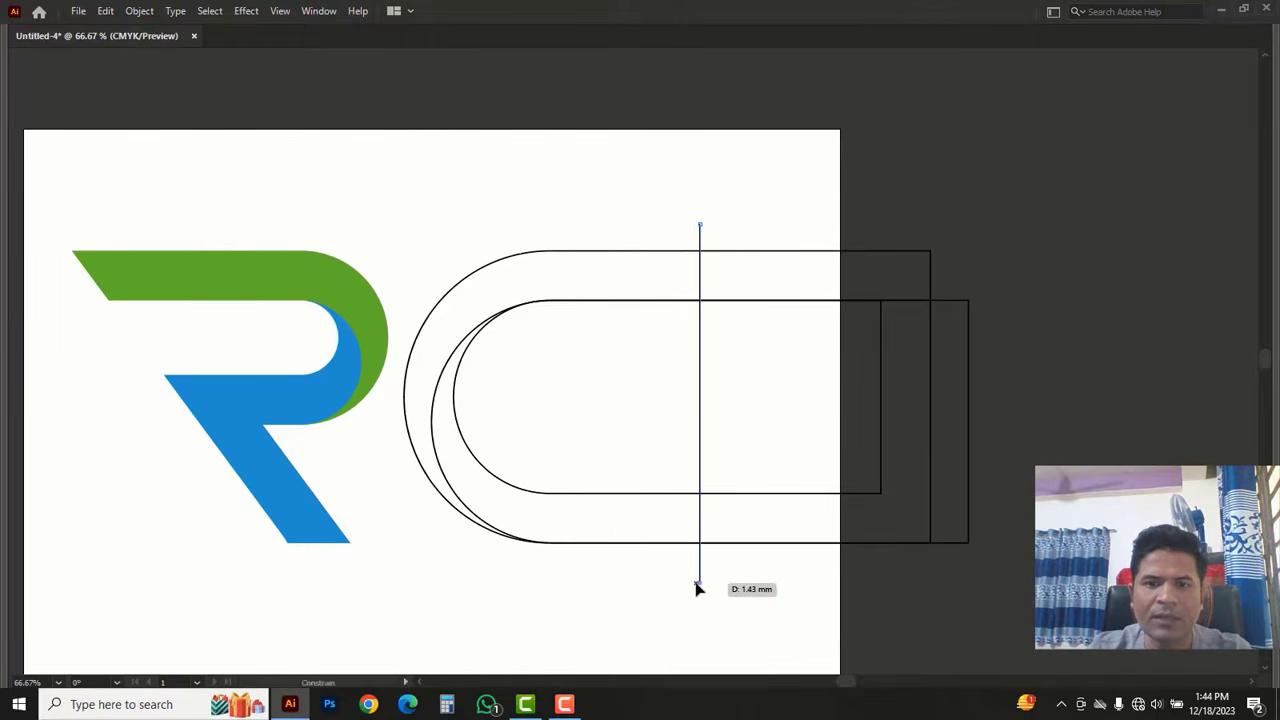
{"action": "key", "text": "Tab"}
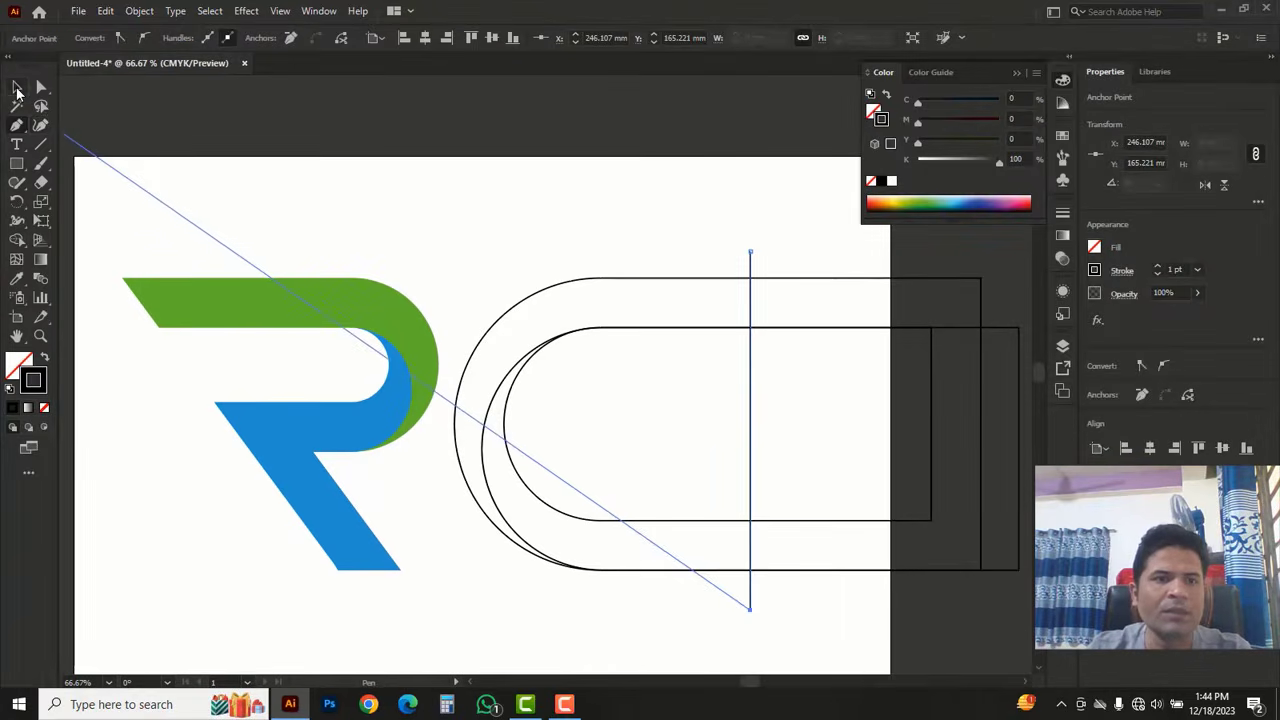
{"action": "left_click", "coordinate": [17, 88]}
Step: Move the vertical line horizontally left by about 8 mm
{"action": "key", "text": "Tab"}
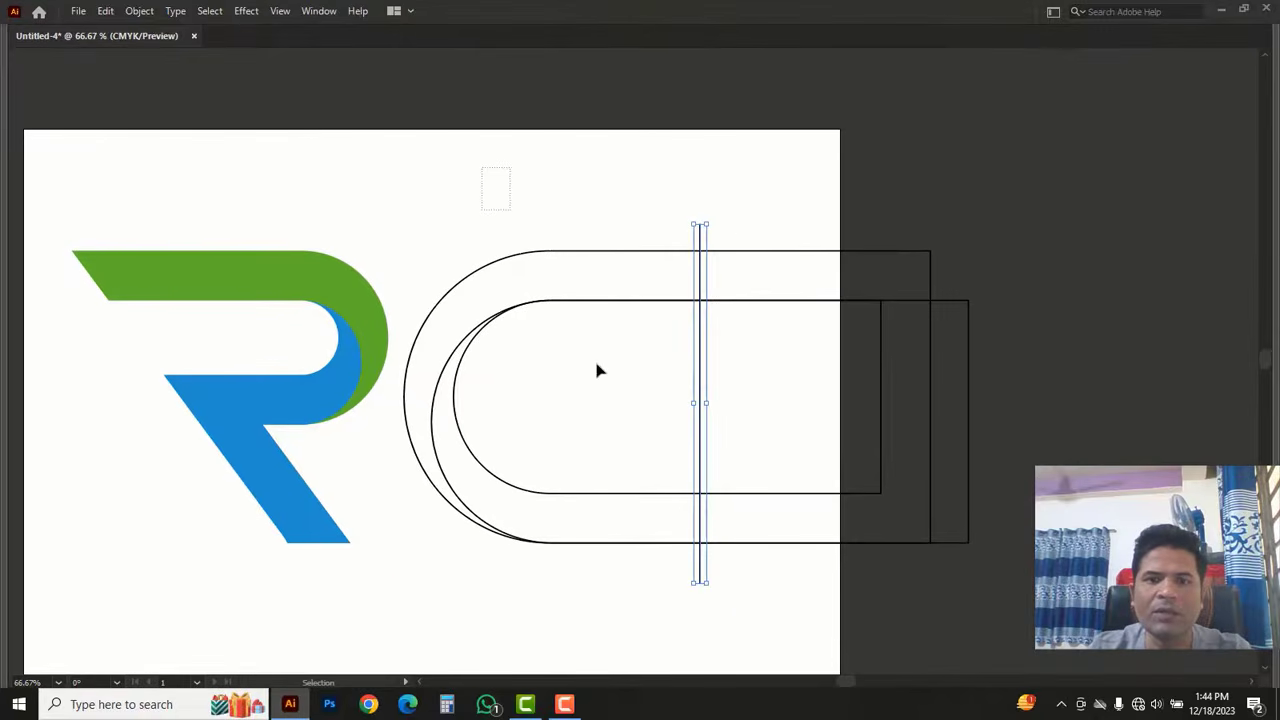
{"action": "left_click_drag", "start_coordinate": [597, 371], "coordinate": [754, 580]}
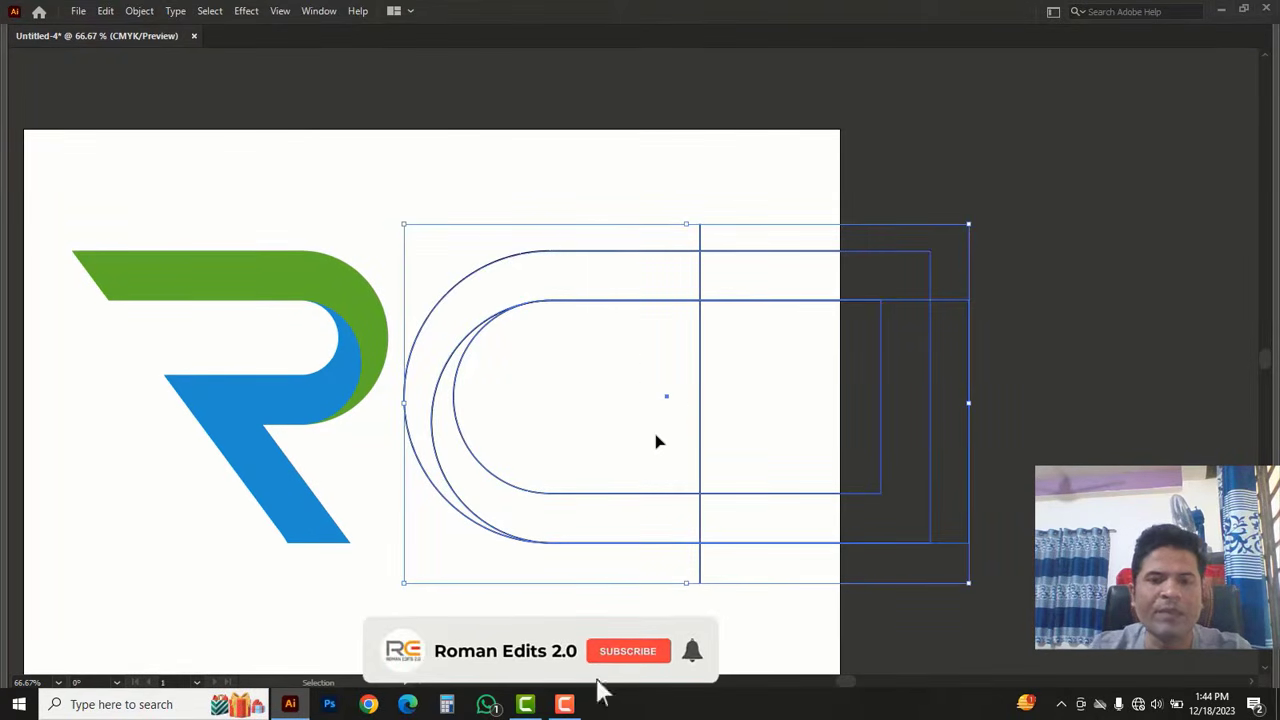
{"action": "key", "text": "Tab"}
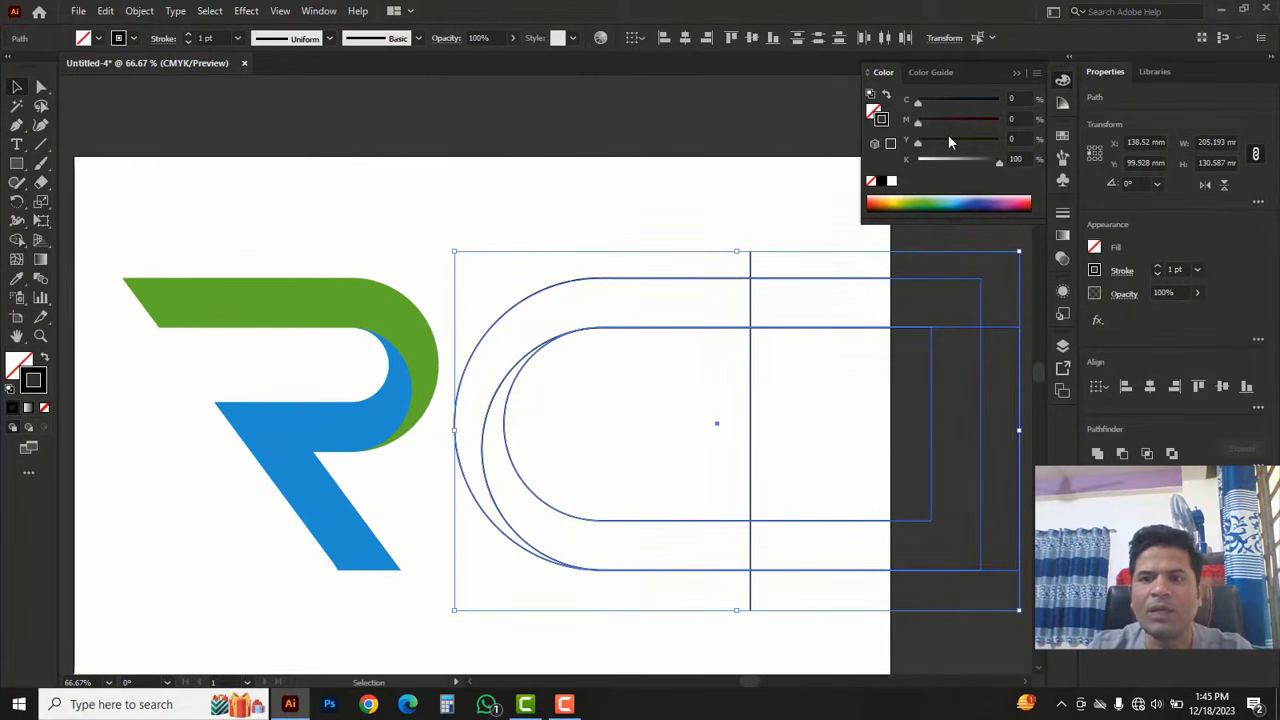
{"action": "key", "text": "Tab"}
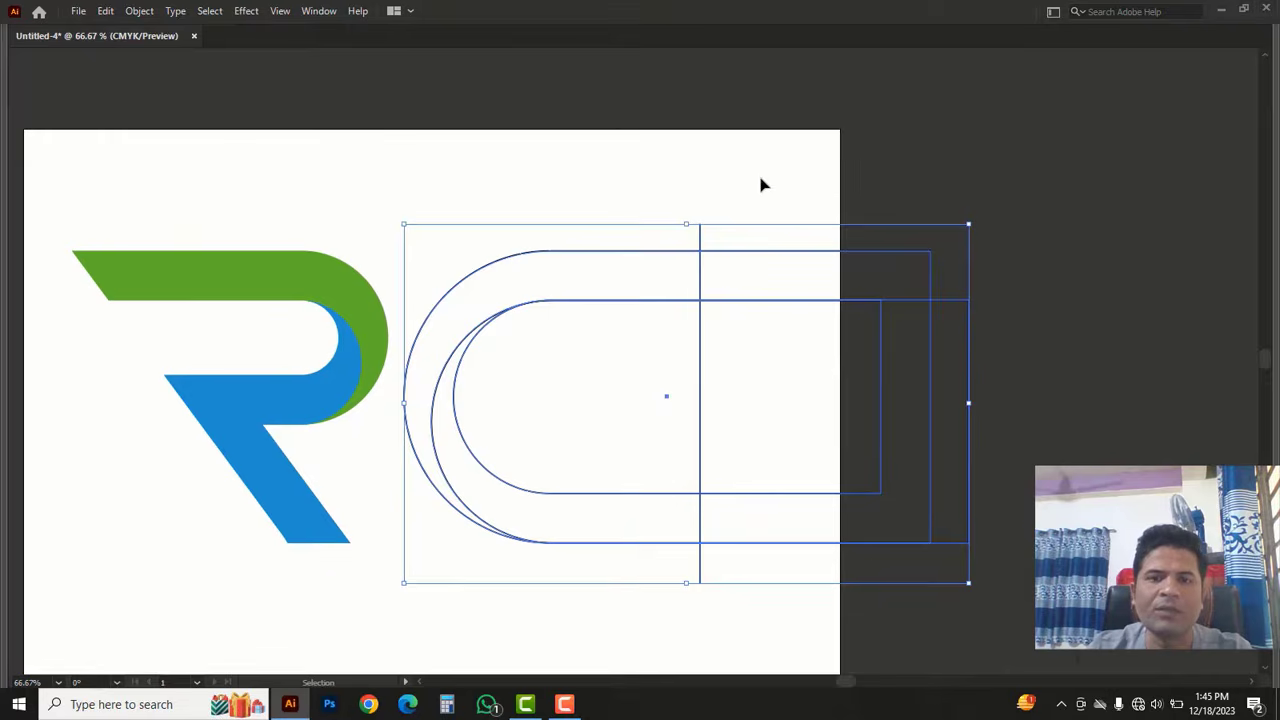
{"action": "key", "text": "Tab"}
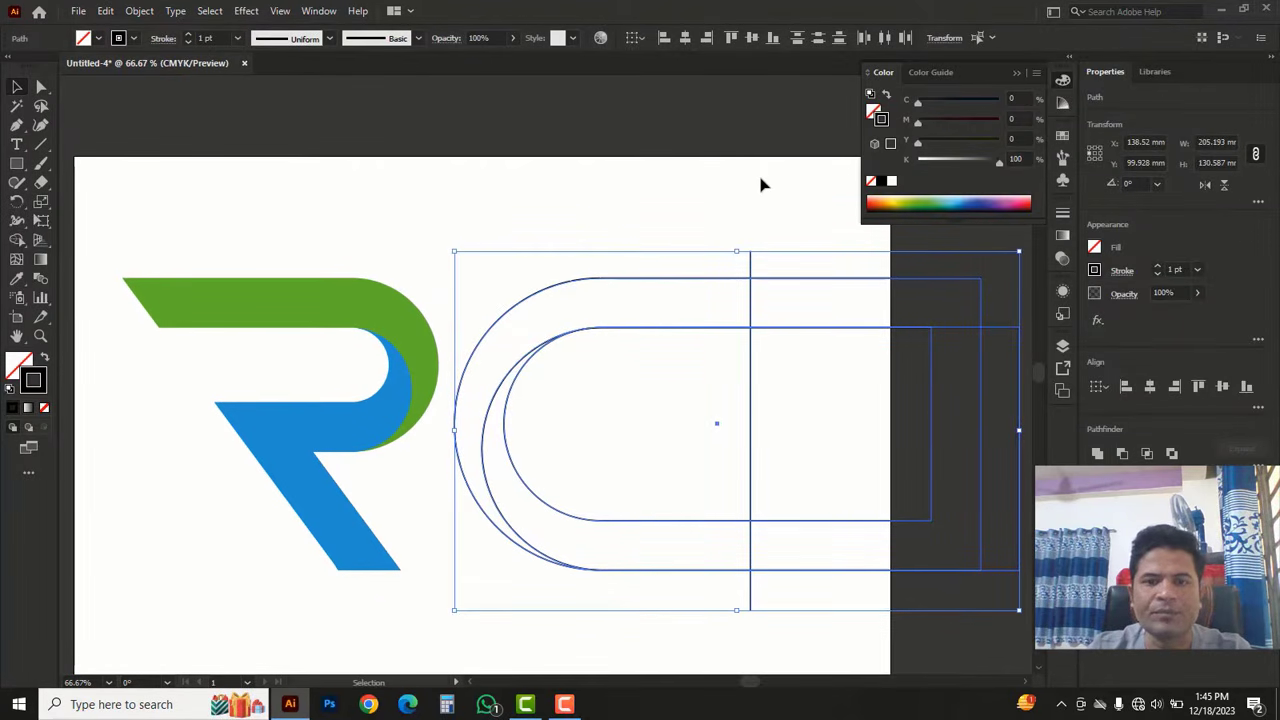
{"action": "left_click", "coordinate": [760, 242]}
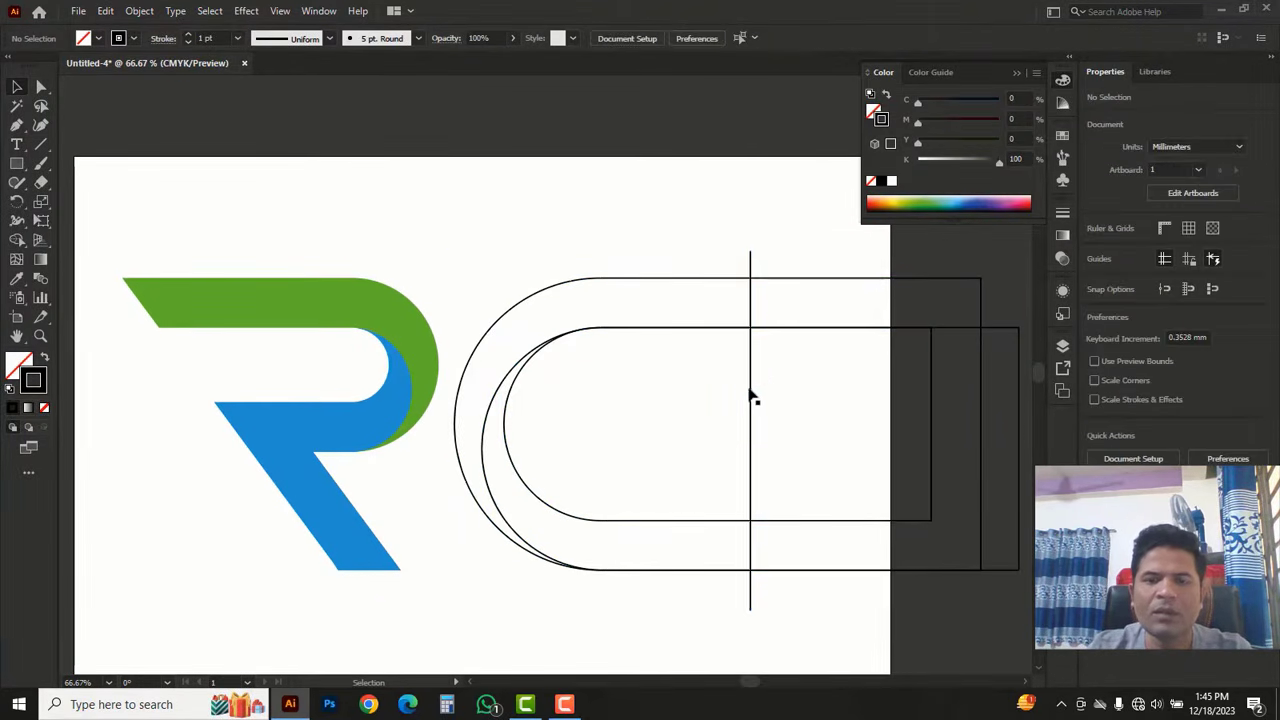
{"action": "left_click_drag", "start_coordinate": [750, 392], "coordinate": [727, 392]}
Step: Remove every region of the outlines to the right of the vertical line with the Shape Builder tool
{"action": "left_click_drag", "start_coordinate": [490, 222], "coordinate": [789, 569]}
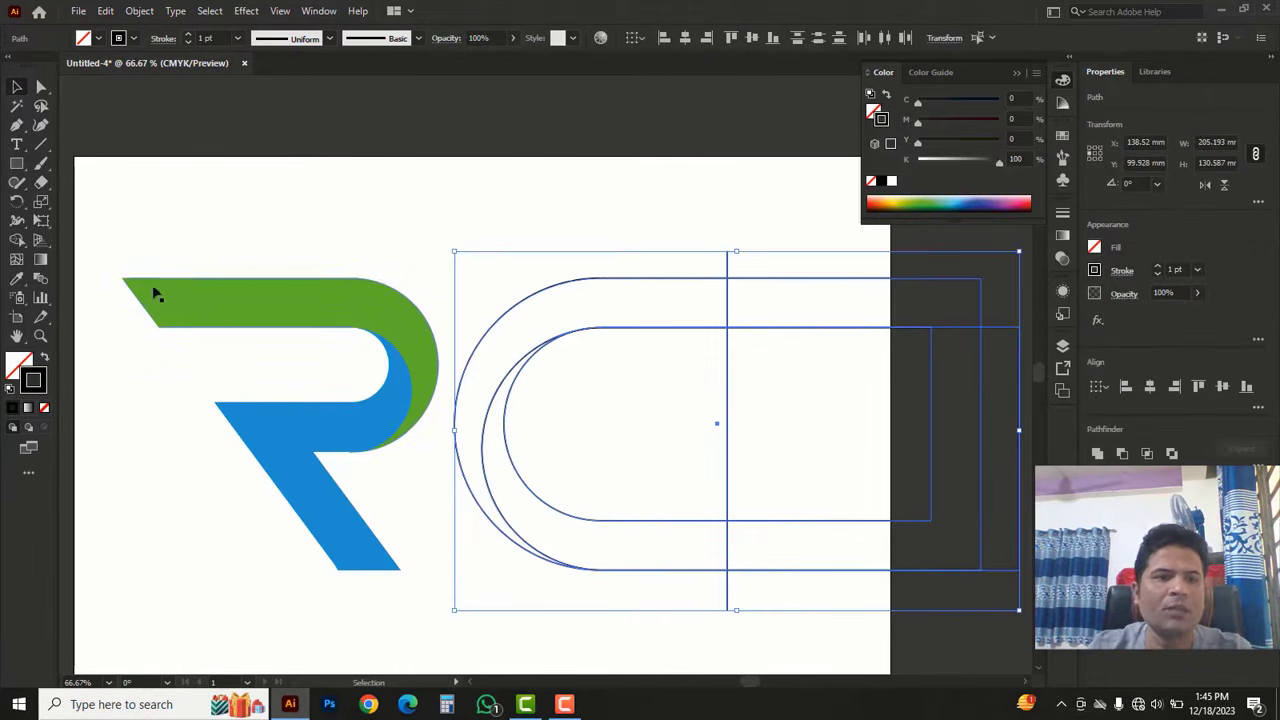
{"action": "left_click", "coordinate": [17, 241]}
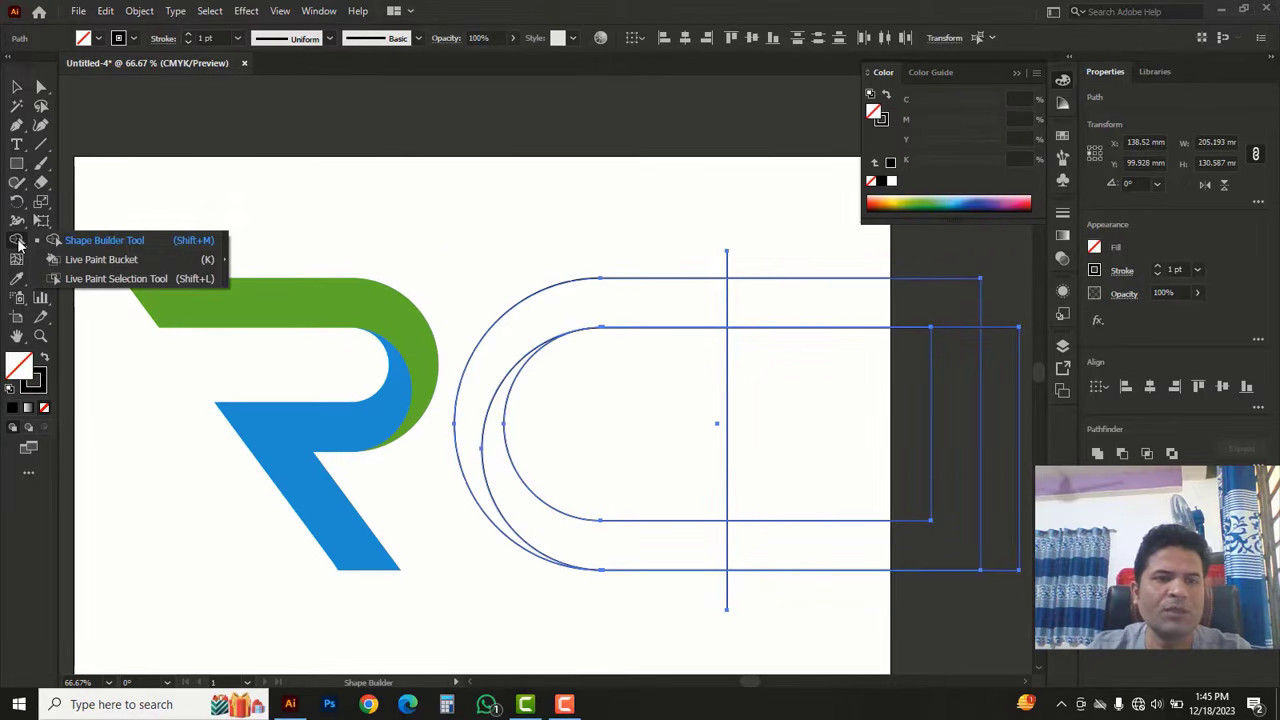
{"action": "left_click", "coordinate": [99, 243]}
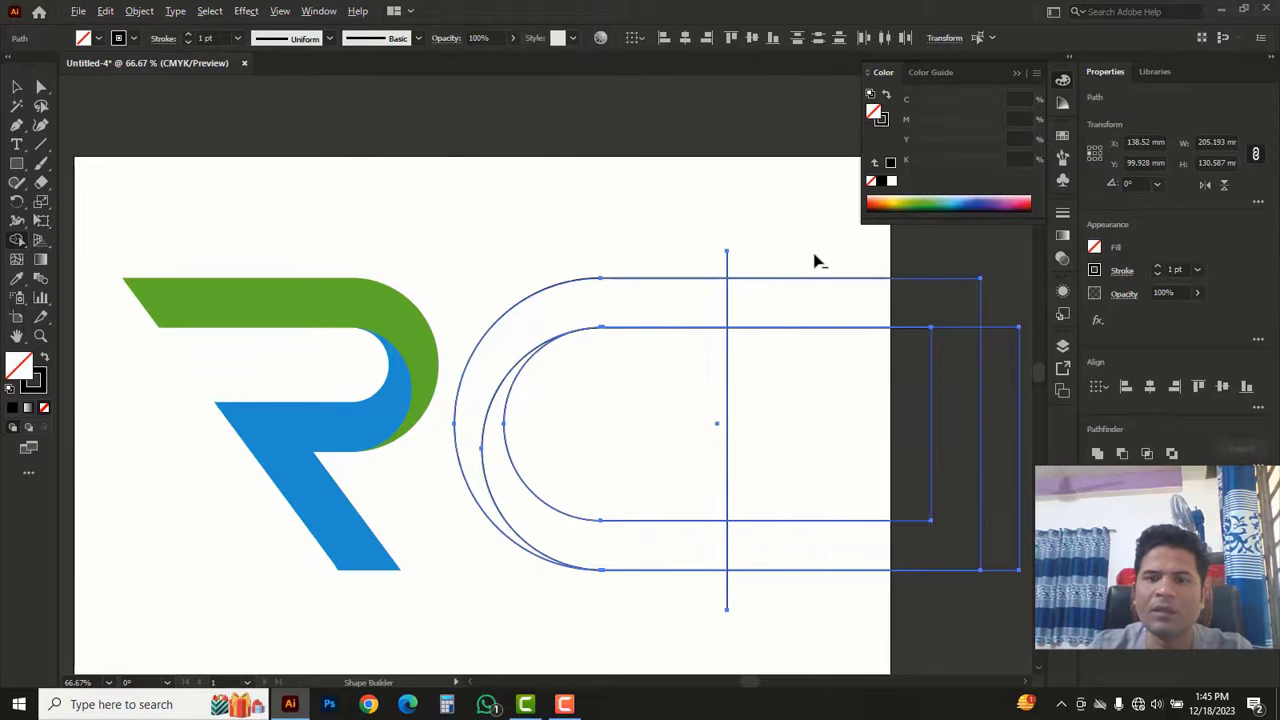
{"action": "left_click_drag", "start_coordinate": [814, 257], "coordinate": [832, 584]}
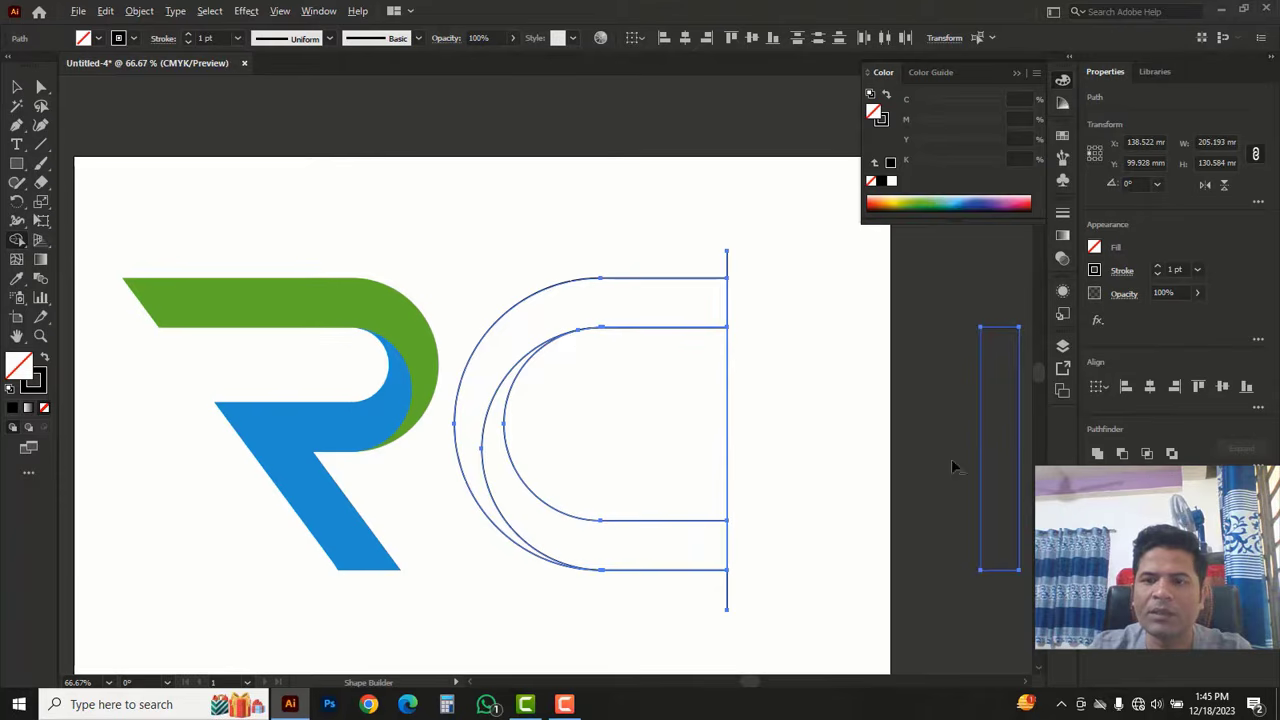
{"action": "left_click", "coordinate": [1000, 471], "text": "alt"}
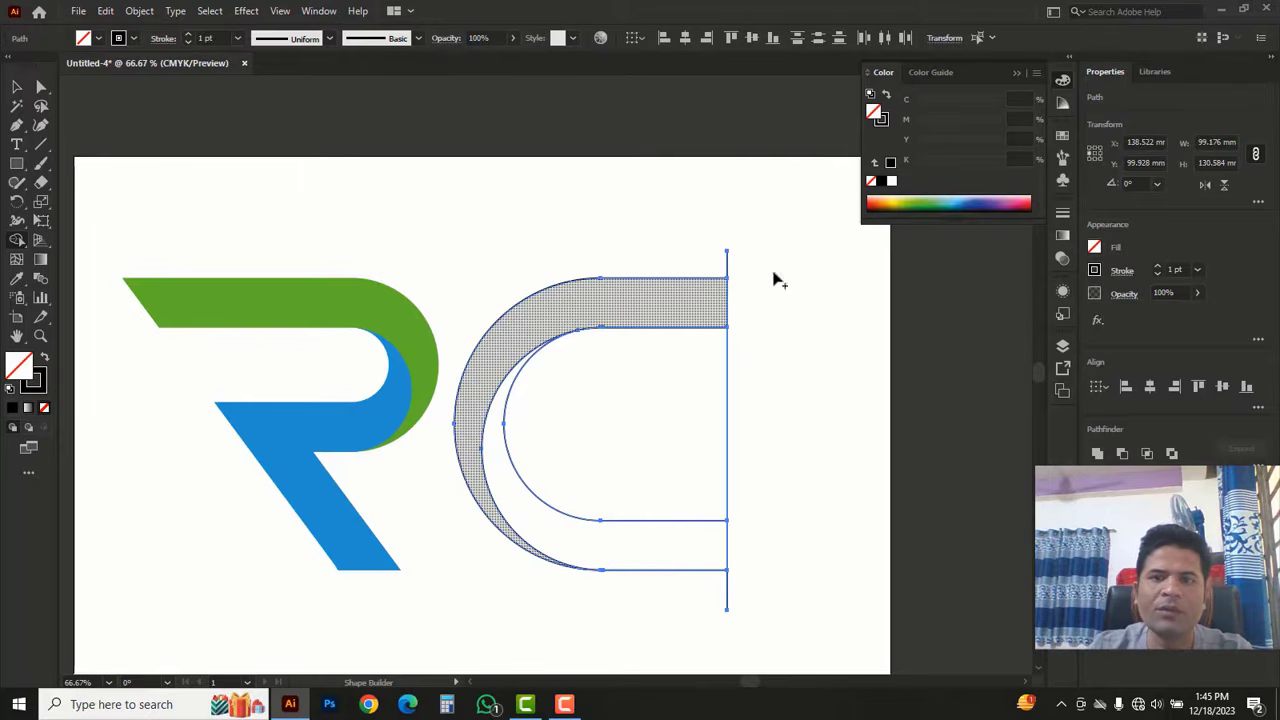
Step: Merge and fill the C's upper band green (C 75.29, Y 100) and its lower band blue (C 75.29, Y 0) with Shape Builder
{"action": "left_click", "coordinate": [929, 200]}
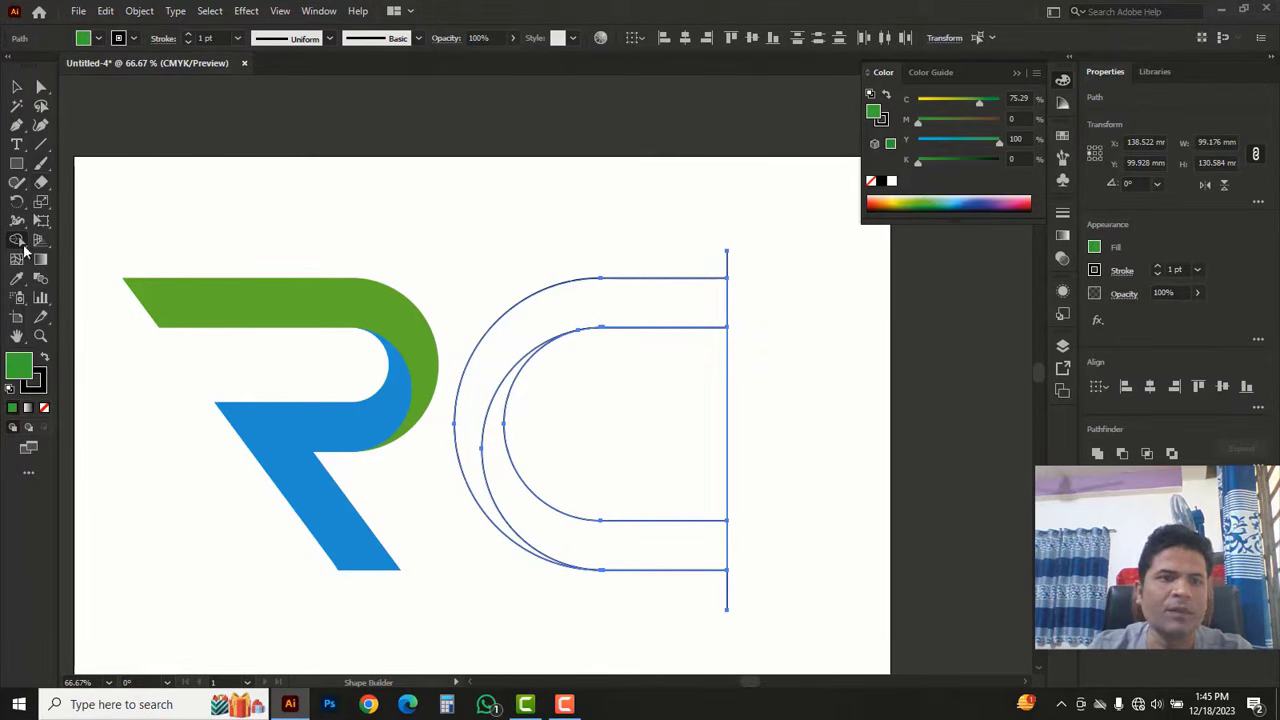
{"action": "left_click_drag", "start_coordinate": [685, 297], "coordinate": [542, 323]}
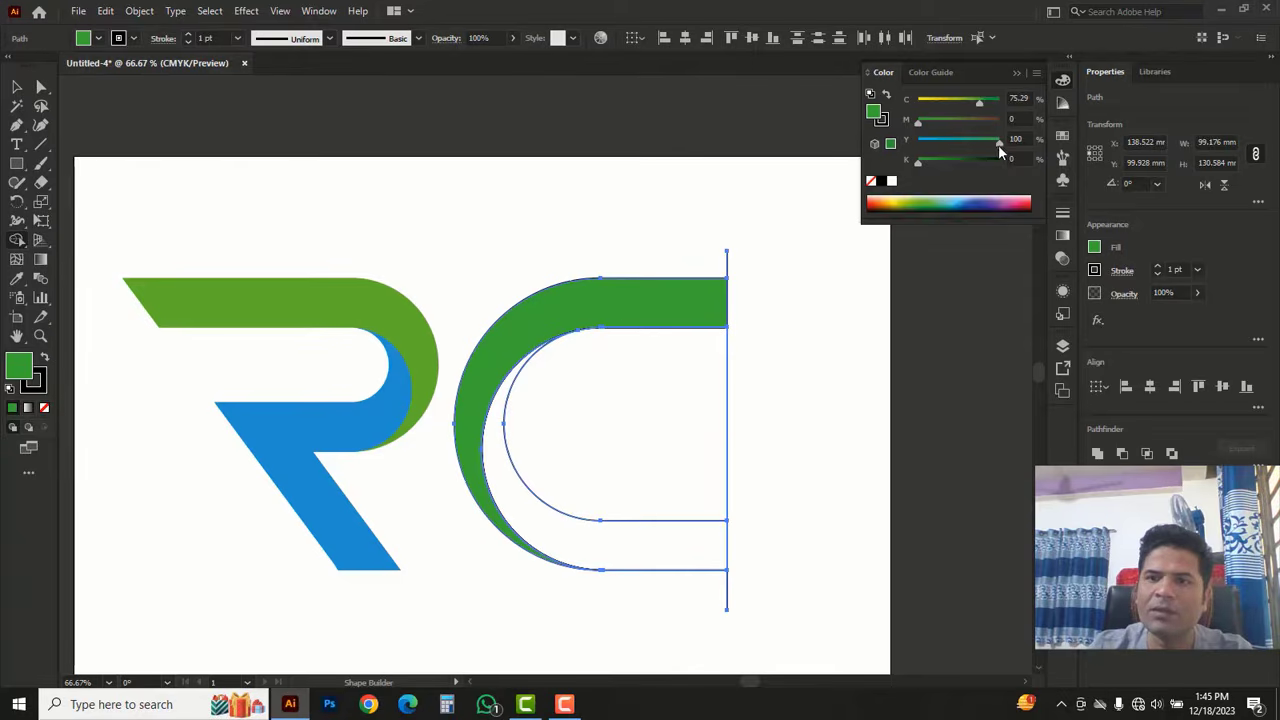
{"action": "left_click_drag", "start_coordinate": [998, 143], "coordinate": [821, 132]}
{"action": "mouse_move", "coordinate": [491, 434]}
{"action": "left_mouse_down"}
{"action": "mouse_move", "coordinate": [549, 536]}
{"action": "mouse_move", "coordinate": [629, 554]}
{"action": "left_mouse_up"}
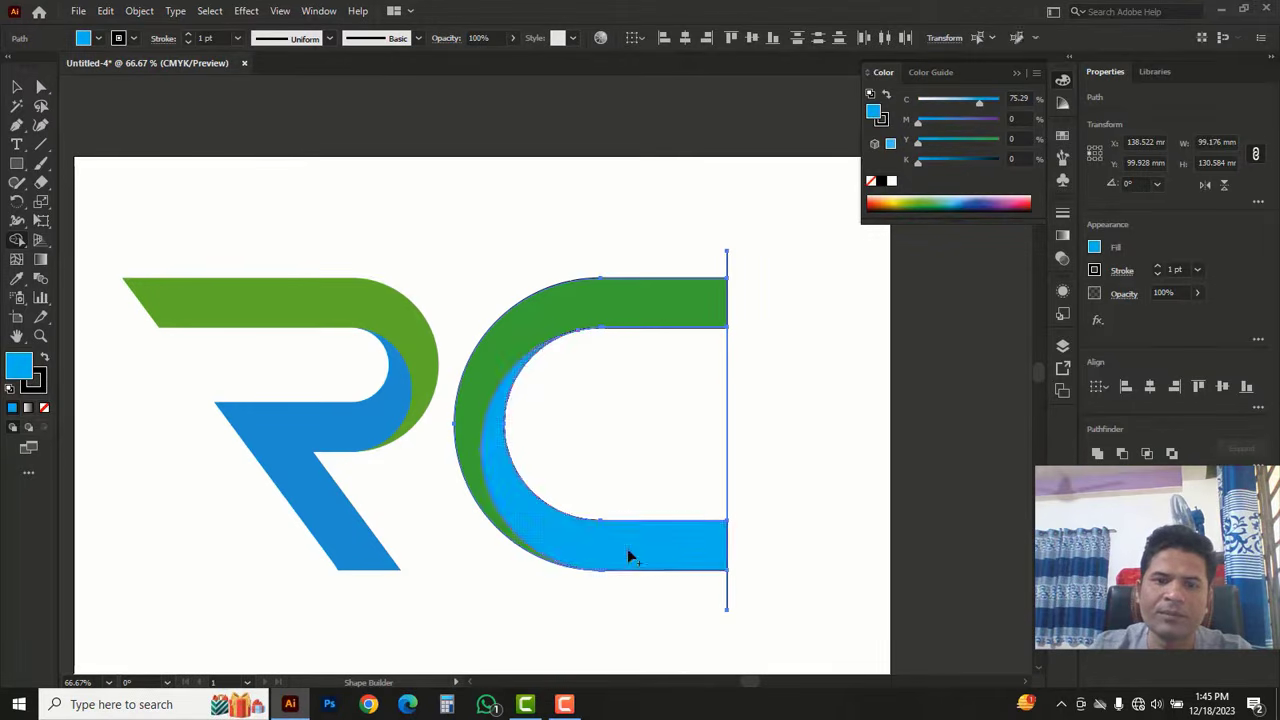
Step: Cut the C's green and blue bands out of the drawing and delete all the leftover outlines and line ends
{"action": "left_click", "coordinate": [18, 88]}
{"action": "left_click", "coordinate": [482, 205]}
{"action": "left_click", "coordinate": [606, 309]}
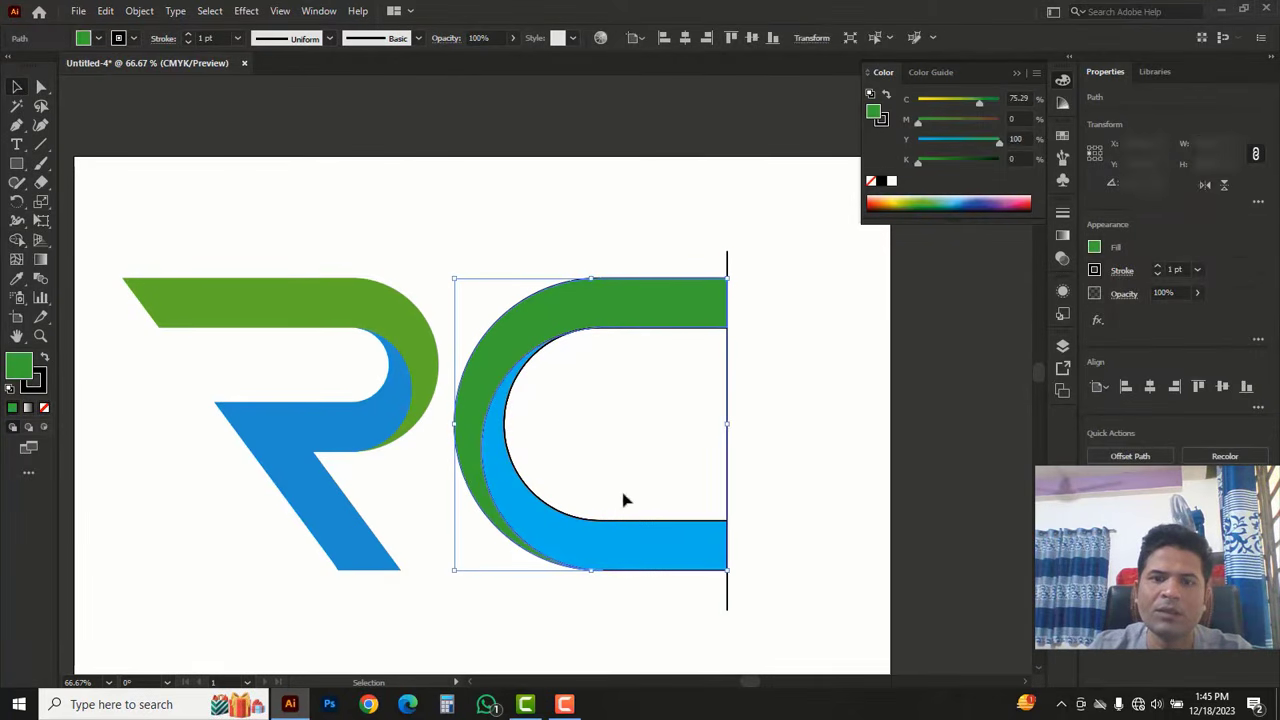
{"action": "left_click", "coordinate": [636, 547], "text": "shift"}
{"action": "key", "text": "ctrl+x"}
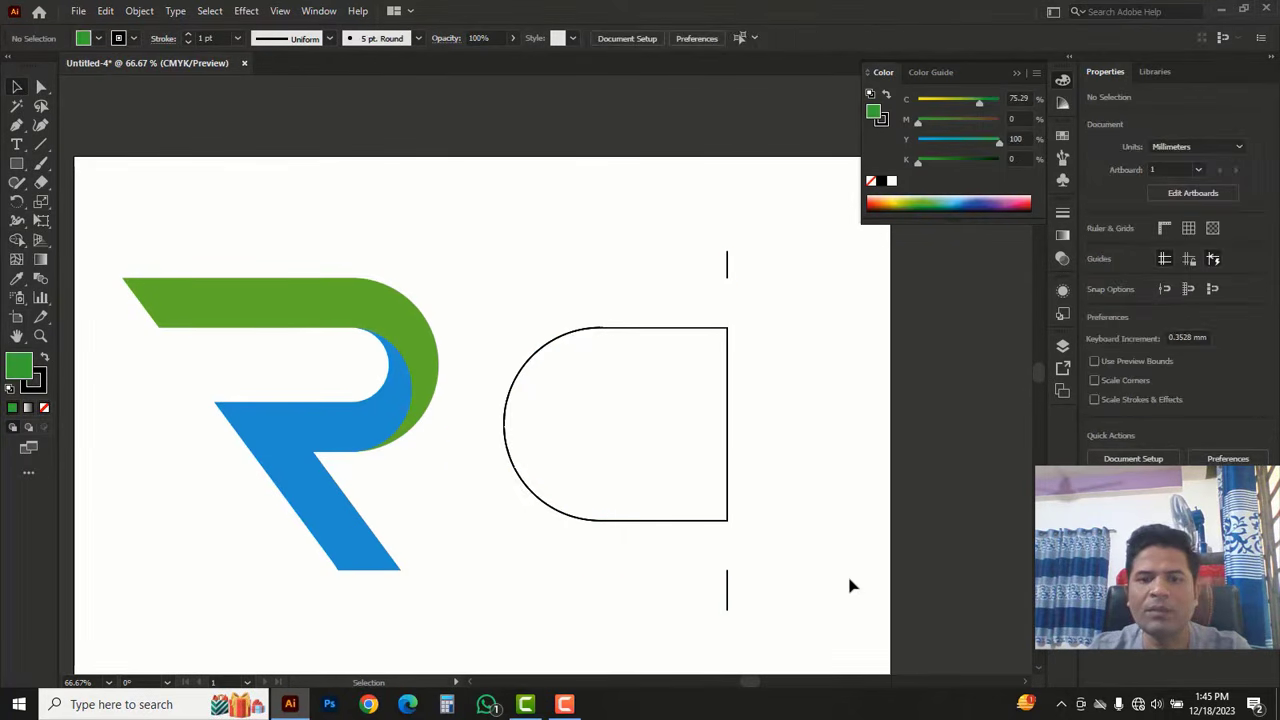
{"action": "left_click_drag", "start_coordinate": [800, 625], "coordinate": [503, 191]}
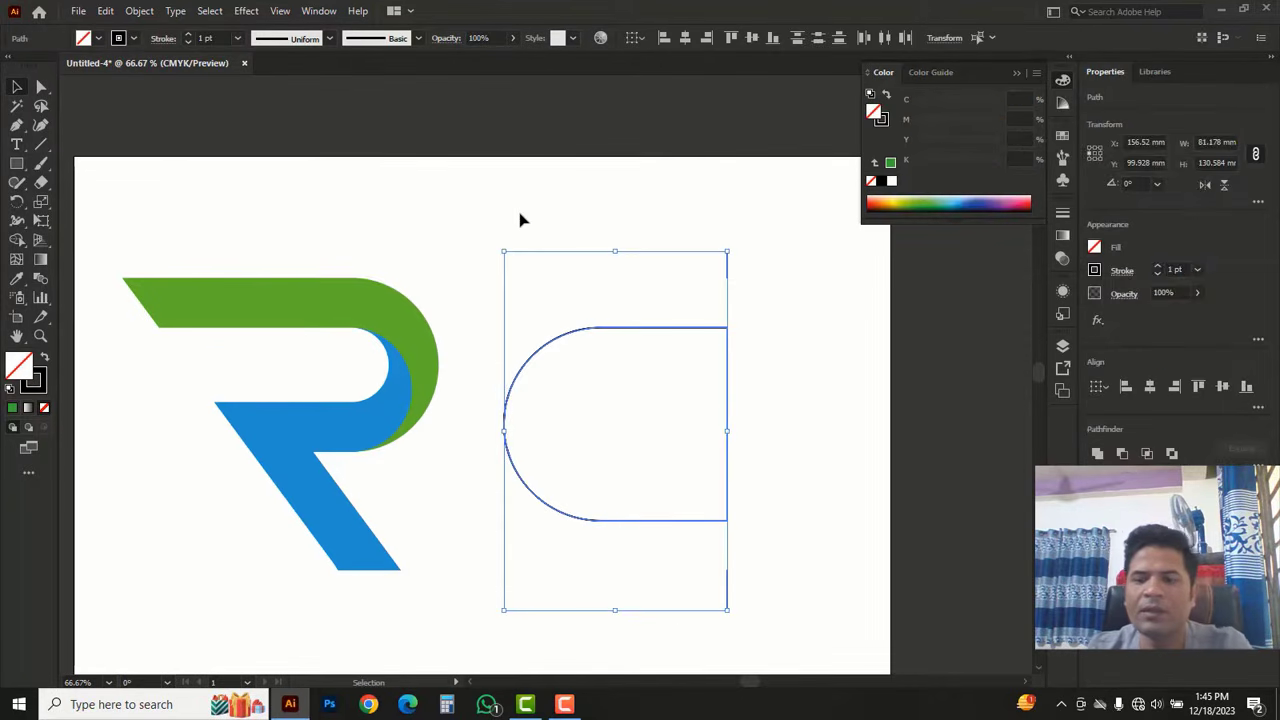
{"action": "key", "text": "Delete"}
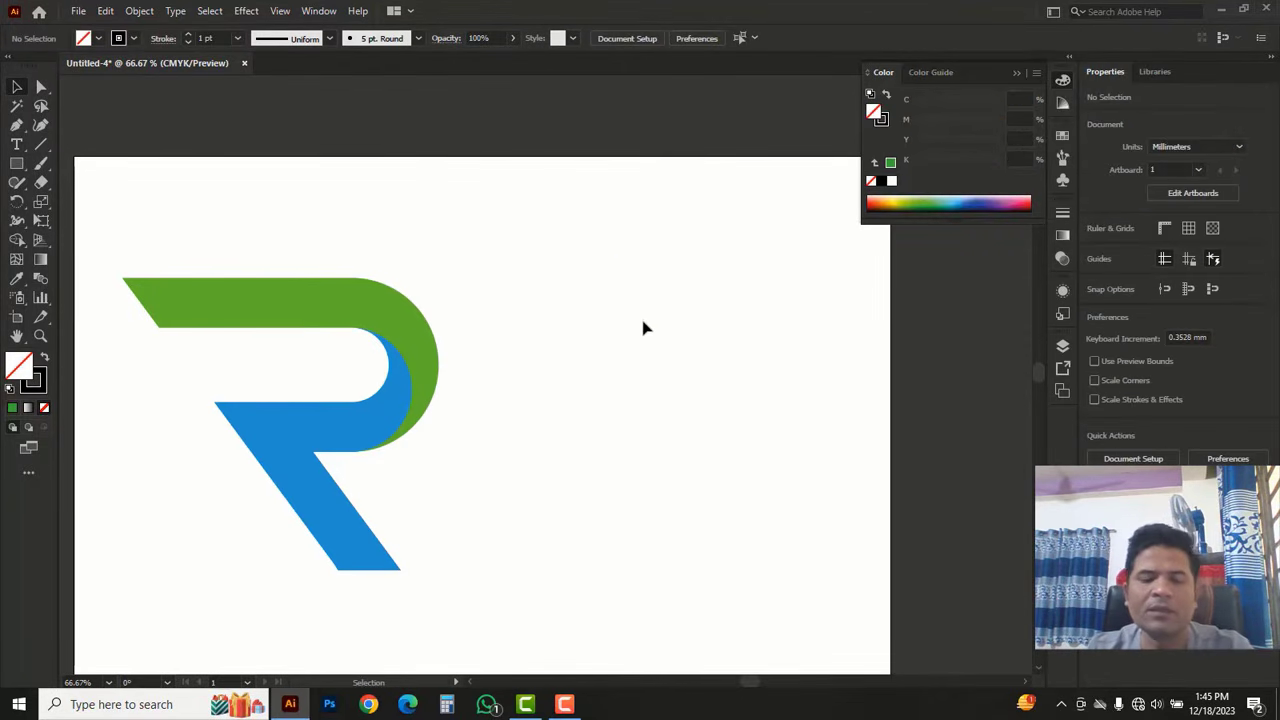
Step: Paste the cut green and blue C bands back in their original place and remove their black stroke
{"action": "key", "text": "a"}
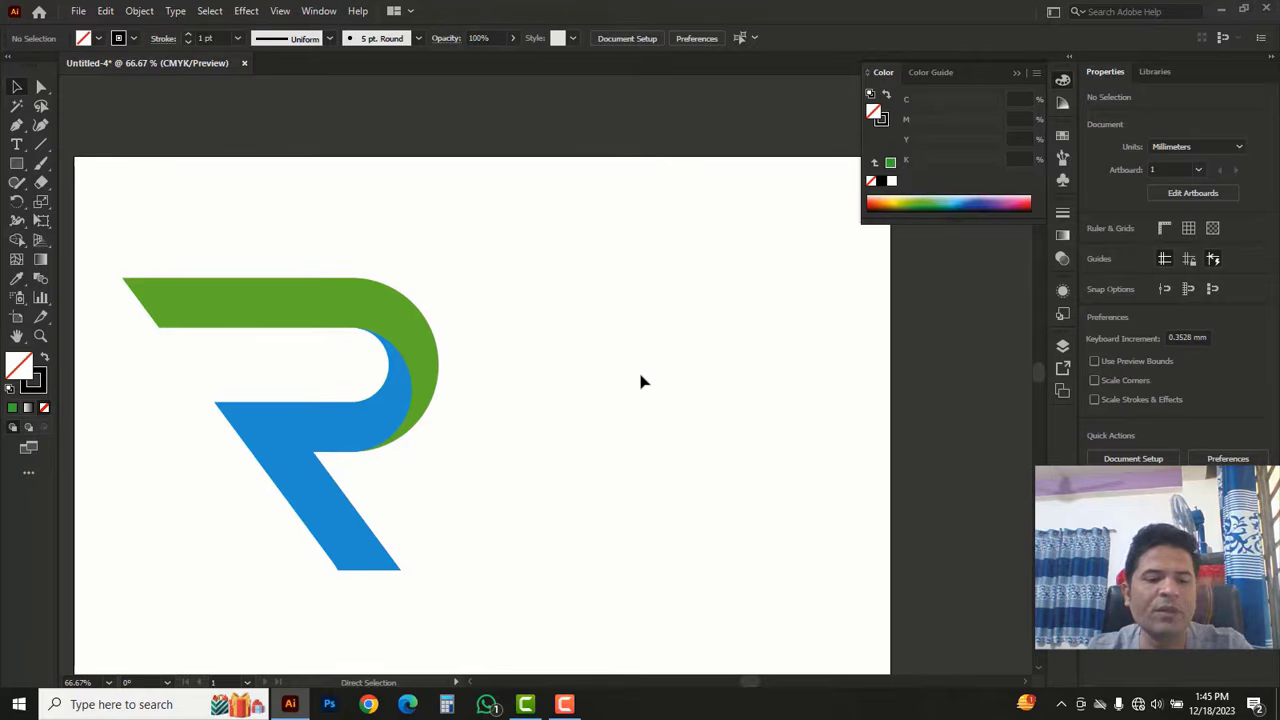
{"action": "key", "text": "ctrl+z"}
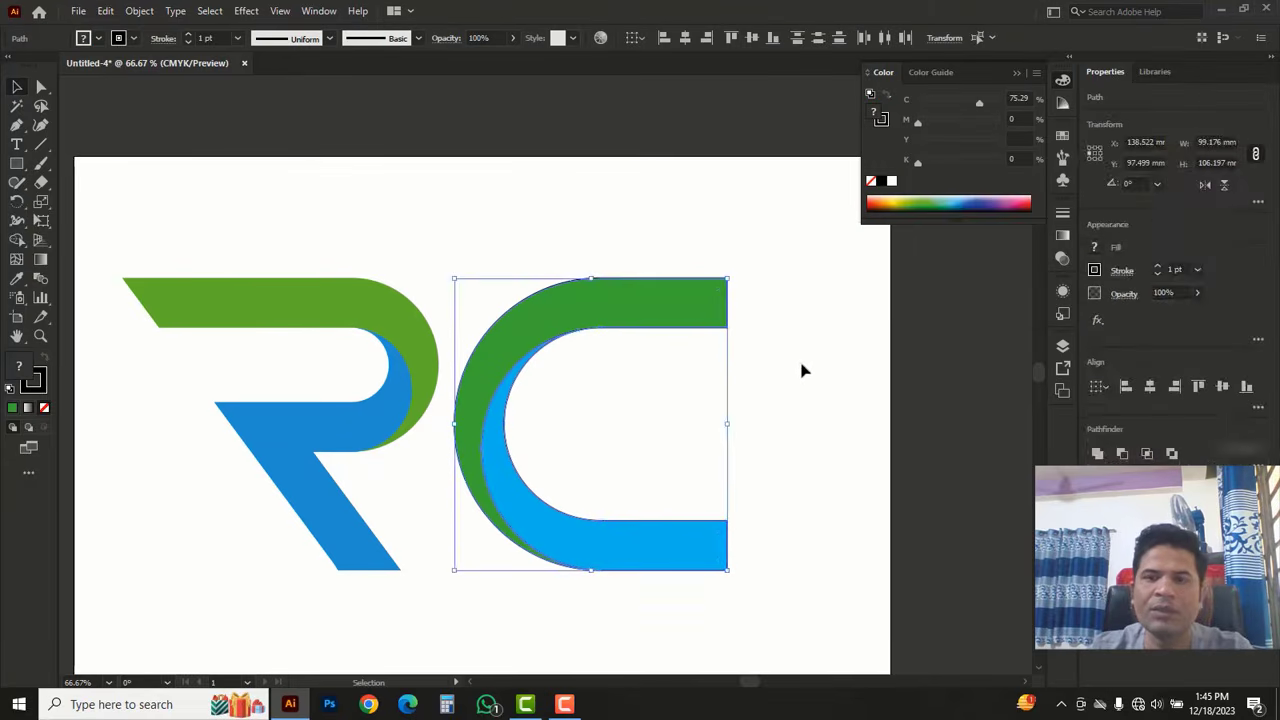
{"action": "left_click", "coordinate": [805, 371]}
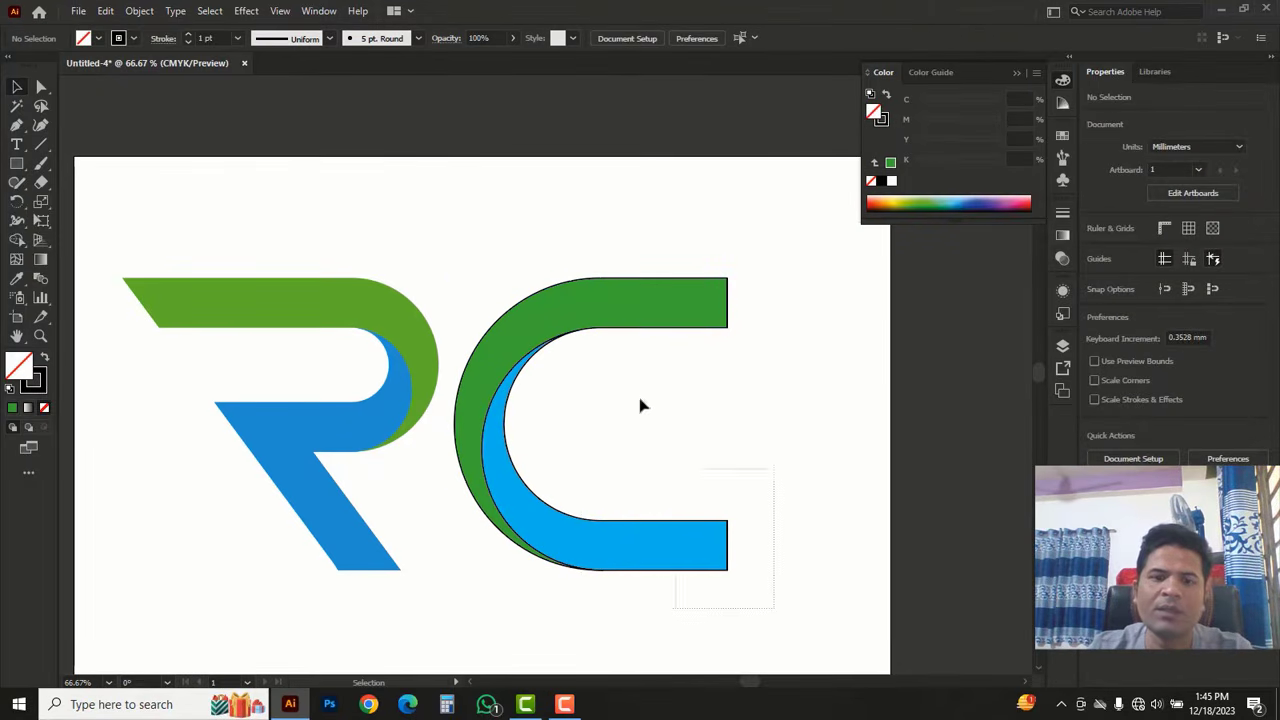
{"action": "left_click", "coordinate": [521, 300]}
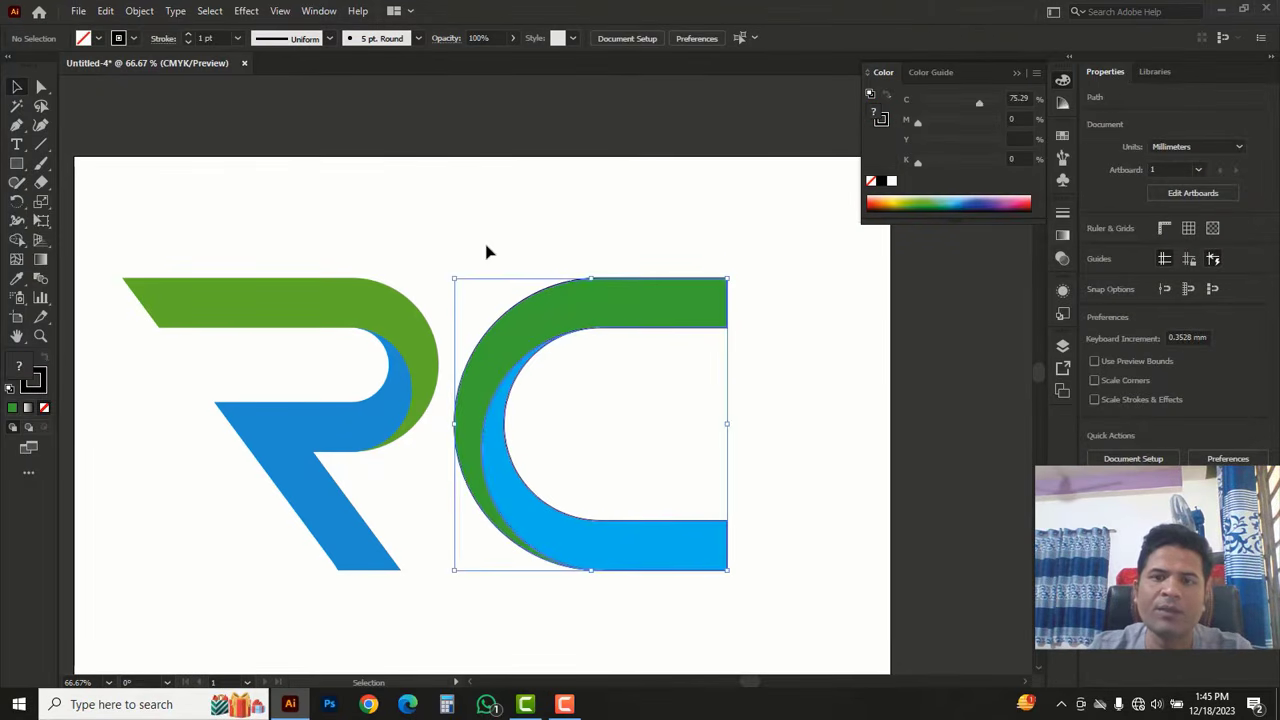
{"action": "left_click", "coordinate": [870, 180]}
{"action": "left_click", "coordinate": [687, 217]}
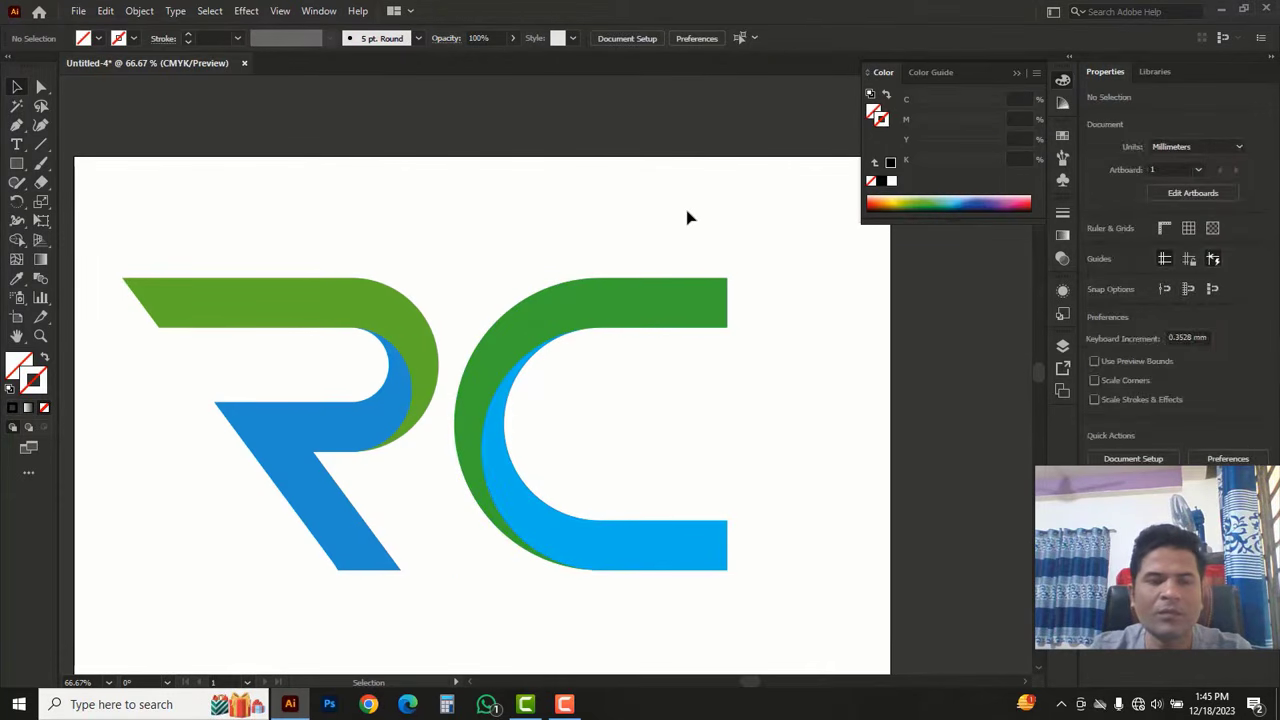
Step: Draw a rectangle about 49 by 20 mm inside the C and fully round its upper-left and lower-right corners into a leaf shape
{"action": "left_click", "coordinate": [16, 166]}
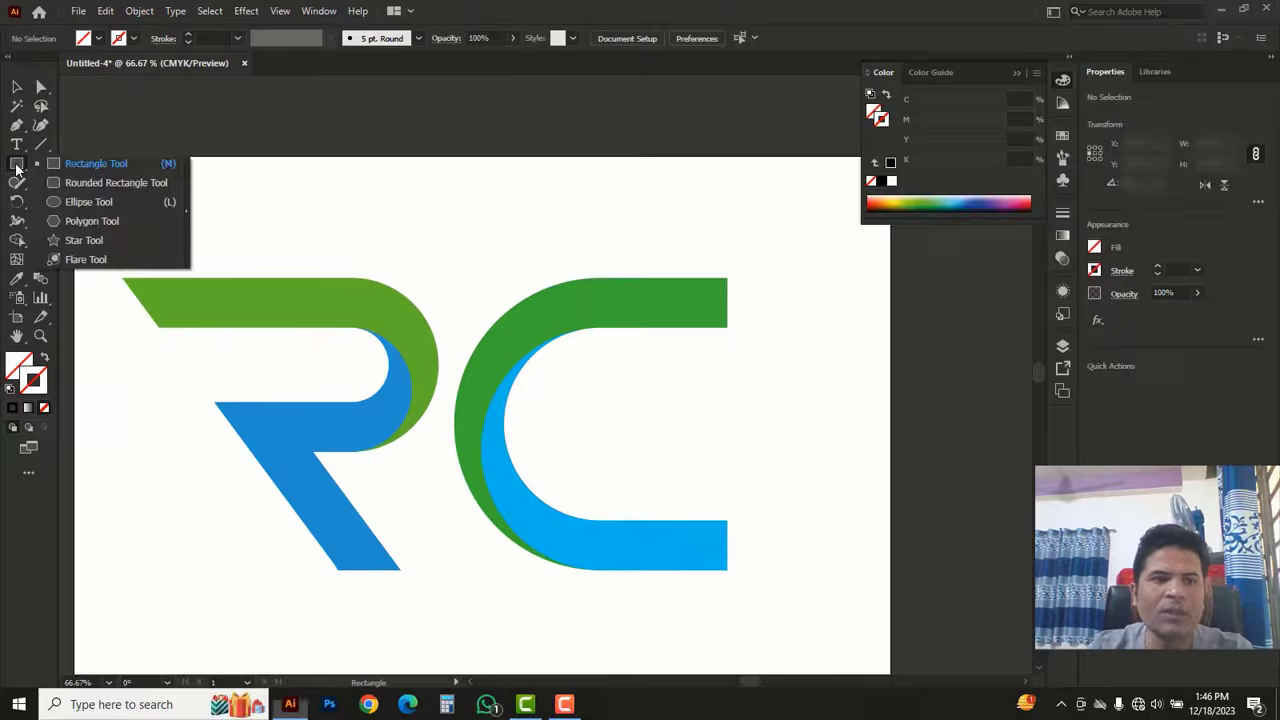
{"action": "left_click", "coordinate": [81, 166]}
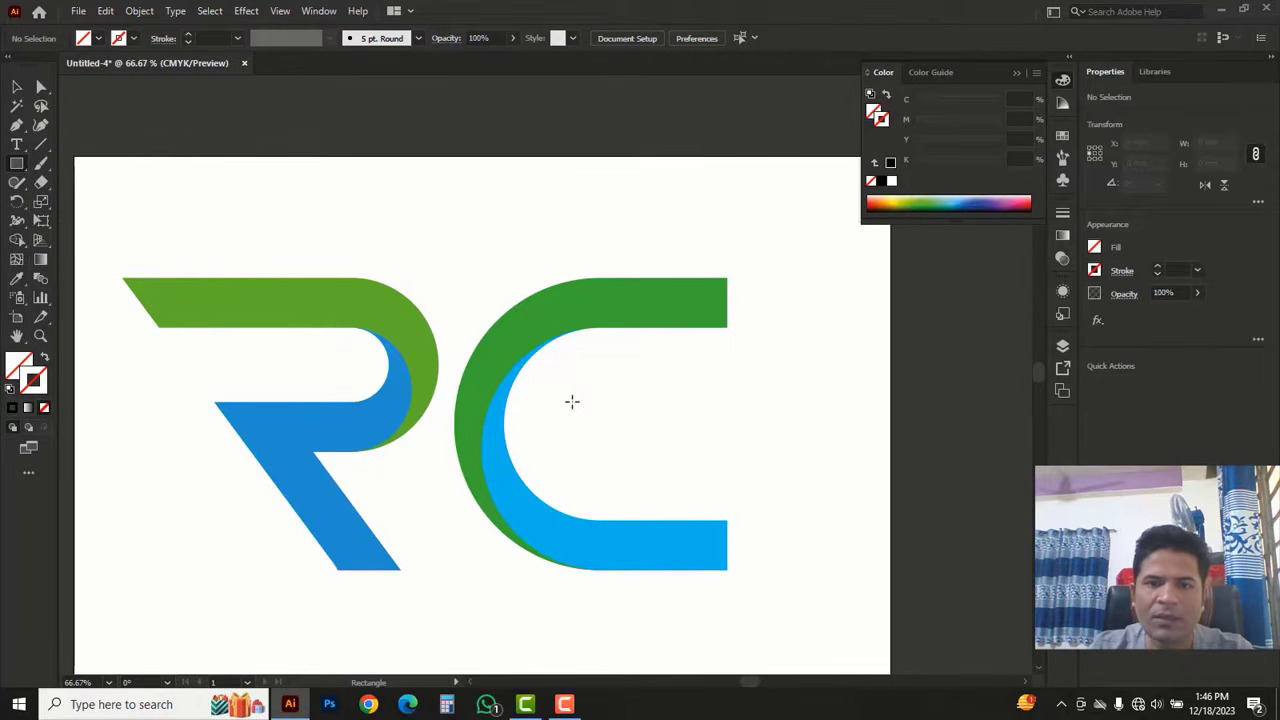
{"action": "left_click_drag", "start_coordinate": [572, 402], "coordinate": [708, 456]}
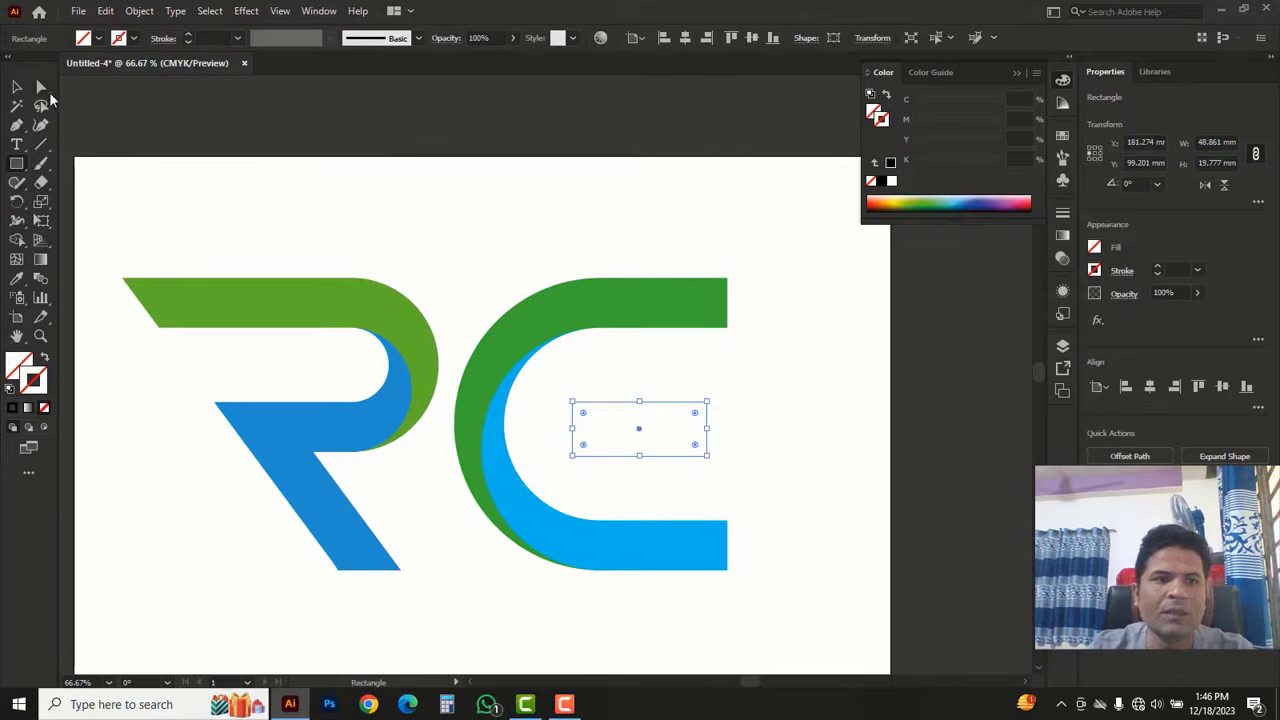
{"action": "left_click", "coordinate": [41, 87]}
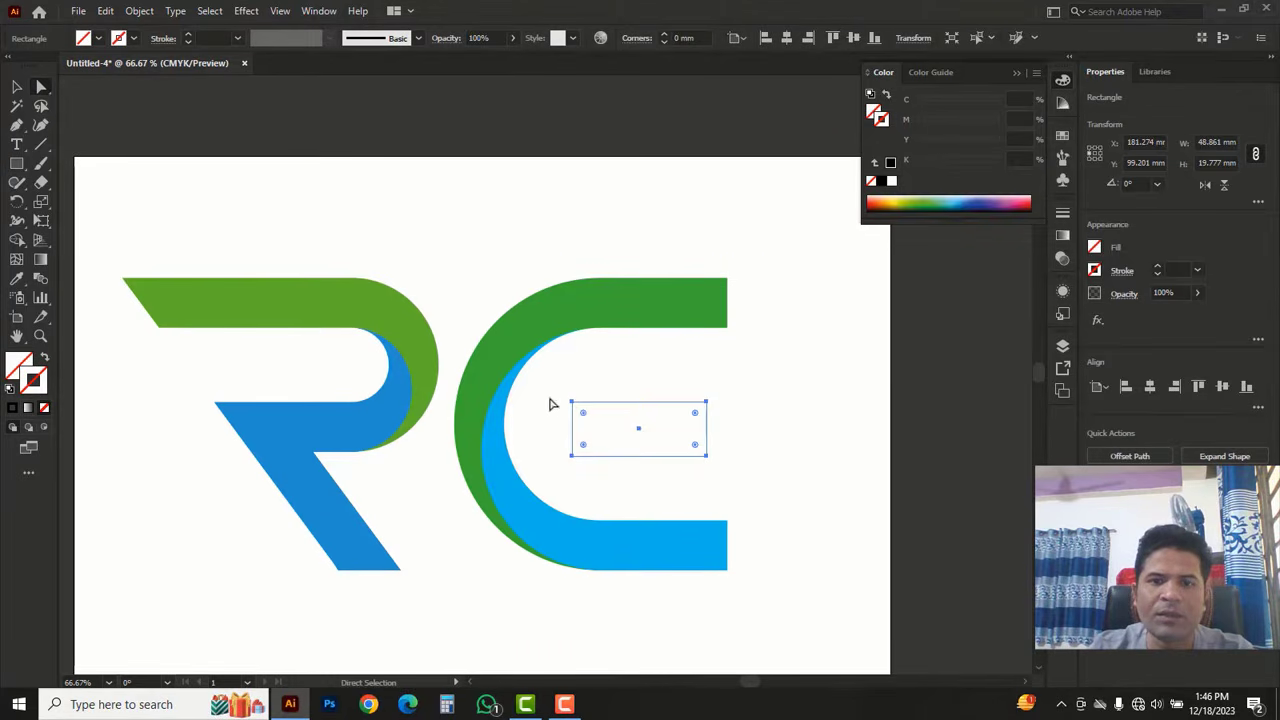
{"action": "left_click_drag", "start_coordinate": [557, 399], "coordinate": [600, 422]}
{"action": "left_click_drag", "start_coordinate": [754, 482], "coordinate": [610, 395]}
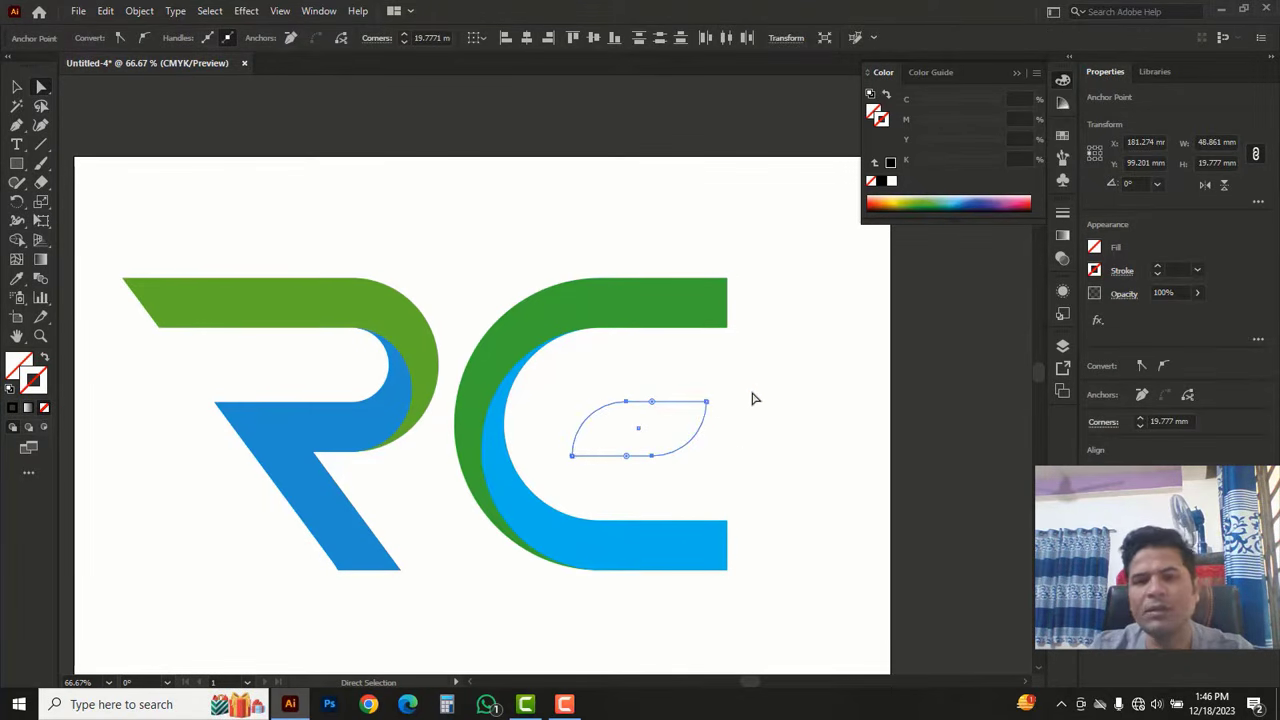
Step: Fill the leaf shape green (C 67.45, Y 100) and move it horizontally left by about 12 mm, closer to the C's curve
{"action": "left_click", "coordinate": [873, 112]}
{"action": "left_click", "coordinate": [918, 203]}
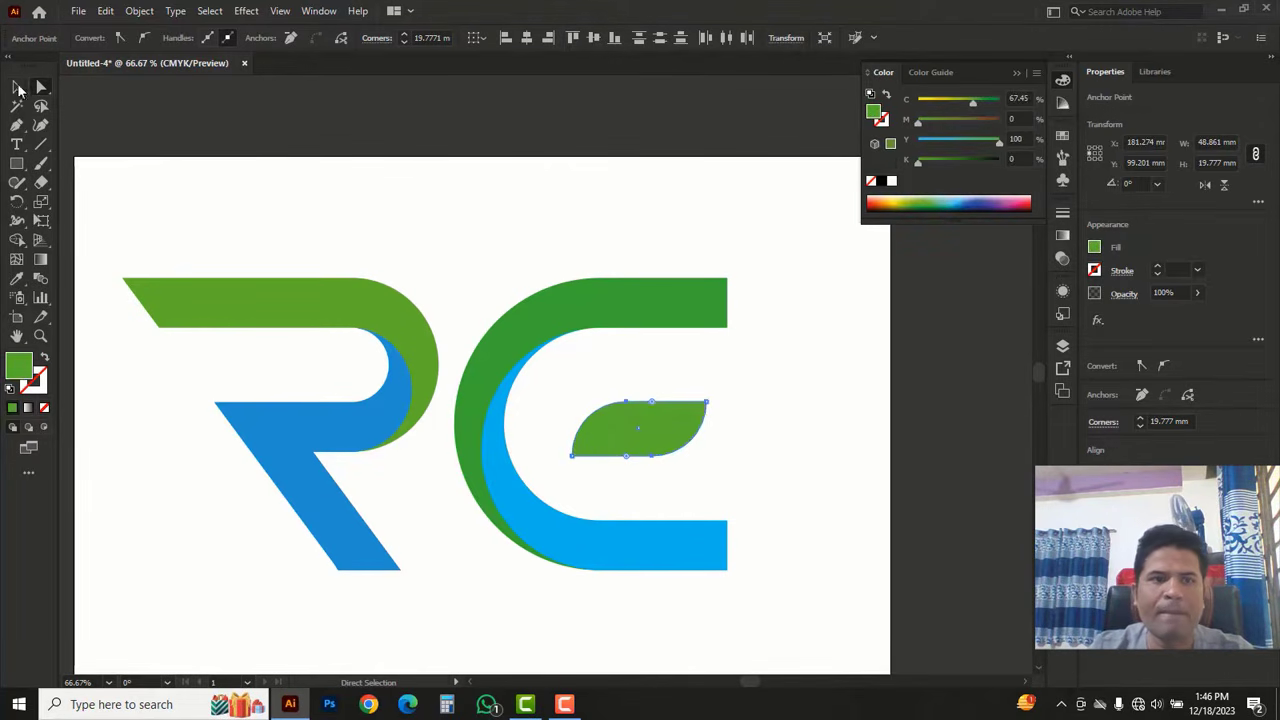
{"action": "left_click", "coordinate": [18, 89]}
{"action": "mouse_move", "coordinate": [649, 444]}
{"action": "left_mouse_down"}
{"action": "mouse_move", "coordinate": [628, 436]}
{"action": "mouse_move", "coordinate": [657, 434]}
{"action": "mouse_move", "coordinate": [631, 427]}
{"action": "left_mouse_up"}
{"action": "left_click", "coordinate": [700, 432]}
{"action": "left_click", "coordinate": [570, 412], "text": "alt"}
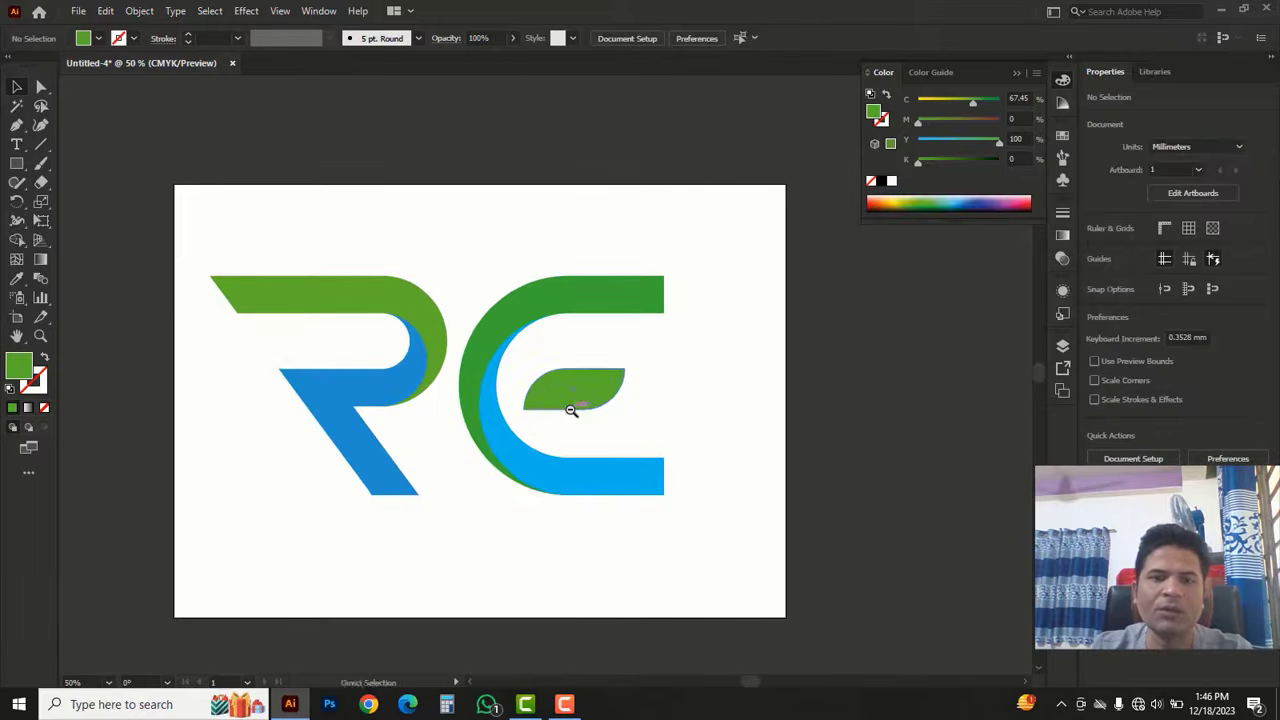
{"action": "left_click_drag", "start_coordinate": [450, 491], "coordinate": [469, 510]}
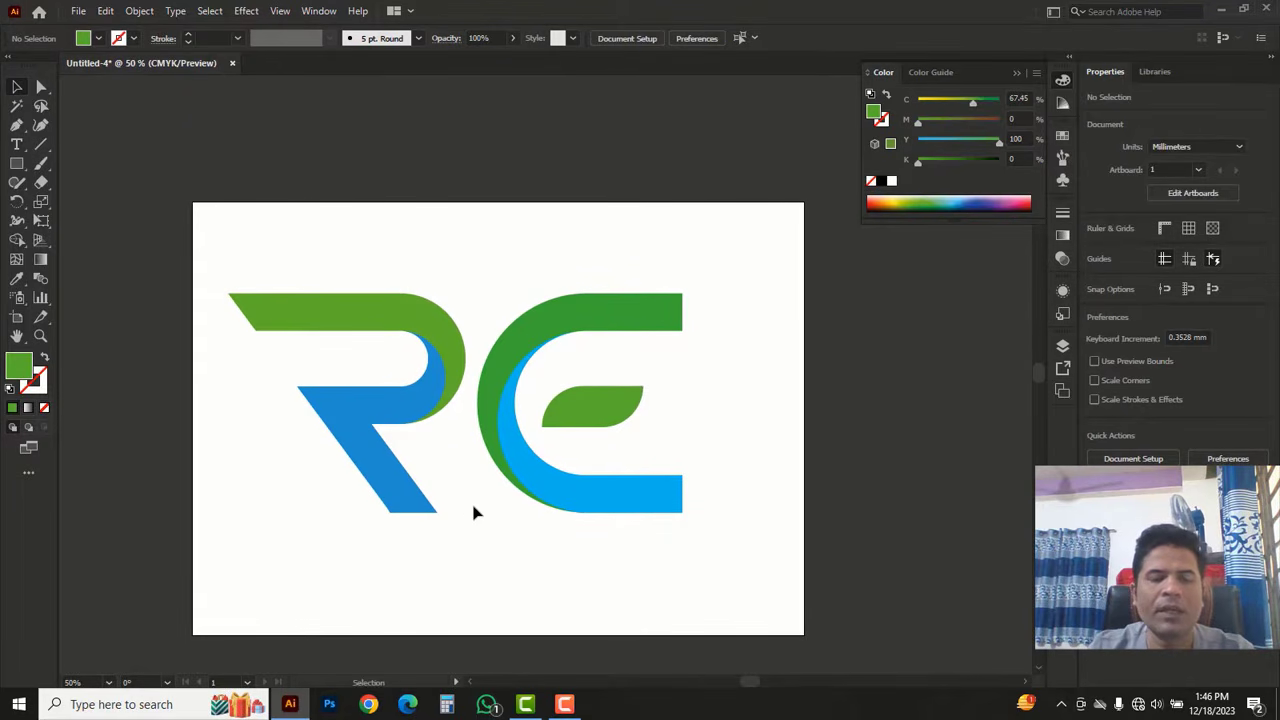
Step: Apply a linear gradient to the R's green upper band and set its end stop to CMYK red (M 100, Y 100, K 0)
{"action": "left_click", "coordinate": [333, 318]}
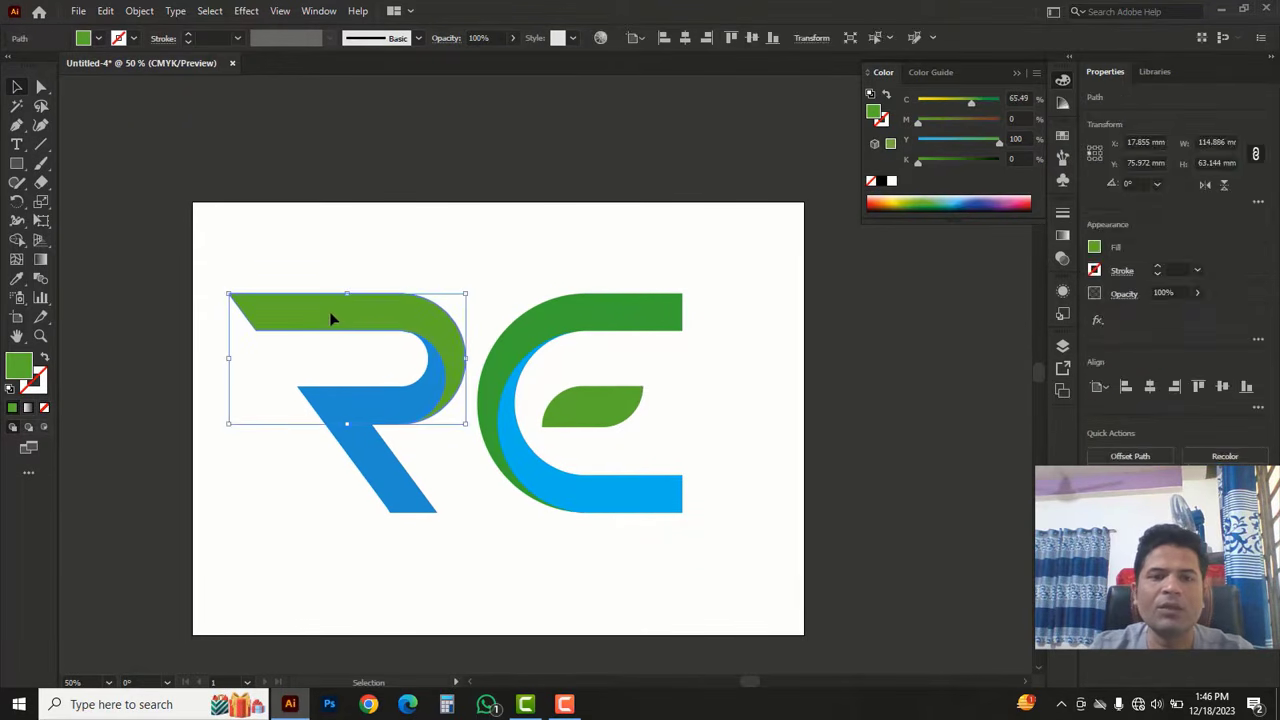
{"action": "left_click", "coordinate": [1063, 236]}
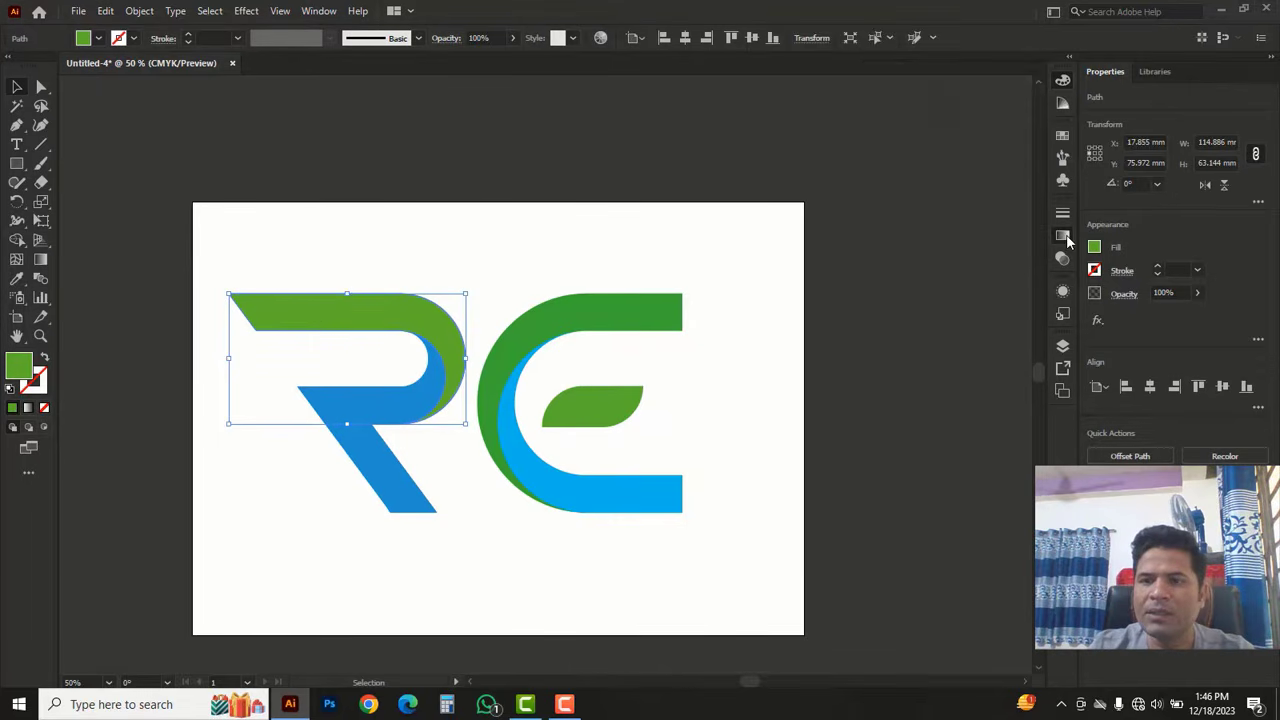
{"action": "left_click", "coordinate": [938, 327]}
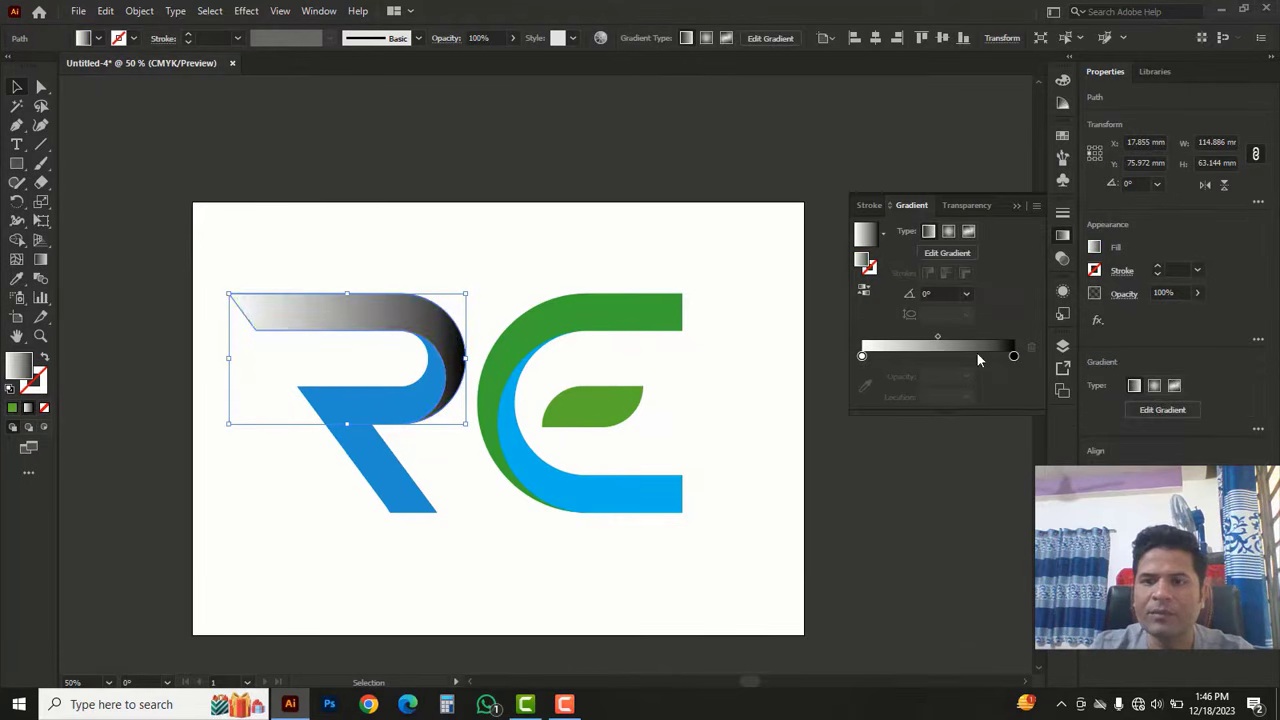
{"action": "left_click", "coordinate": [1014, 356]}
{"action": "double_click", "coordinate": [1014, 357]}
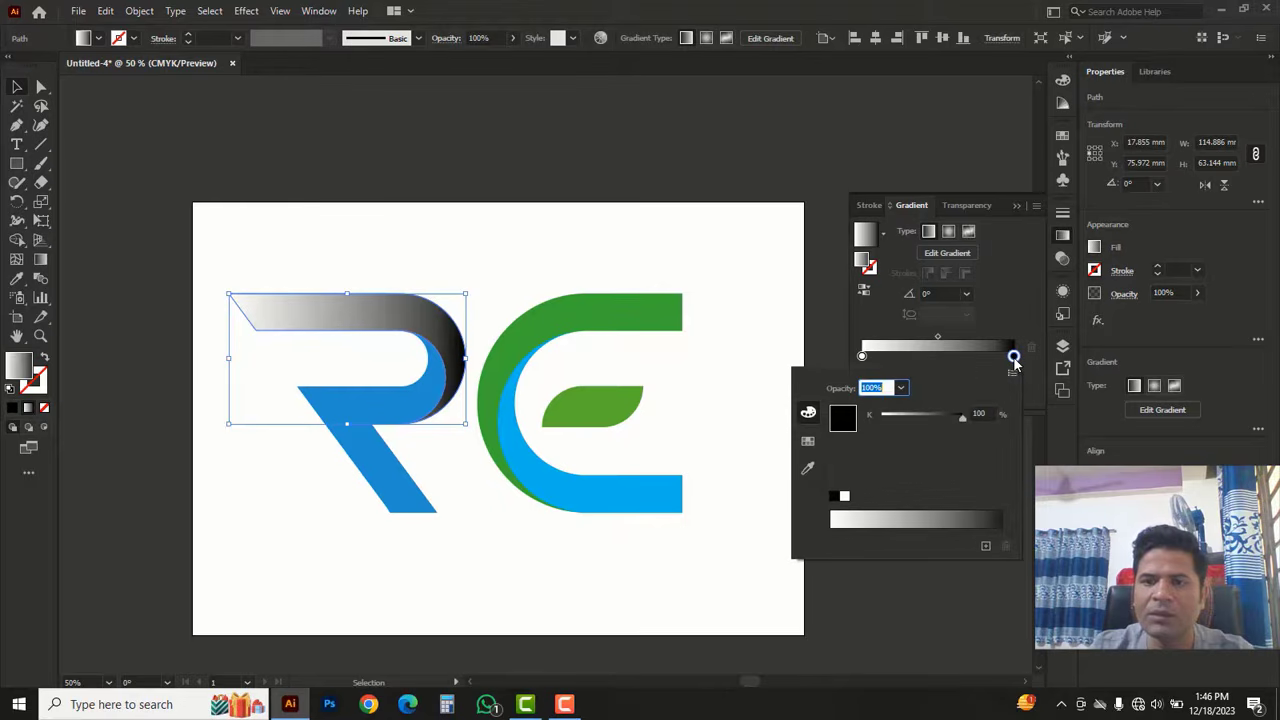
{"action": "left_click", "coordinate": [1012, 373]}
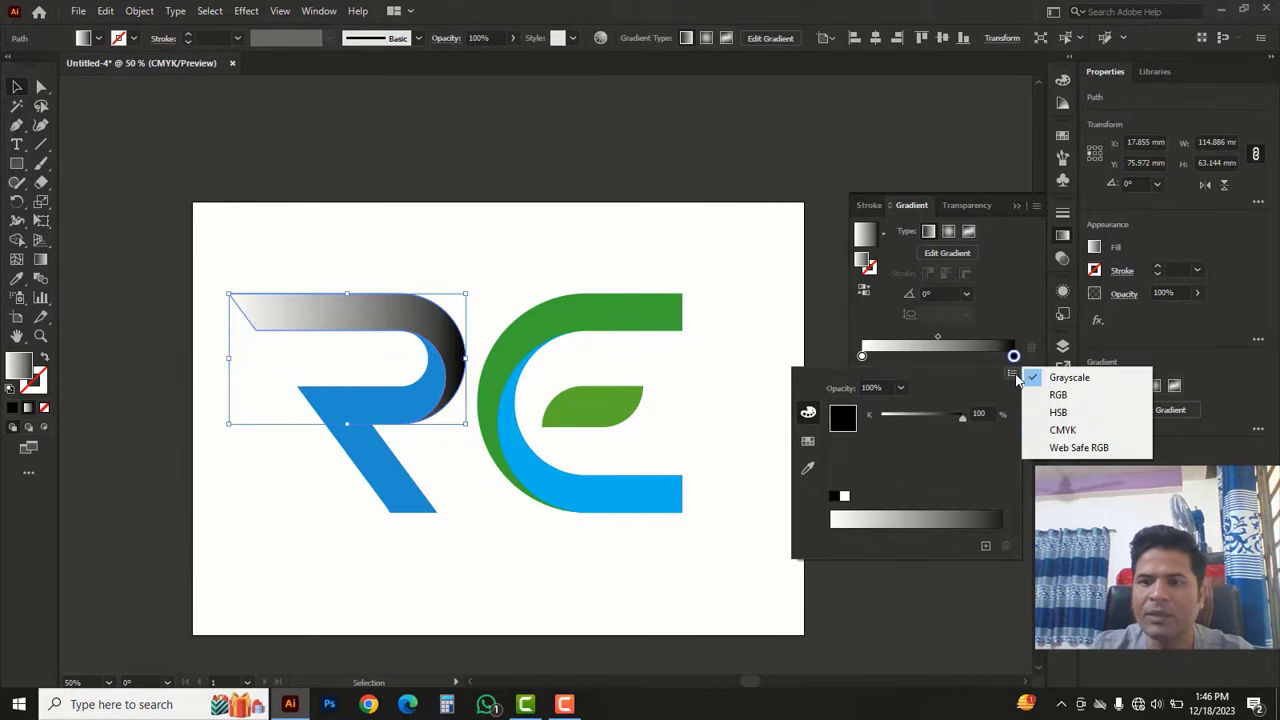
{"action": "left_click", "coordinate": [1063, 431]}
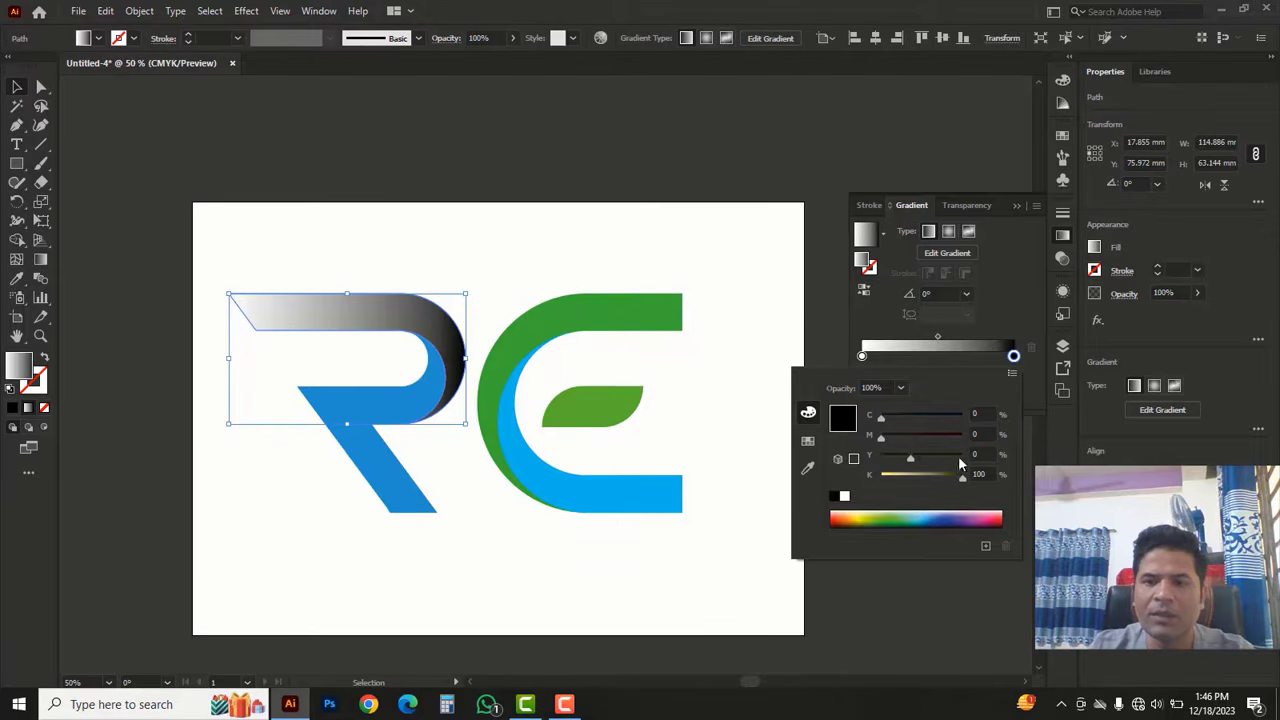
{"action": "left_click", "coordinate": [960, 458]}
{"action": "left_click_drag", "start_coordinate": [882, 436], "coordinate": [843, 481]}
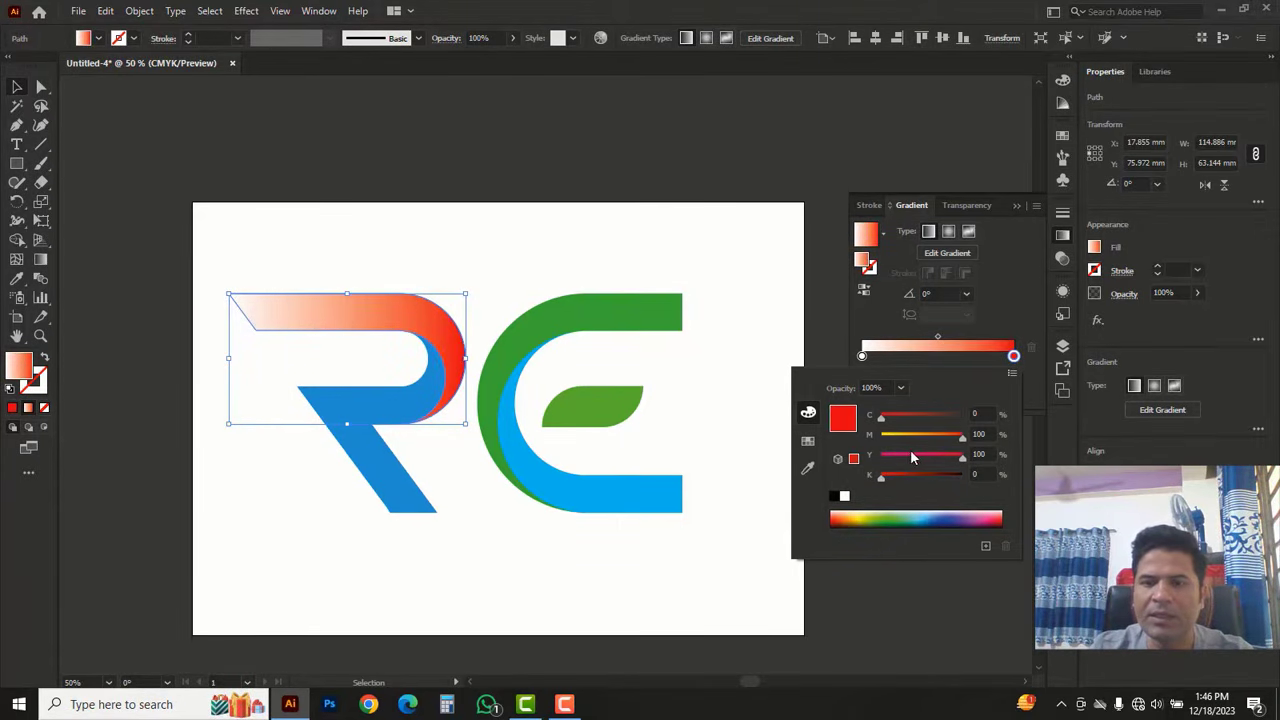
Step: Set the start stop of the upper band's gradient to CMYK dark red (C 25, M 100, Y 100, K 50)
{"action": "double_click", "coordinate": [862, 357]}
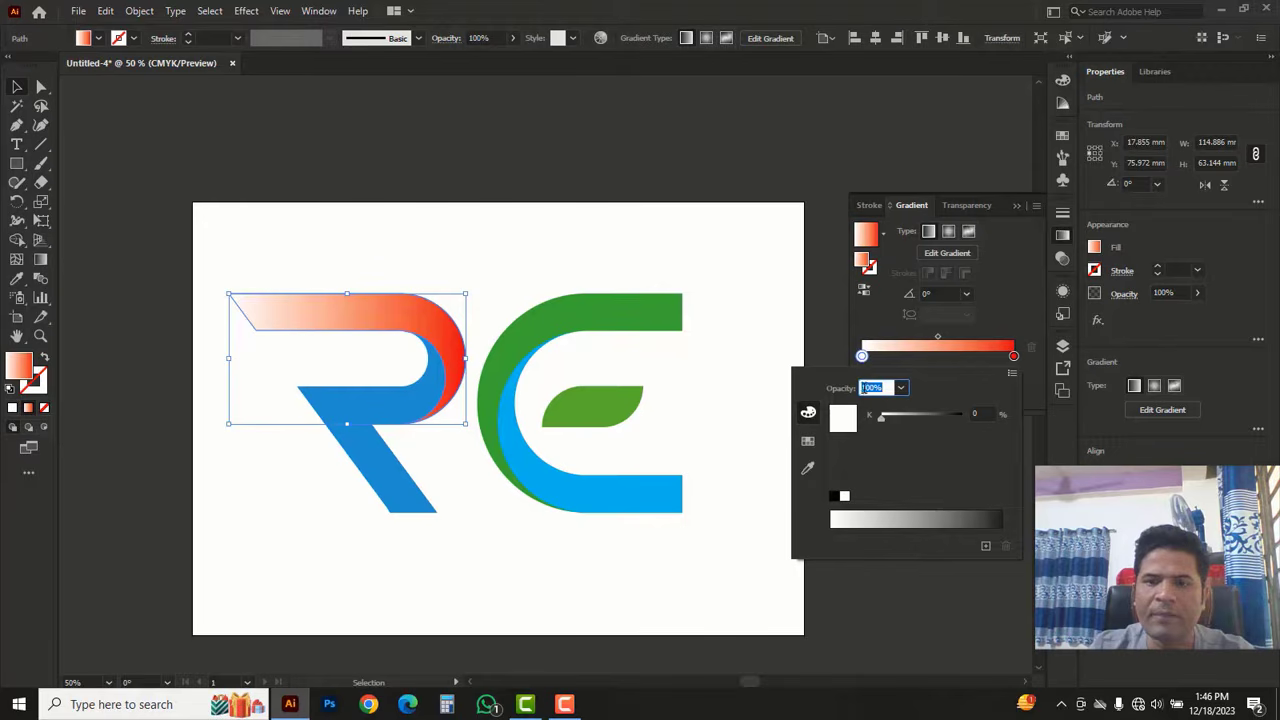
{"action": "left_click", "coordinate": [1012, 373]}
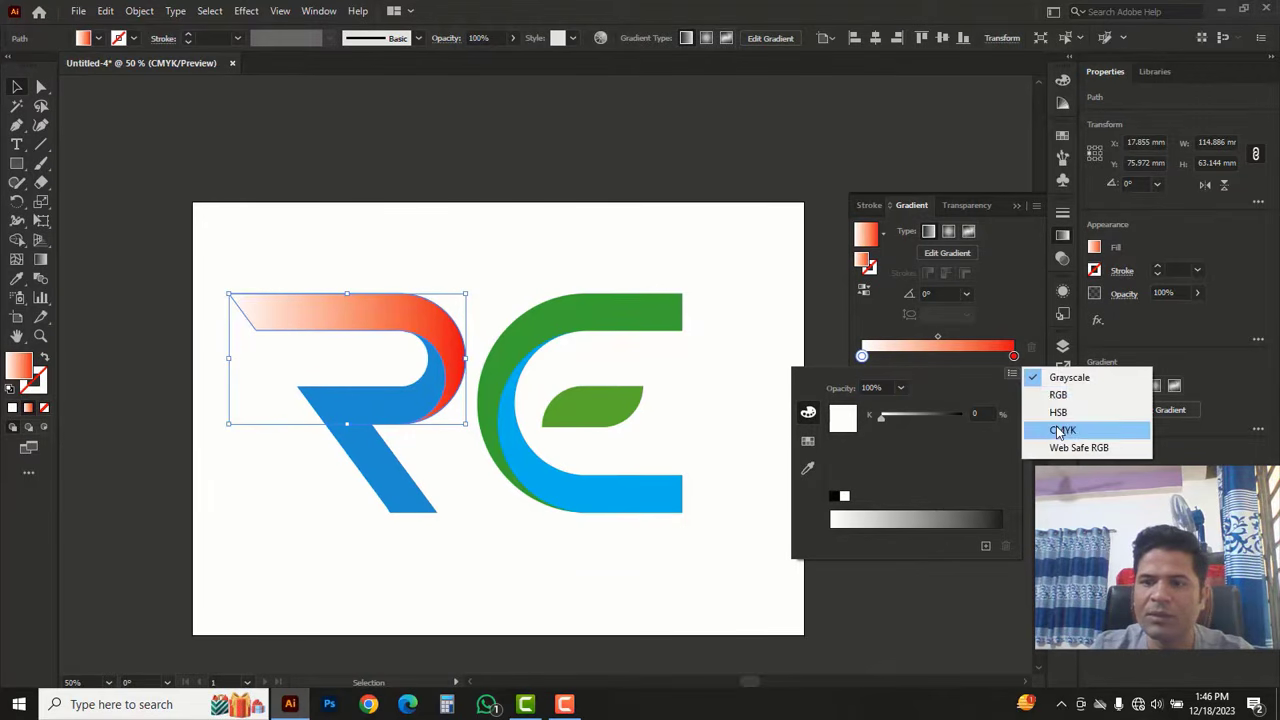
{"action": "left_click", "coordinate": [1060, 431]}
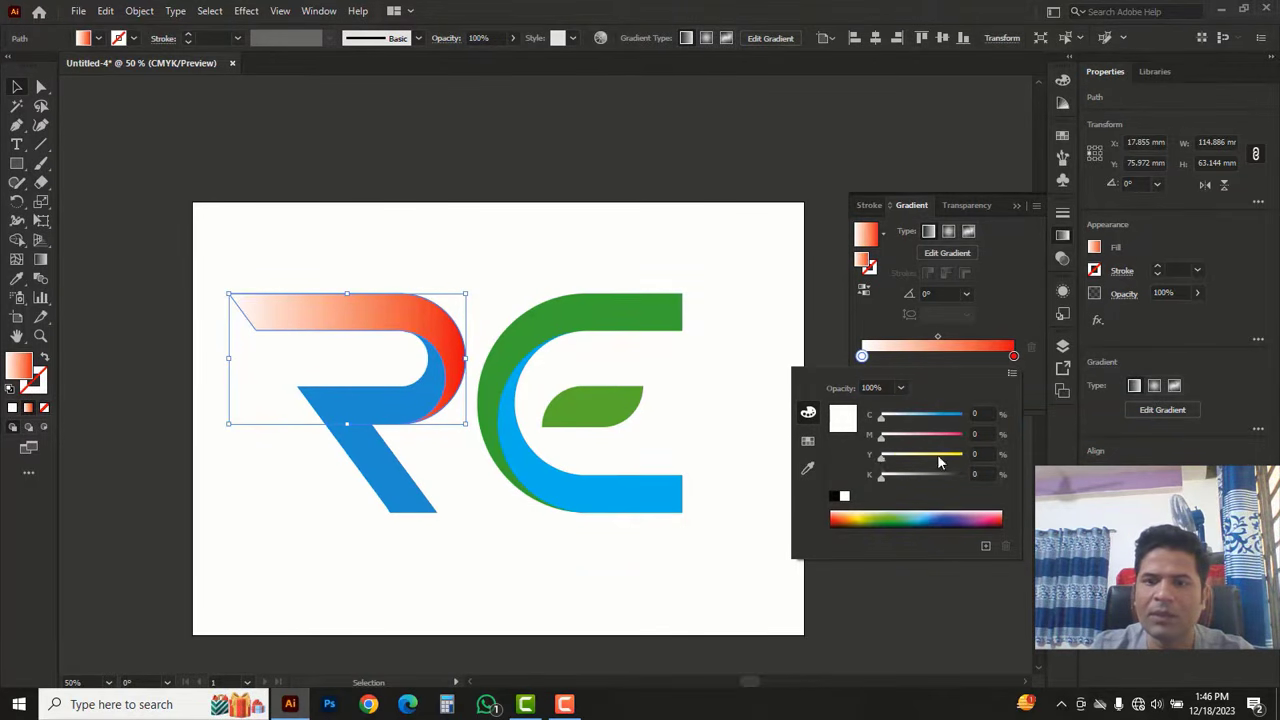
{"action": "left_click_drag", "start_coordinate": [938, 462], "coordinate": [962, 456]}
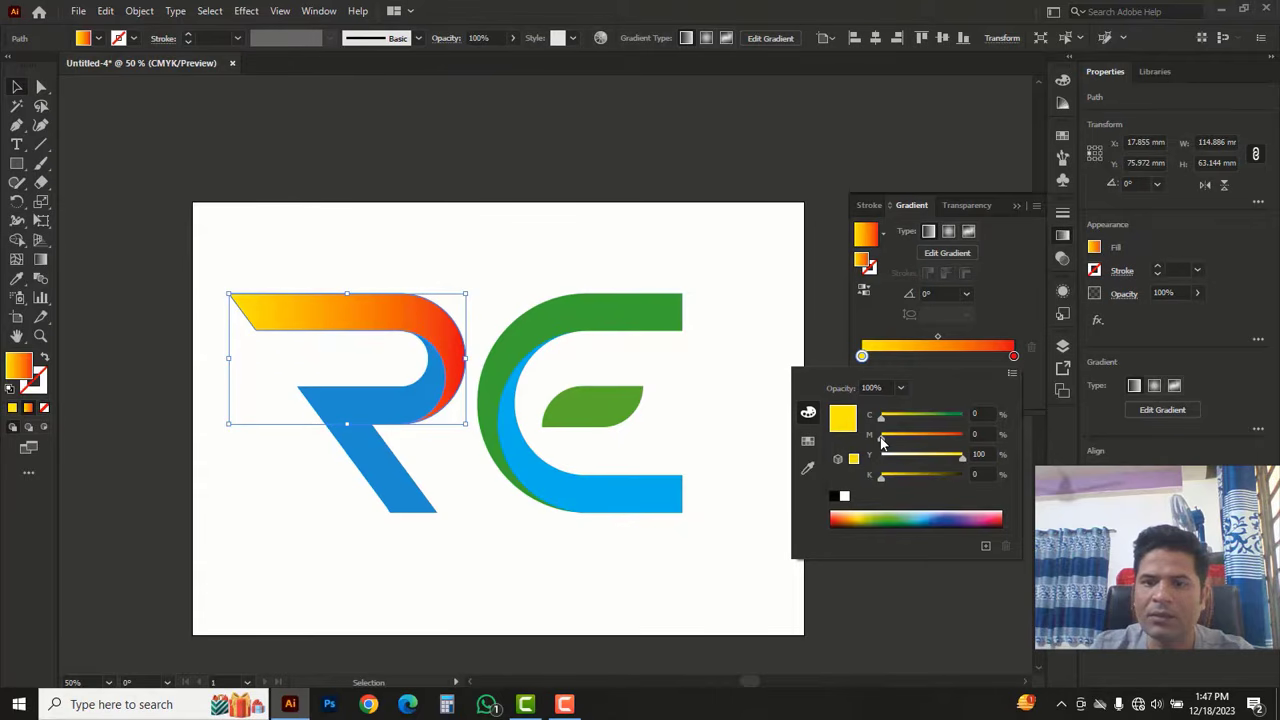
{"action": "left_click_drag", "start_coordinate": [884, 443], "coordinate": [1000, 448]}
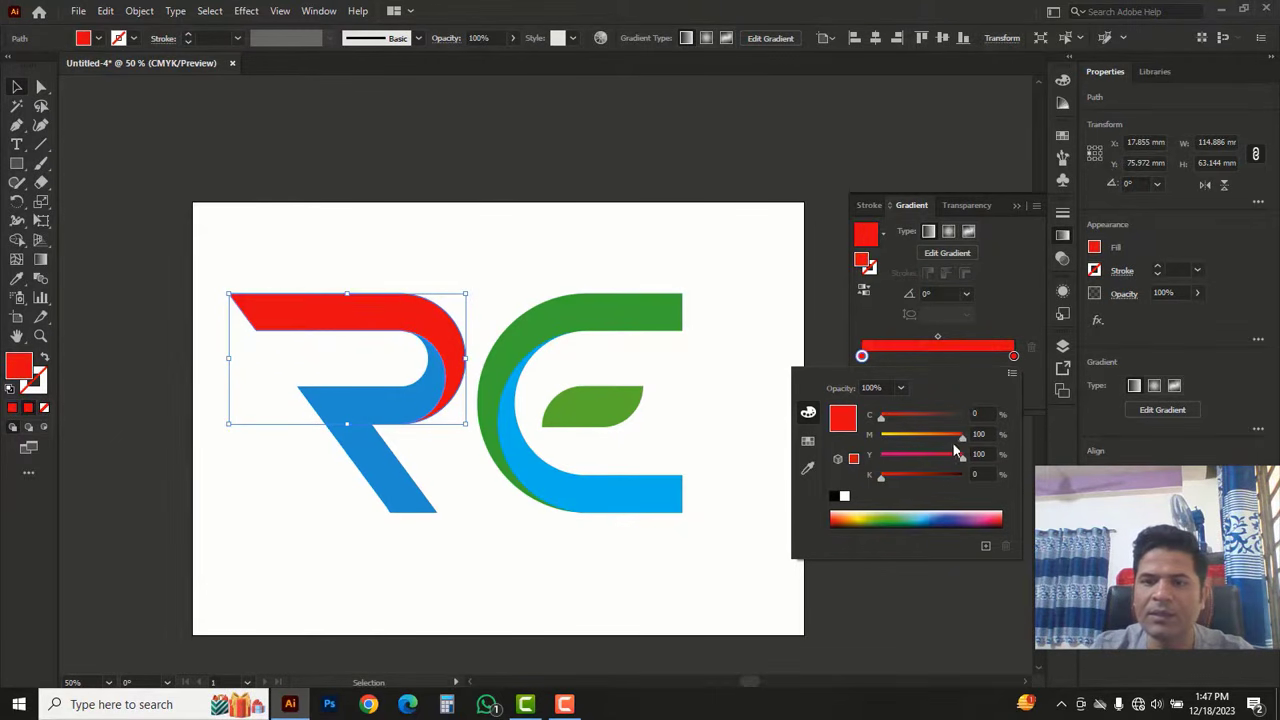
{"action": "left_click", "coordinate": [988, 413]}
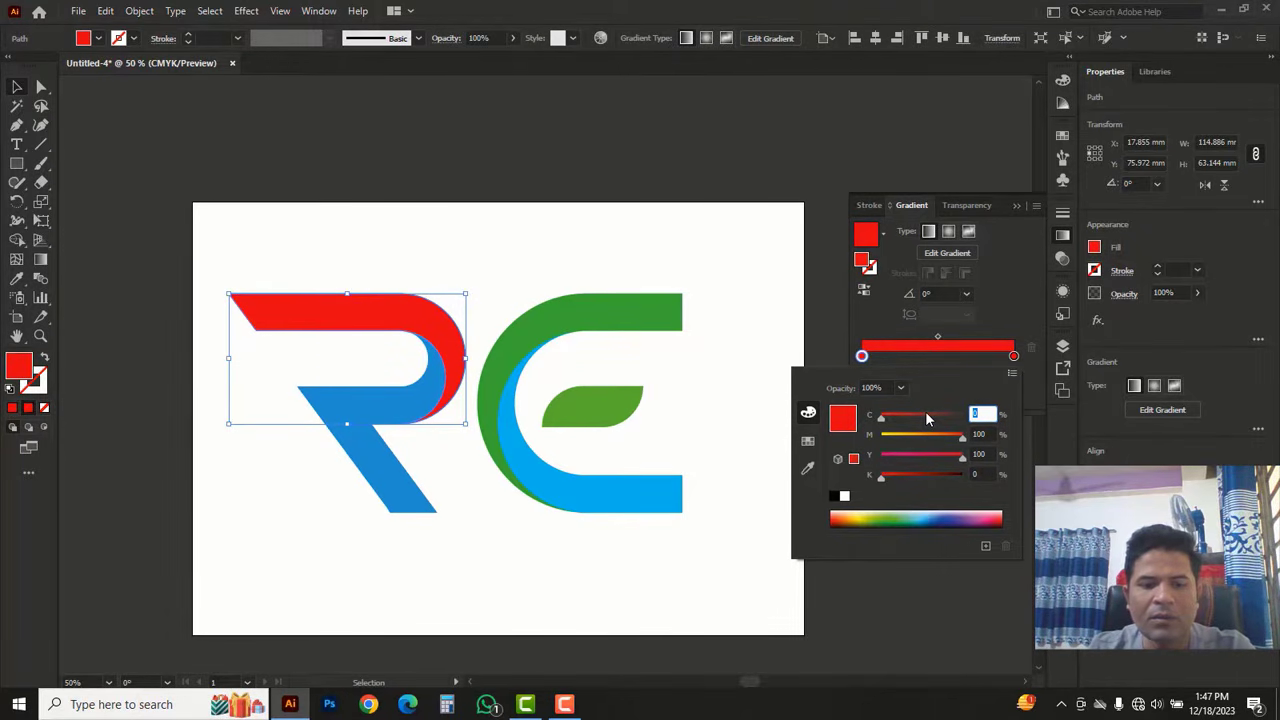
{"action": "type", "text": "25"}
{"action": "left_click", "coordinate": [976, 474]}
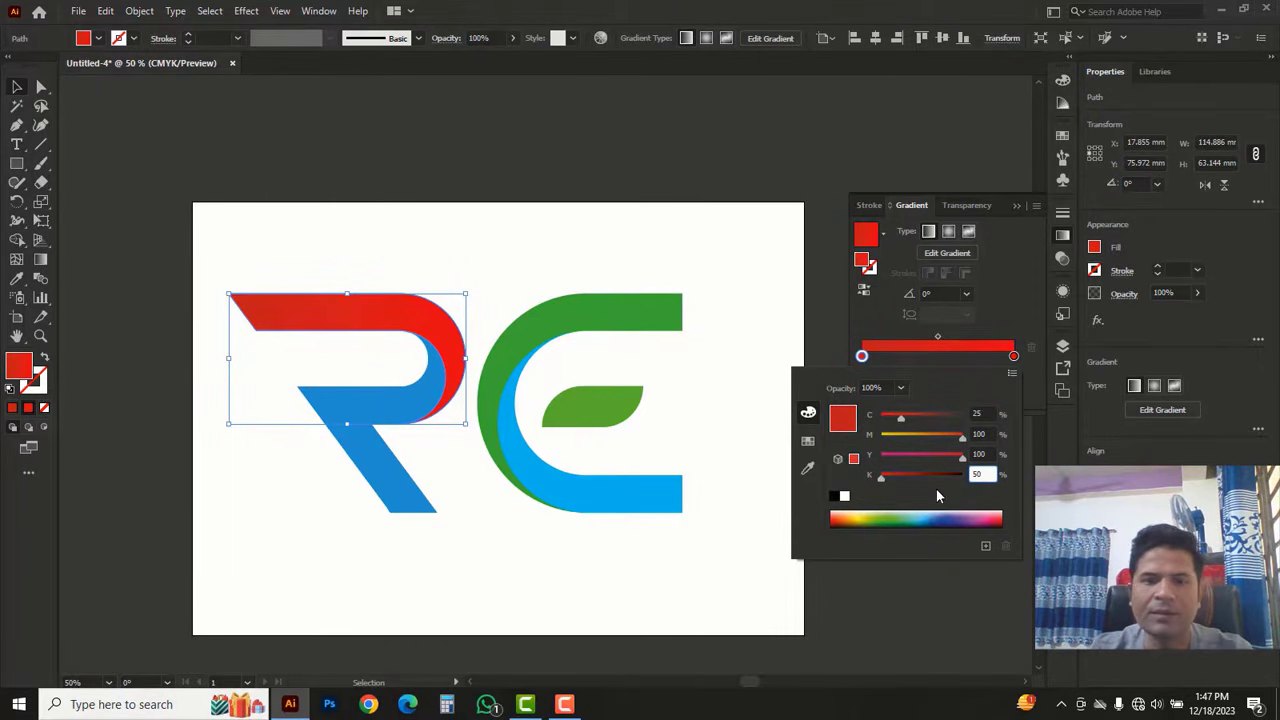
{"action": "key", "text": "Return"}
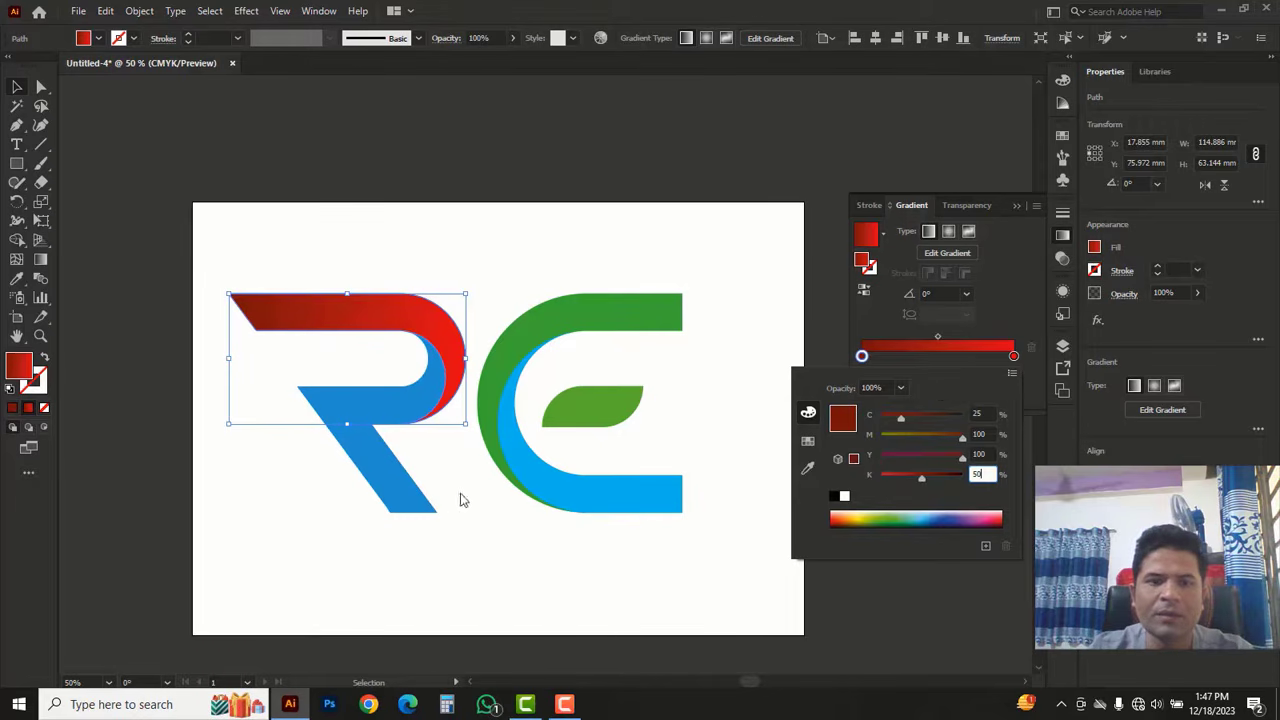
Step: Copy the upper band's red gradient onto the R's blue lower part with the Eyedropper tool
{"action": "left_click", "coordinate": [388, 482]}
{"action": "left_click", "coordinate": [387, 483]}
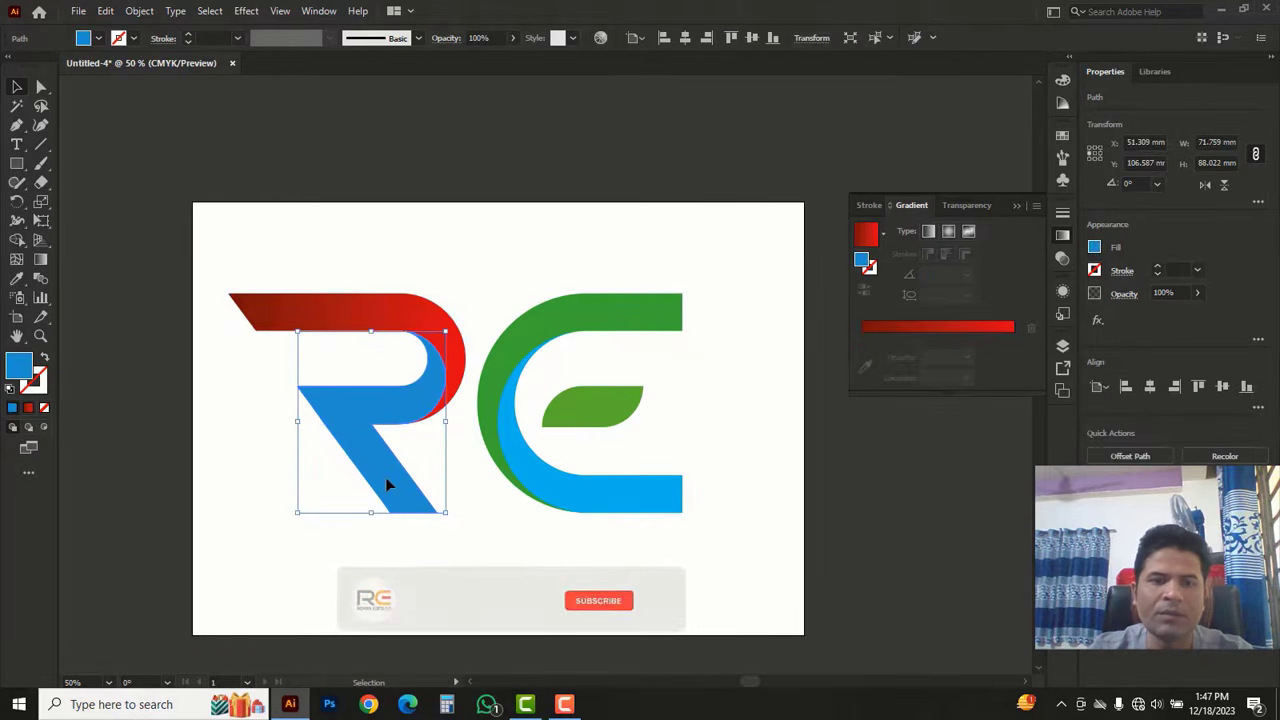
{"action": "left_click", "coordinate": [17, 280]}
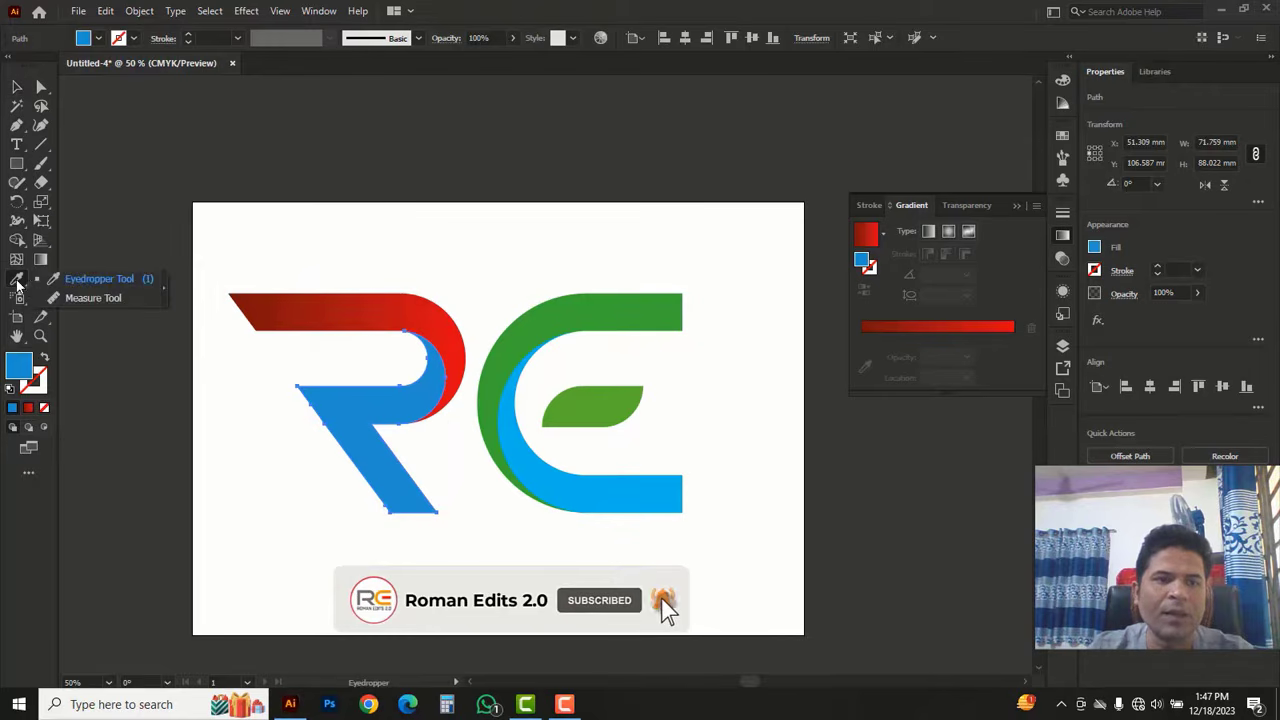
{"action": "left_click", "coordinate": [350, 308]}
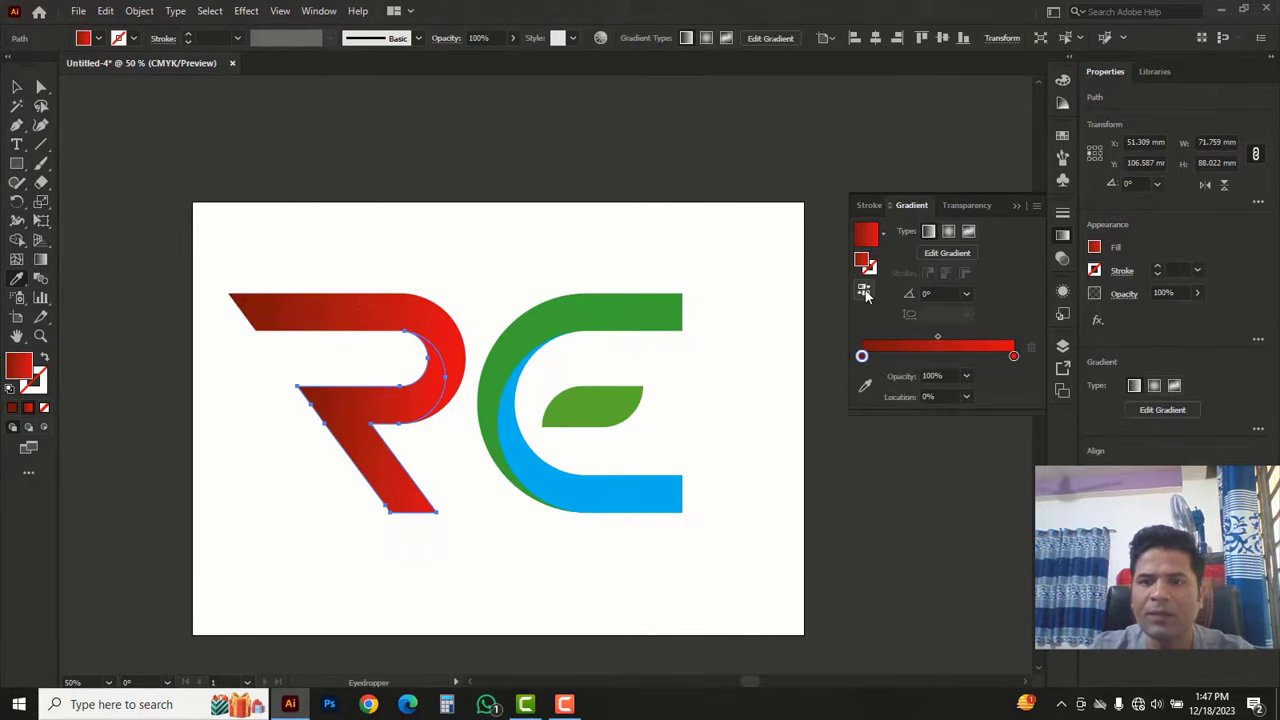
Step: Reverse the red gradient on the R's lower part and deselect it
{"action": "left_click", "coordinate": [865, 291]}
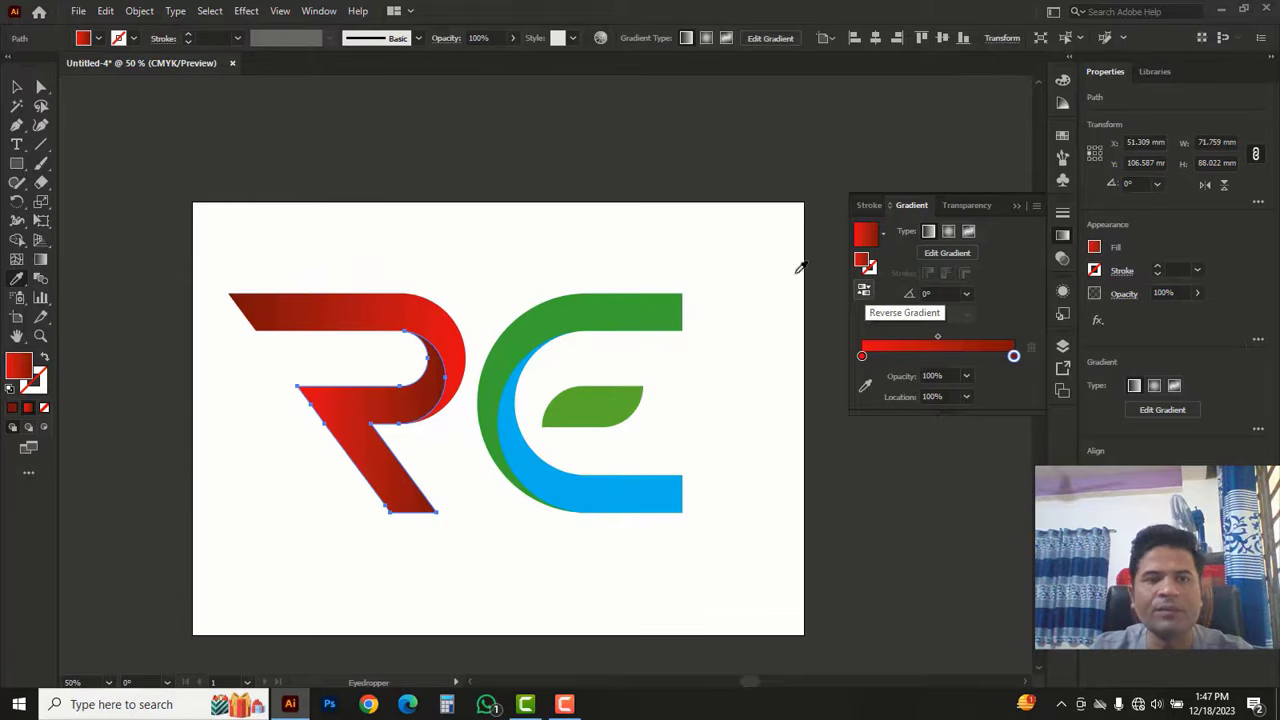
{"action": "left_click", "coordinate": [16, 87]}
{"action": "left_click", "coordinate": [500, 248]}
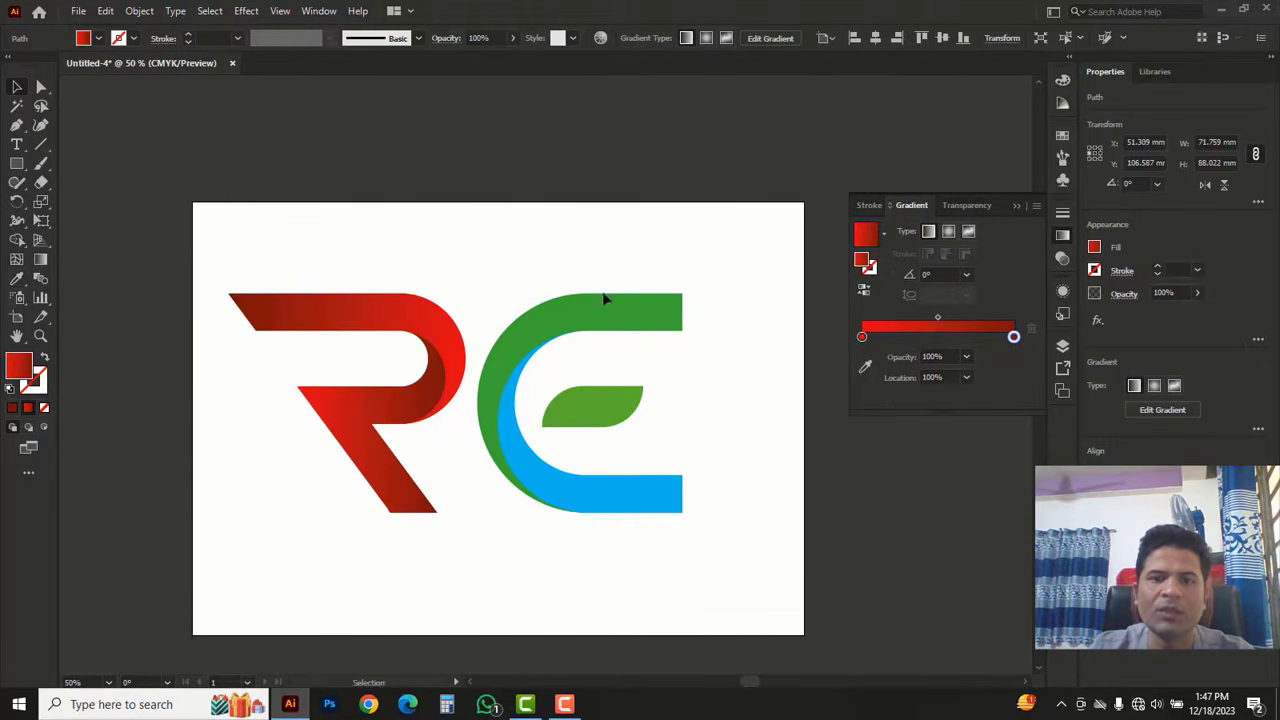
Step: Copy the red gradient from the R's upper band onto the E's green outer band with the Eyedropper tool
{"action": "left_click", "coordinate": [639, 305]}
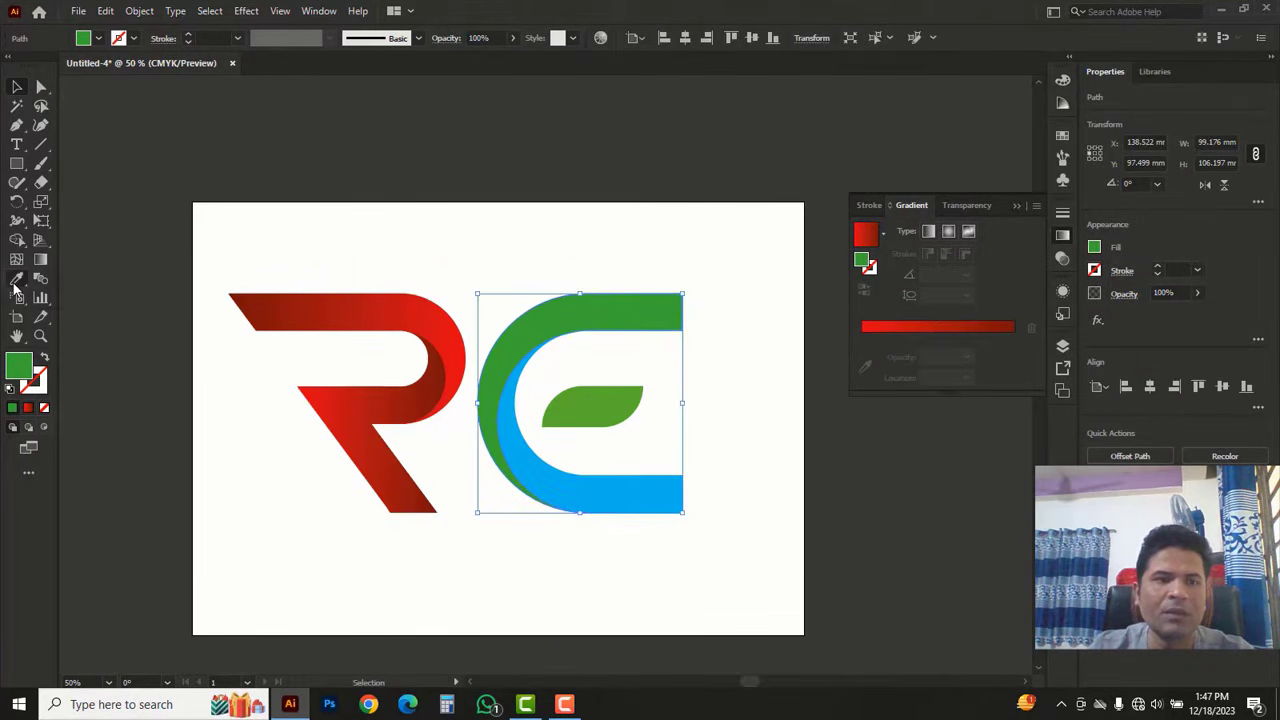
{"action": "left_click_drag", "start_coordinate": [16, 285], "coordinate": [80, 282]}
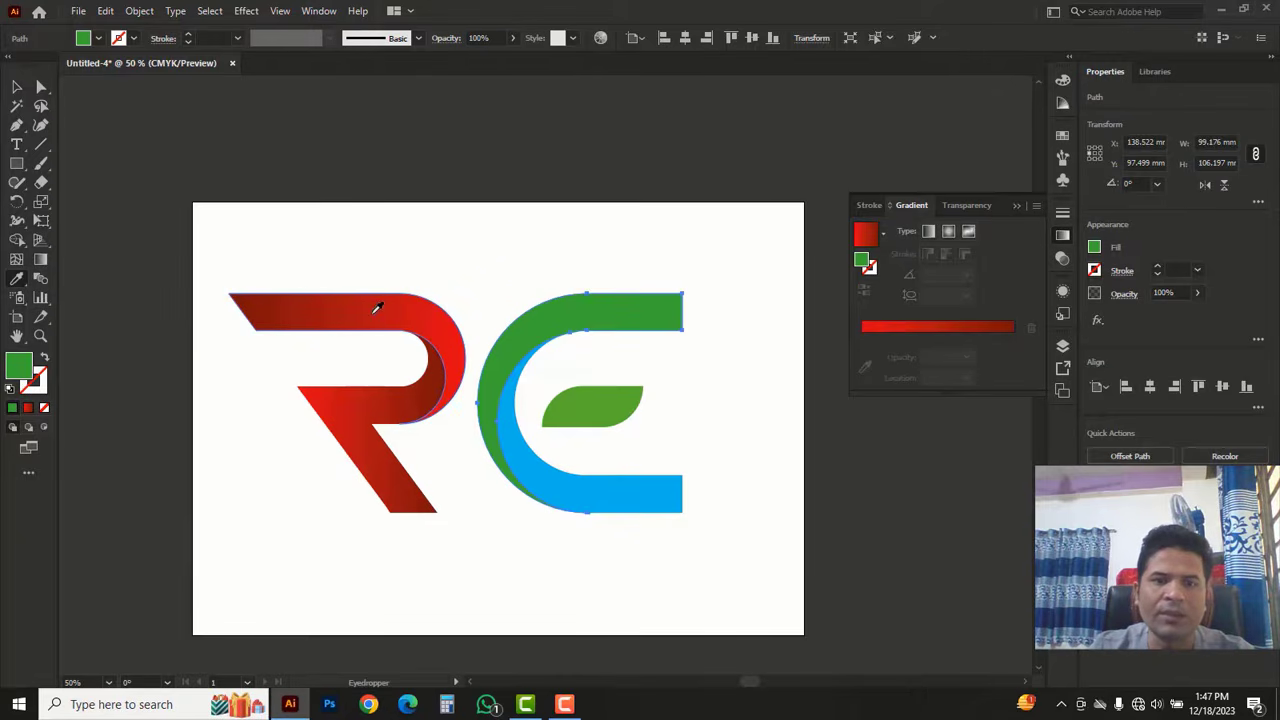
{"action": "left_click", "coordinate": [377, 308]}
{"action": "key", "text": "v"}
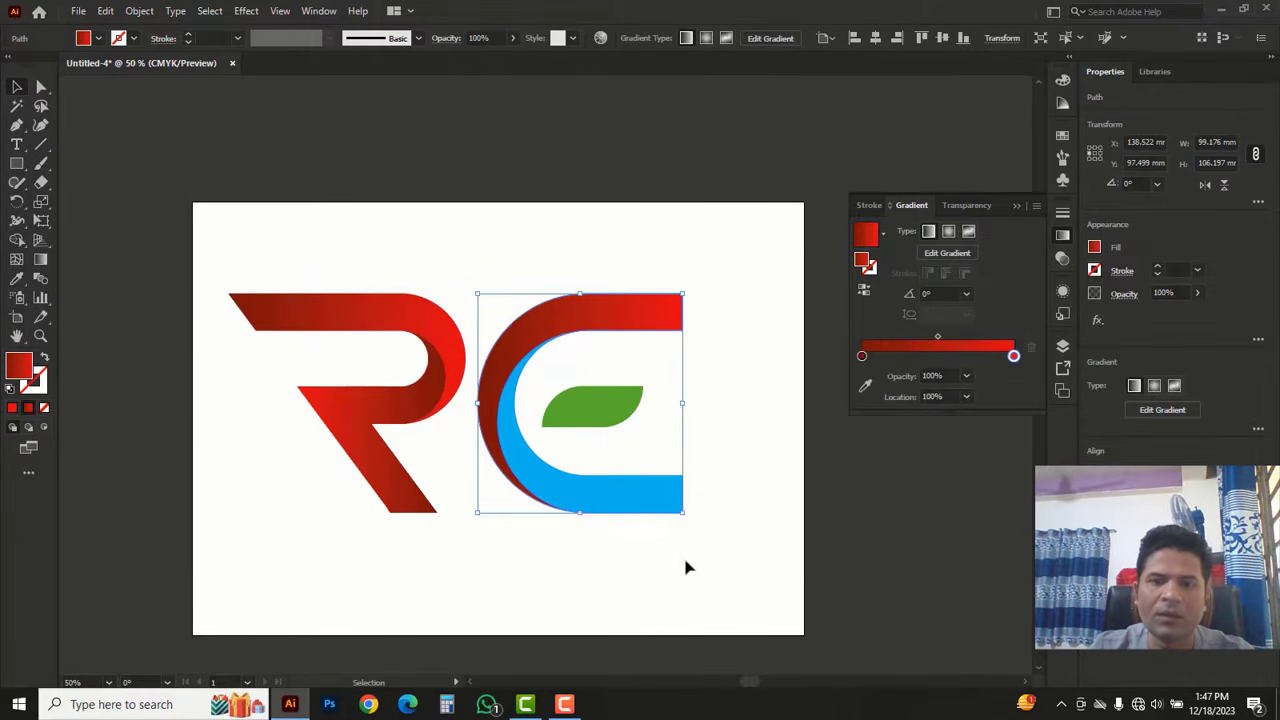
{"action": "left_click", "coordinate": [686, 568]}
Step: Copy the red gradient from the E's upper band onto its blue lower band and reverse the gradient there
{"action": "left_click", "coordinate": [658, 479]}
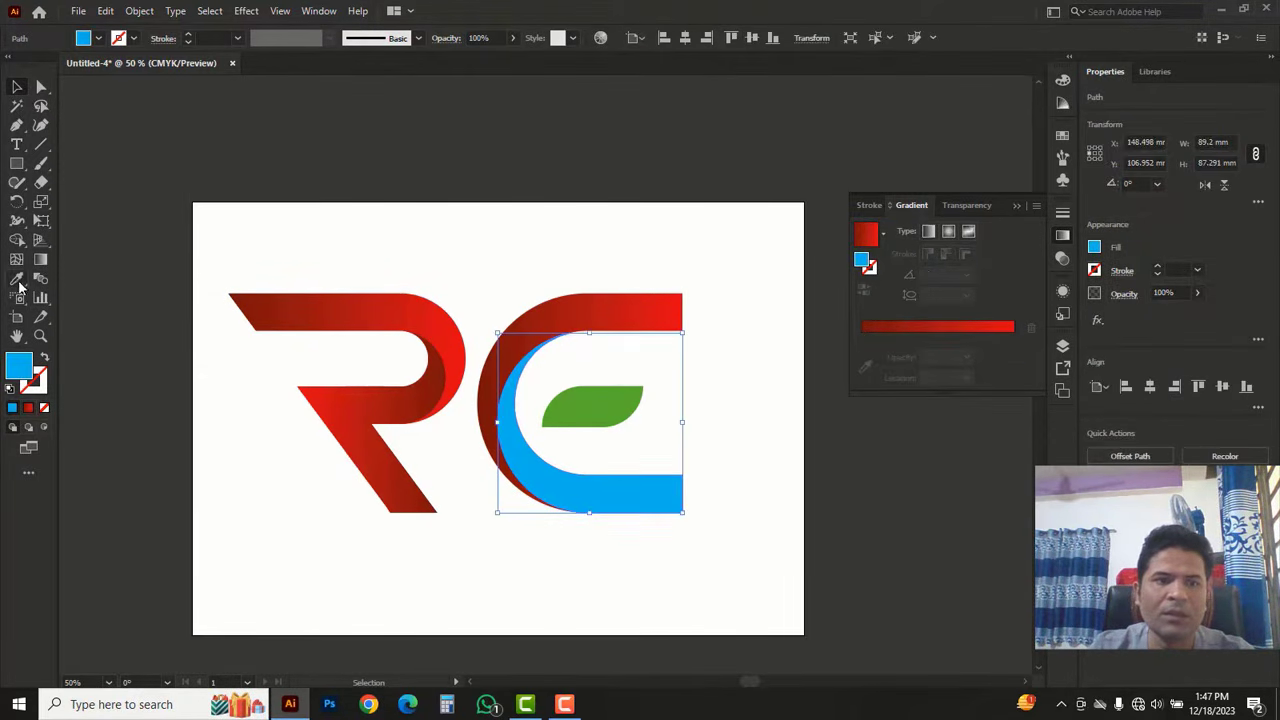
{"action": "left_click_drag", "start_coordinate": [20, 287], "coordinate": [77, 279]}
{"action": "left_click", "coordinate": [551, 313]}
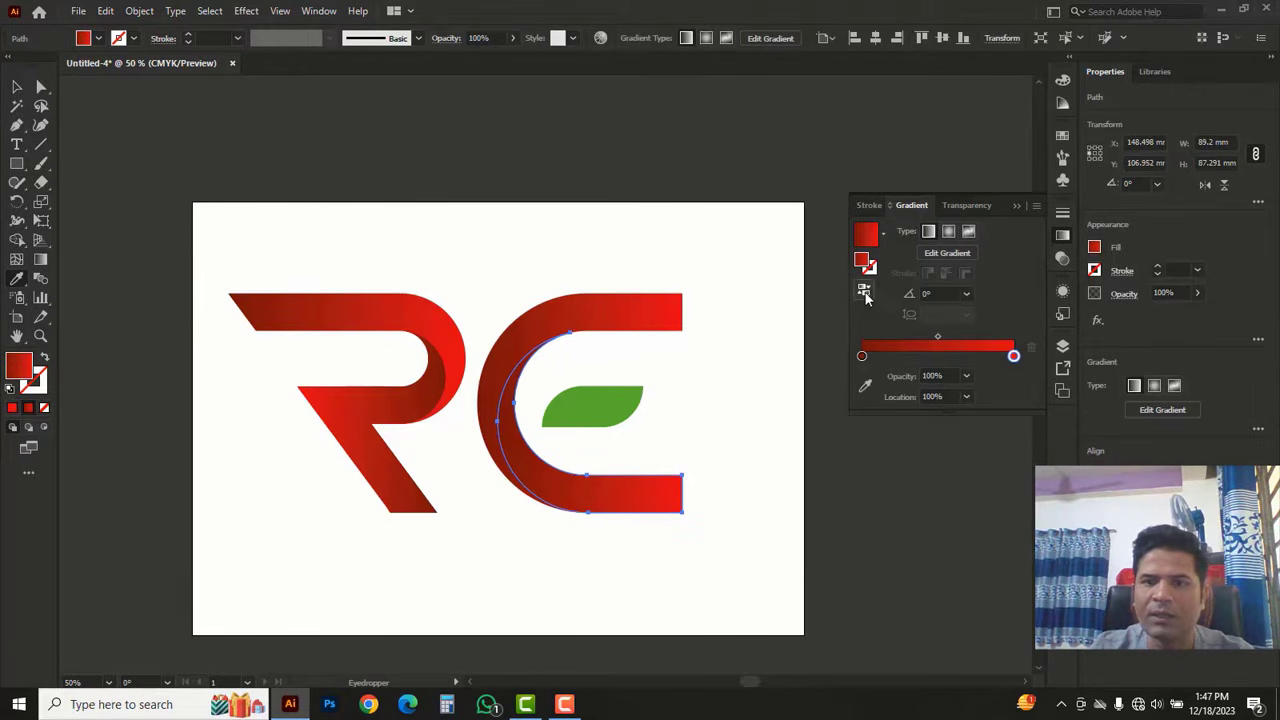
{"action": "left_click", "coordinate": [865, 292]}
{"action": "left_click", "coordinate": [16, 88]}
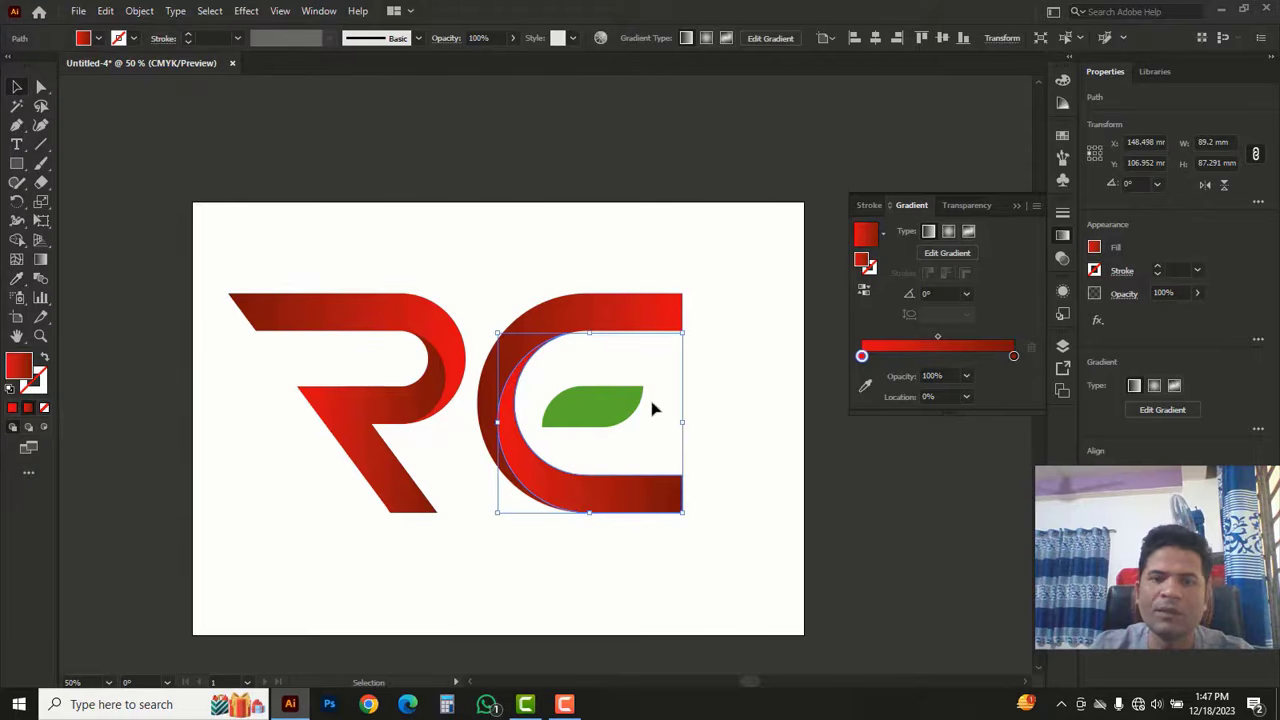
{"action": "left_click", "coordinate": [702, 393]}
Step: Copy the red gradient from the E's upper band onto the green leaf-shaped middle bar
{"action": "left_click", "coordinate": [594, 417]}
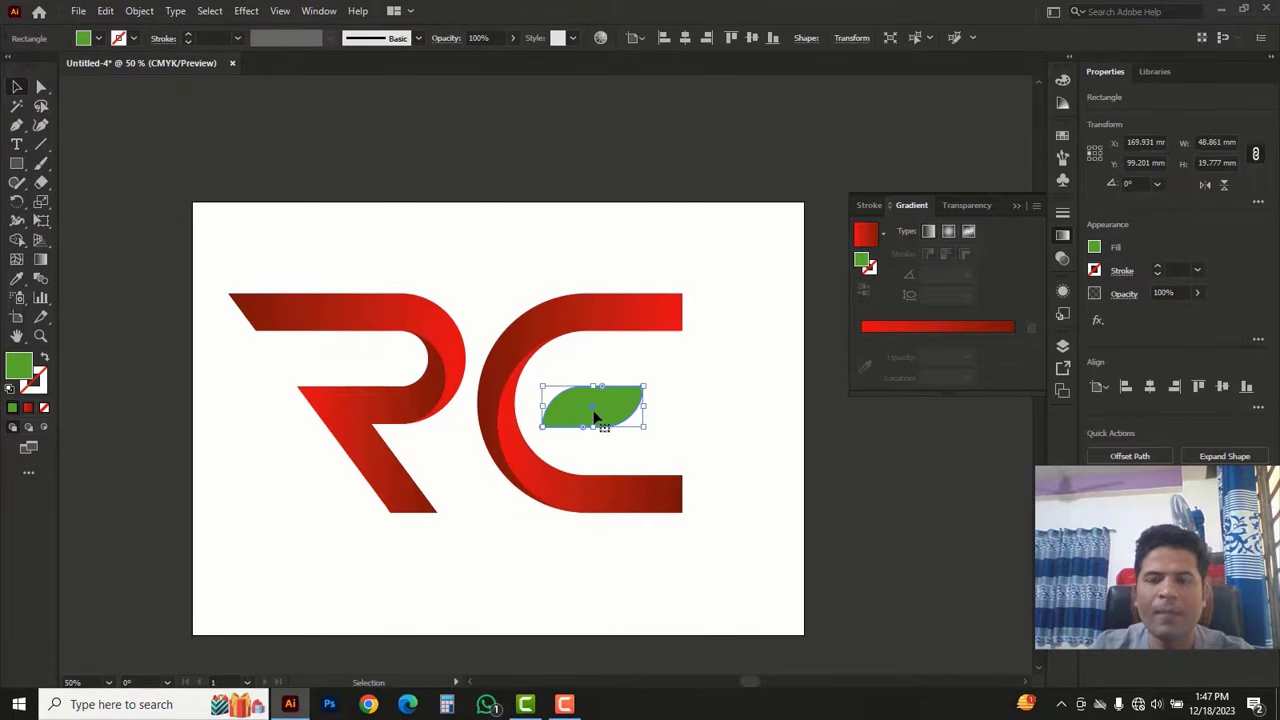
{"action": "left_click", "coordinate": [16, 279]}
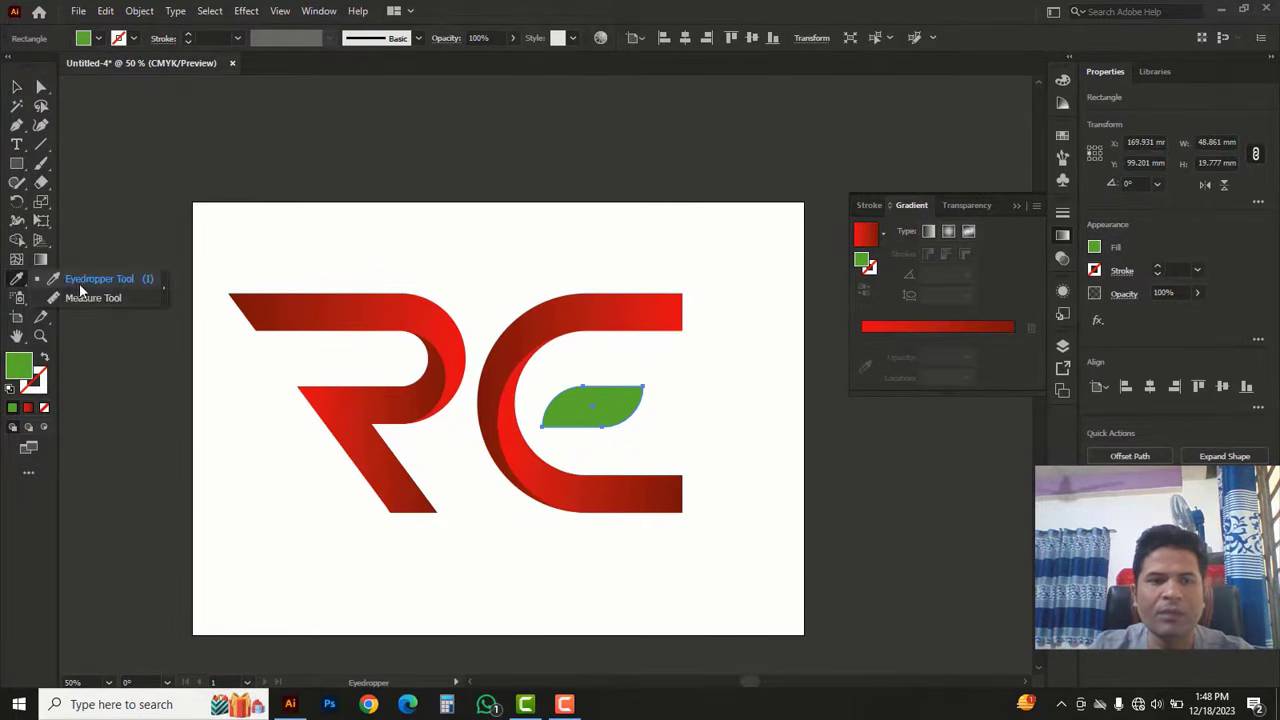
{"action": "left_click", "coordinate": [623, 302]}
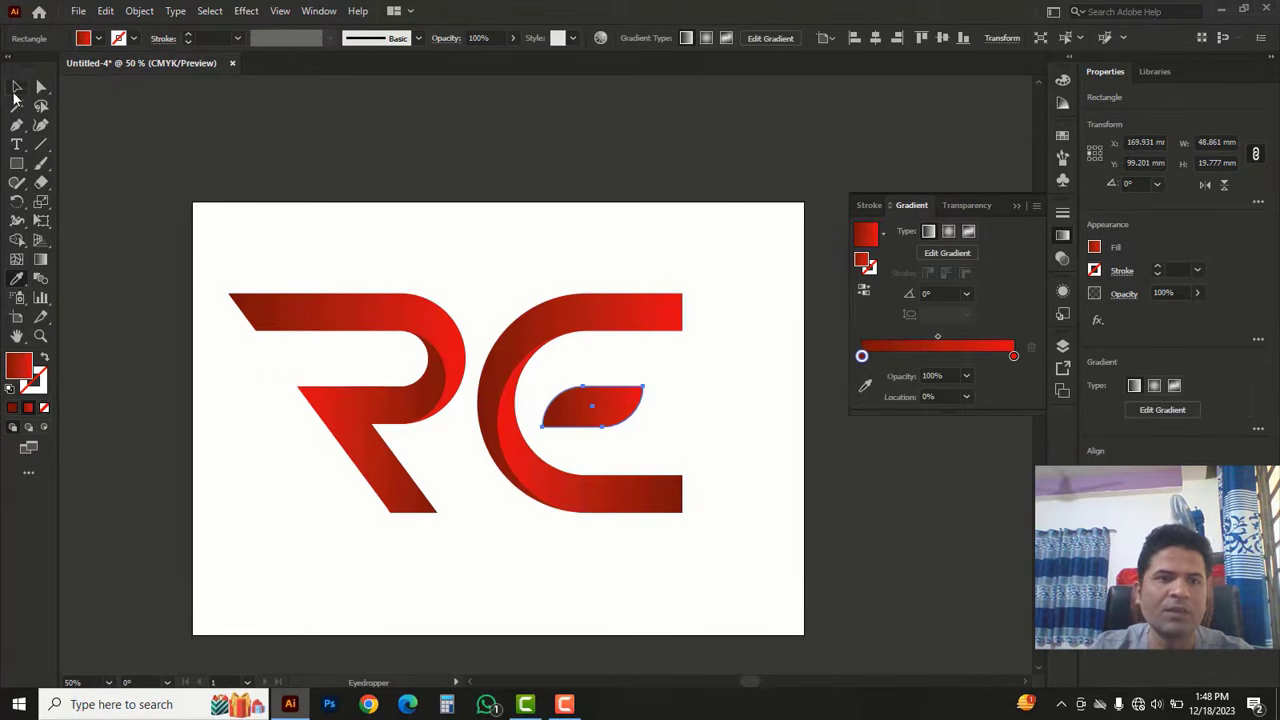
{"action": "left_click", "coordinate": [17, 89]}
{"action": "left_click", "coordinate": [475, 240]}
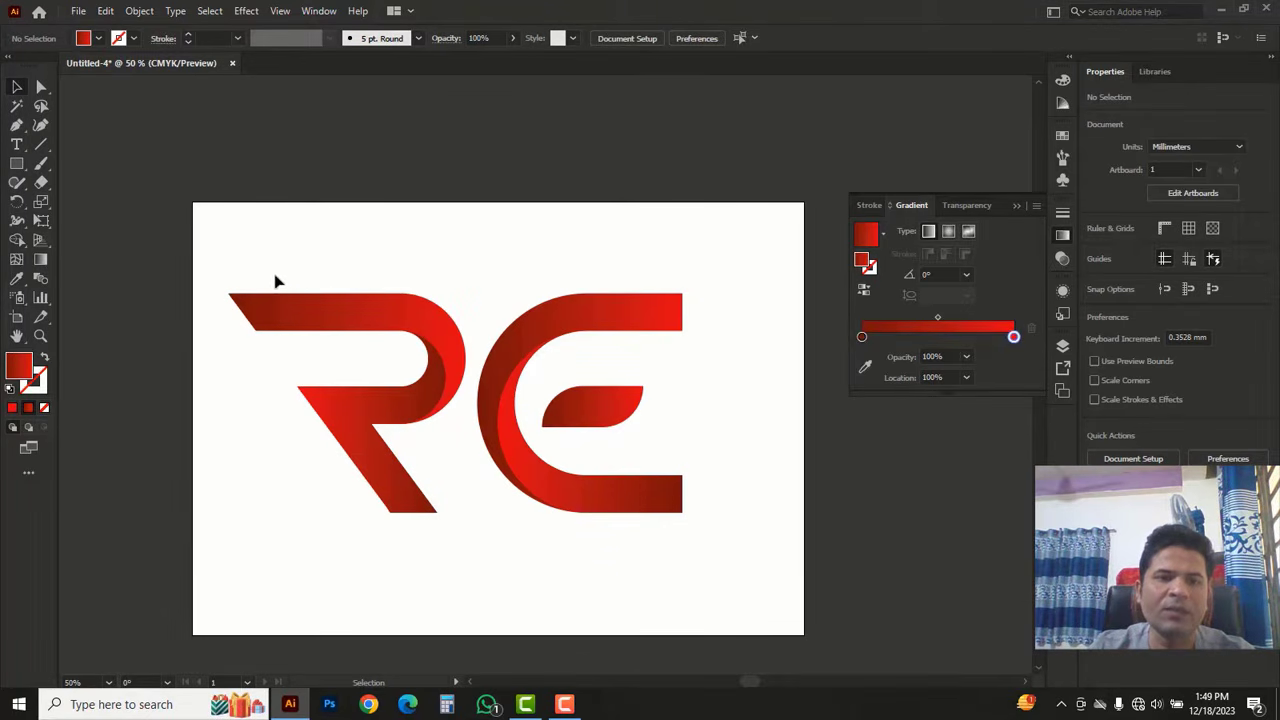
Step: Try a green end stop (C 70.59, Y 100) and a blue start stop (C 96.86, M 80) in the R's upper band gradient
{"action": "left_click_drag", "start_coordinate": [298, 321], "coordinate": [300, 322]}
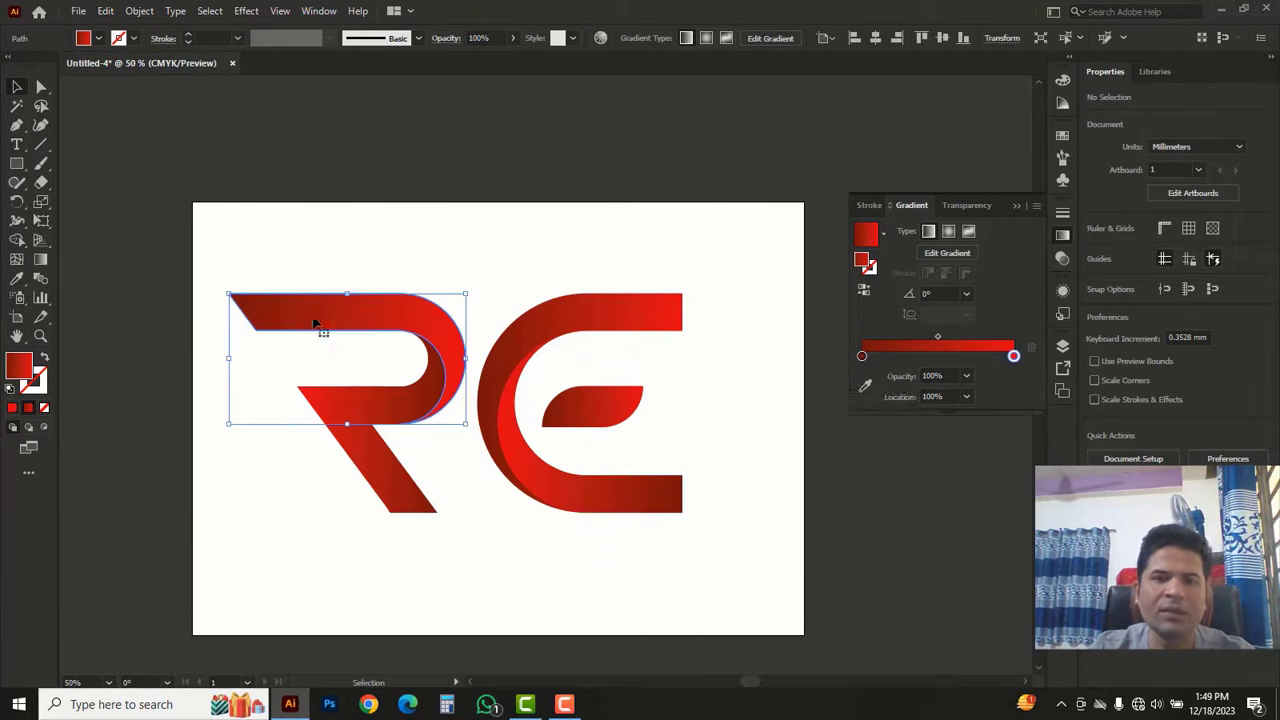
{"action": "double_click", "coordinate": [1014, 356]}
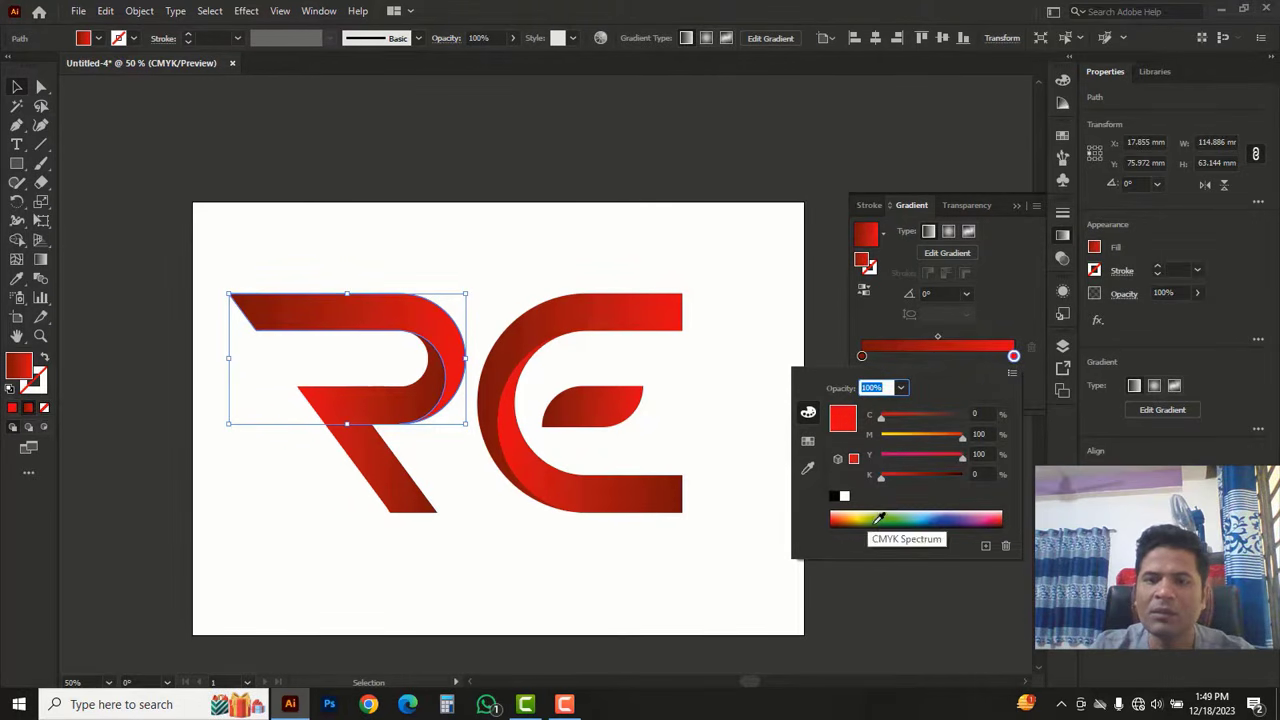
{"action": "left_click", "coordinate": [883, 516]}
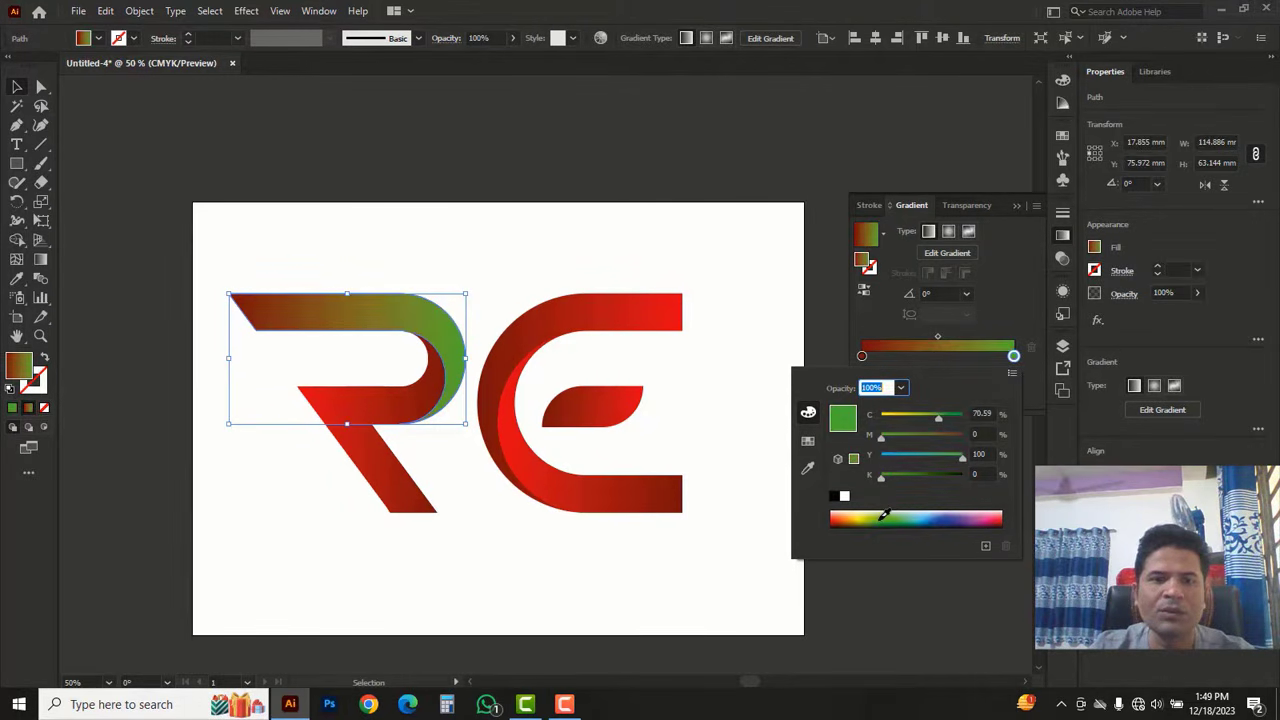
{"action": "left_click", "coordinate": [863, 357]}
{"action": "double_click", "coordinate": [863, 357]}
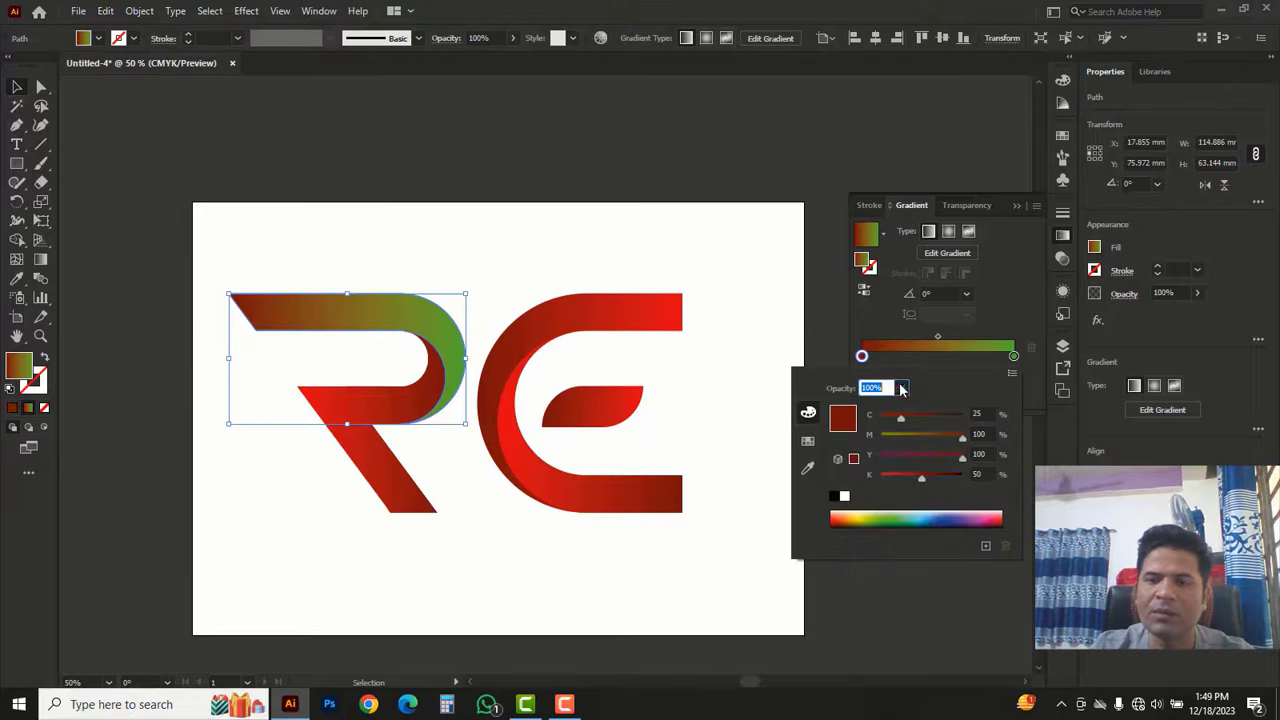
{"action": "left_click", "coordinate": [950, 515]}
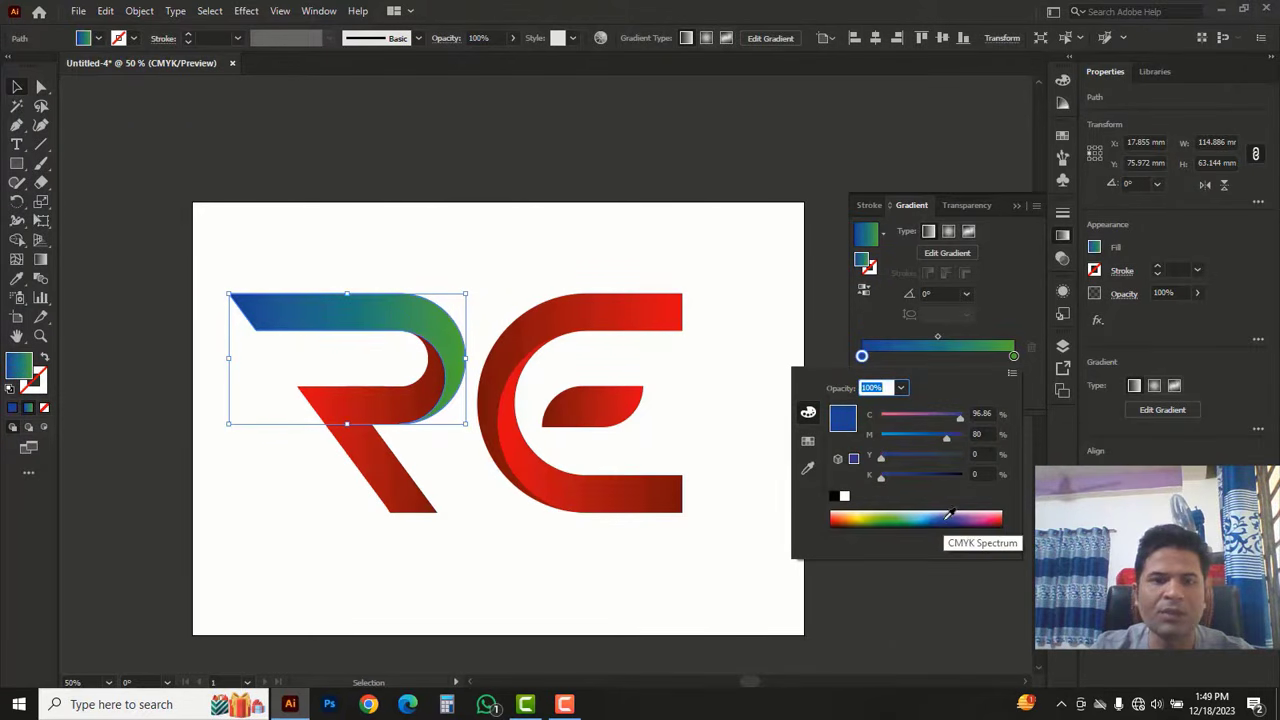
{"action": "left_click", "coordinate": [704, 261]}
Step: Undo the green and blue stop changes on the R's upper band and deselect it
{"action": "key", "text": "a"}
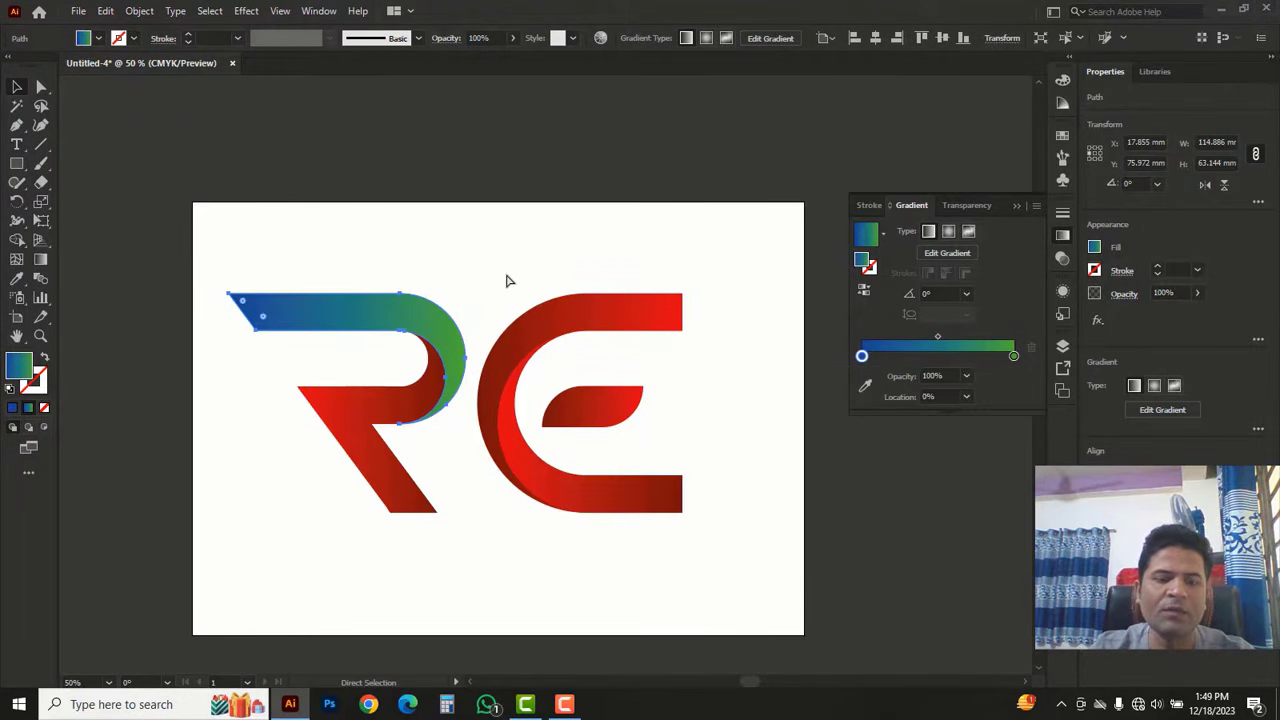
{"action": "key", "text": "ctrl+z"}
{"action": "key", "text": "ctrl+z"}
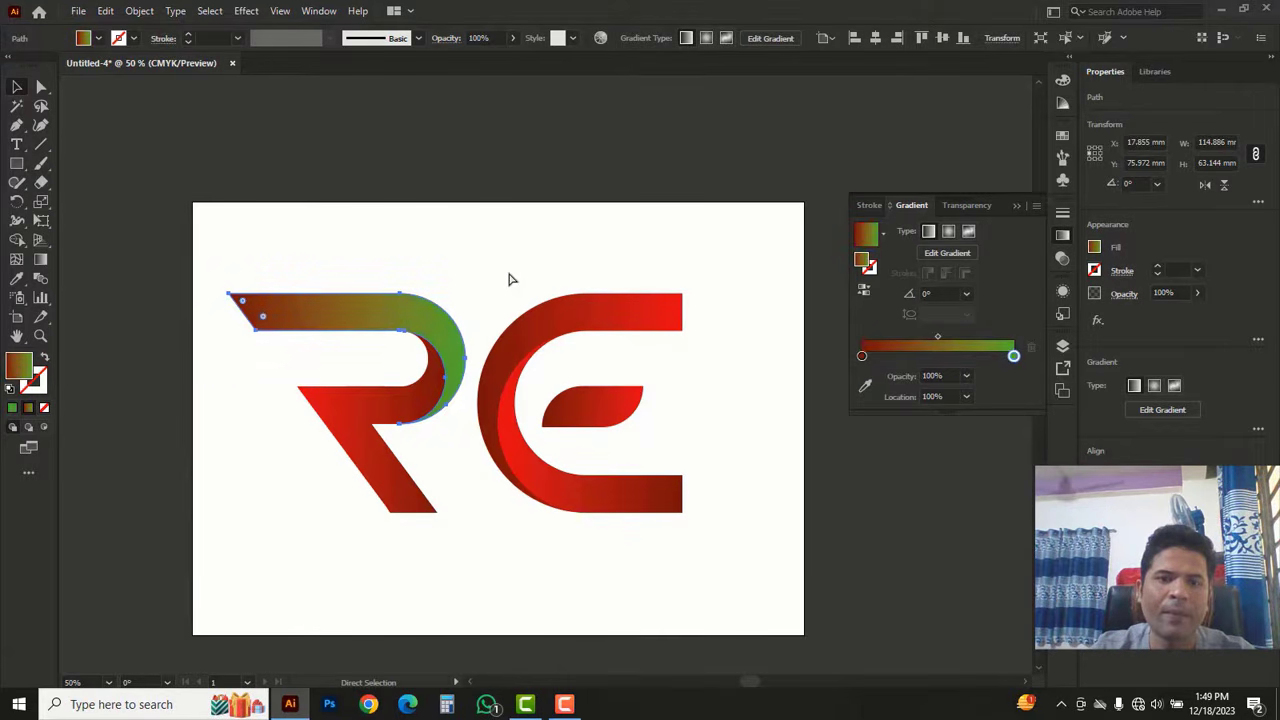
{"action": "key", "text": "ctrl+z"}
{"action": "key", "text": "v"}
{"action": "left_click", "coordinate": [507, 262]}
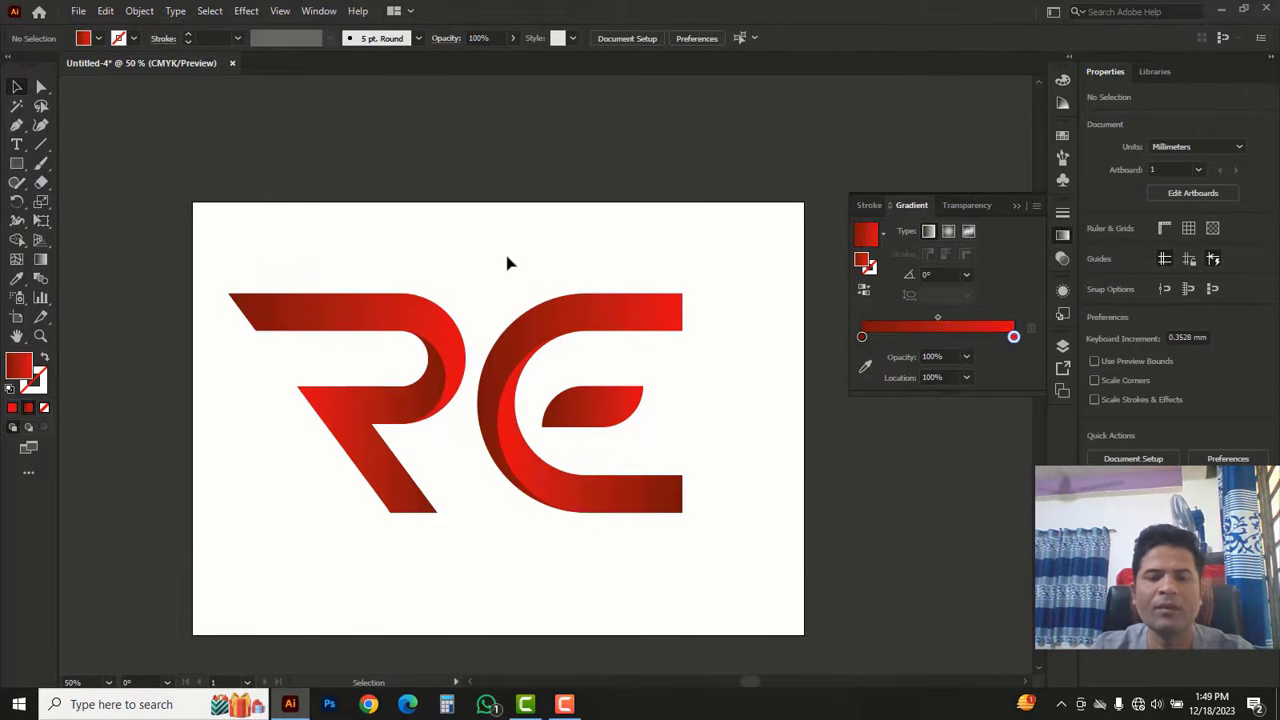
Step: Select all parts of the RE logo and group them
{"action": "left_click_drag", "start_coordinate": [214, 238], "coordinate": [740, 571]}
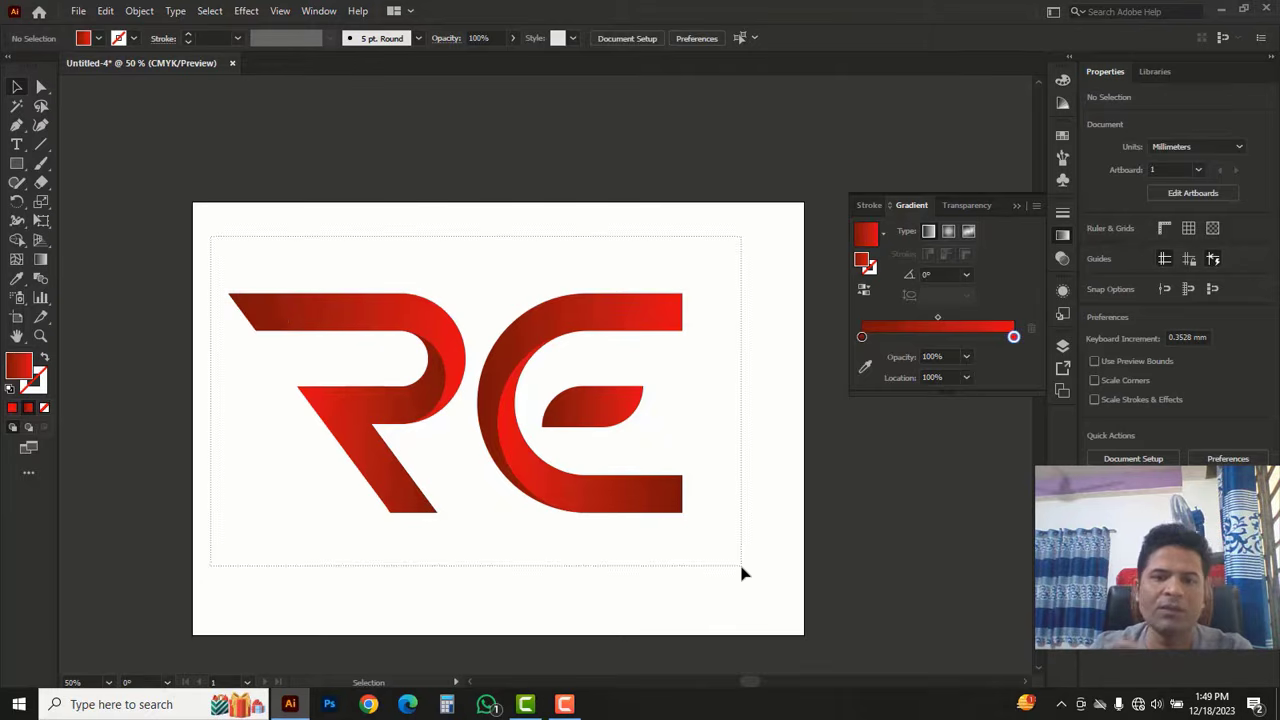
{"action": "right_click", "coordinate": [566, 364]}
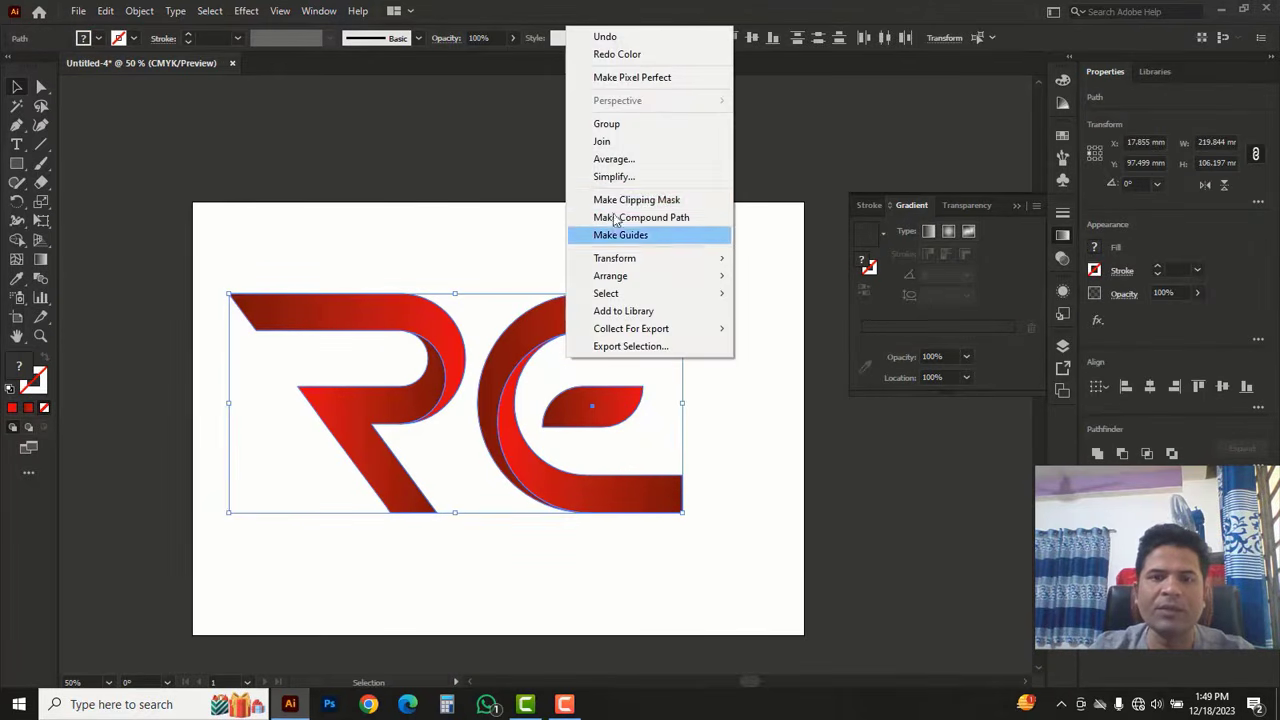
{"action": "left_click", "coordinate": [606, 124]}
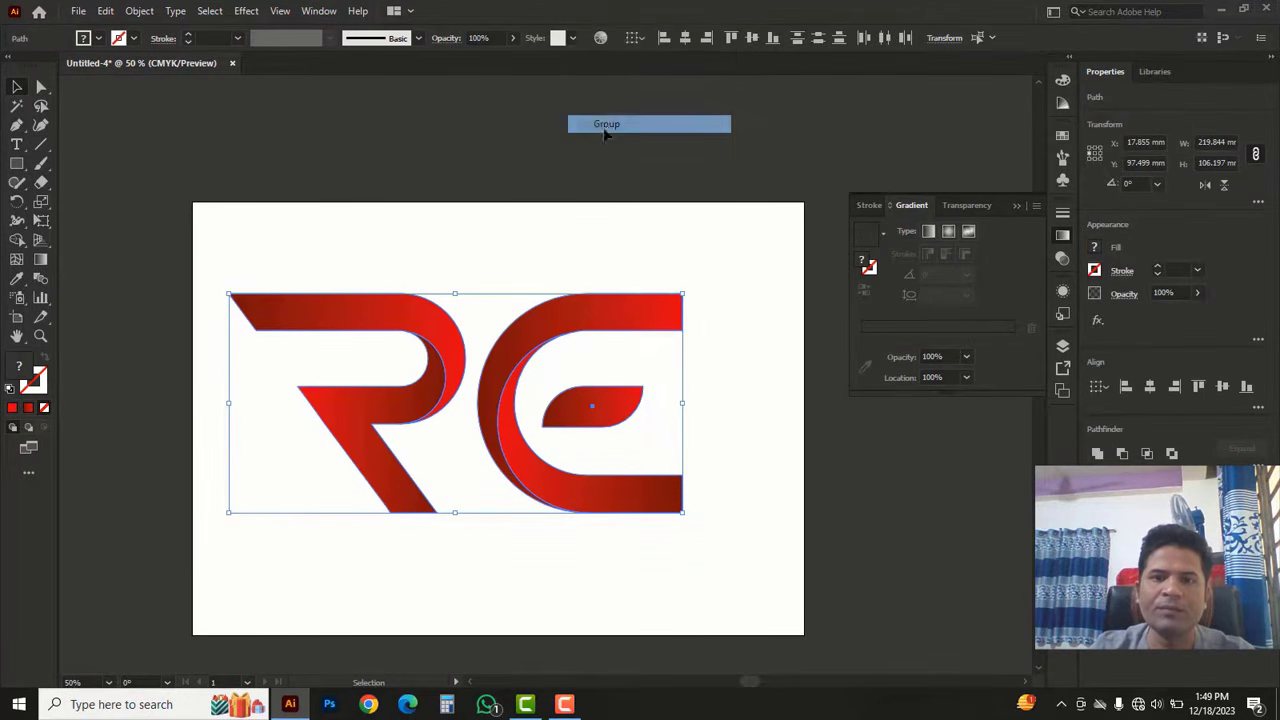
{"action": "left_click", "coordinate": [743, 437]}
Step: Scale the RE logo group down to about 117 × 57 mm and move it into the upper middle of the artboard
{"action": "left_click", "coordinate": [597, 420]}
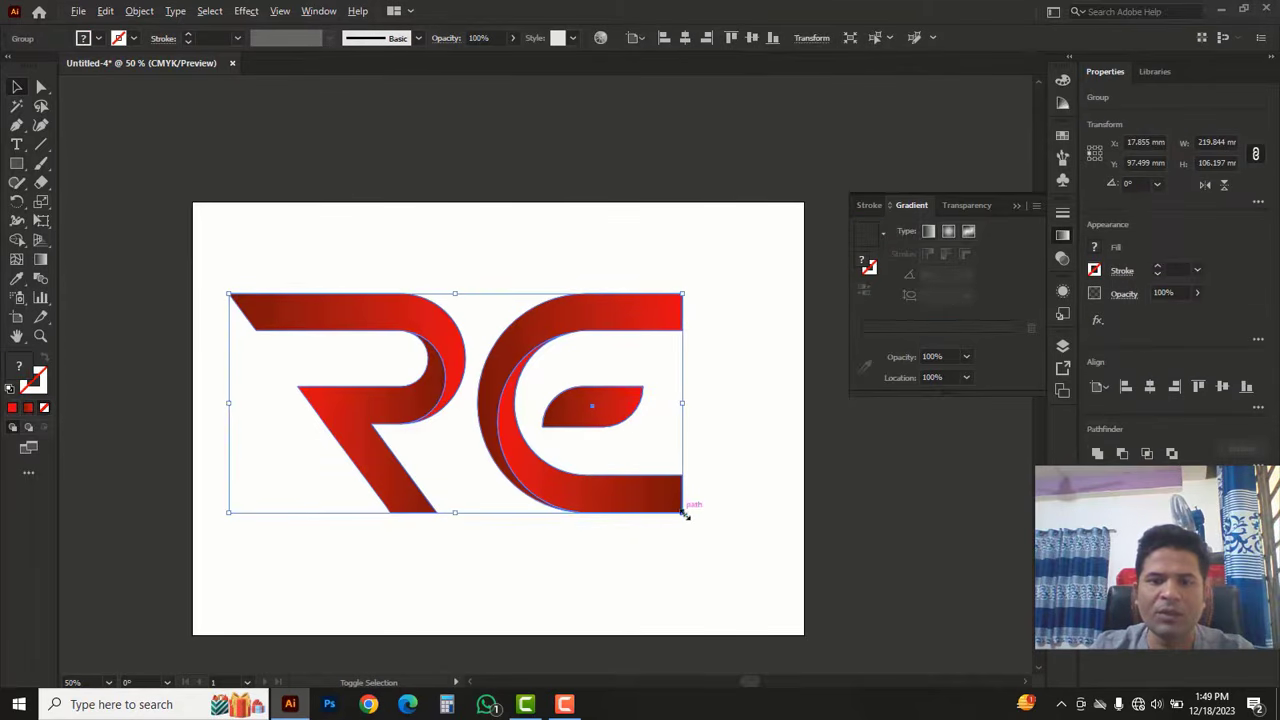
{"action": "left_click_drag", "start_coordinate": [683, 513], "coordinate": [574, 457]}
{"action": "left_click_drag", "start_coordinate": [477, 423], "coordinate": [500, 390]}
{"action": "key", "text": "ctrl+space"}
{"action": "left_click", "coordinate": [515, 388], "text": "ctrl"}
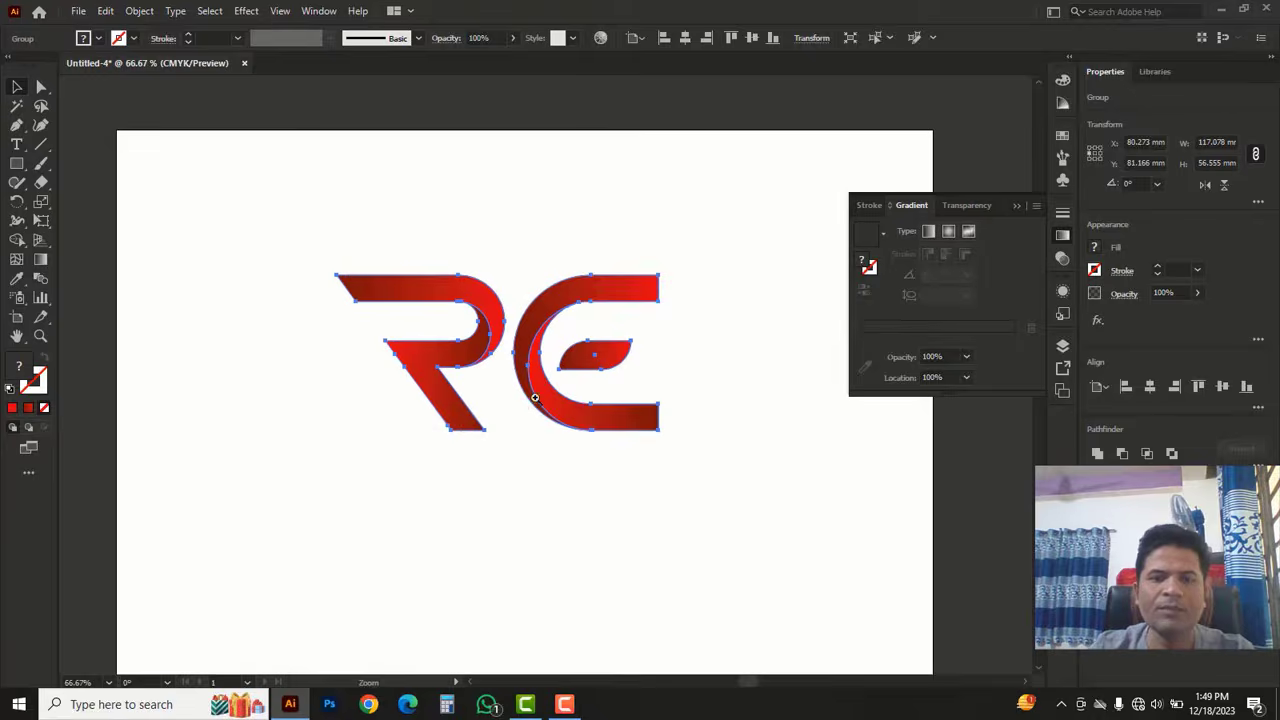
{"action": "left_click", "coordinate": [552, 390], "text": "ctrl"}
{"action": "left_click", "coordinate": [552, 390], "text": "ctrl"}
{"action": "left_click_drag", "start_coordinate": [580, 434], "coordinate": [618, 467]}
{"action": "key", "text": "ctrl+minus"}
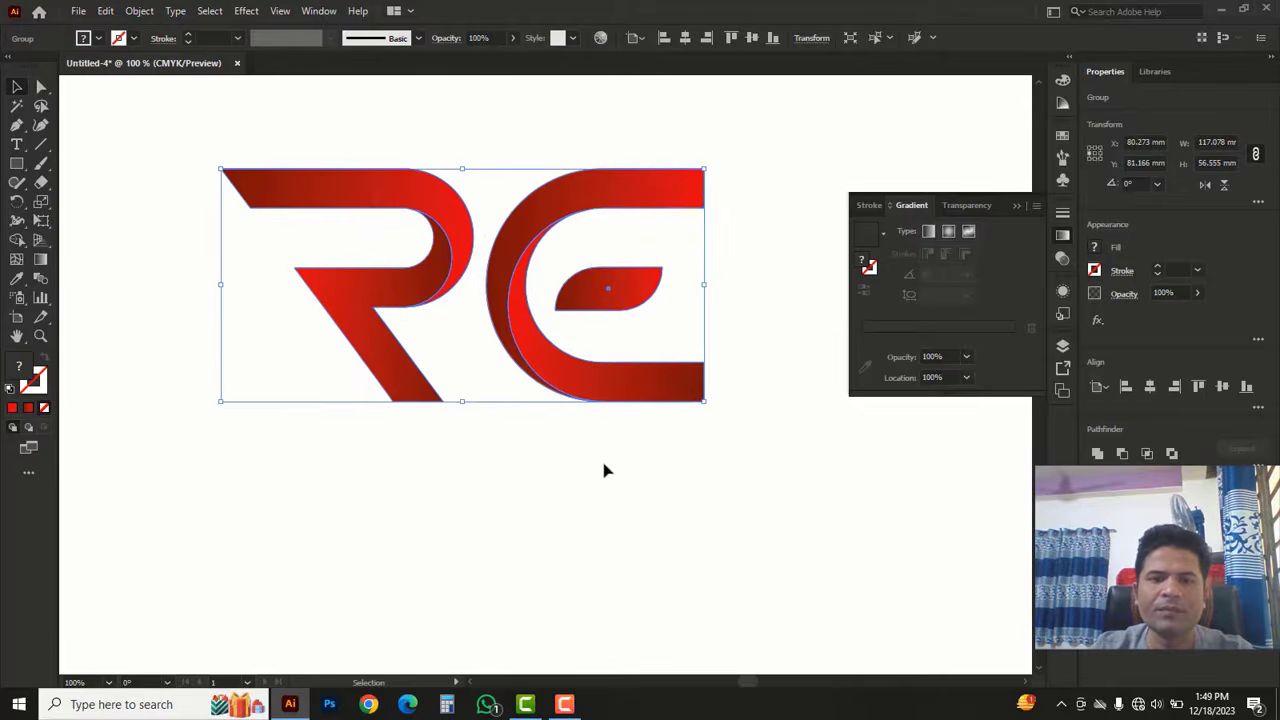
{"action": "left_click", "coordinate": [558, 472]}
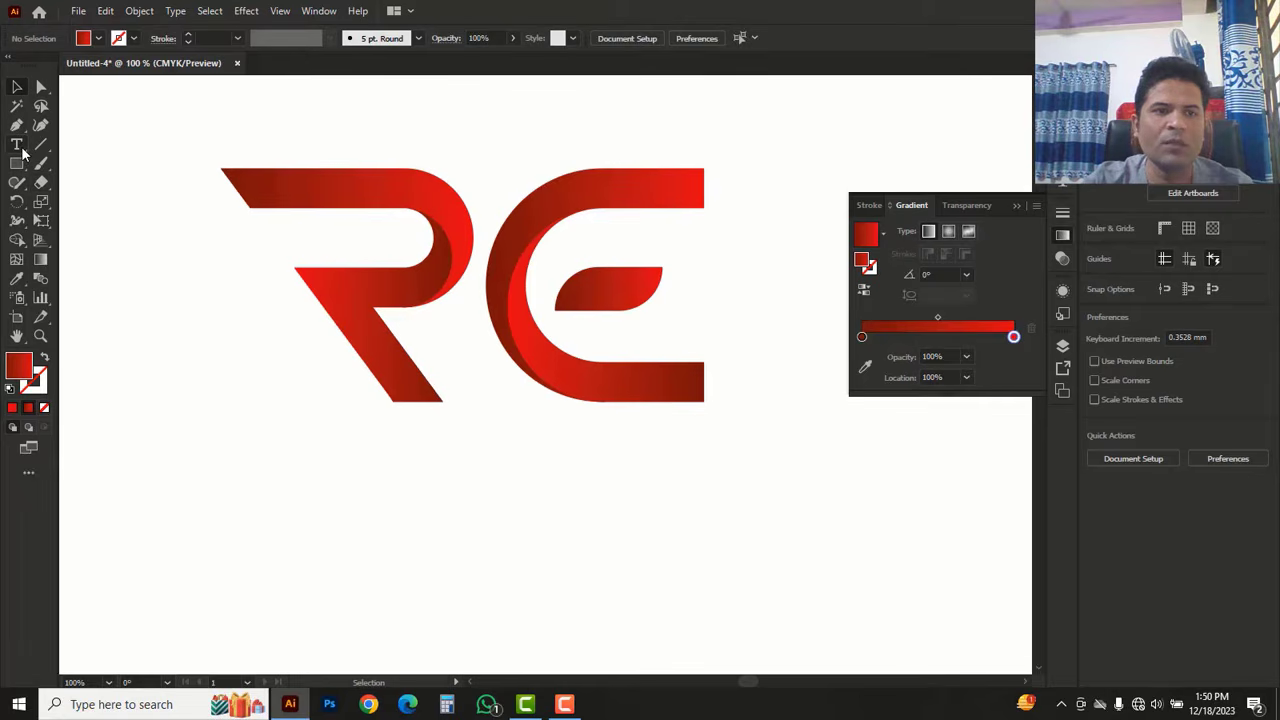
Step: Add the text "CREATIVE" as point type below the RE logo
{"action": "left_click_drag", "start_coordinate": [22, 150], "coordinate": [100, 154]}
{"action": "left_click", "coordinate": [336, 504]}
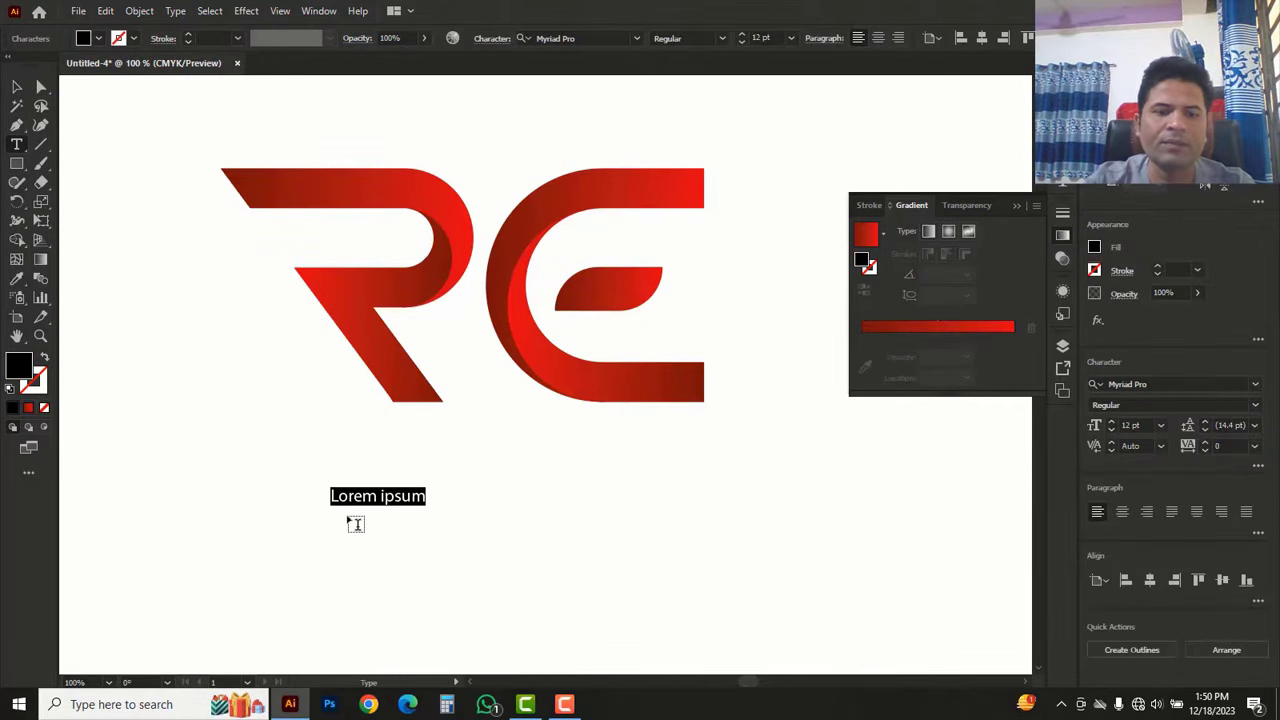
{"action": "type", "text": "q"}
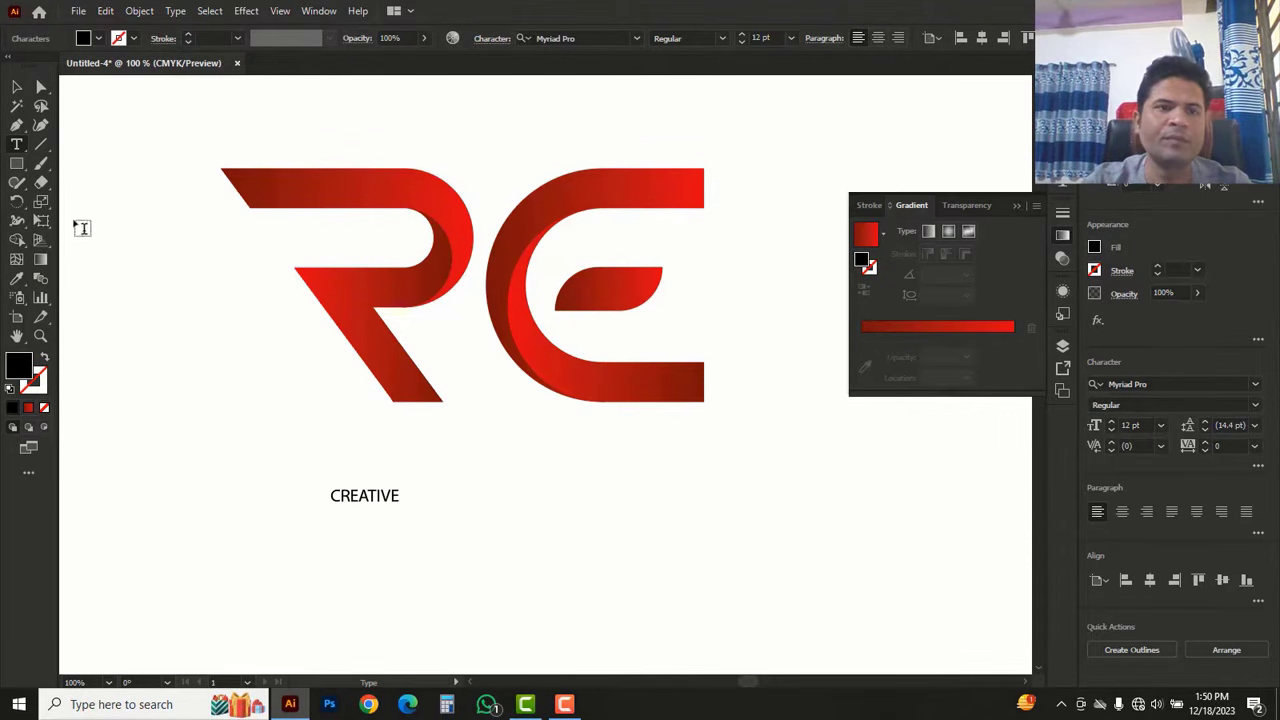
{"action": "left_click", "coordinate": [17, 88]}
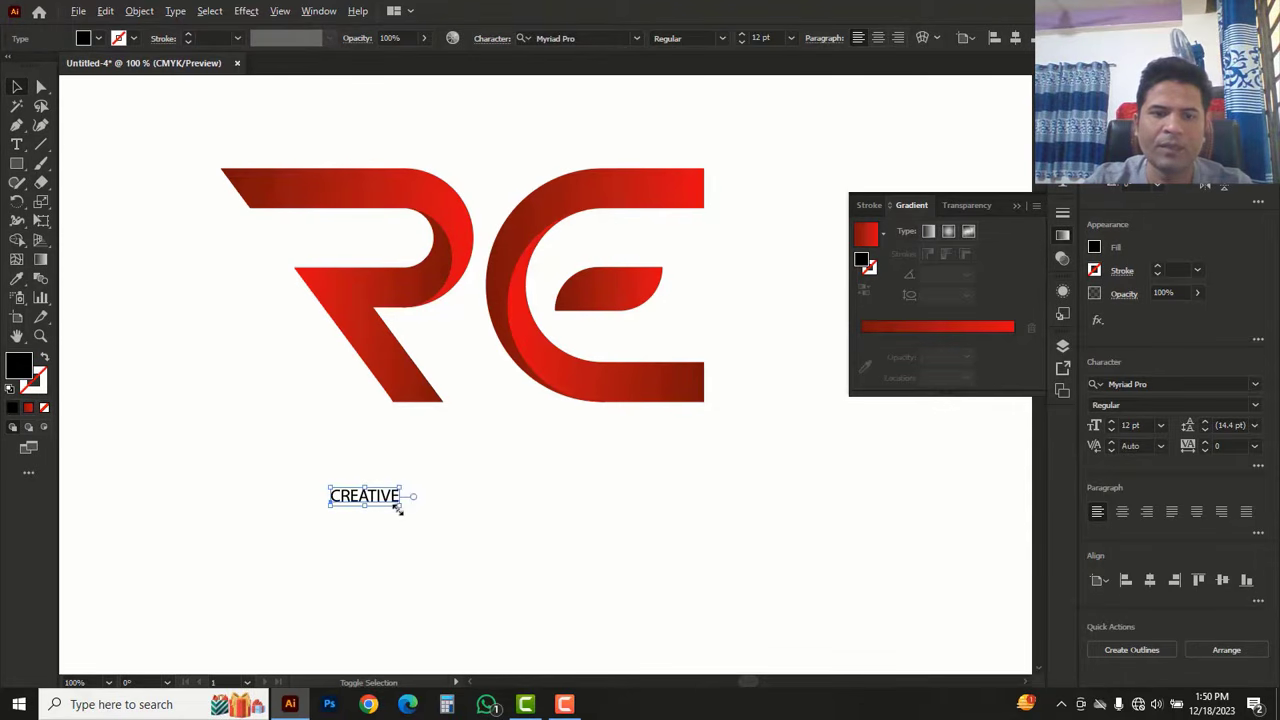
Step: Enlarge the CREATIVE text to about 80 pt and position it beneath the logo
{"action": "left_click_drag", "start_coordinate": [397, 506], "coordinate": [595, 575]}
{"action": "left_click_drag", "start_coordinate": [477, 507], "coordinate": [535, 525]}
{"action": "left_click", "coordinate": [172, 340]}
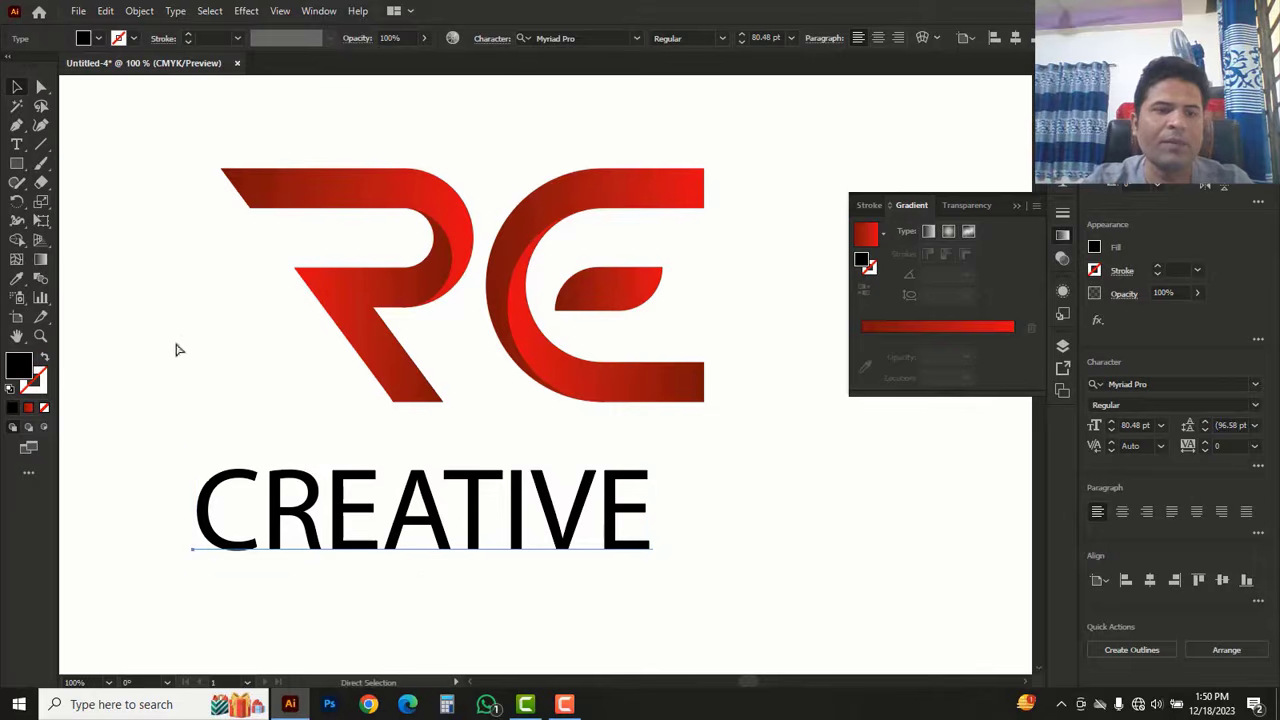
Step: Show the rulers and place vertical guides at the logo's left and right edges
{"action": "key", "text": "ctrl+r"}
{"action": "left_click_drag", "start_coordinate": [68, 264], "coordinate": [221, 229]}
{"action": "left_click_drag", "start_coordinate": [68, 208], "coordinate": [705, 380]}
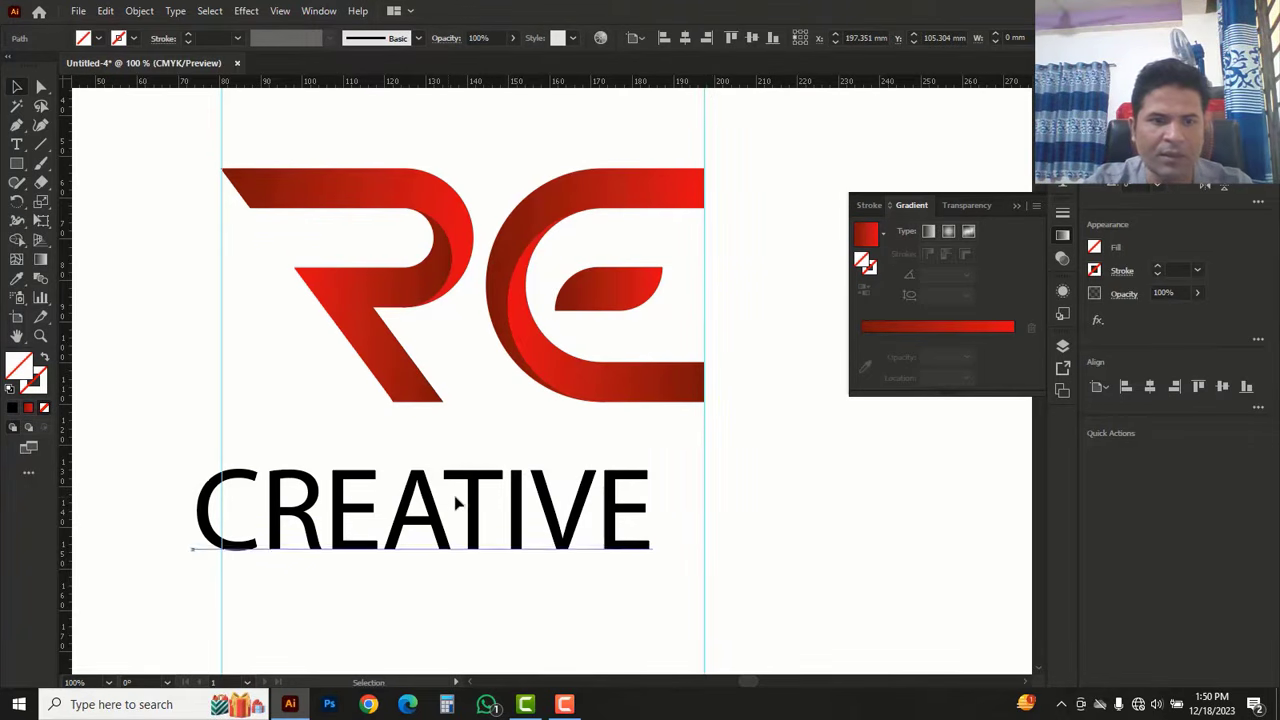
Step: Align the CREATIVE text with the left guide and scale it down to about 49.7 pt
{"action": "left_click_drag", "start_coordinate": [455, 503], "coordinate": [477, 502]}
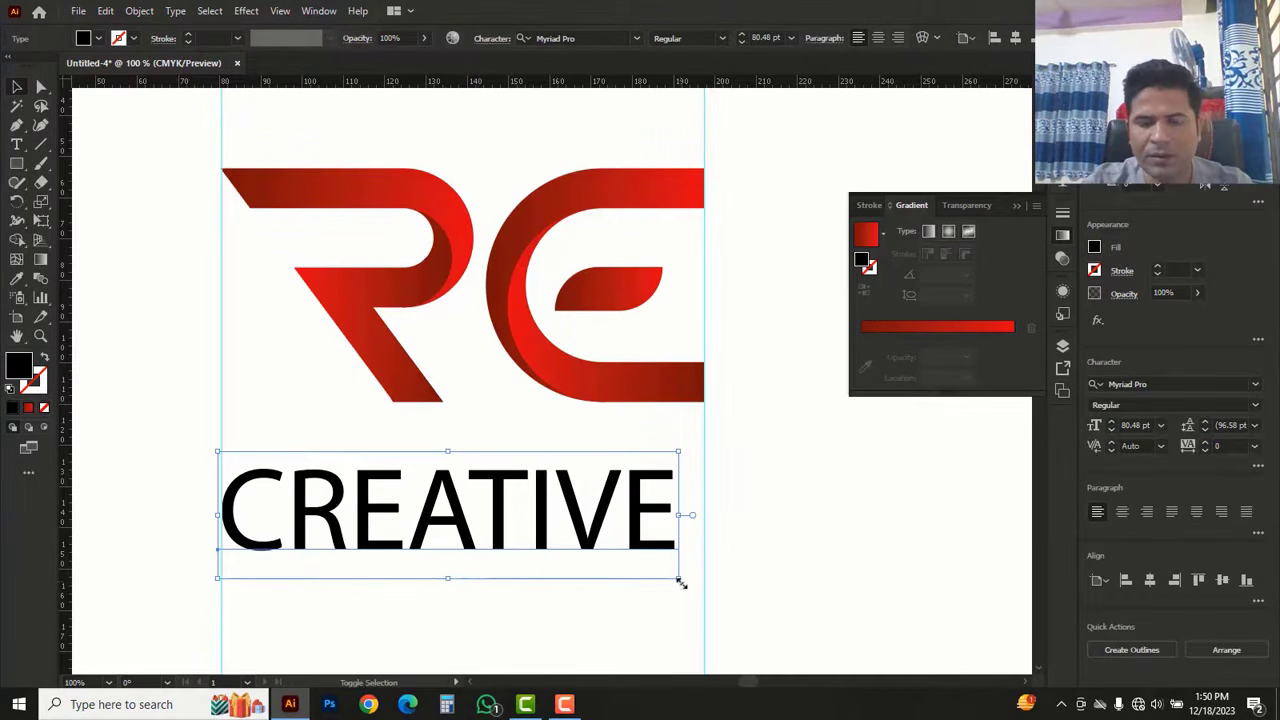
{"action": "left_click_drag", "start_coordinate": [679, 582], "coordinate": [502, 534]}
Step: Nudge the CREATIVE text slightly right and up so it sits just inside the left guide
{"action": "key", "text": "Right"}
{"action": "key", "text": "Right"}
{"action": "key", "text": "Right"}
{"action": "key", "text": "Right"}
{"action": "key", "text": "Right"}
{"action": "key", "text": "Right"}
{"action": "key", "text": "Right"}
{"action": "key", "text": "Right"}
{"action": "key", "text": "Right"}
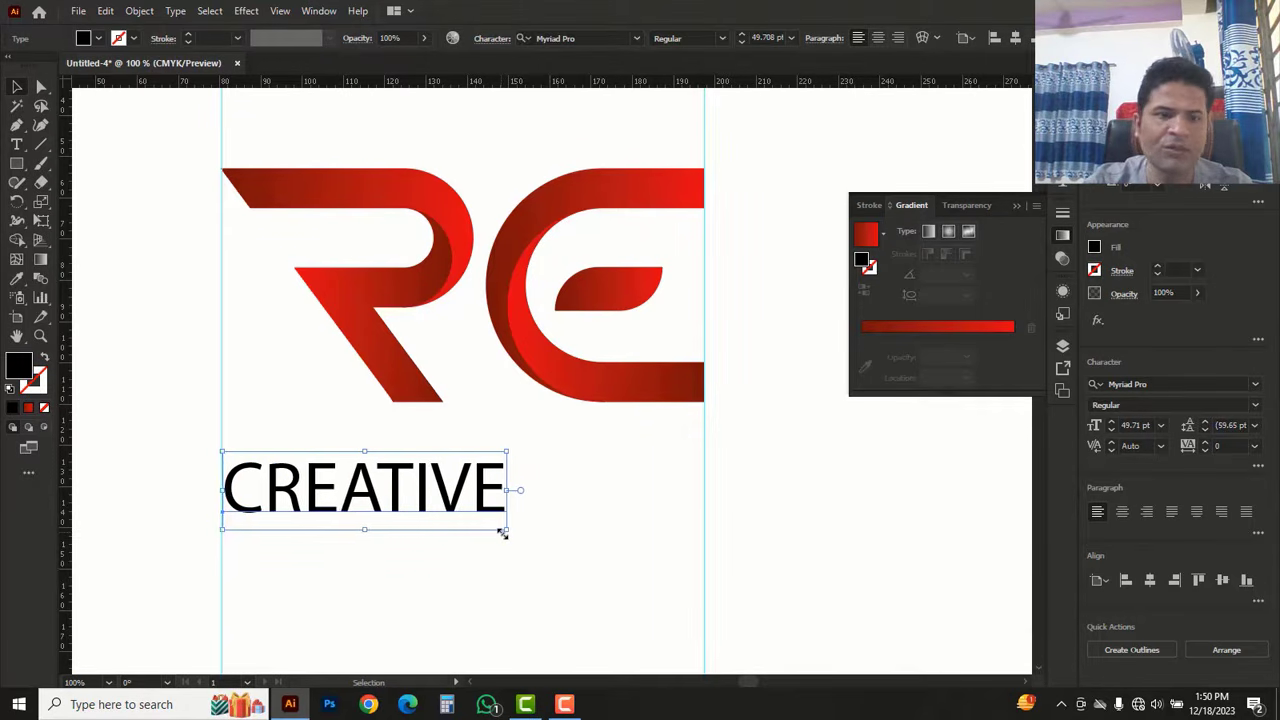
{"action": "key", "text": "Up"}
{"action": "key", "text": "Up"}
{"action": "key", "text": "Up"}
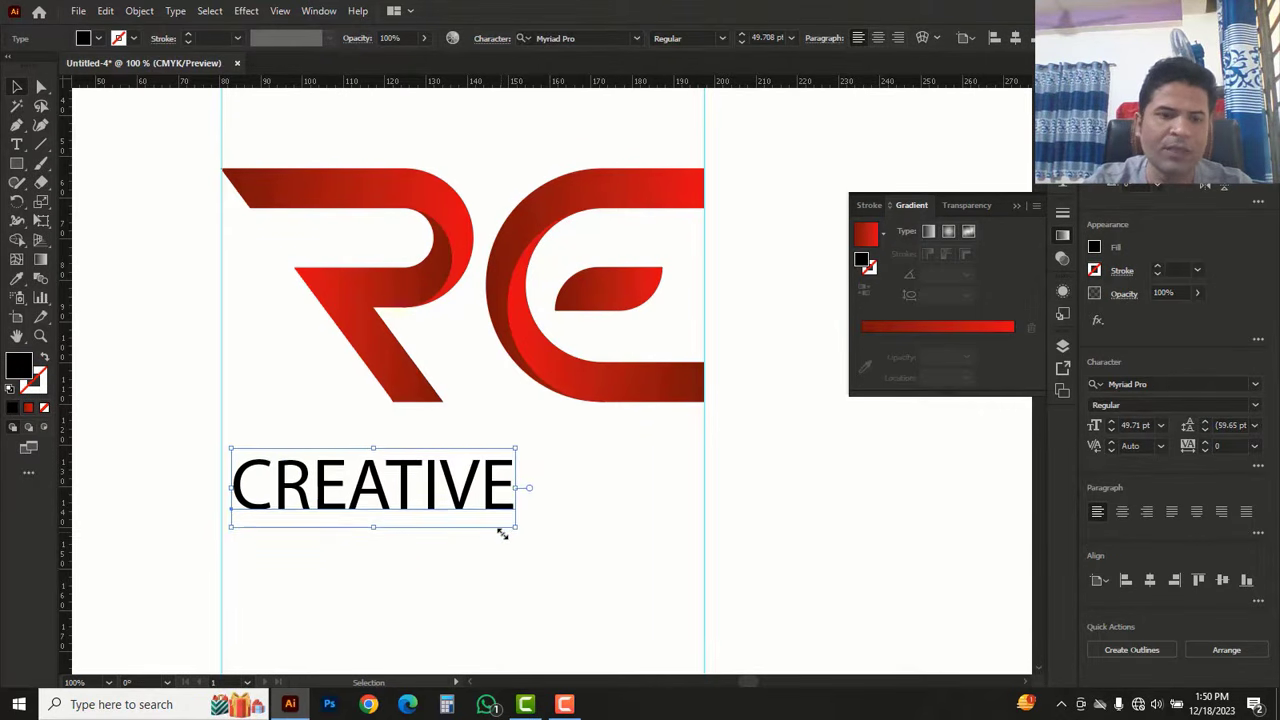
Step: Nudge the CREATIVE text left and slightly down until its C sits flush with the left guide
{"action": "key", "text": "Left"}
{"action": "key", "text": "Left"}
{"action": "key", "text": "Left"}
{"action": "key", "text": "Left"}
{"action": "key", "text": "Left"}
{"action": "key", "text": "Left"}
{"action": "key", "text": "Left"}
{"action": "key", "text": "Left"}
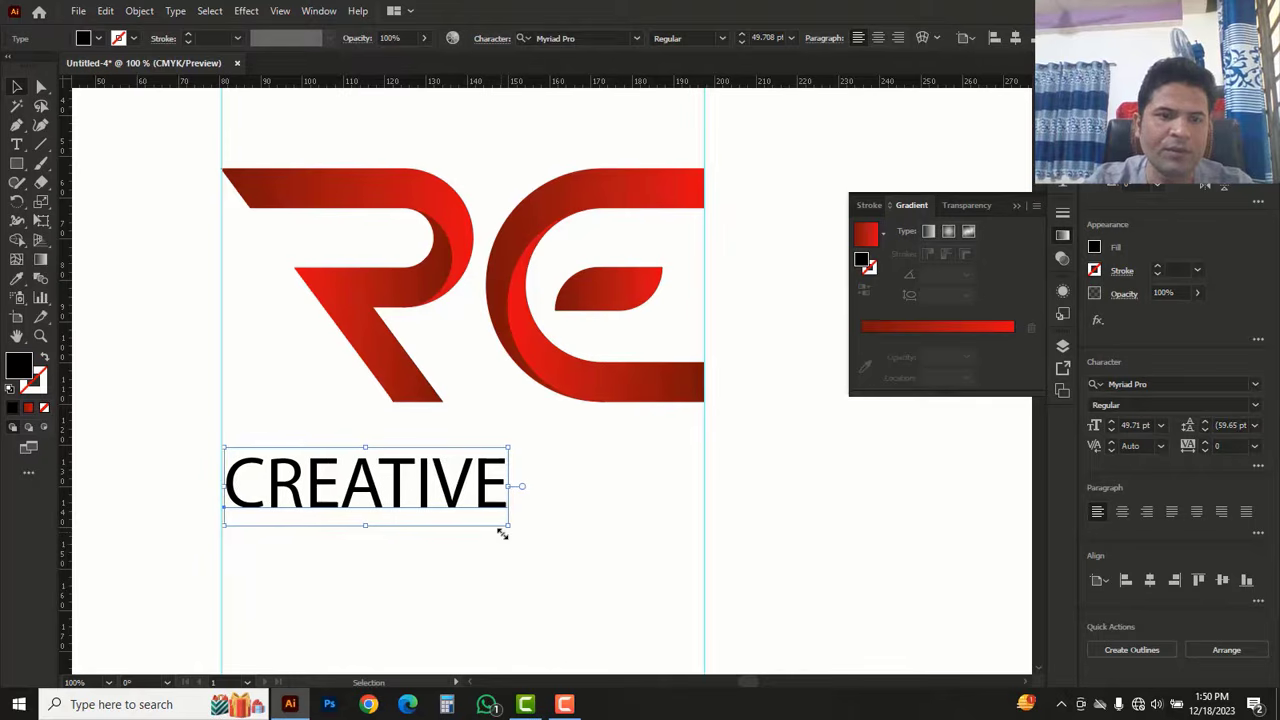
{"action": "key", "text": "Down"}
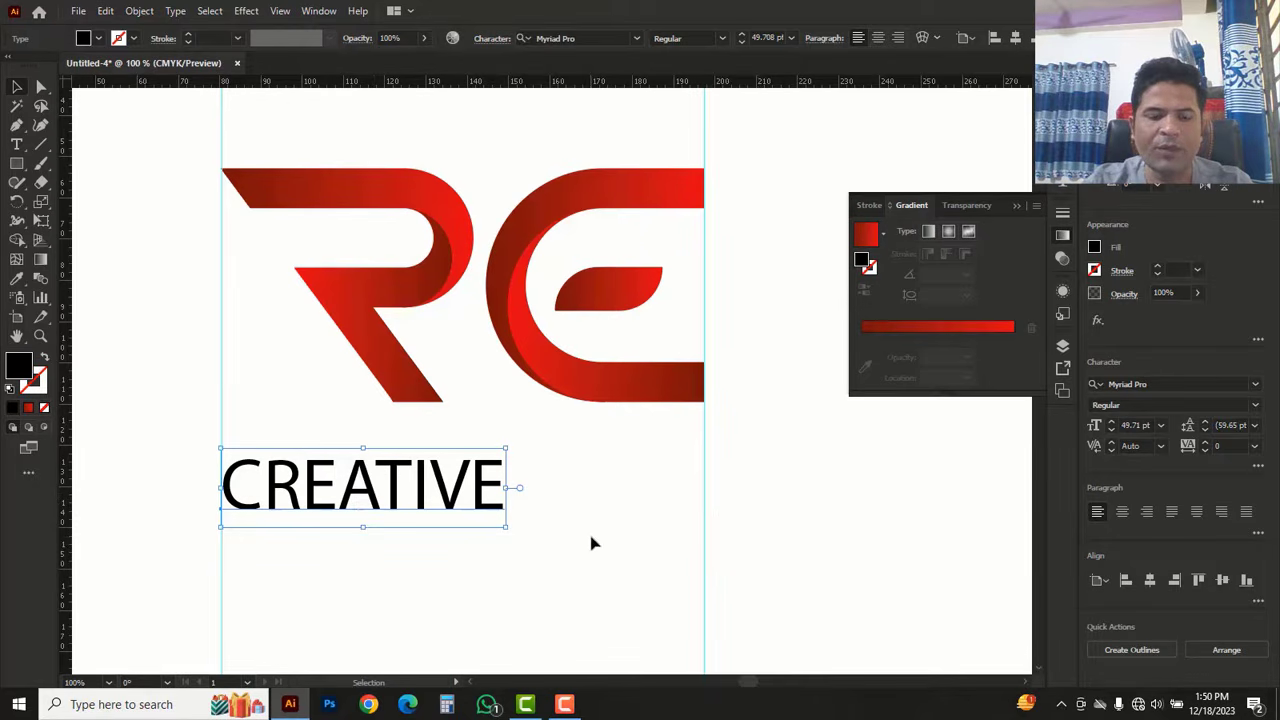
Step: Widen the CREATIVE text's tracking to 407 and scale it to about 49.4 pt so it spans both guides
{"action": "key", "text": "alt+Right"}
{"action": "key", "text": "alt+Right"}
{"action": "key", "text": "alt+Right"}
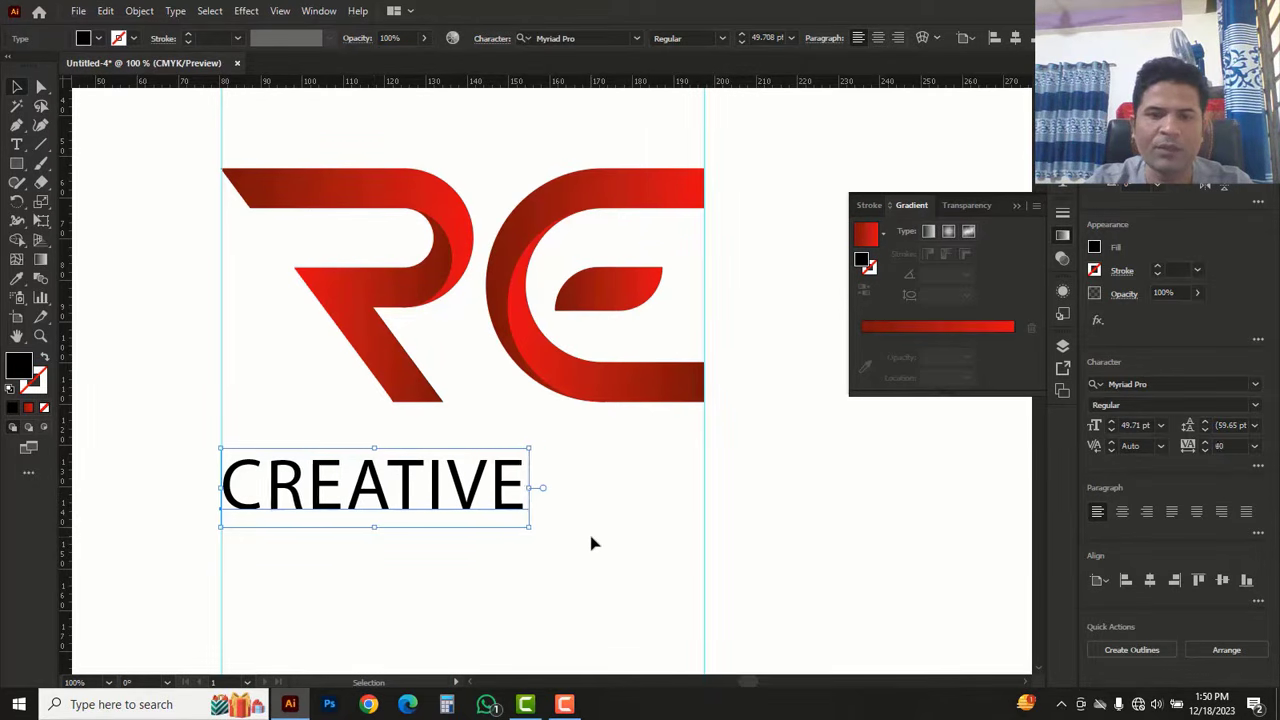
{"action": "left_click", "coordinate": [1206, 443]}
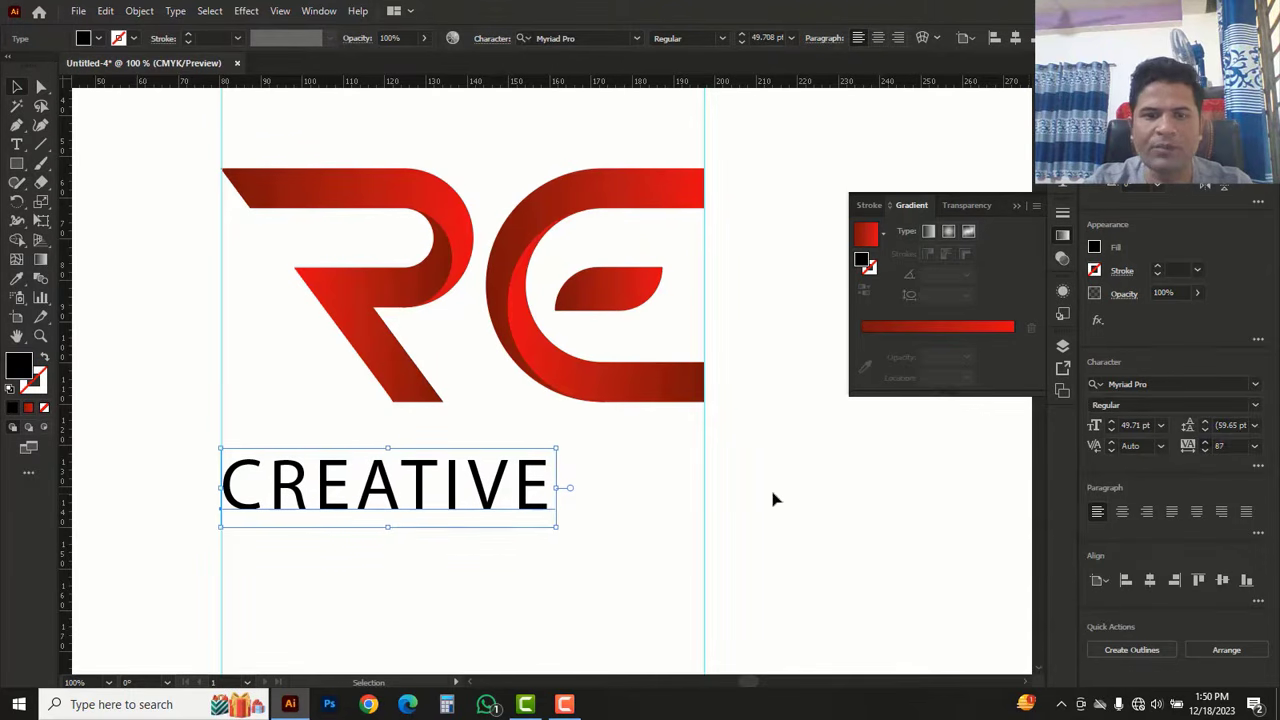
{"action": "key", "text": "alt+Right"}
{"action": "key", "text": "alt+Right"}
{"action": "key", "text": "alt+Right"}
{"action": "key", "text": "alt+Right"}
{"action": "key", "text": "alt+Right"}
{"action": "key", "text": "alt+Right"}
{"action": "key", "text": "alt+Right"}
{"action": "key", "text": "alt+Right"}
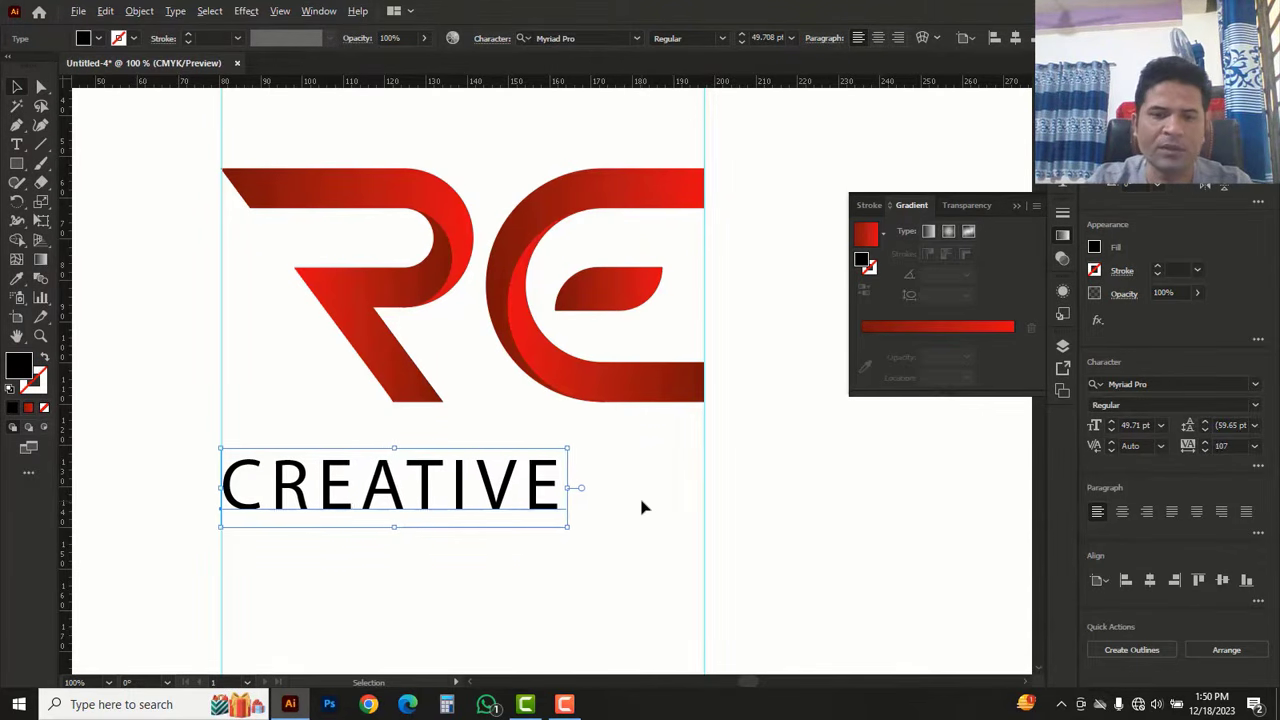
{"action": "key", "text": "alt+Right"}
{"action": "key", "text": "alt+Right"}
{"action": "key", "text": "alt+Right"}
{"action": "key", "text": "alt+Right"}
{"action": "key", "text": "alt+Right"}
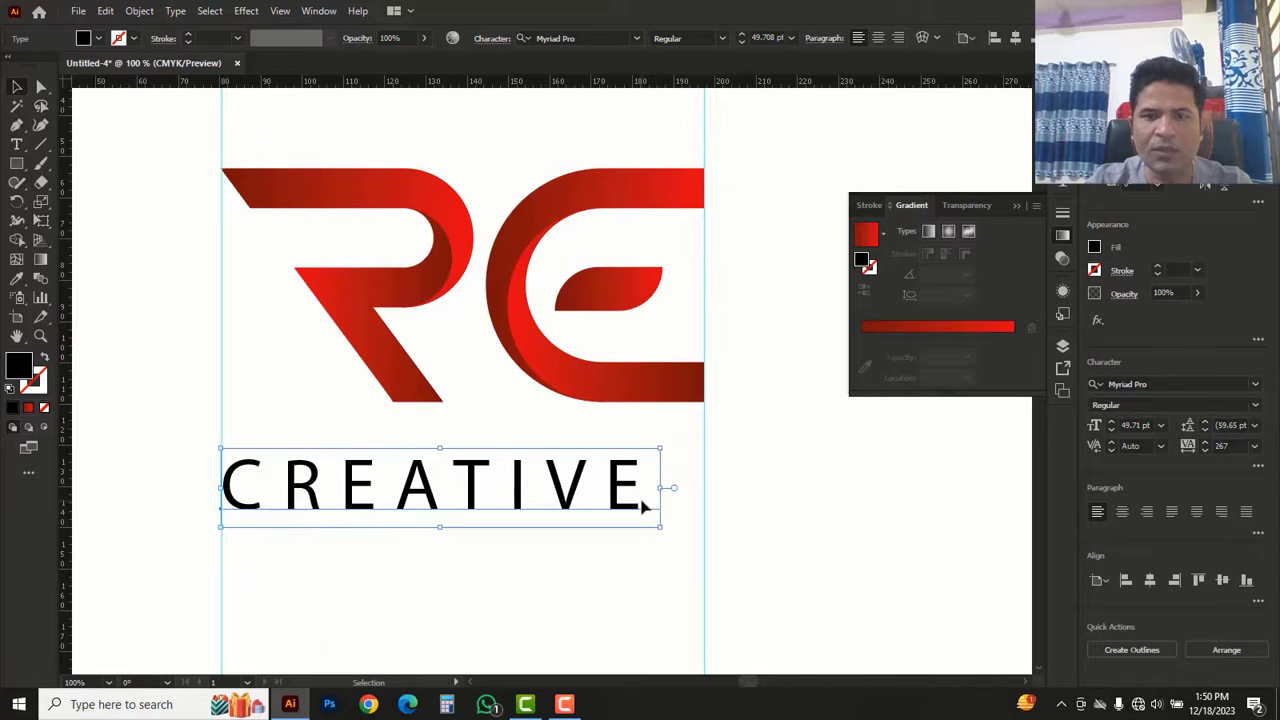
{"action": "key", "text": "alt+Right"}
{"action": "key", "text": "alt+Right"}
{"action": "key", "text": "alt+Right"}
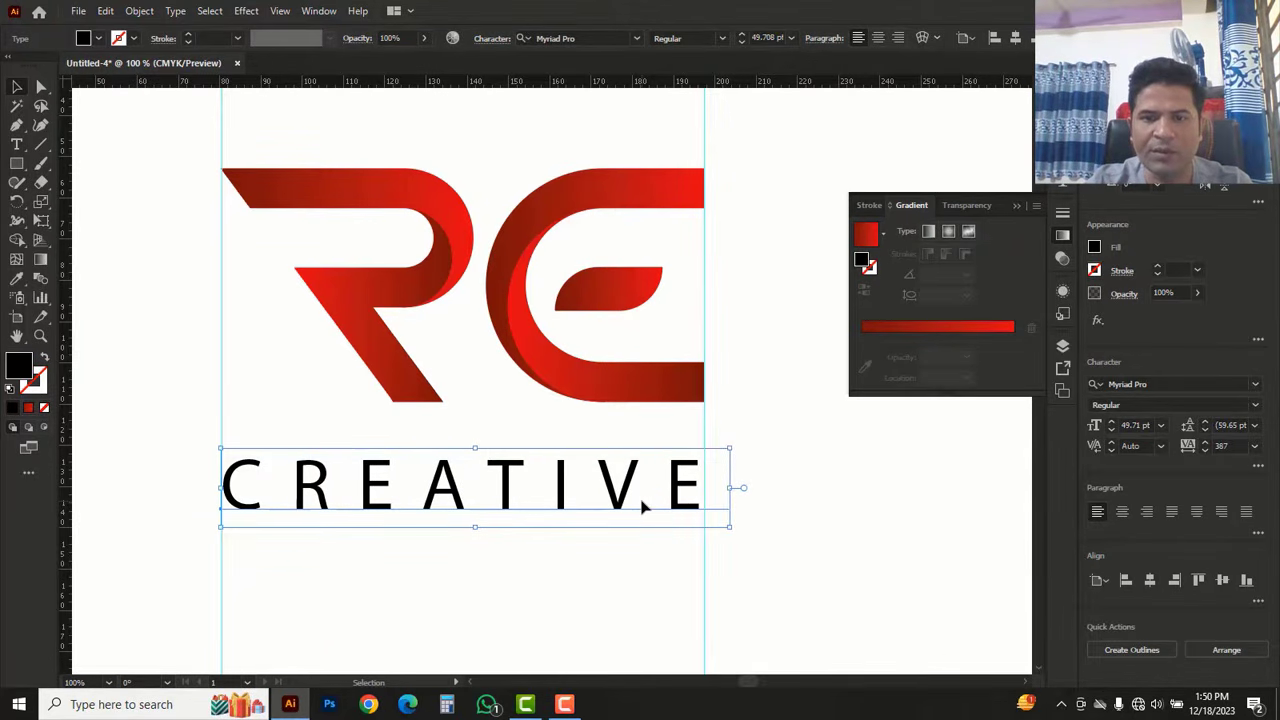
{"action": "left_click", "coordinate": [742, 530]}
{"action": "left_click_drag", "start_coordinate": [742, 530], "coordinate": [739, 529]}
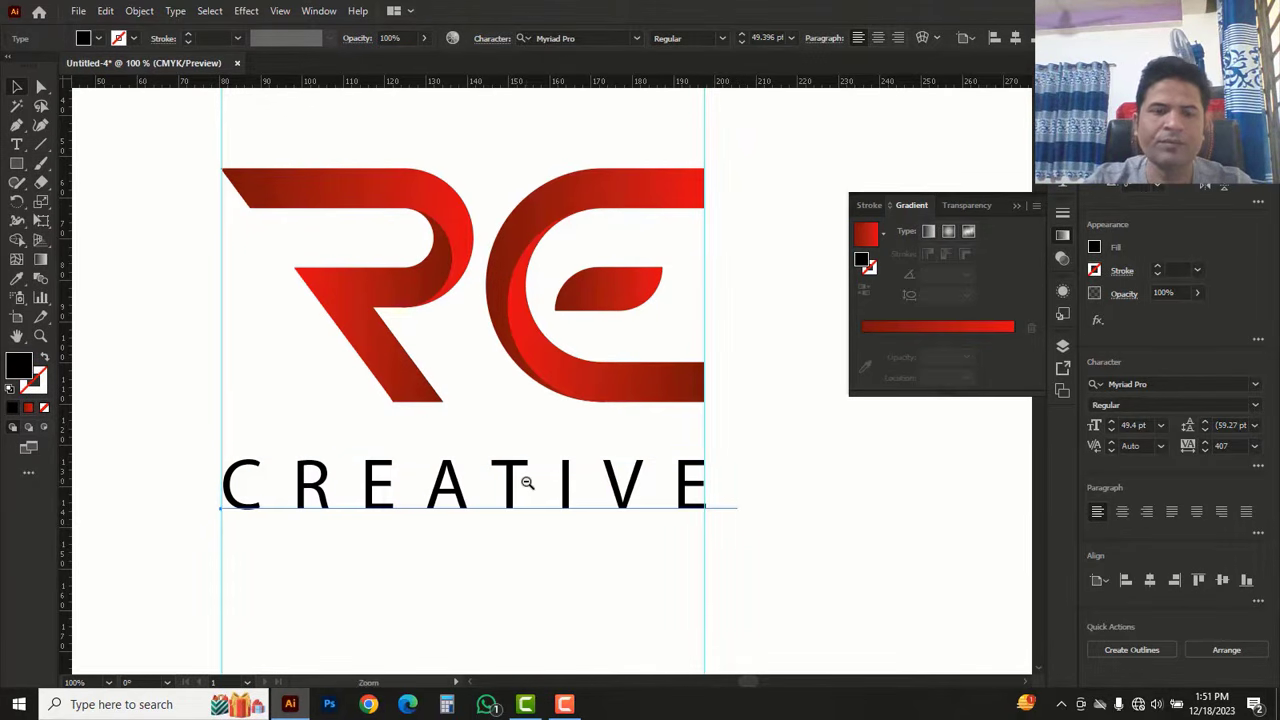
Step: Scale the CREATIVE text down proportionally to about 35.8 pt, keeping its start at the left guide
{"action": "key", "text": "ctrl+minus"}
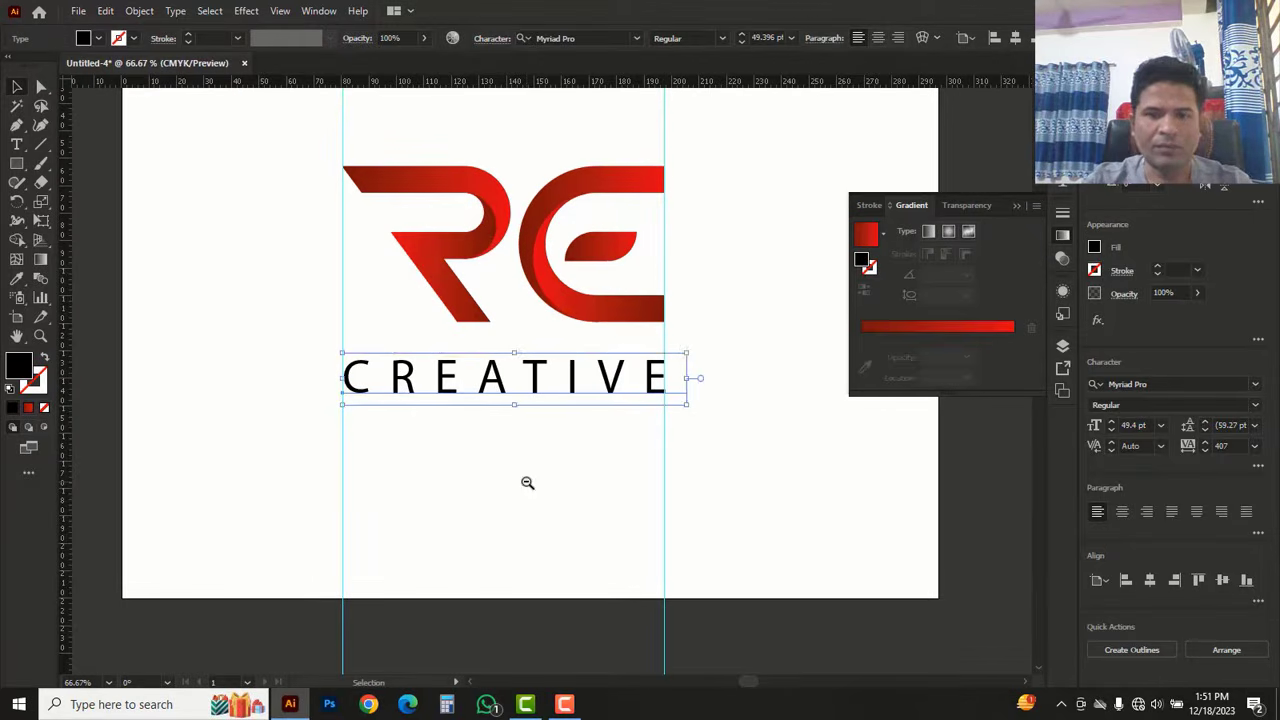
{"action": "left_click", "coordinate": [686, 354]}
{"action": "left_click_drag", "start_coordinate": [686, 354], "coordinate": [592, 369]}
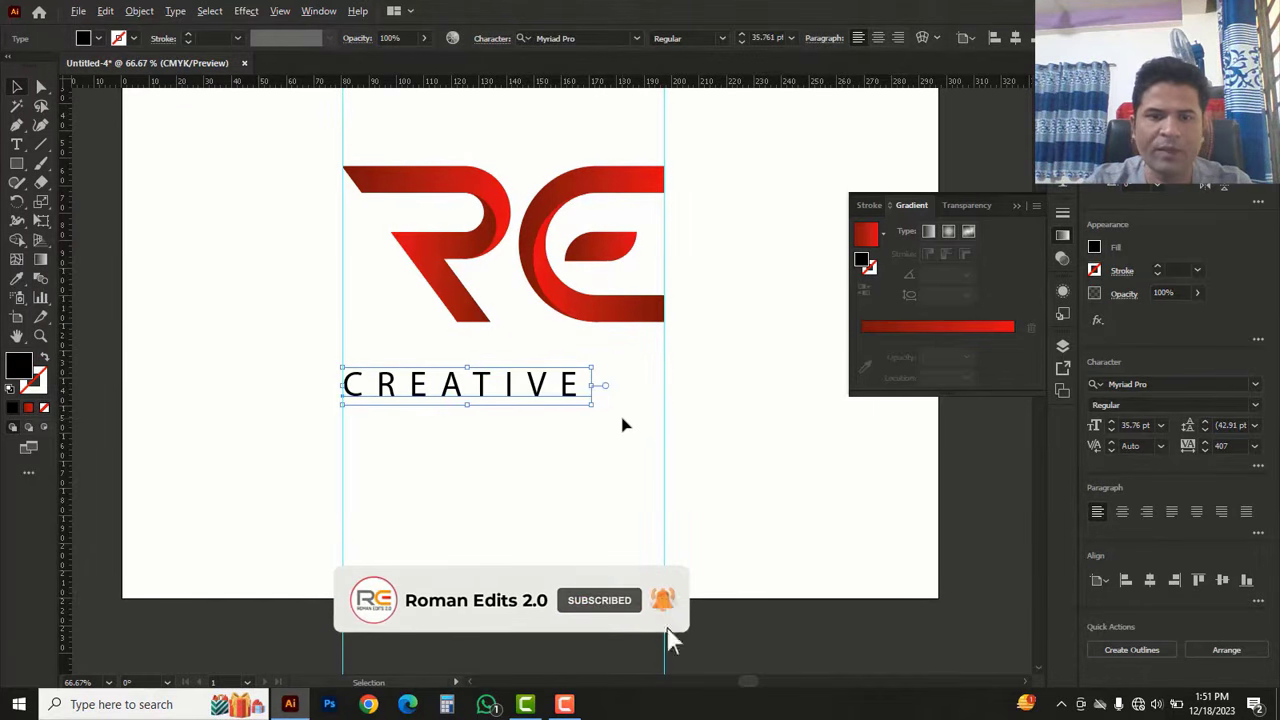
Step: Increase the CREATIVE text's tracking to 767 so its letters reach the right guide, and deselect it
{"action": "key", "text": "alt+Right"}
{"action": "key", "text": "alt+Right"}
{"action": "key", "text": "alt+Right"}
{"action": "key", "text": "alt+Right"}
{"action": "key", "text": "alt+Right"}
{"action": "key", "text": "alt+Right"}
{"action": "key", "text": "alt+Right"}
{"action": "key", "text": "alt+Right"}
{"action": "key", "text": "alt+Right"}
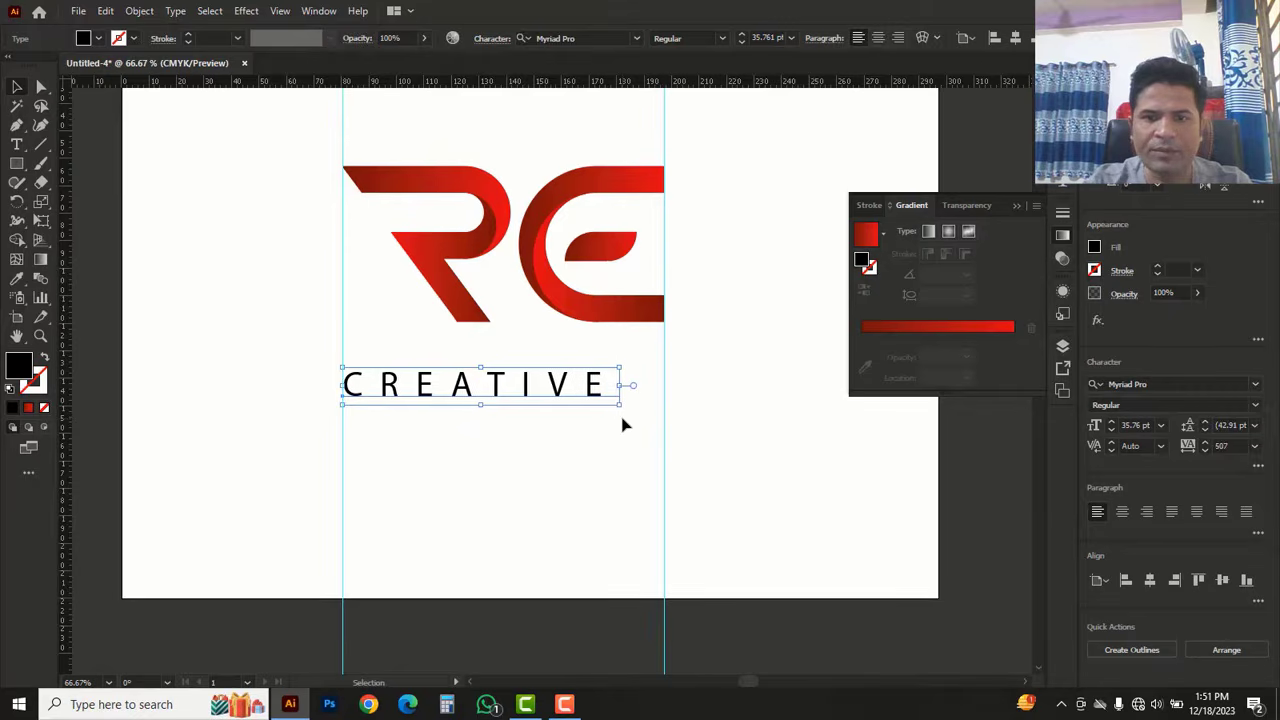
{"action": "key", "text": "alt+Right"}
{"action": "key", "text": "alt+Right"}
{"action": "key", "text": "alt+Right"}
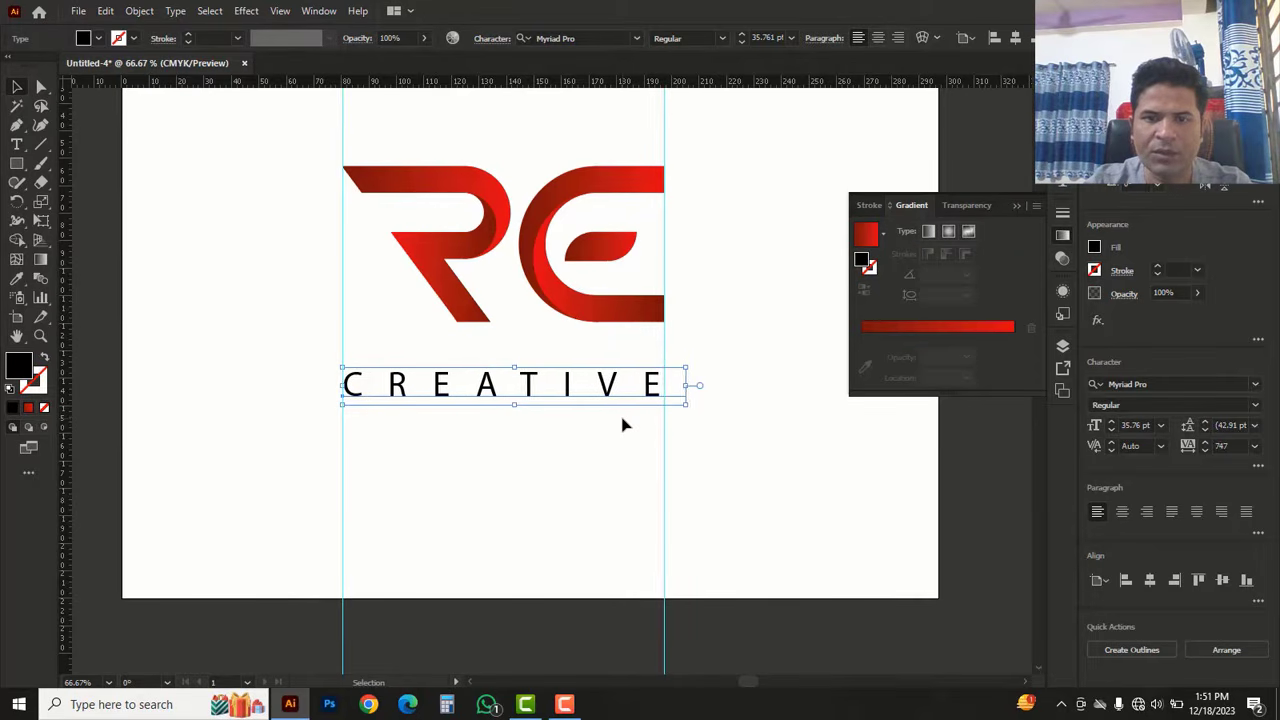
{"action": "key", "text": "alt+Right"}
{"action": "left_click", "coordinate": [612, 443]}
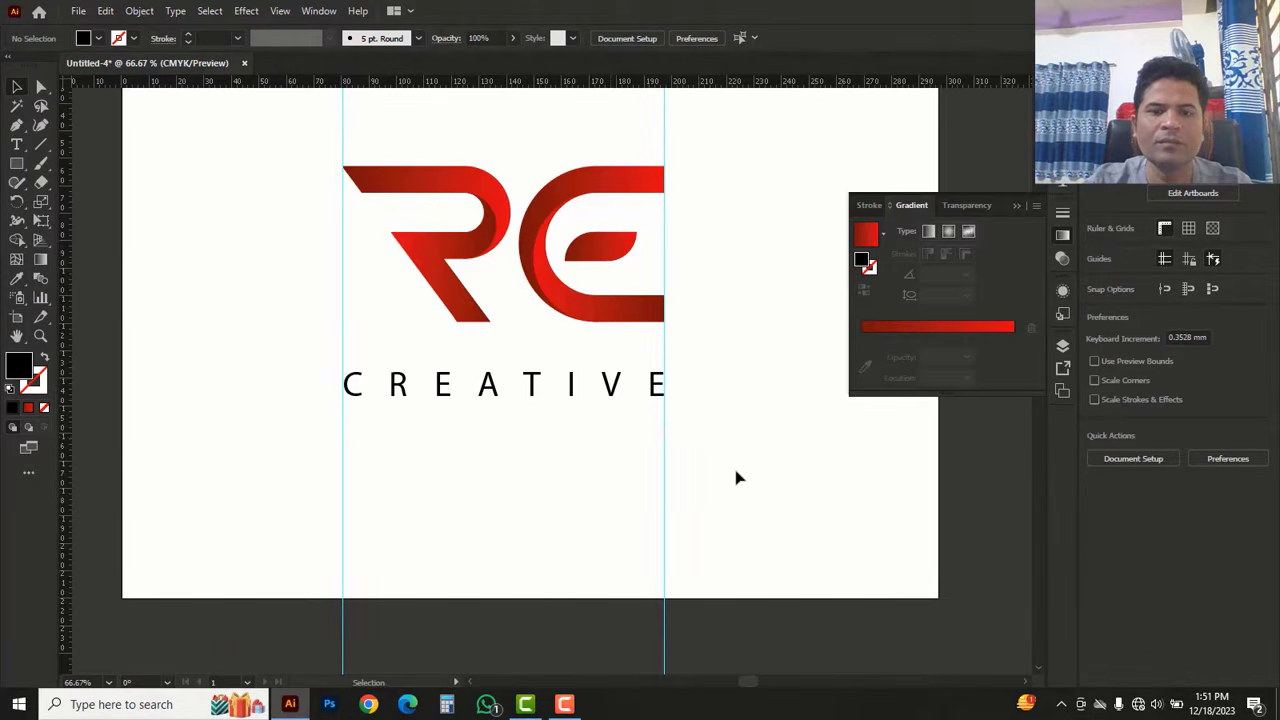
Step: Delete both vertical guides
{"action": "left_click_drag", "start_coordinate": [741, 470], "coordinate": [244, 531]}
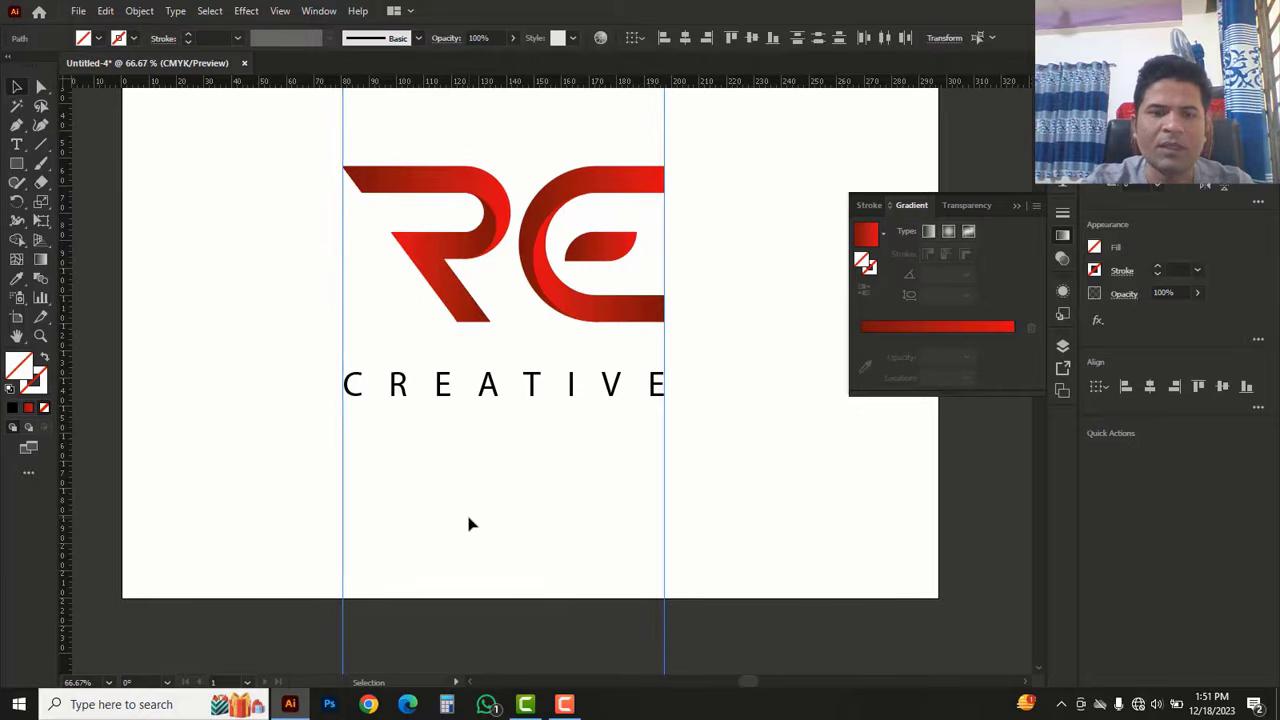
{"action": "key", "text": "Delete"}
{"action": "key", "text": "space"}
{"action": "left_click_drag", "start_coordinate": [704, 380], "coordinate": [666, 423]}
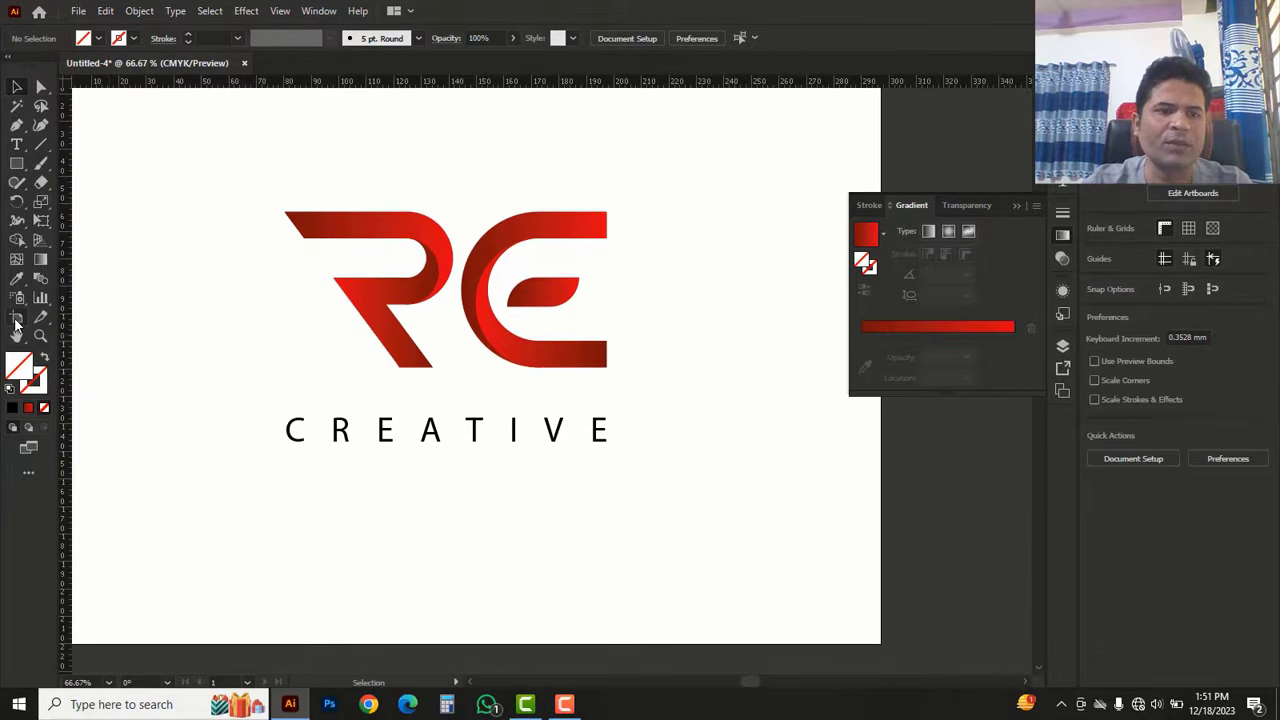
Step: Resize the artboard to 120 mm wide by 120 mm high and leave artboard editing
{"action": "left_click", "coordinate": [16, 320]}
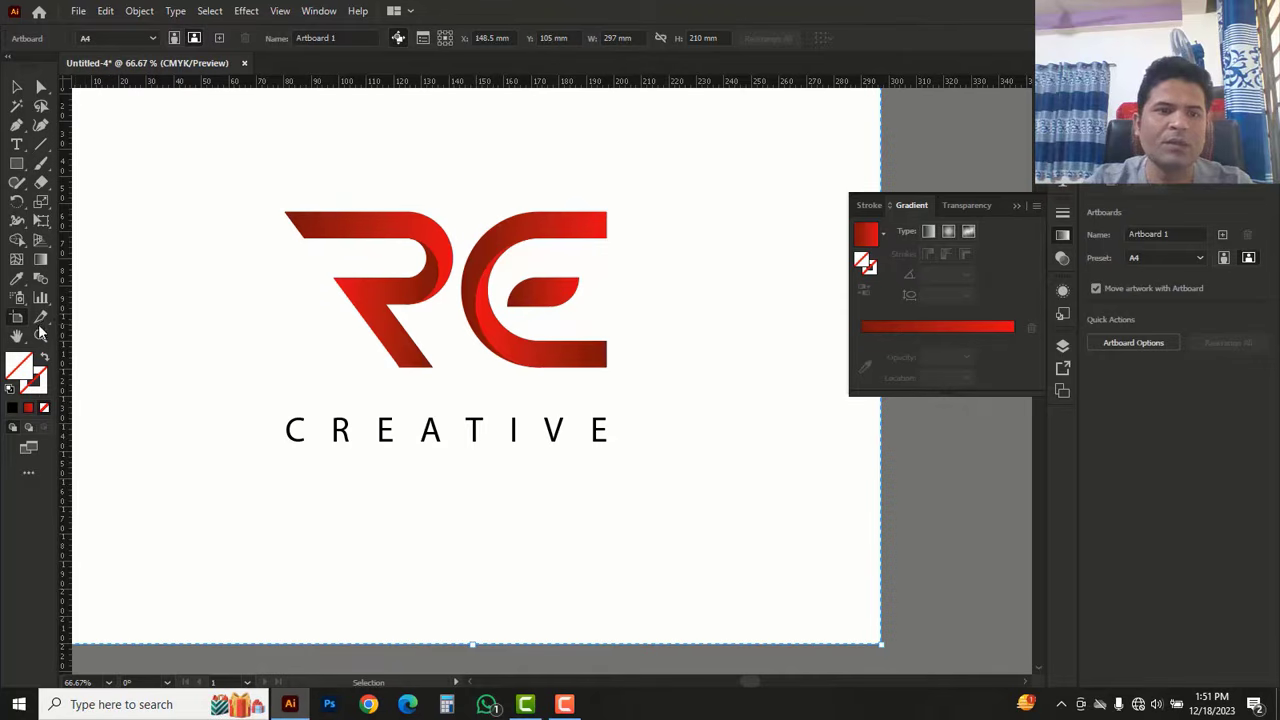
{"action": "double_click", "coordinate": [17, 321]}
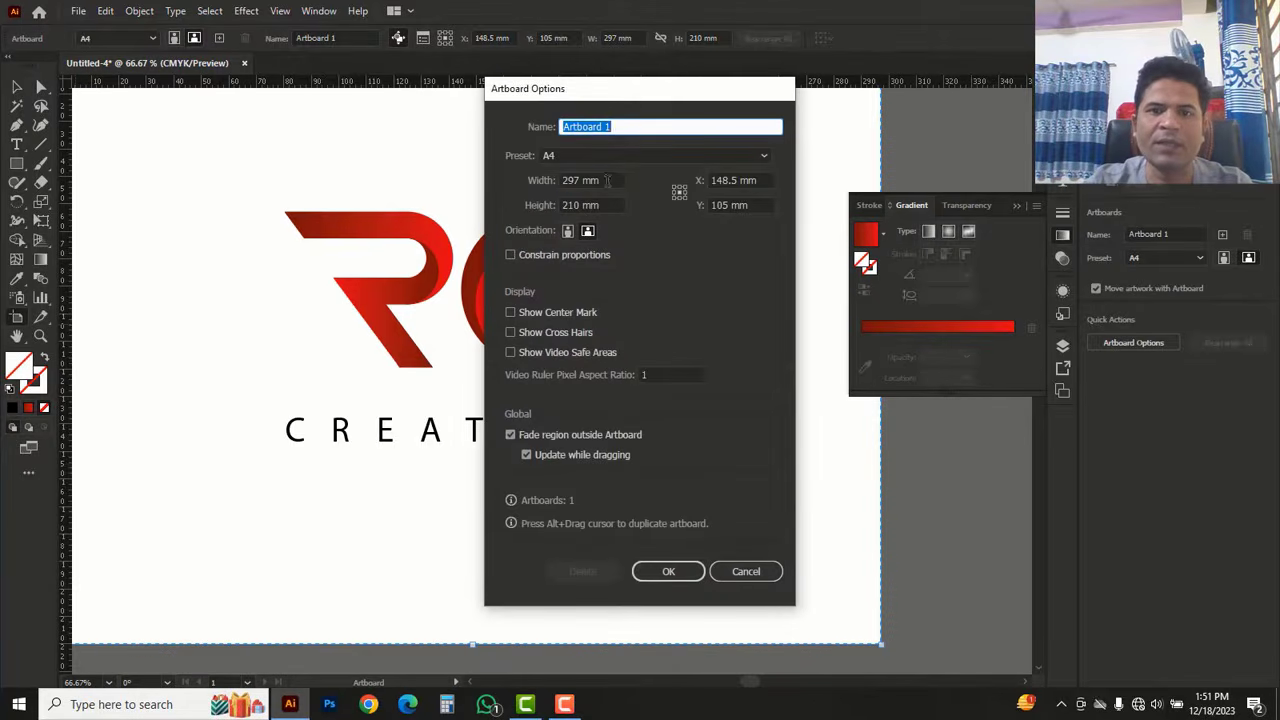
{"action": "left_click", "coordinate": [540, 180]}
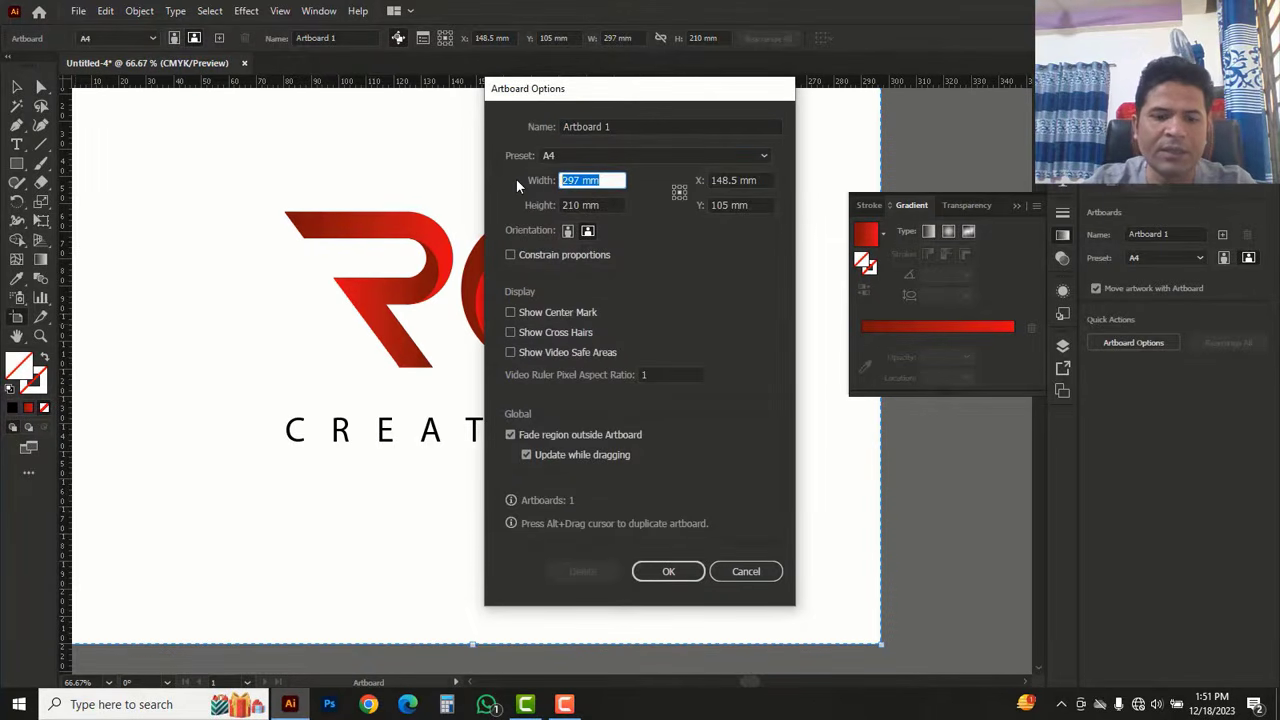
{"action": "type", "text": "120"}
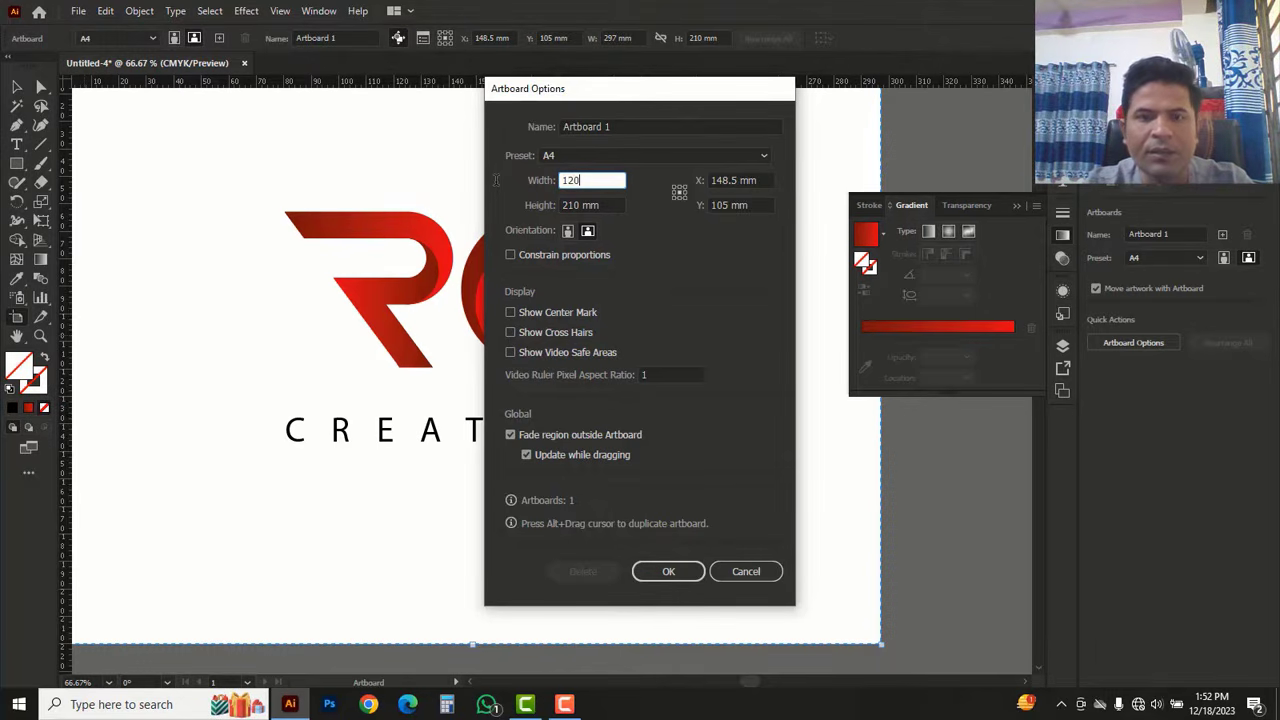
{"action": "left_click", "coordinate": [540, 205]}
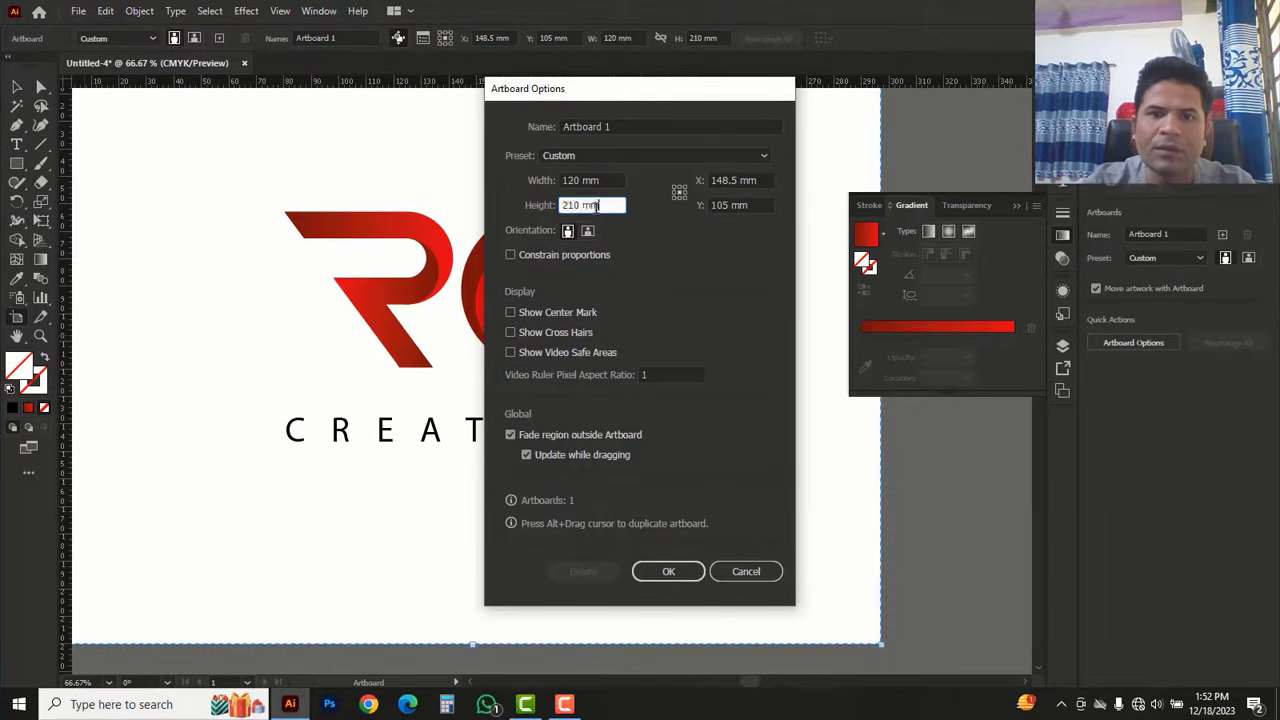
{"action": "type", "text": "120"}
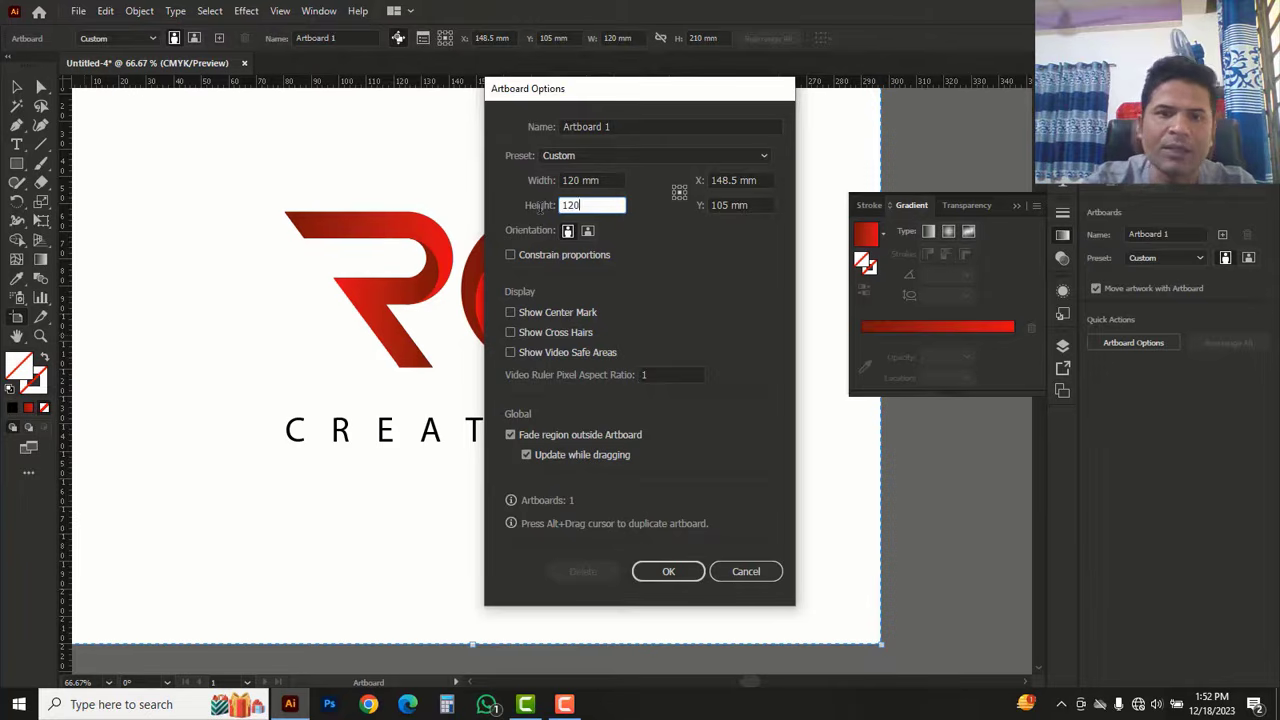
{"action": "left_click", "coordinate": [668, 571]}
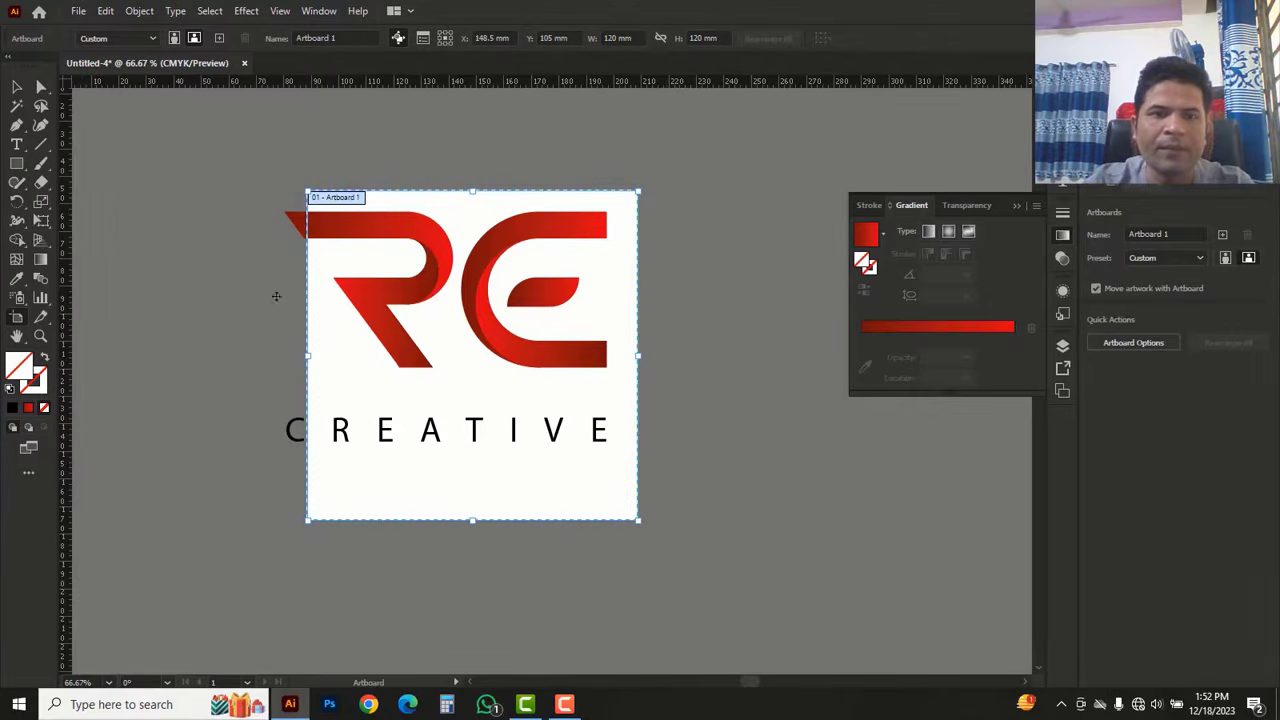
{"action": "left_click", "coordinate": [16, 88]}
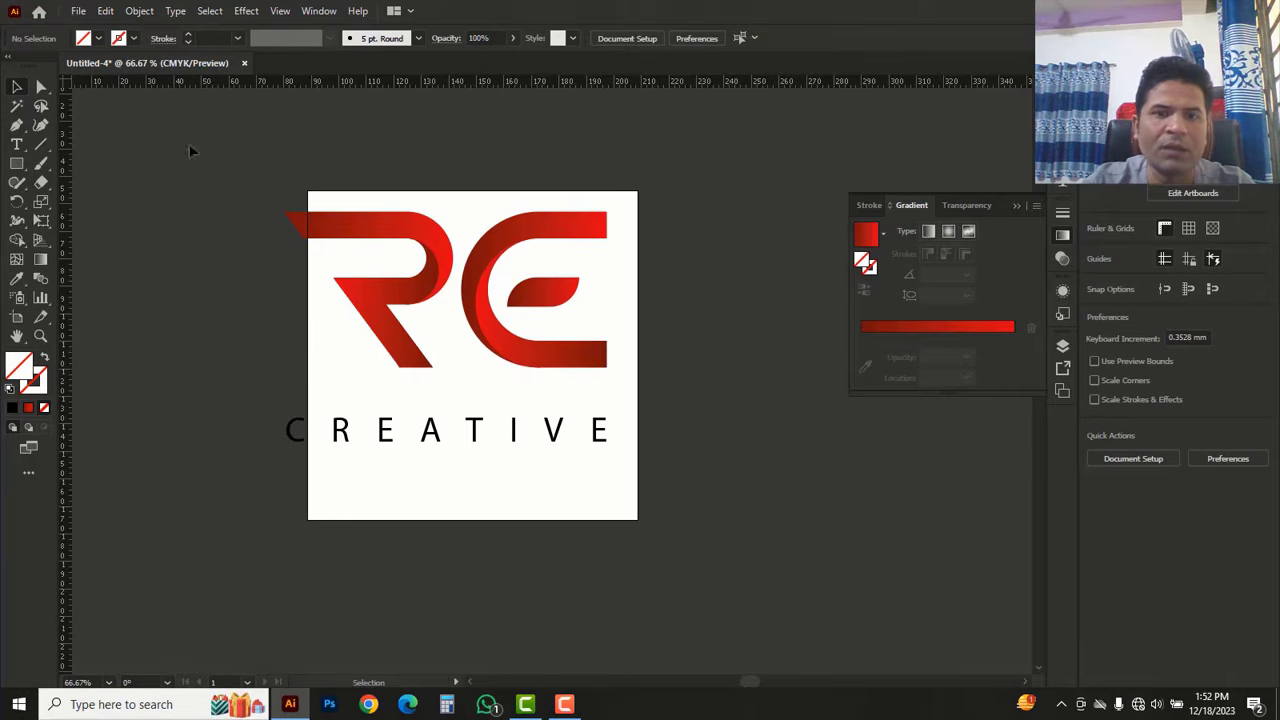
Step: Scale the whole logo with its text down to about 98 mm wide and move it to the middle of the artboard
{"action": "key", "text": "ctrl+a"}
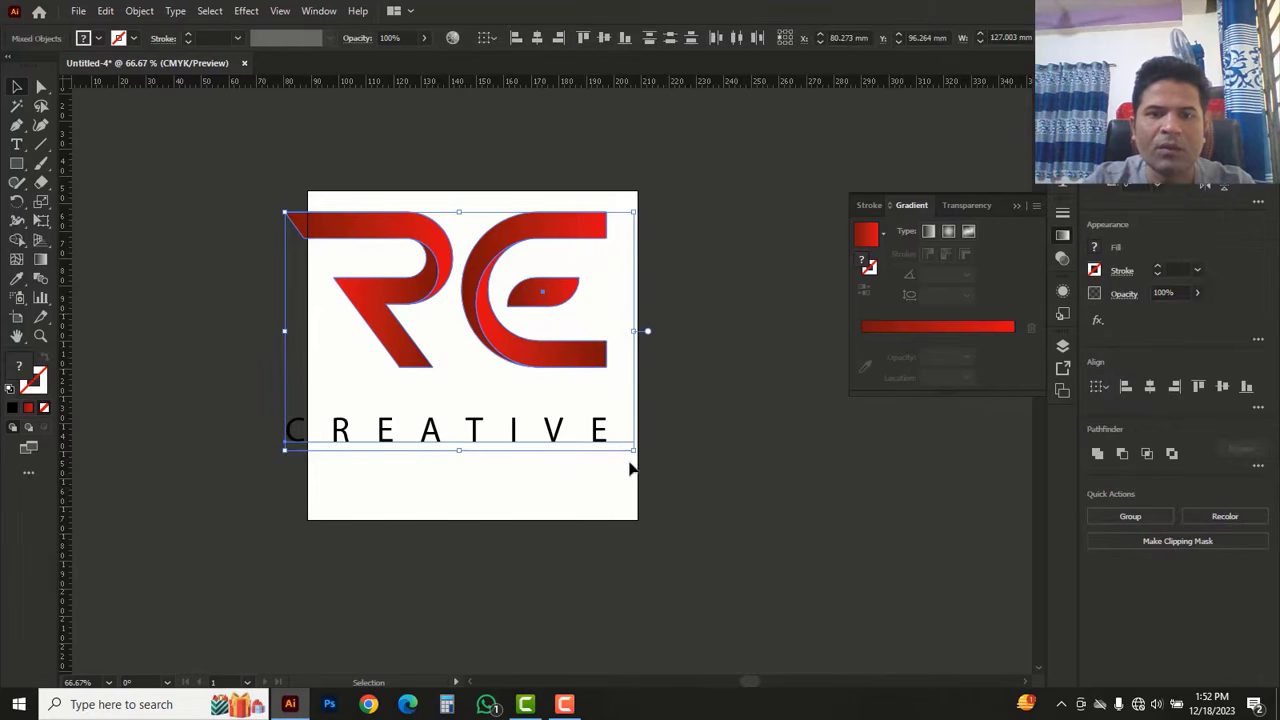
{"action": "left_click_drag", "start_coordinate": [634, 450], "coordinate": [595, 422]}
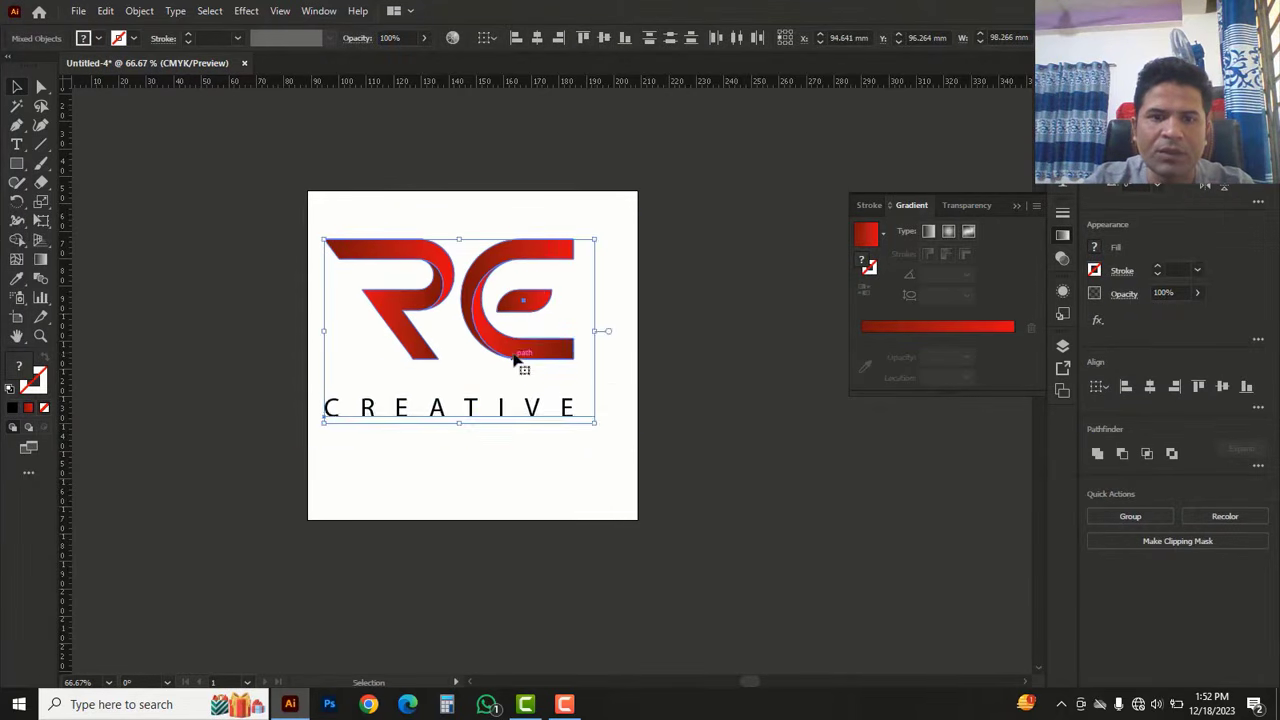
{"action": "left_click_drag", "start_coordinate": [517, 360], "coordinate": [531, 392]}
{"action": "key", "text": "ctrl+1"}
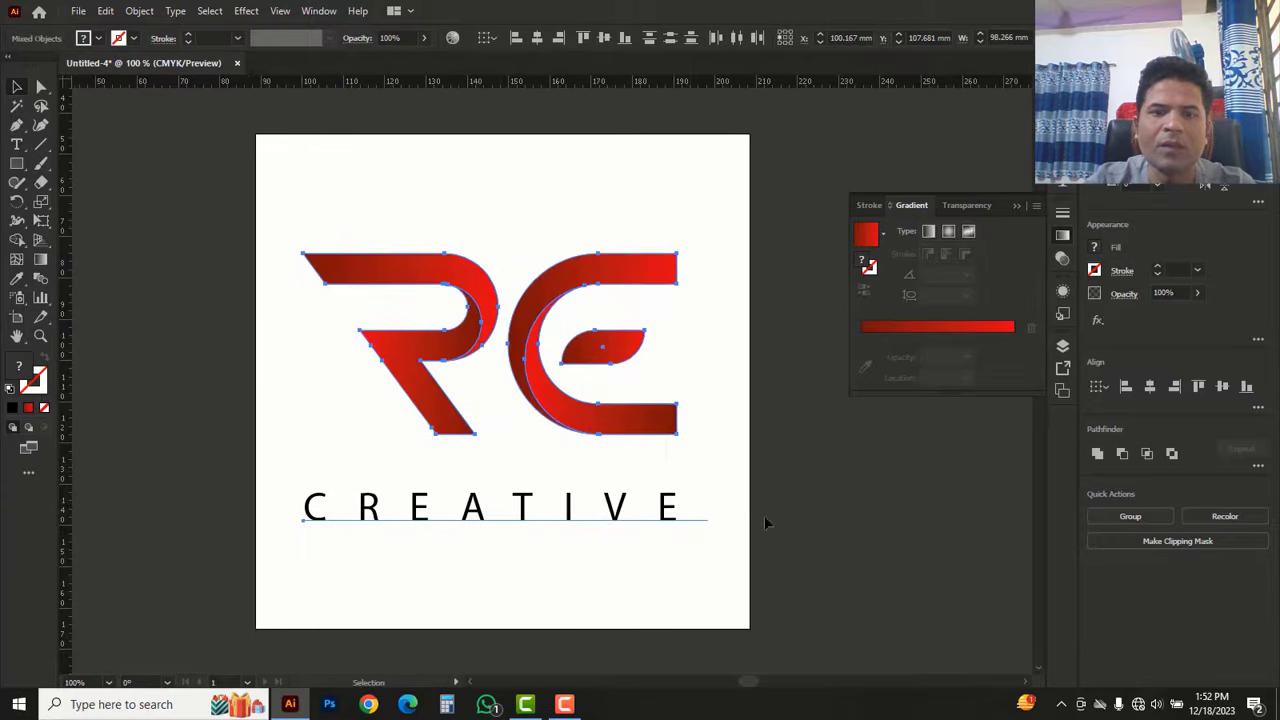
Step: Move the CREATIVE text up closer to the RE letters and fill it with 68% black
{"action": "left_click", "coordinate": [764, 522]}
{"action": "left_click_drag", "start_coordinate": [630, 520], "coordinate": [615, 493]}
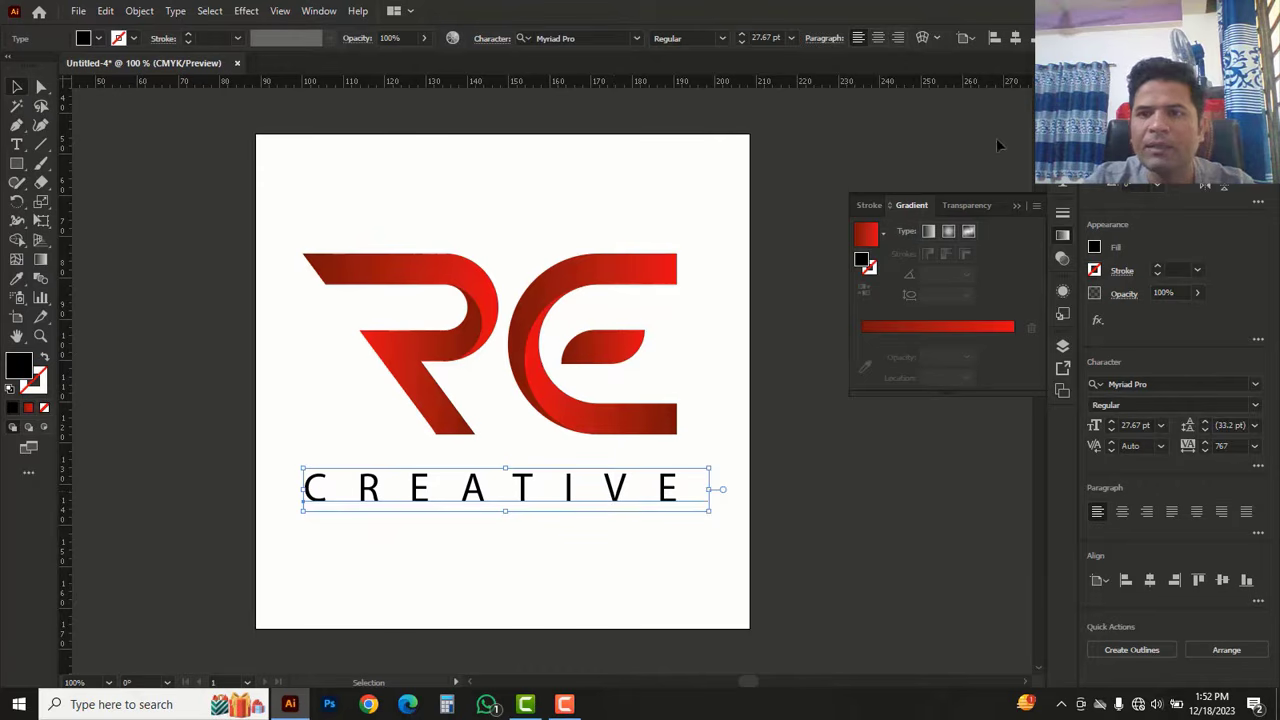
{"action": "key", "text": "F6"}
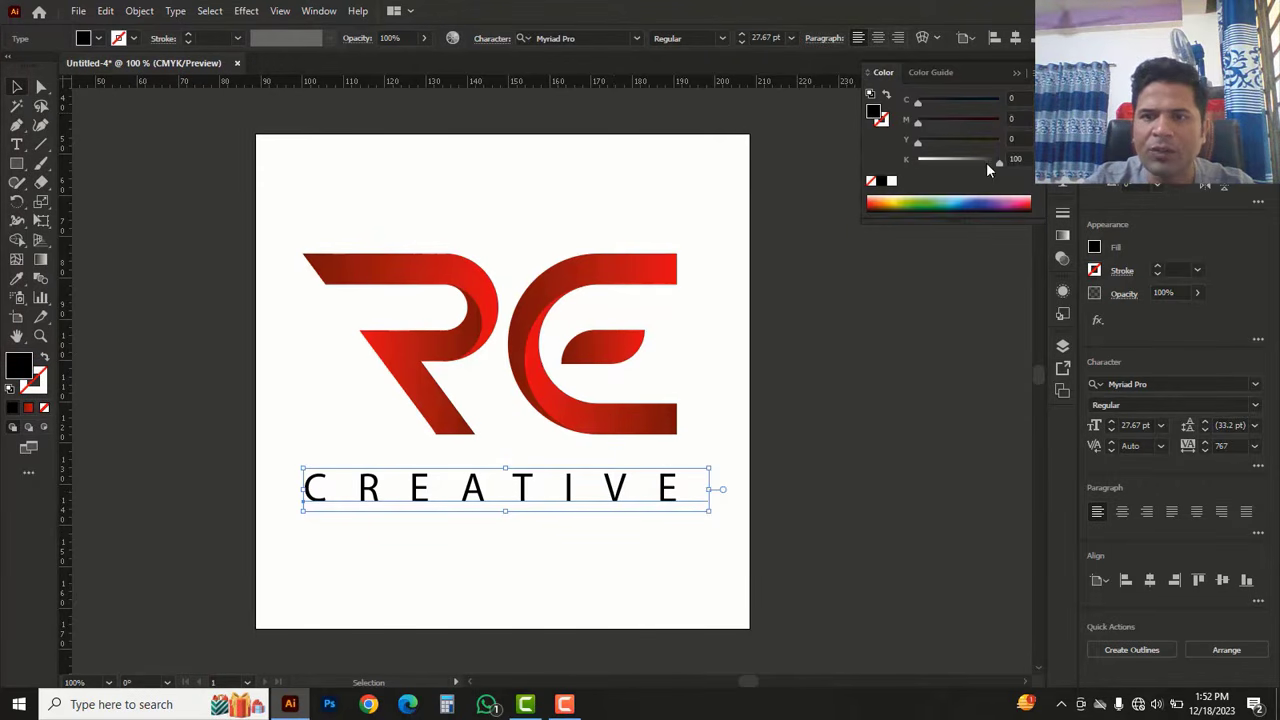
{"action": "left_click_drag", "start_coordinate": [986, 162], "coordinate": [974, 167]}
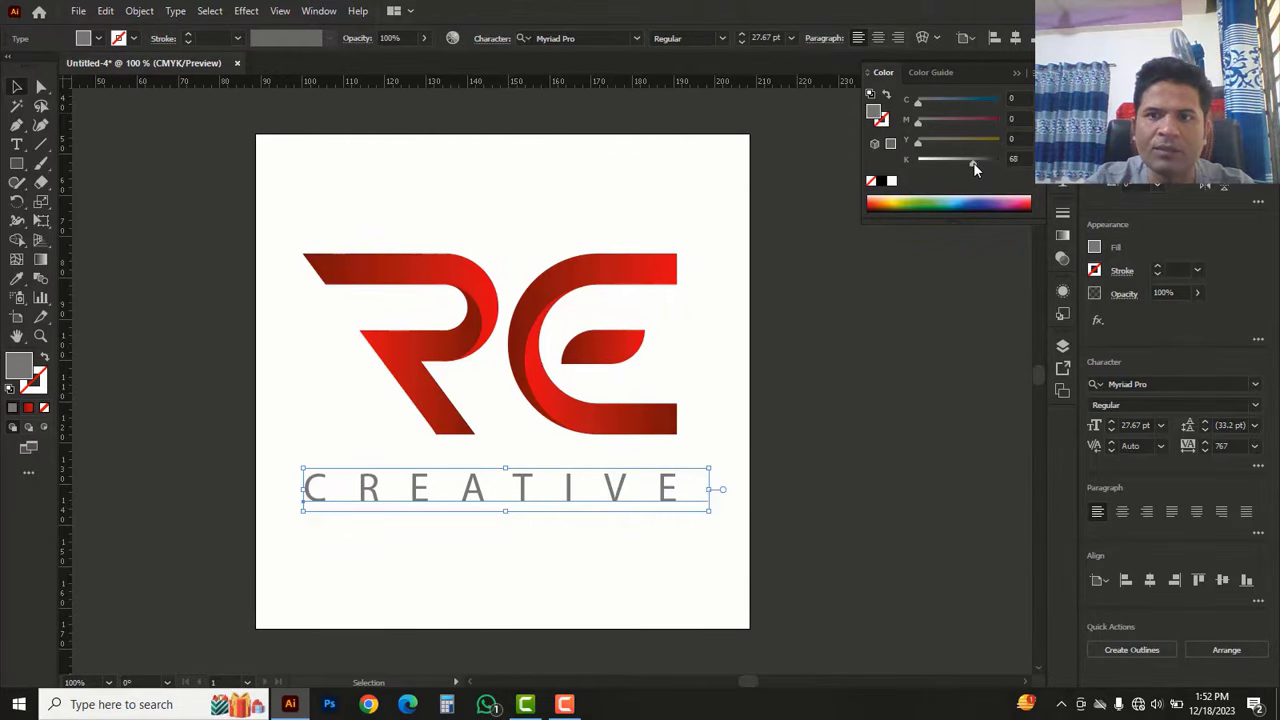
{"action": "left_click", "coordinate": [885, 398]}
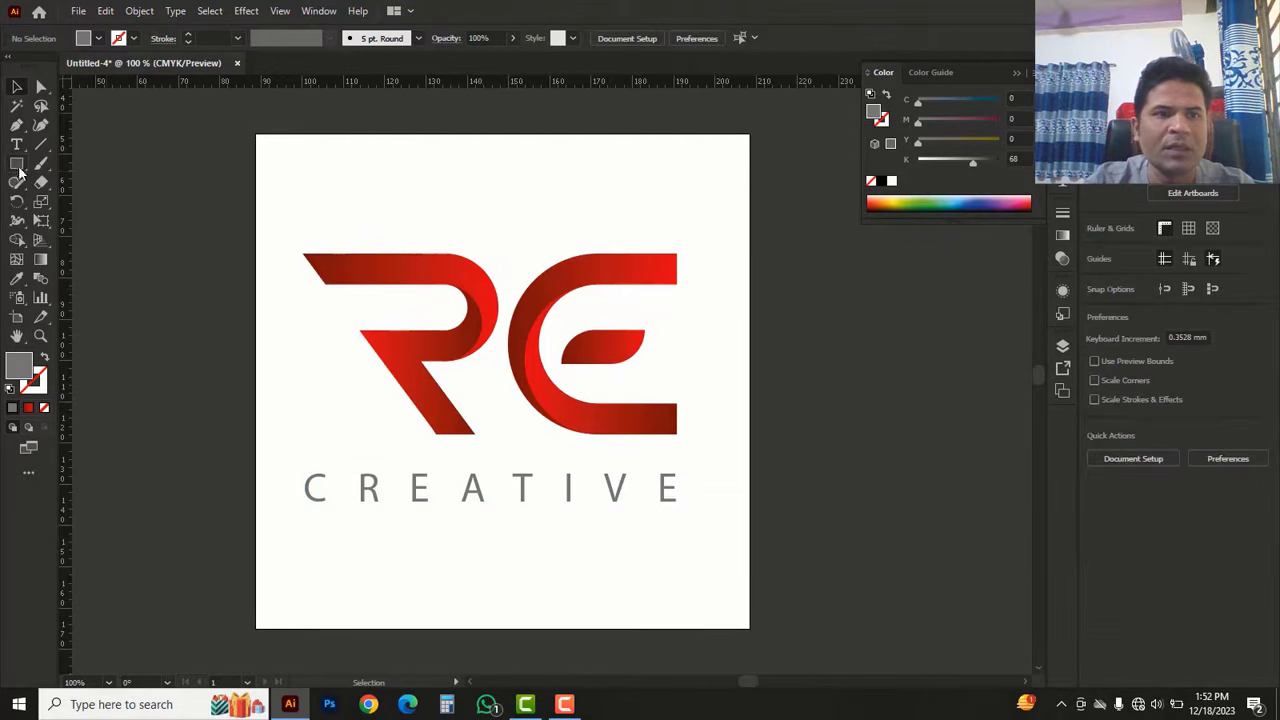
Step: Draw a wide, flat rectangle that covers the CREATIVE text with a small margin around it
{"action": "left_click", "coordinate": [17, 164]}
{"action": "left_click", "coordinate": [67, 168]}
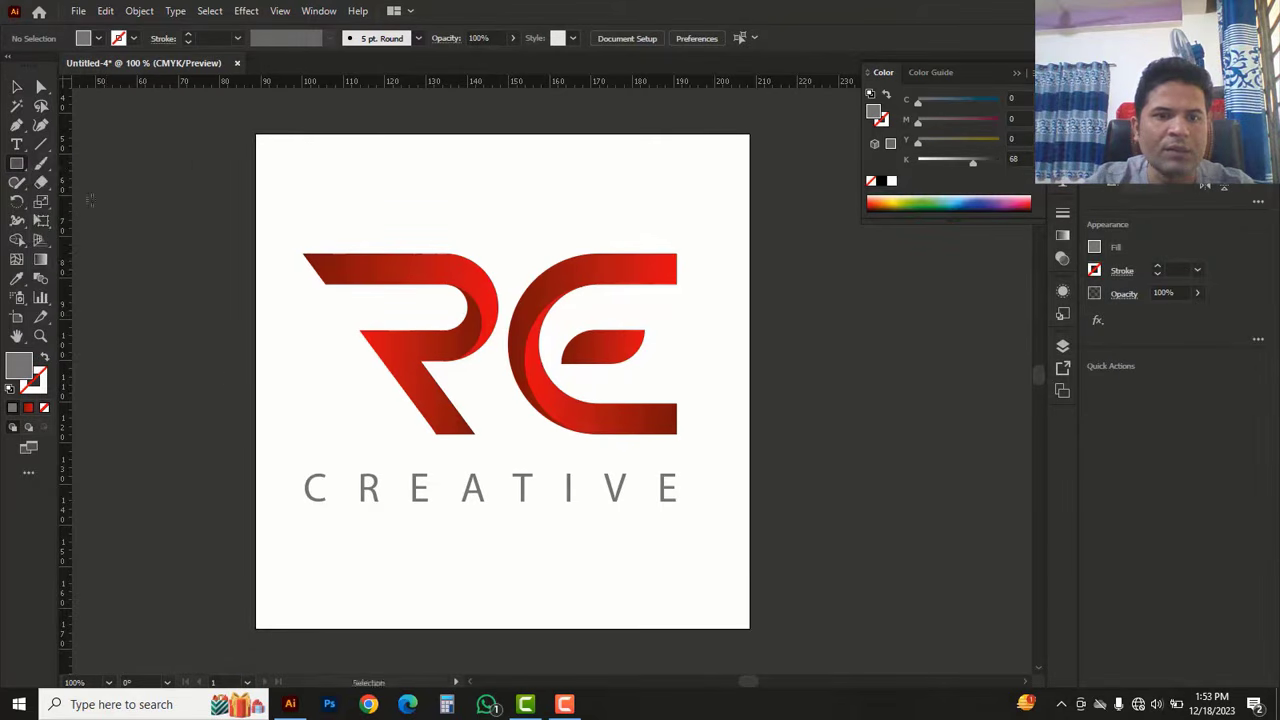
{"action": "left_click_drag", "start_coordinate": [284, 461], "coordinate": [698, 513]}
{"action": "left_click", "coordinate": [16, 89]}
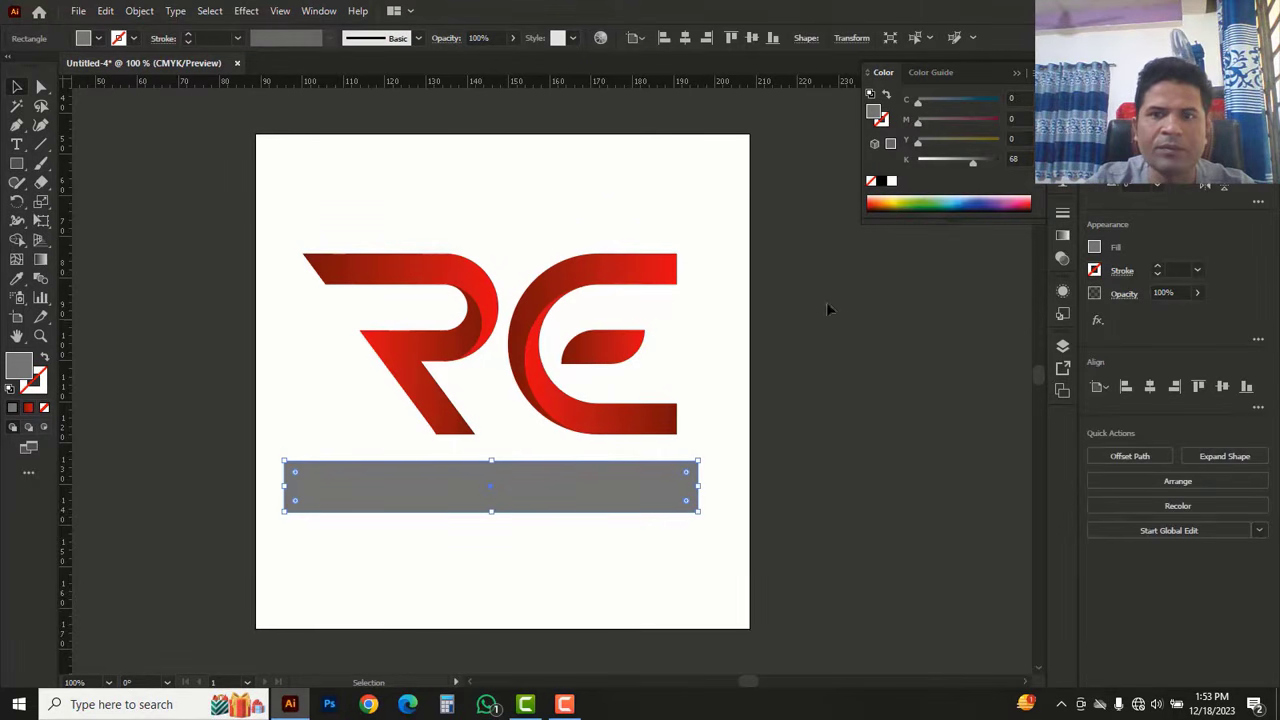
Step: Fill the rectangle over the CREATIVE text with teal (C 100, M 0, Y 44, K 0) and send it to the back
{"action": "left_click_drag", "start_coordinate": [966, 170], "coordinate": [918, 166]}
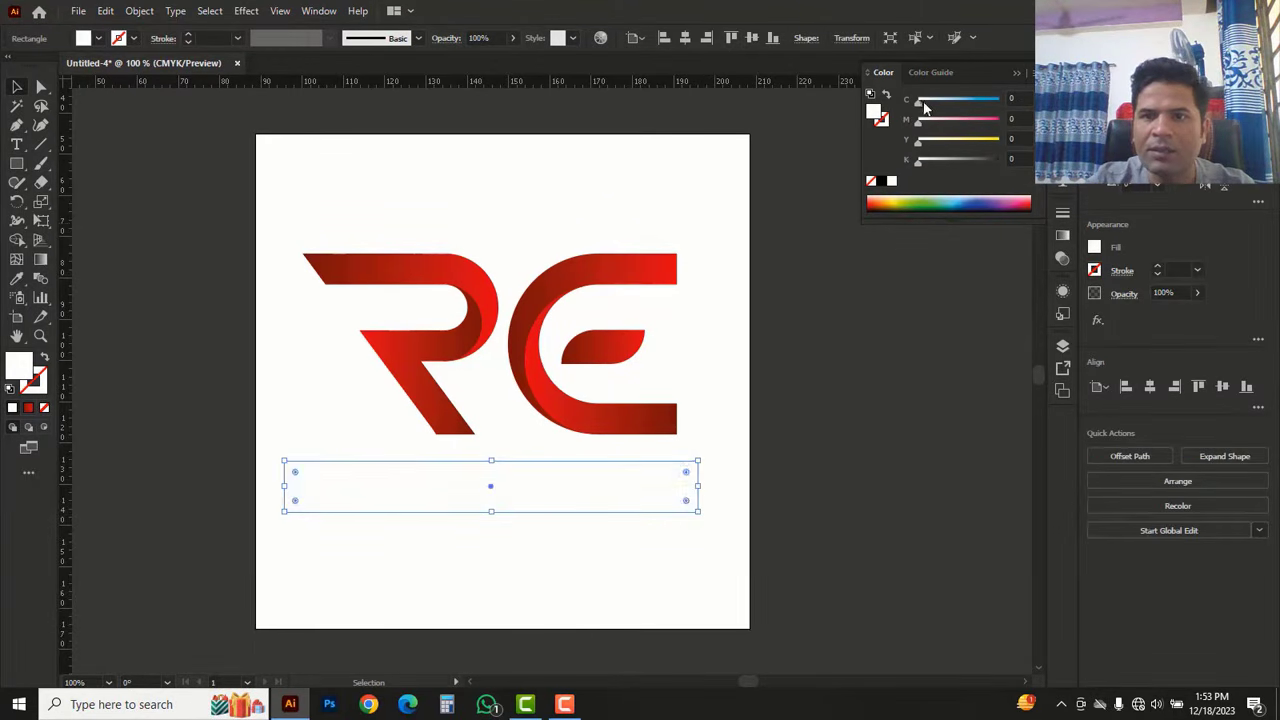
{"action": "left_click_drag", "start_coordinate": [920, 101], "coordinate": [998, 101]}
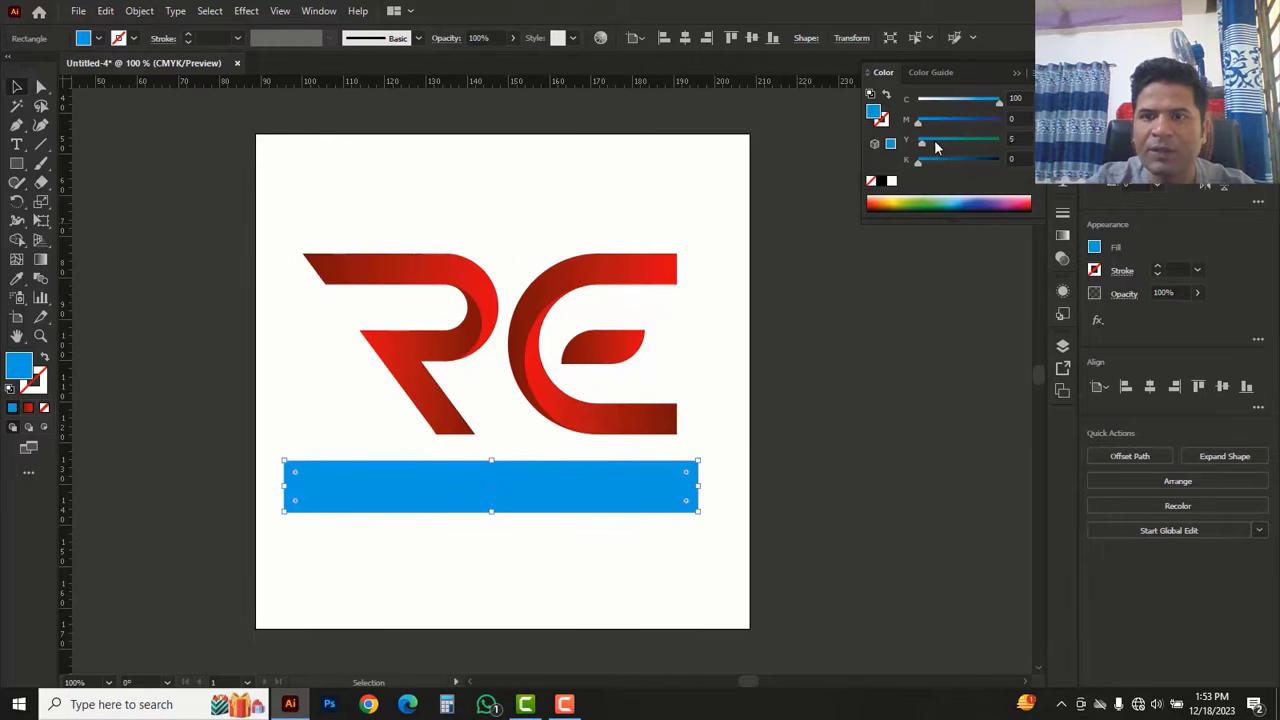
{"action": "right_click", "coordinate": [665, 502]}
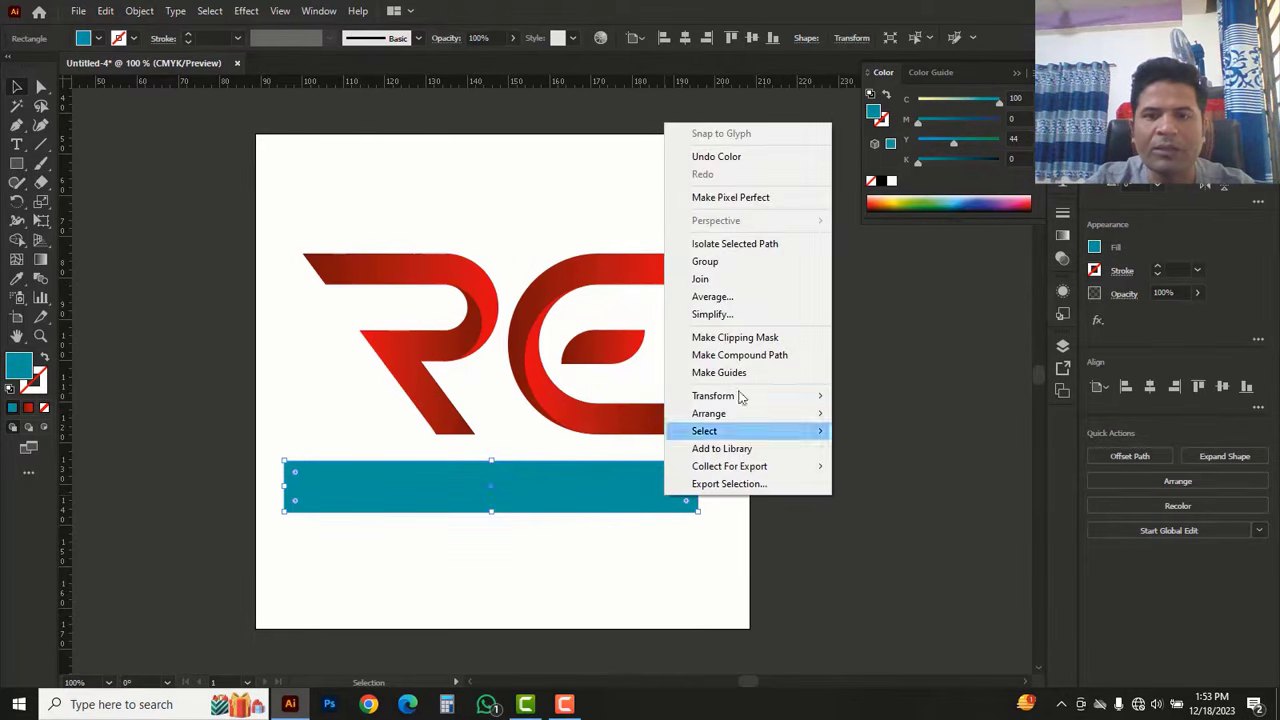
{"action": "mouse_move", "coordinate": [745, 413]}
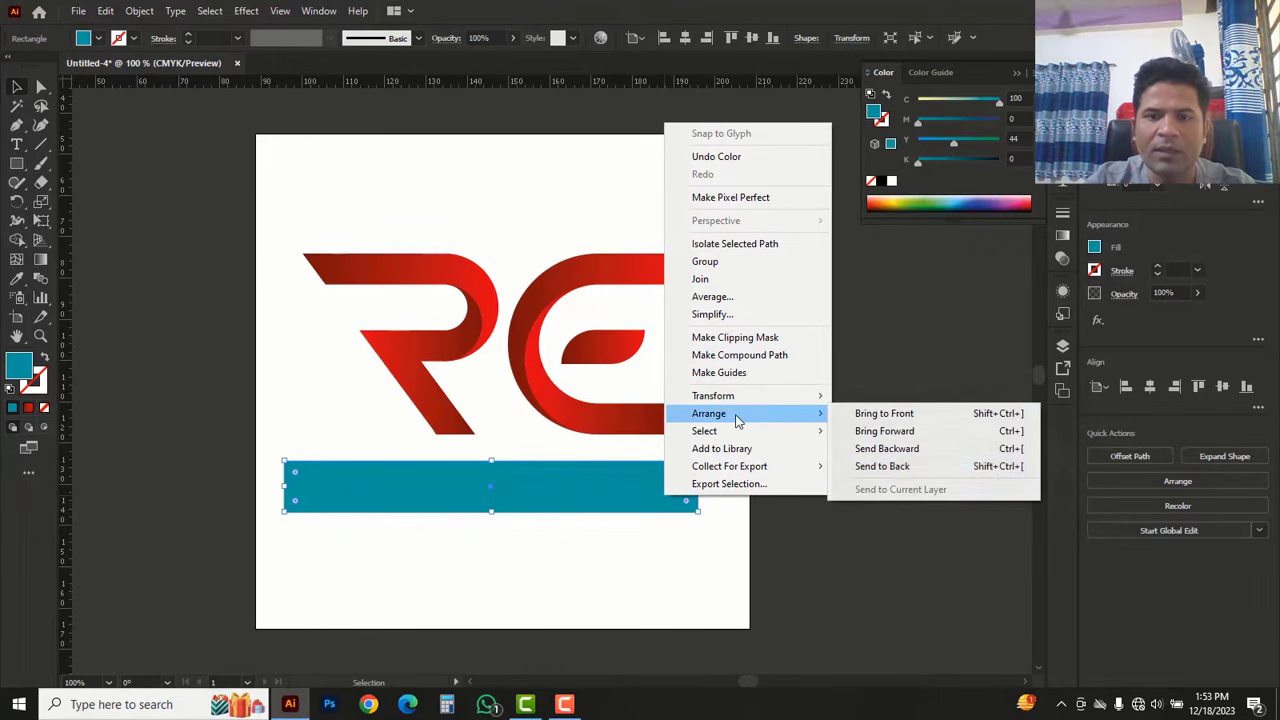
{"action": "left_click", "coordinate": [880, 466]}
{"action": "left_click", "coordinate": [733, 524]}
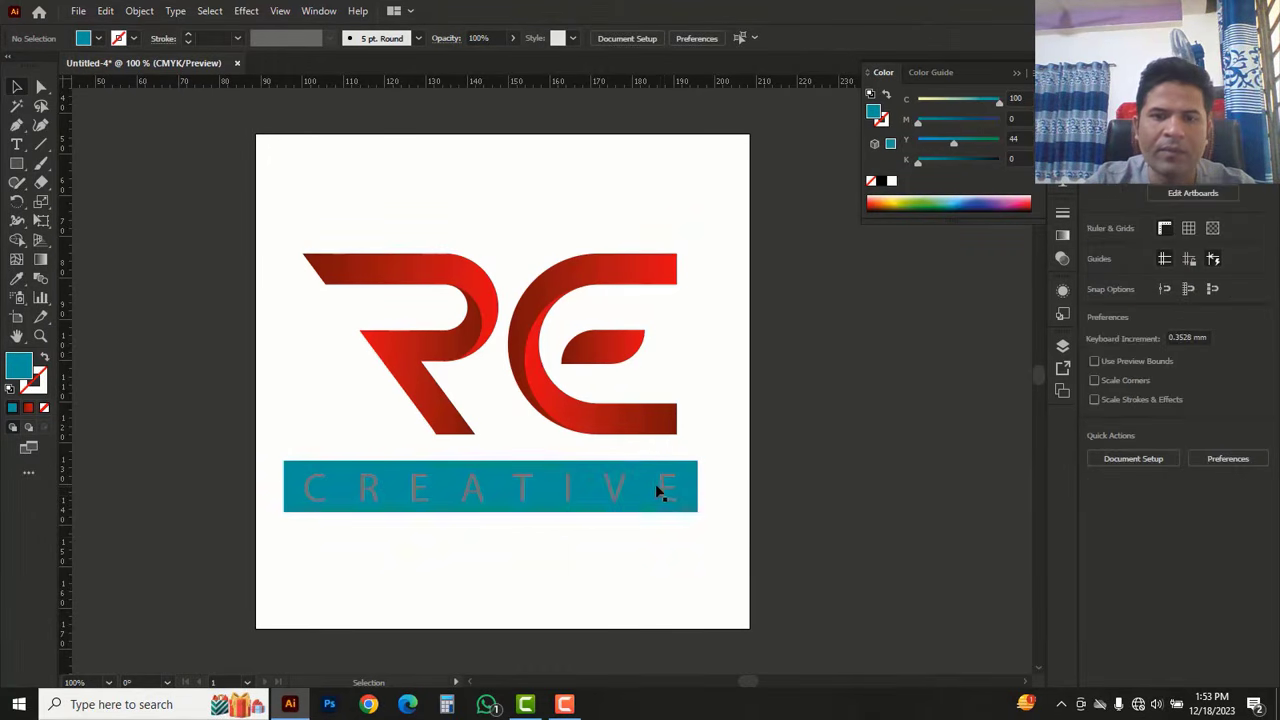
Step: Fill the CREATIVE text with white and deselect it
{"action": "left_click", "coordinate": [662, 485]}
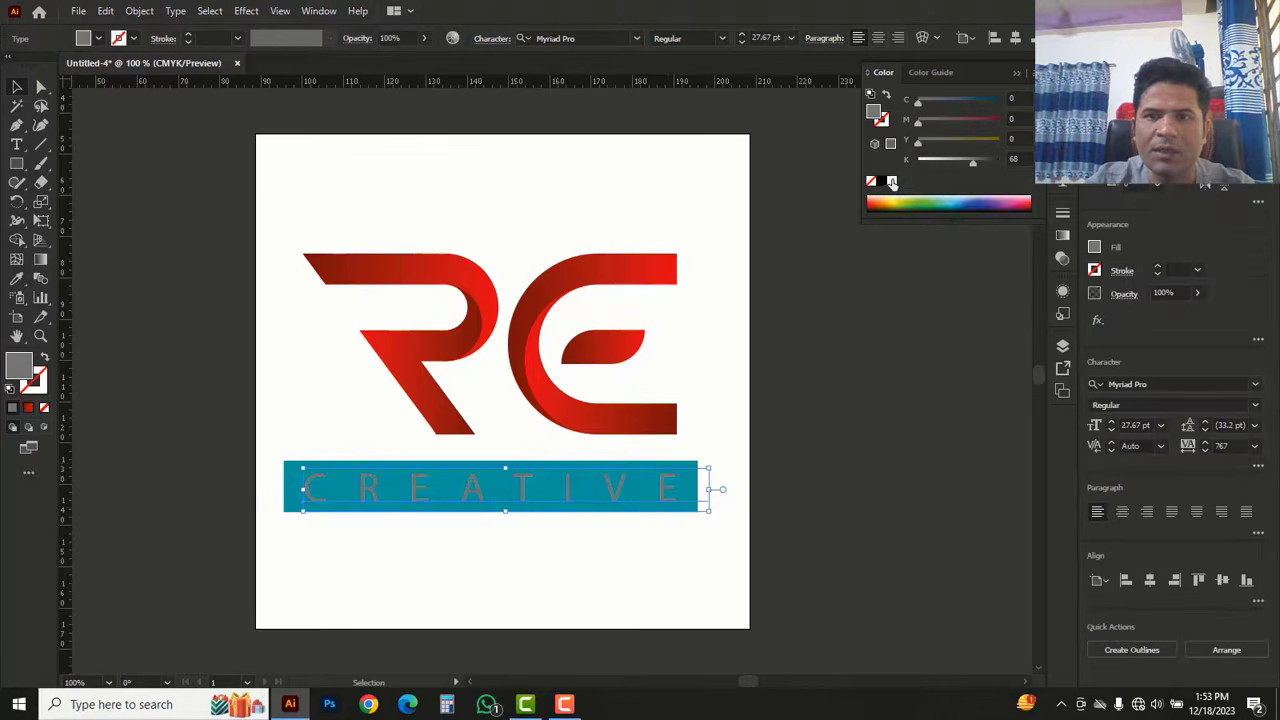
{"action": "left_click", "coordinate": [892, 183]}
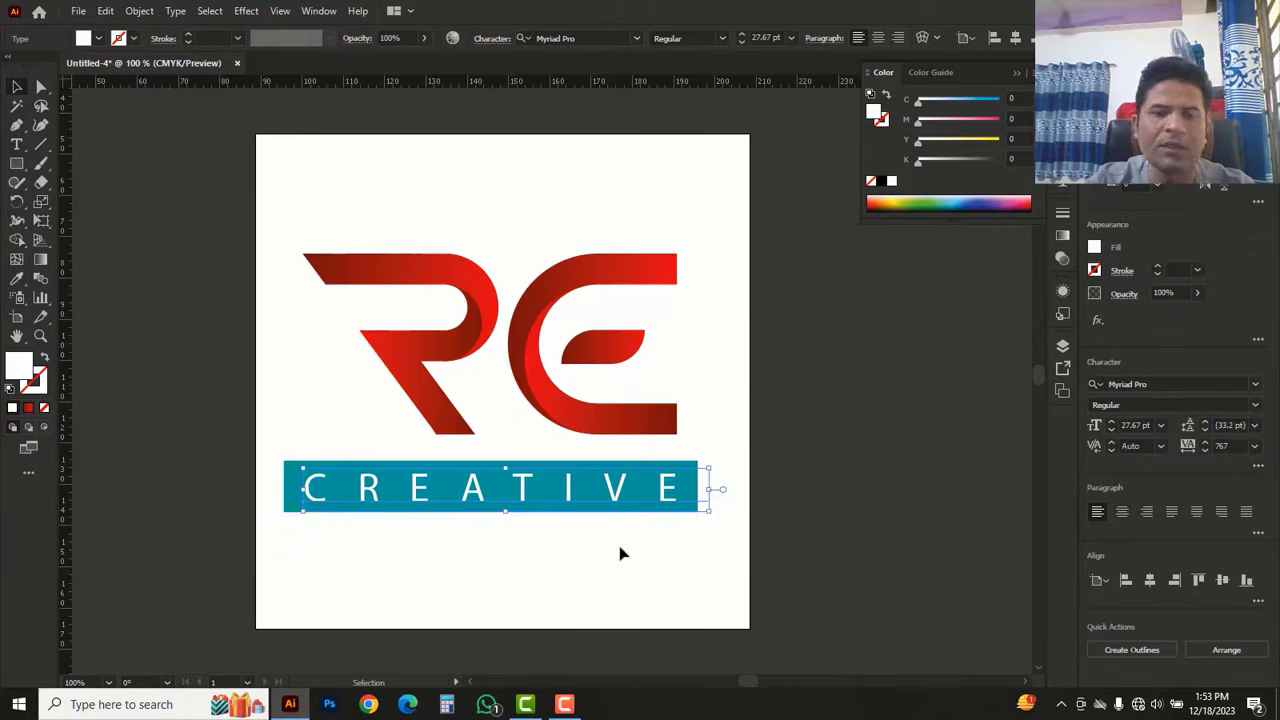
{"action": "left_click", "coordinate": [567, 546]}
{"action": "left_click_drag", "start_coordinate": [571, 560], "coordinate": [630, 564]}
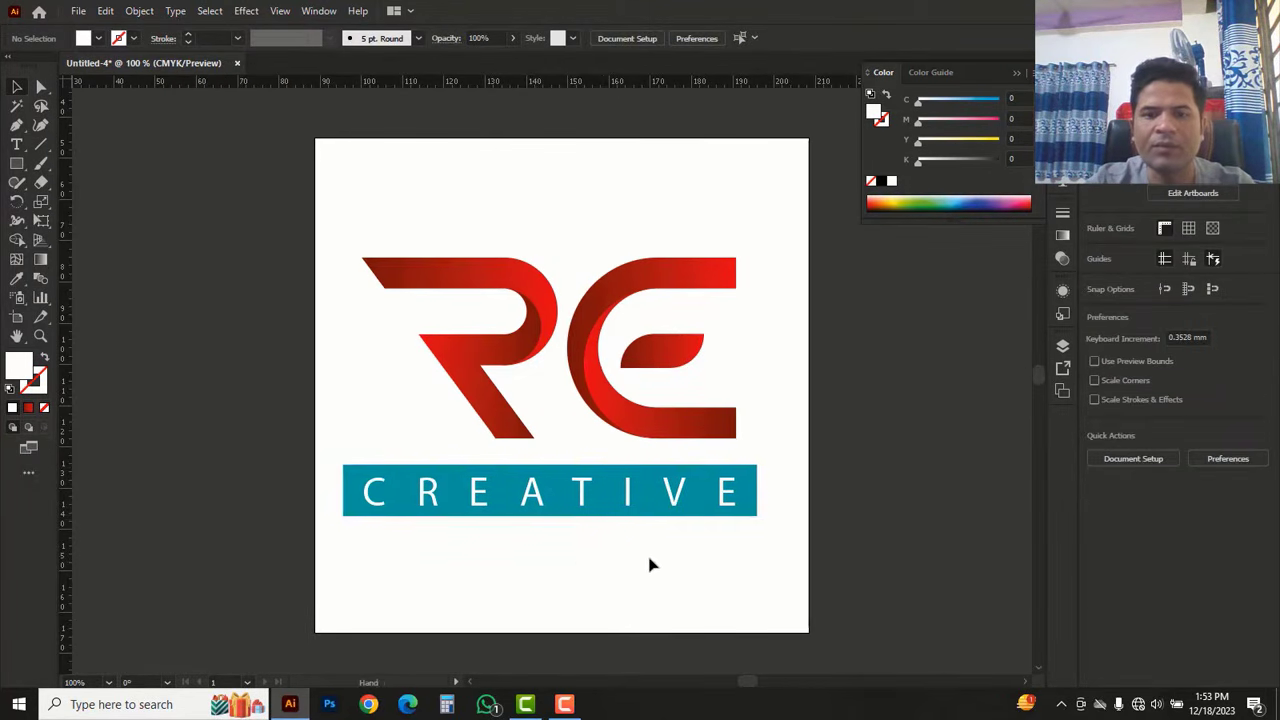
Step: Try a red fill with 0% cyan, 100% magenta and 100% yellow on the band behind CREATIVE
{"action": "left_click", "coordinate": [755, 516]}
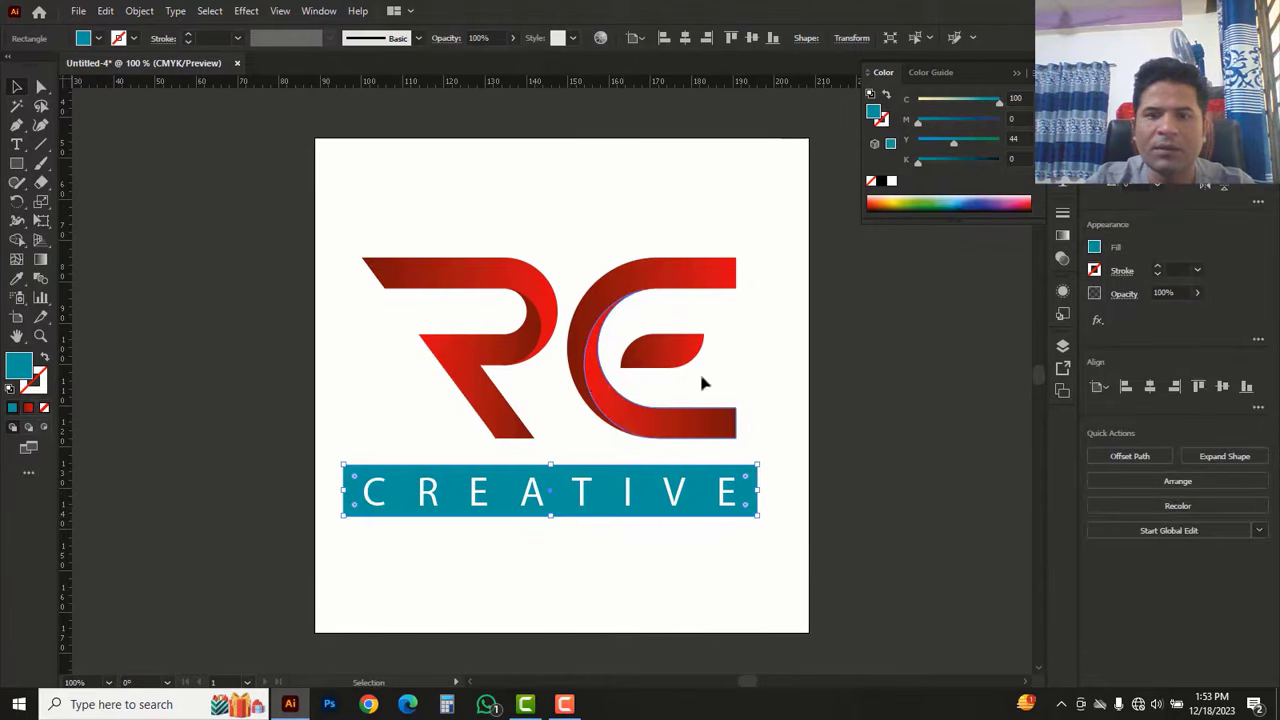
{"action": "left_click_drag", "start_coordinate": [957, 142], "coordinate": [916, 141]}
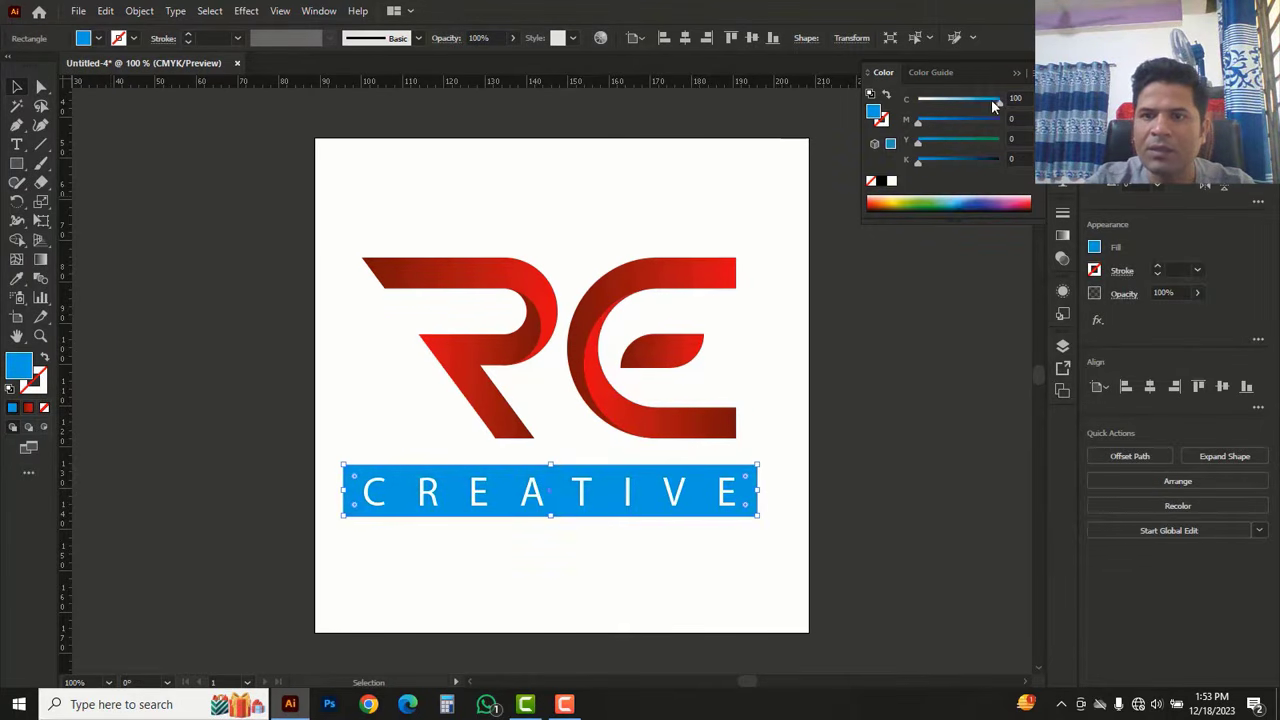
{"action": "left_click_drag", "start_coordinate": [996, 101], "coordinate": [1018, 126]}
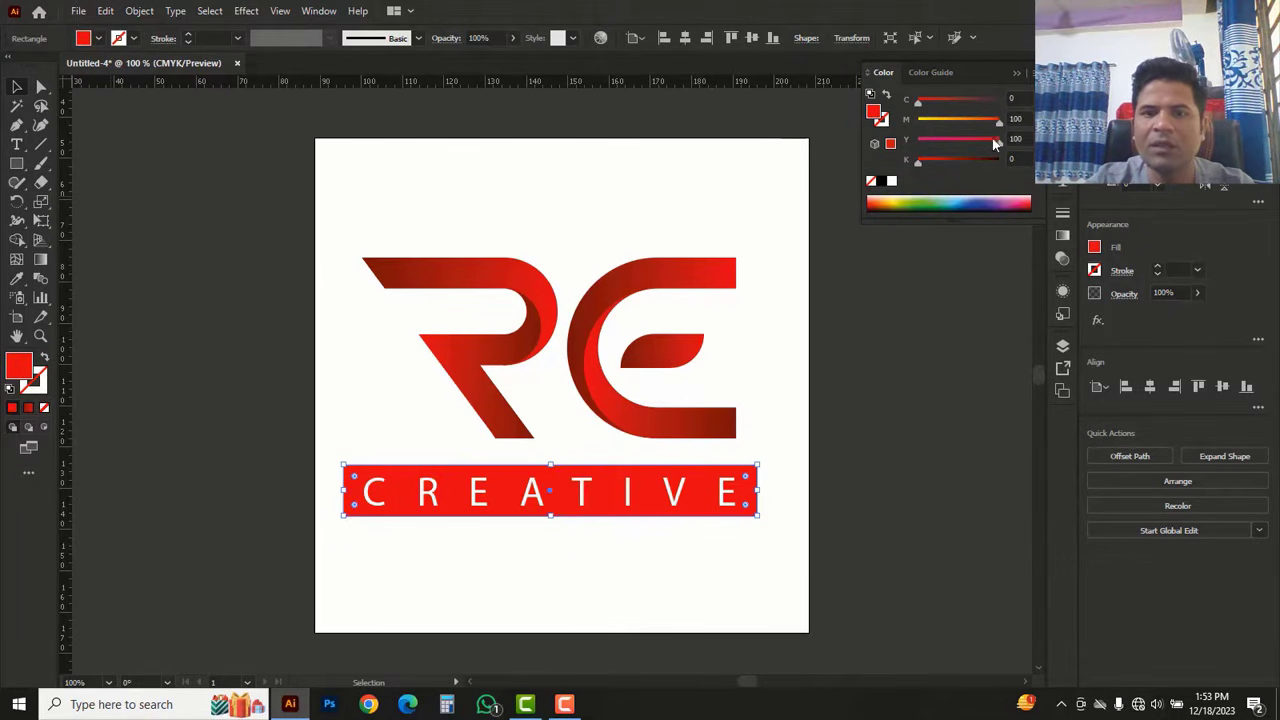
Step: Undo all the red recoloring of the band back to its teal fill and deselect it
{"action": "key", "text": "ctrl+z"}
{"action": "key", "text": "ctrl+z"}
{"action": "key", "text": "ctrl+z"}
{"action": "key", "text": "ctrl+z"}
{"action": "key", "text": "ctrl+z"}
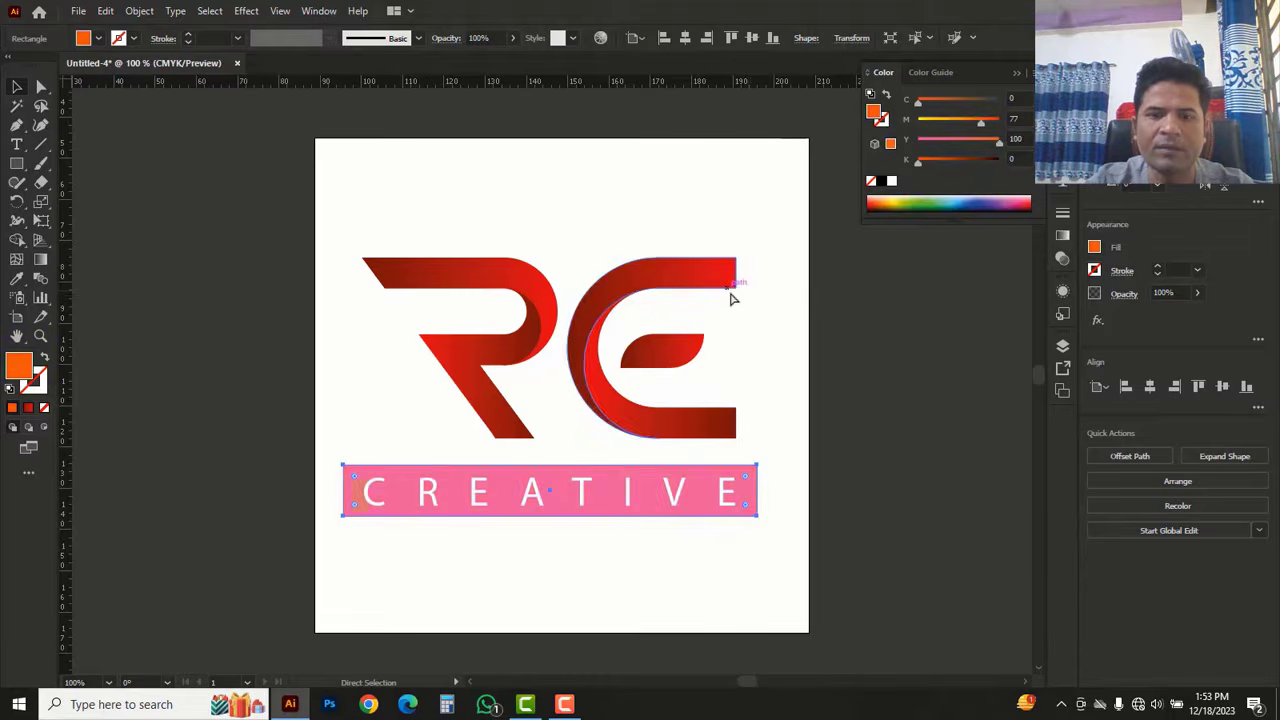
{"action": "key", "text": "ctrl+z"}
{"action": "key", "text": "ctrl+z"}
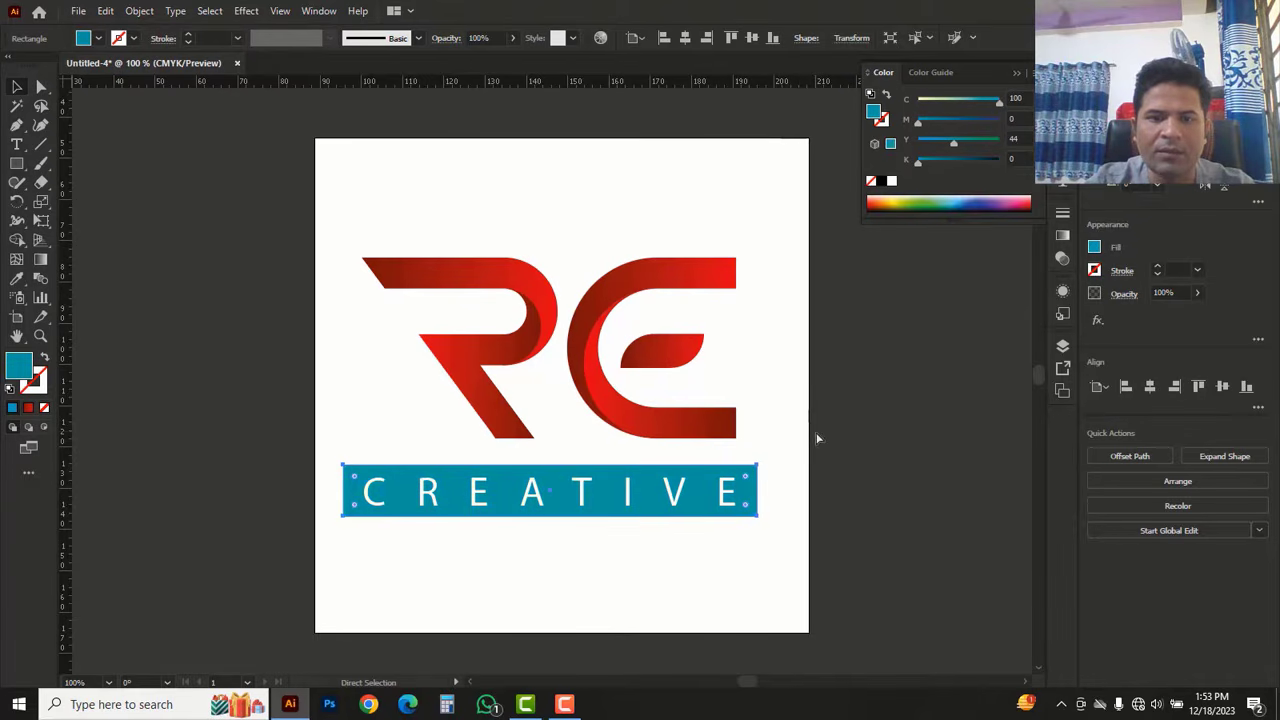
{"action": "left_click", "coordinate": [895, 399]}
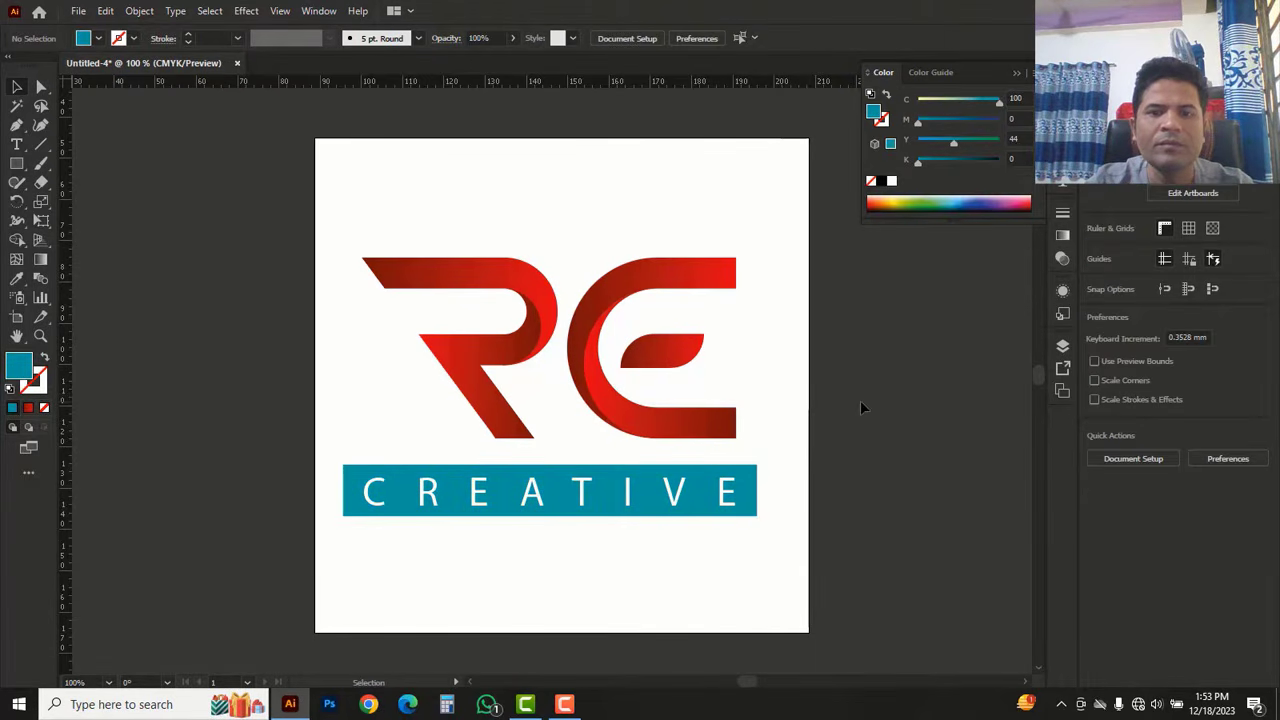
Step: Save the document as RE LOGO ILLUSTRATOR in Adobe Illustrator format in the RE LOGO folder, with Illustrator 2020 compatibility
{"action": "left_click", "coordinate": [78, 11]}
{"action": "left_click", "coordinate": [115, 176]}
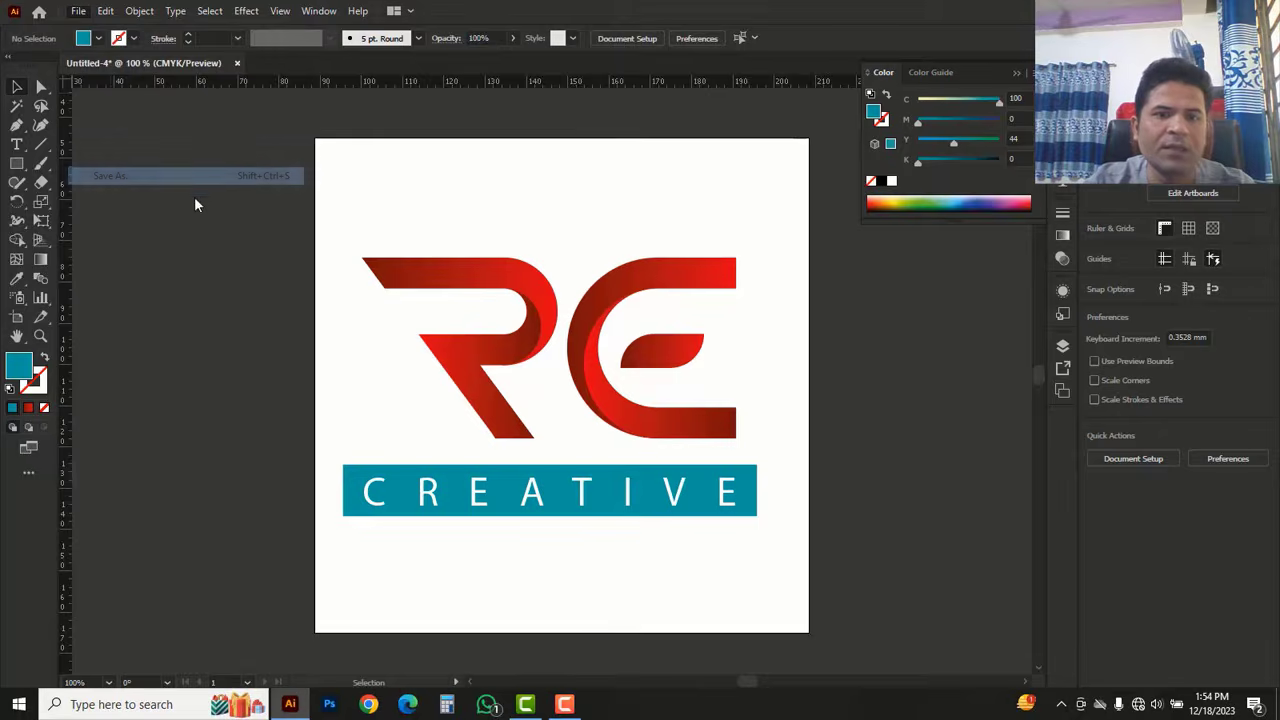
{"action": "type", "text": "RE LOGO ILLU"}
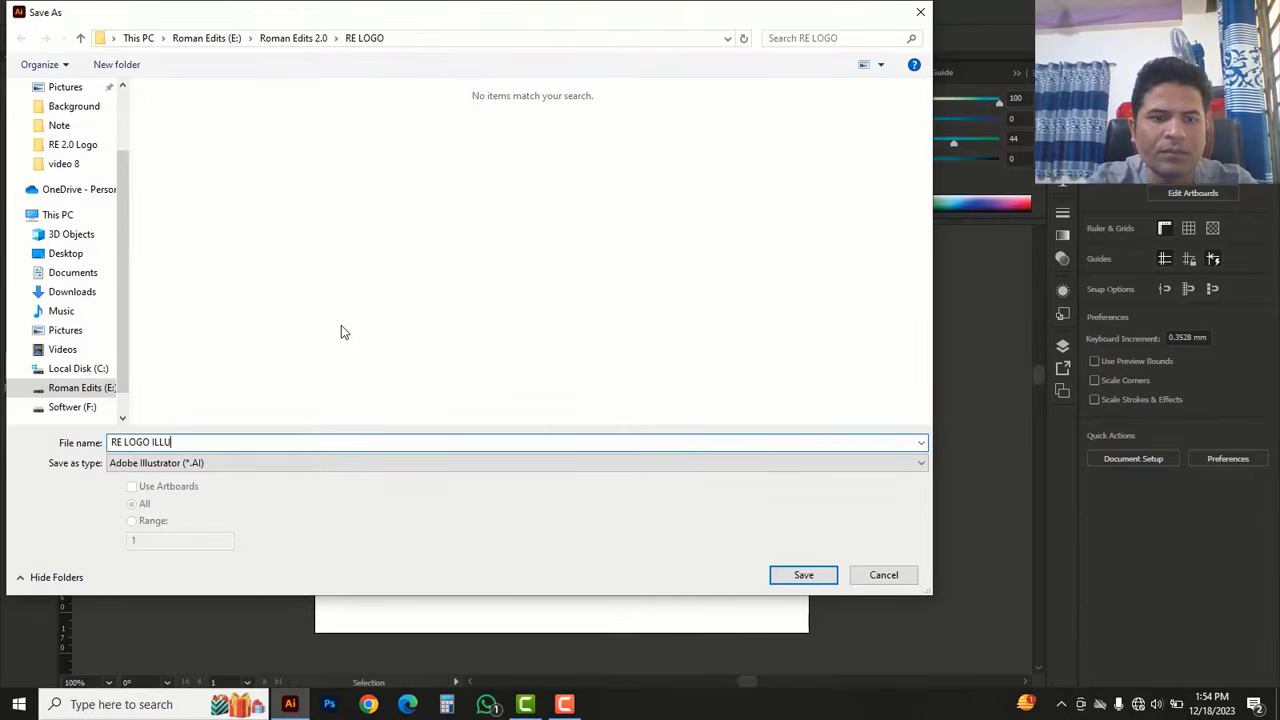
{"action": "type", "text": "STRATOR"}
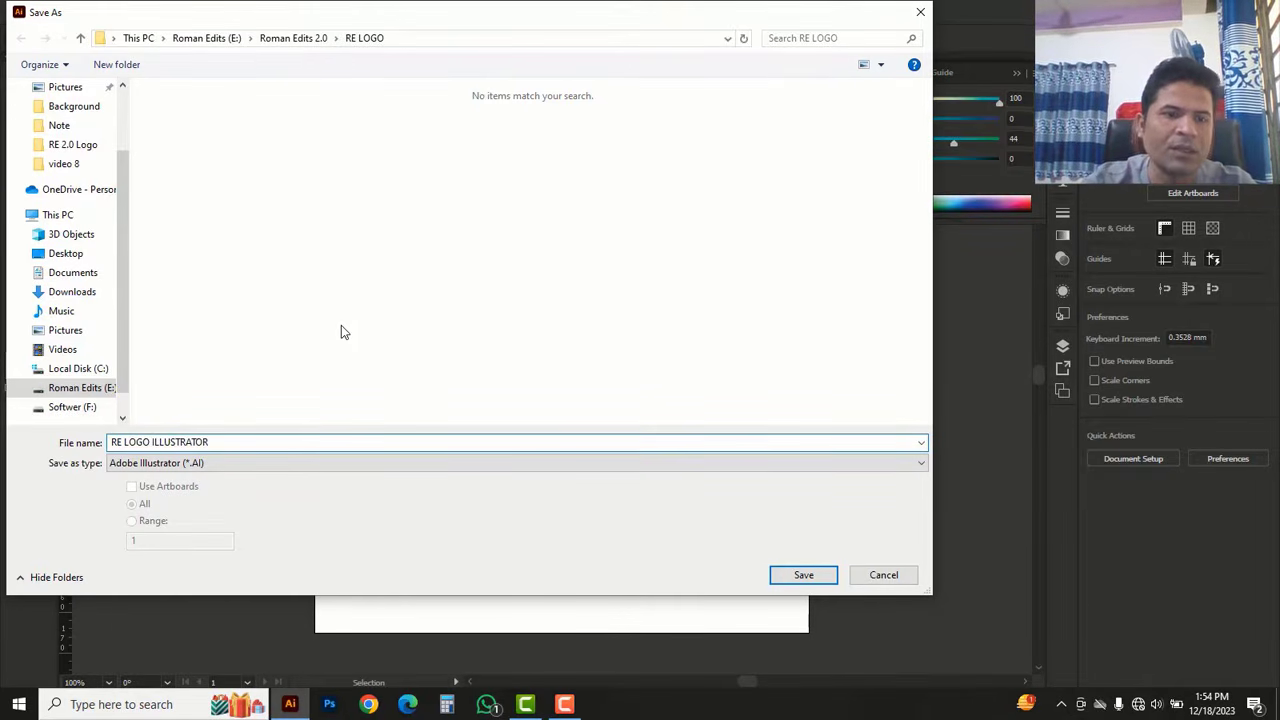
{"action": "left_click", "coordinate": [801, 575]}
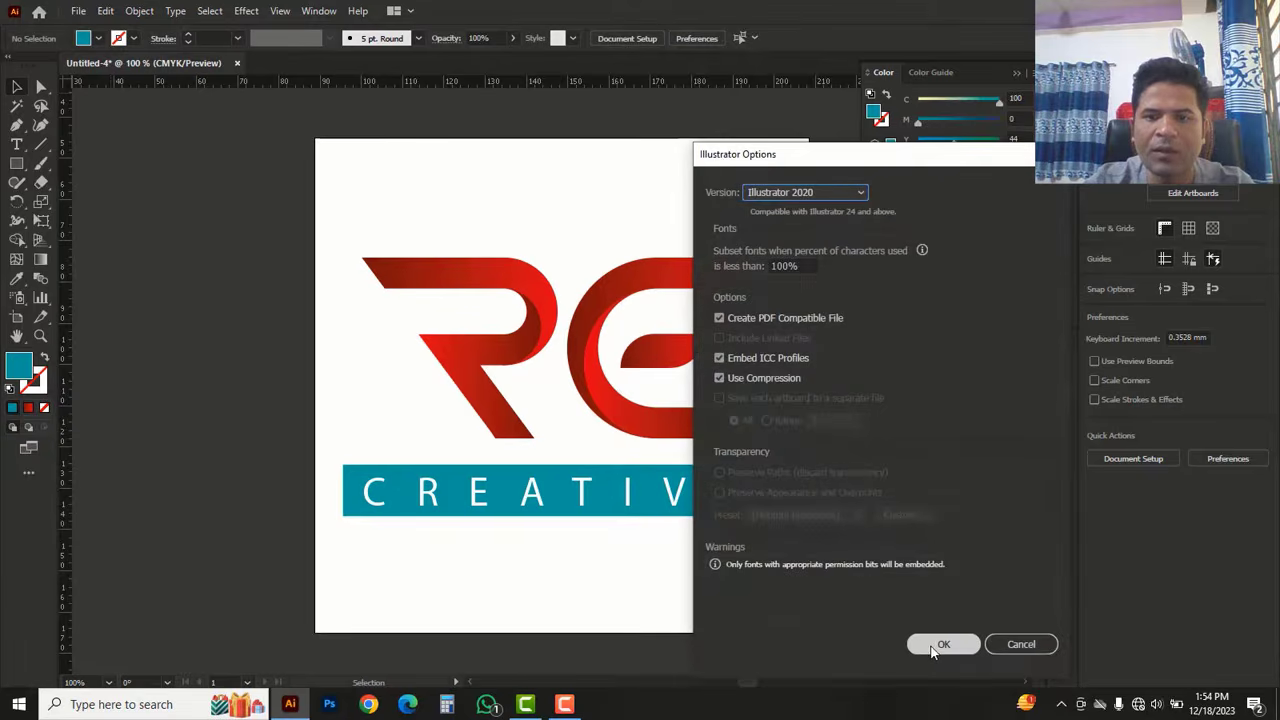
{"action": "left_click", "coordinate": [930, 643]}
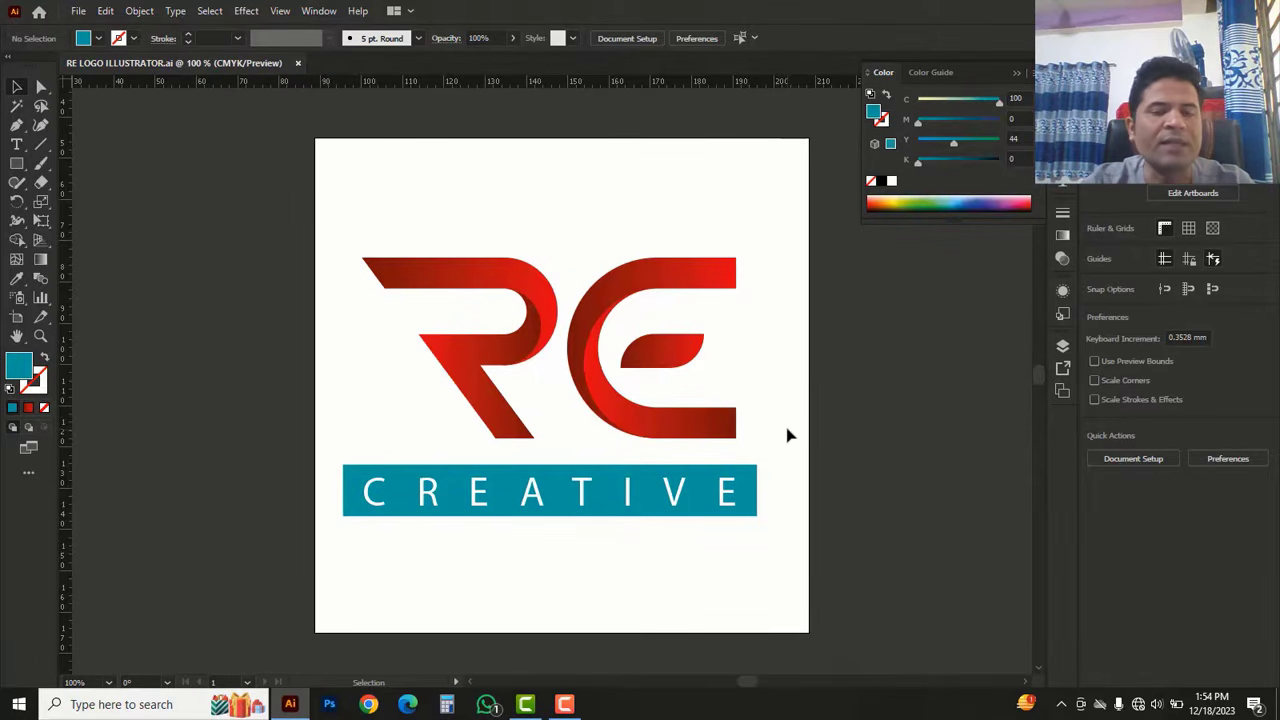
Step: Set up a Save for Web export of the logo as a JPEG with 100% quality and 300 percent image size
{"action": "left_click", "coordinate": [77, 11]}
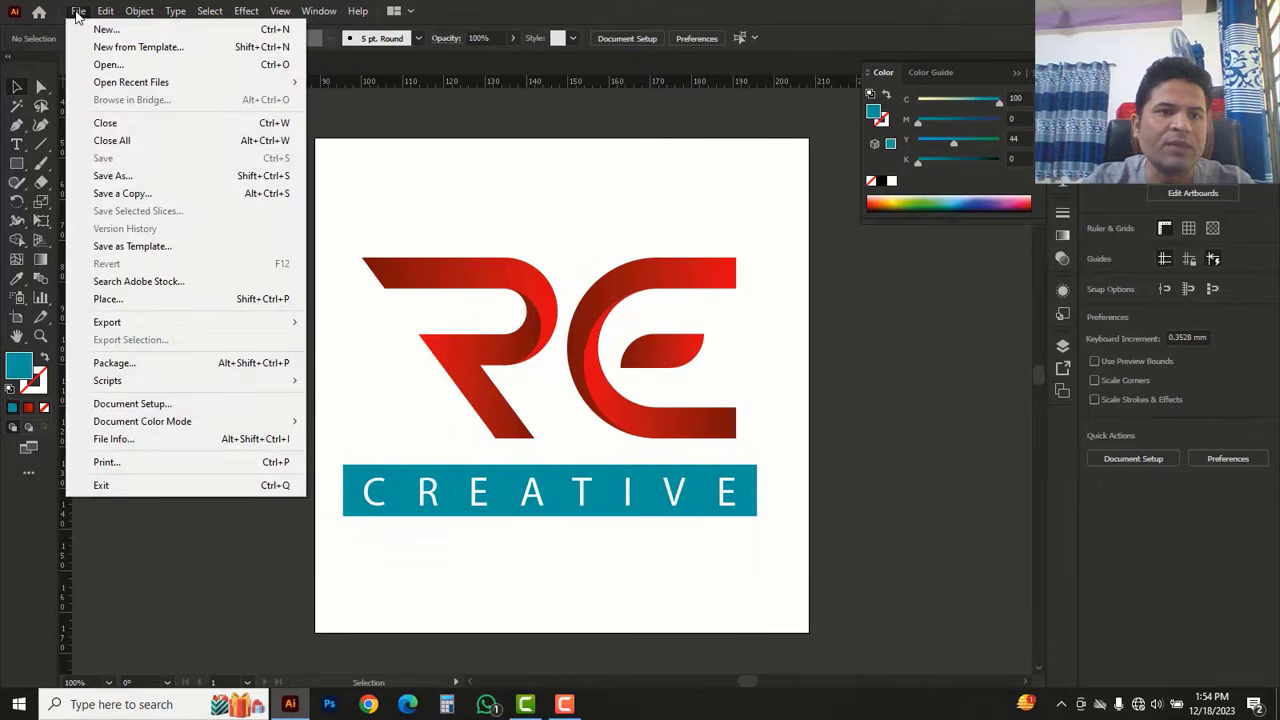
{"action": "mouse_move", "coordinate": [155, 327]}
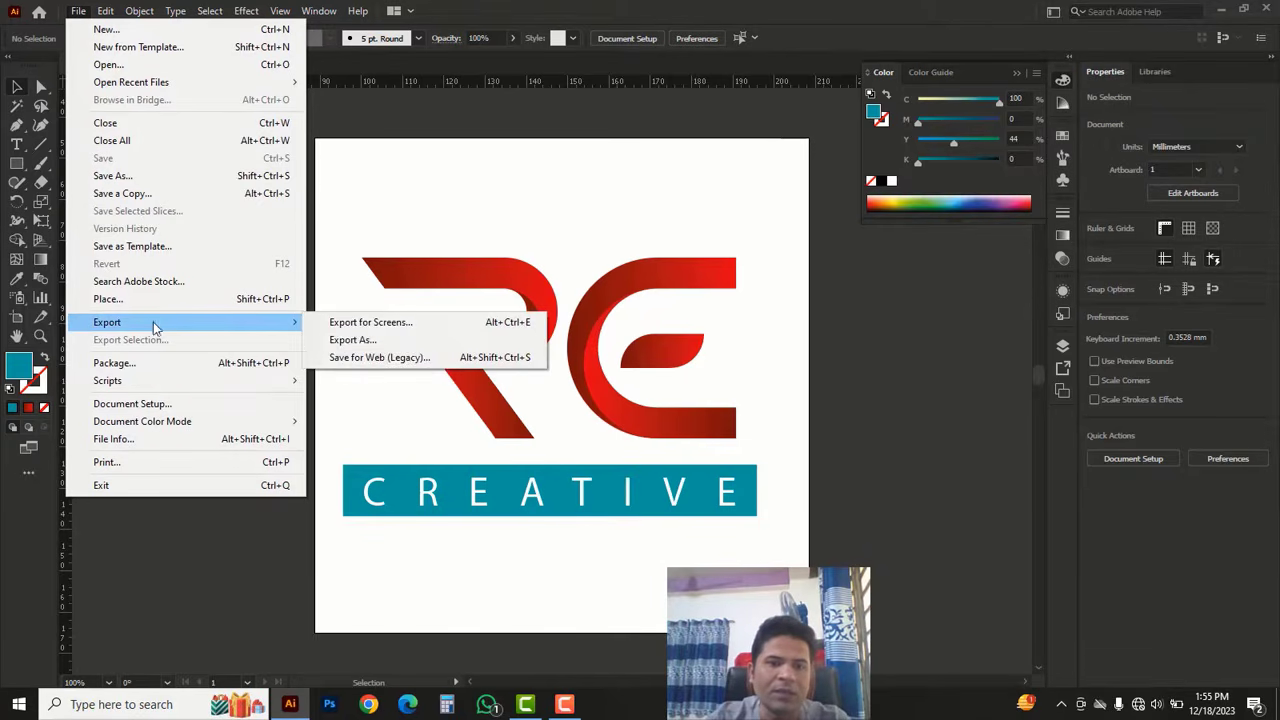
{"action": "left_click", "coordinate": [380, 360]}
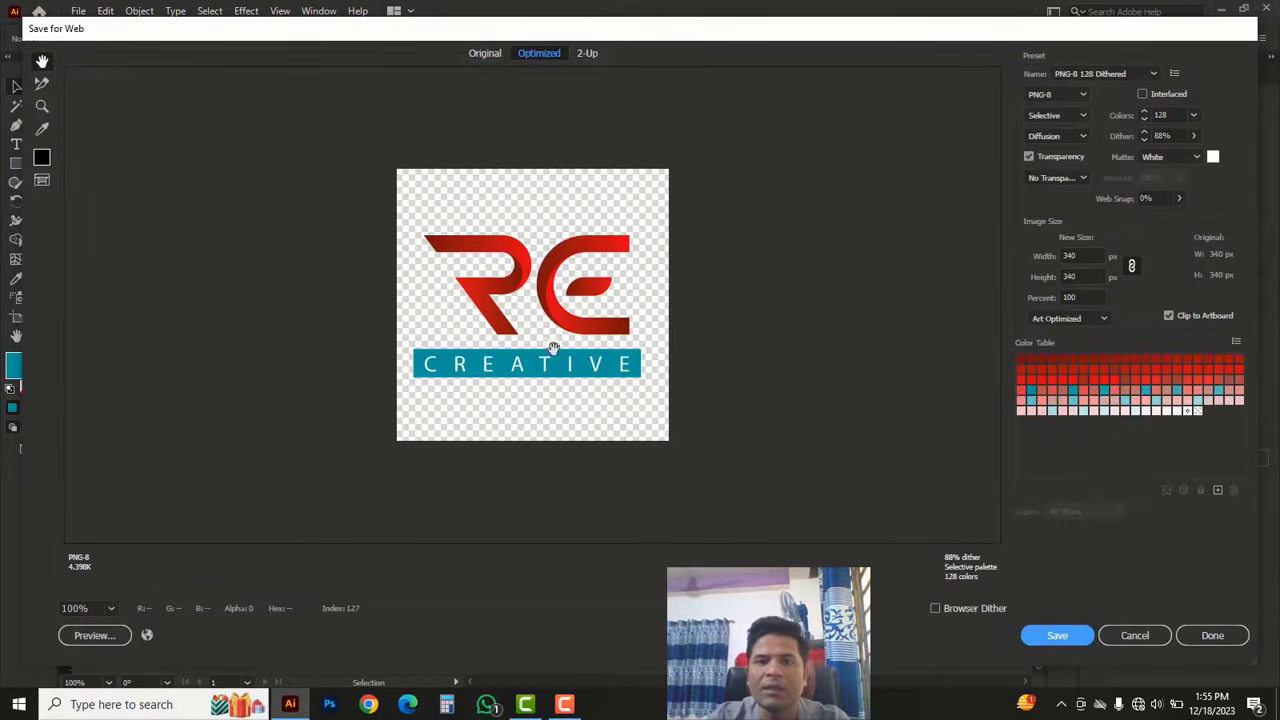
{"action": "left_click", "coordinate": [1081, 95]}
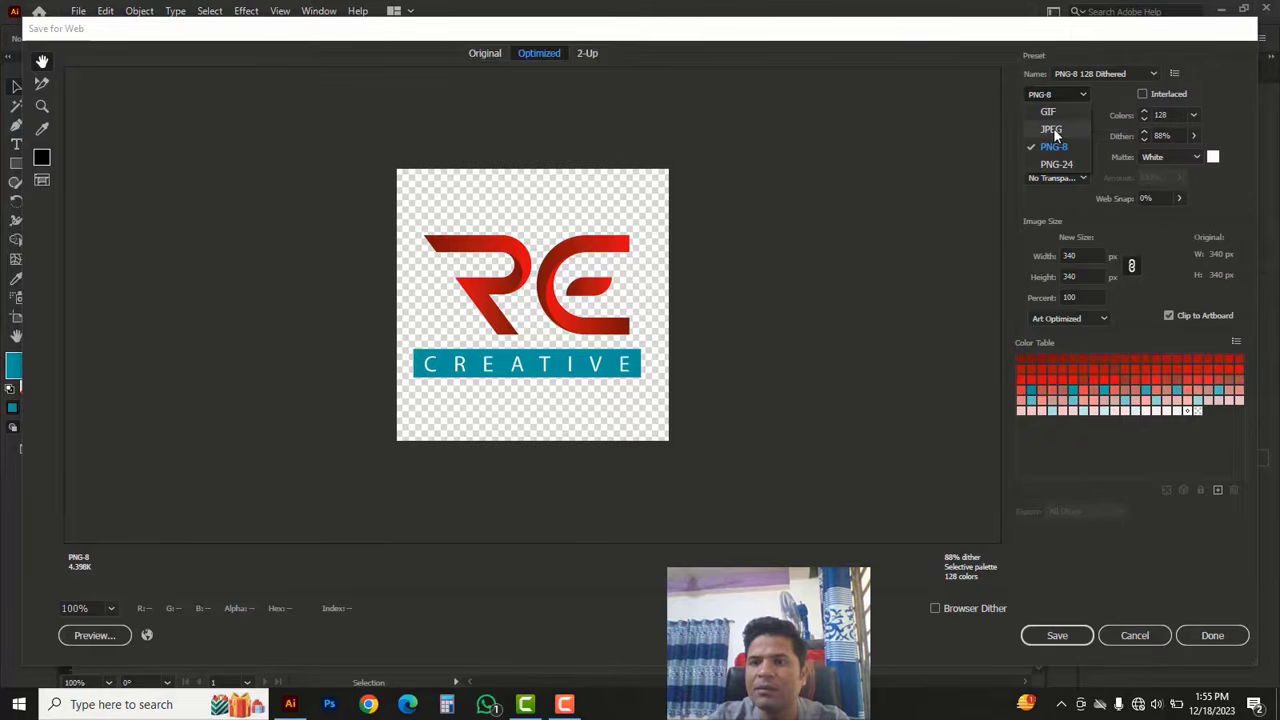
{"action": "left_click", "coordinate": [1053, 130]}
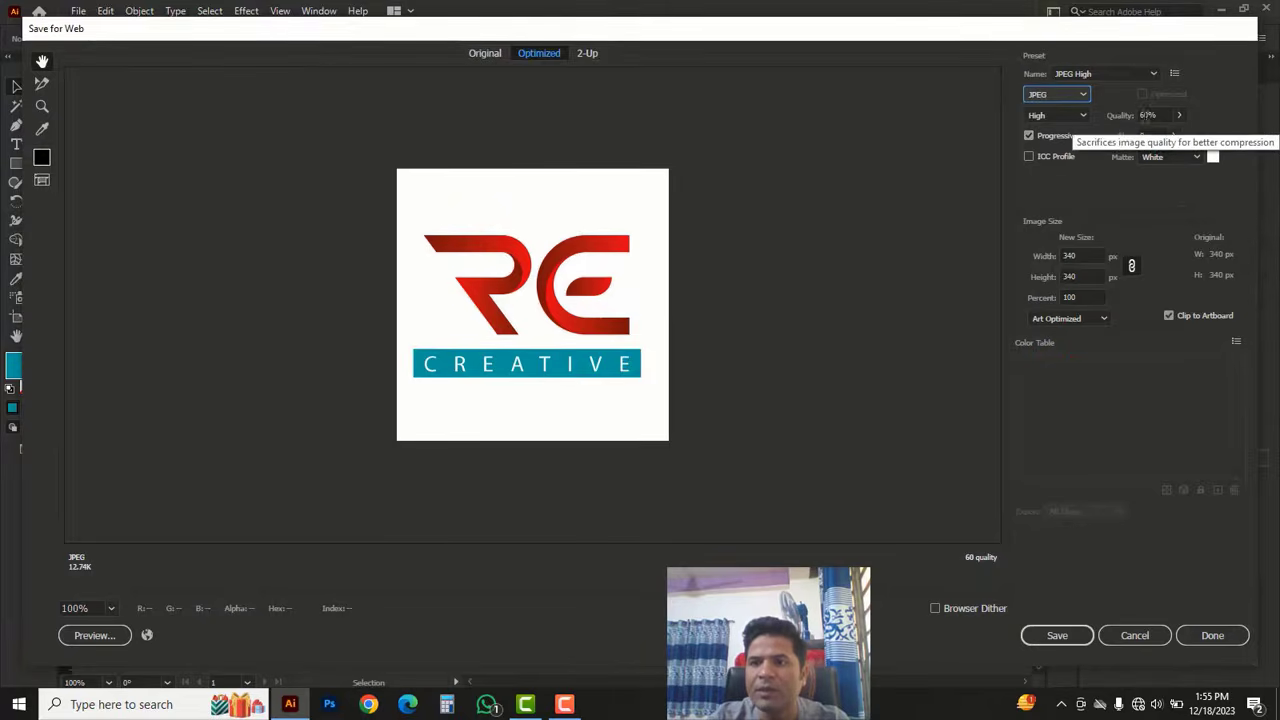
{"action": "left_click", "coordinate": [1178, 115]}
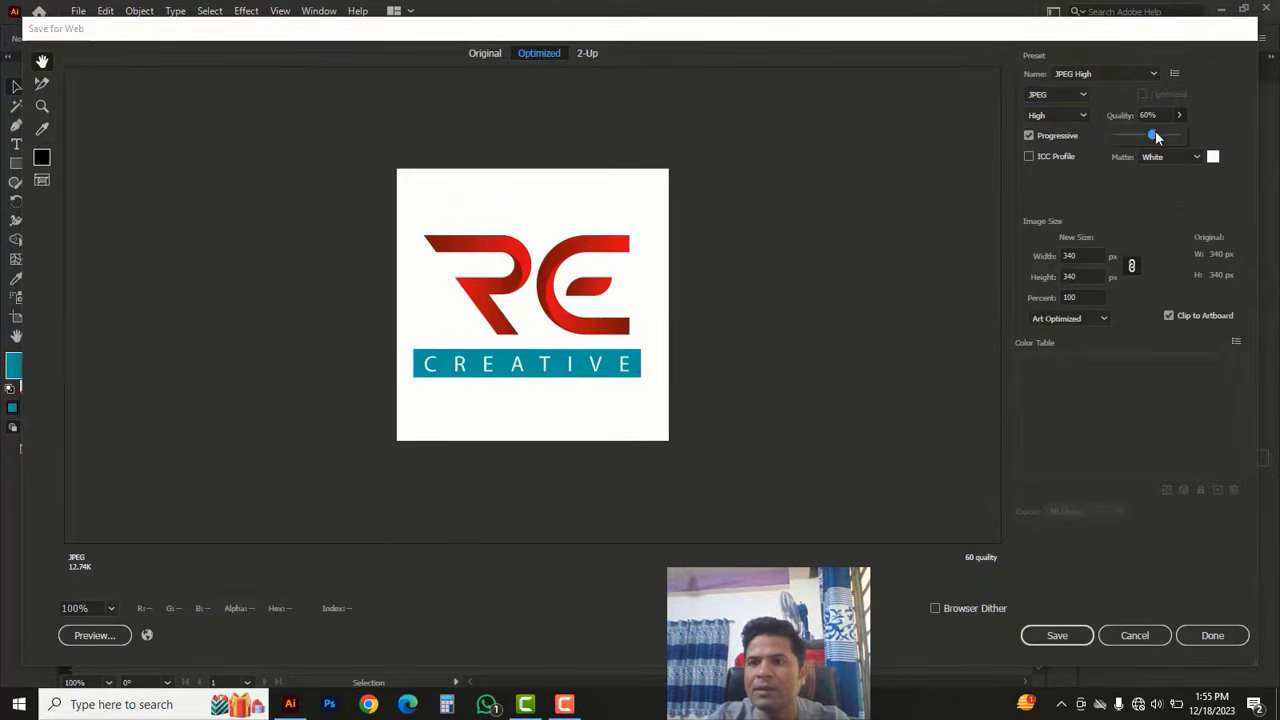
{"action": "left_click_drag", "start_coordinate": [1153, 134], "coordinate": [1217, 143]}
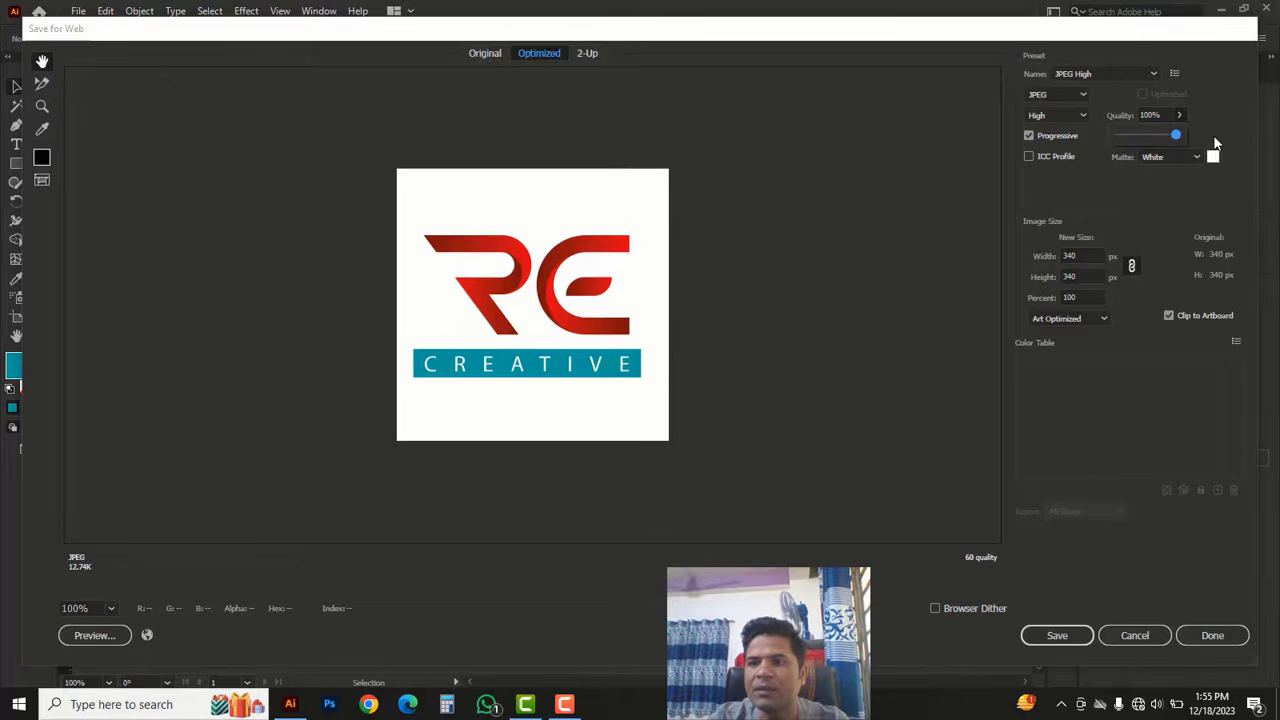
{"action": "left_click", "coordinate": [1072, 297]}
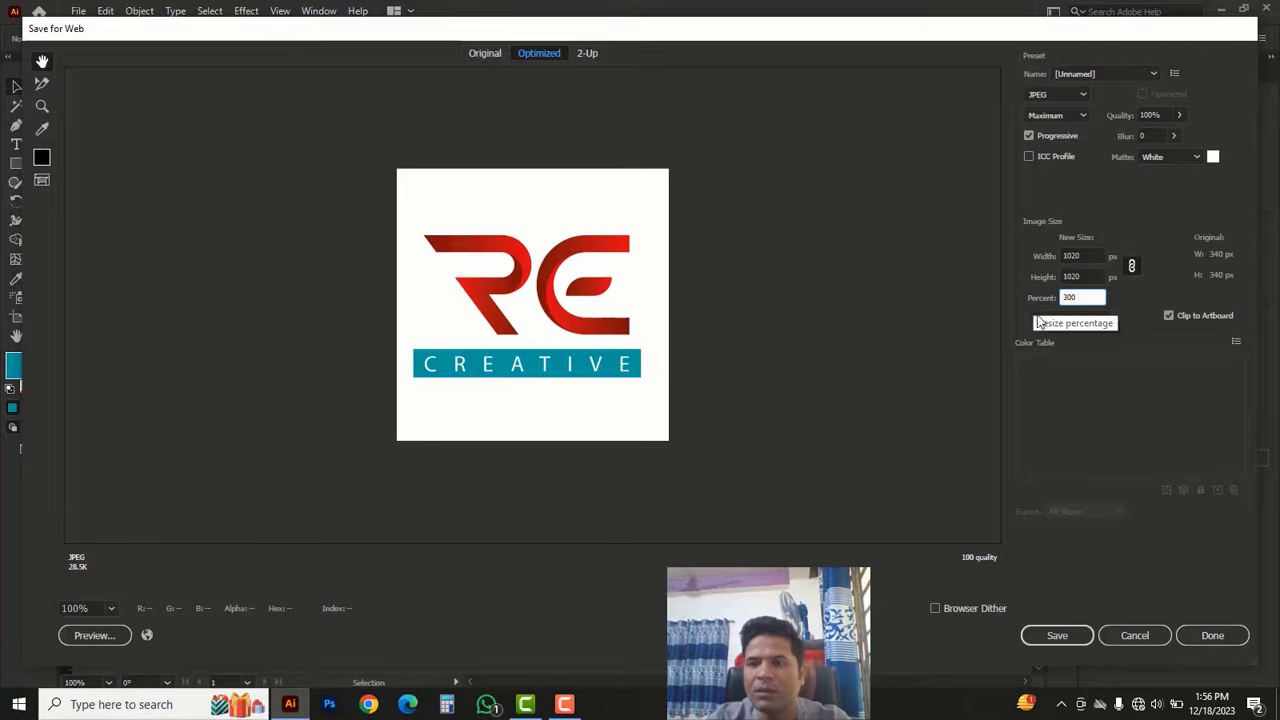
{"action": "left_click", "coordinate": [1057, 636]}
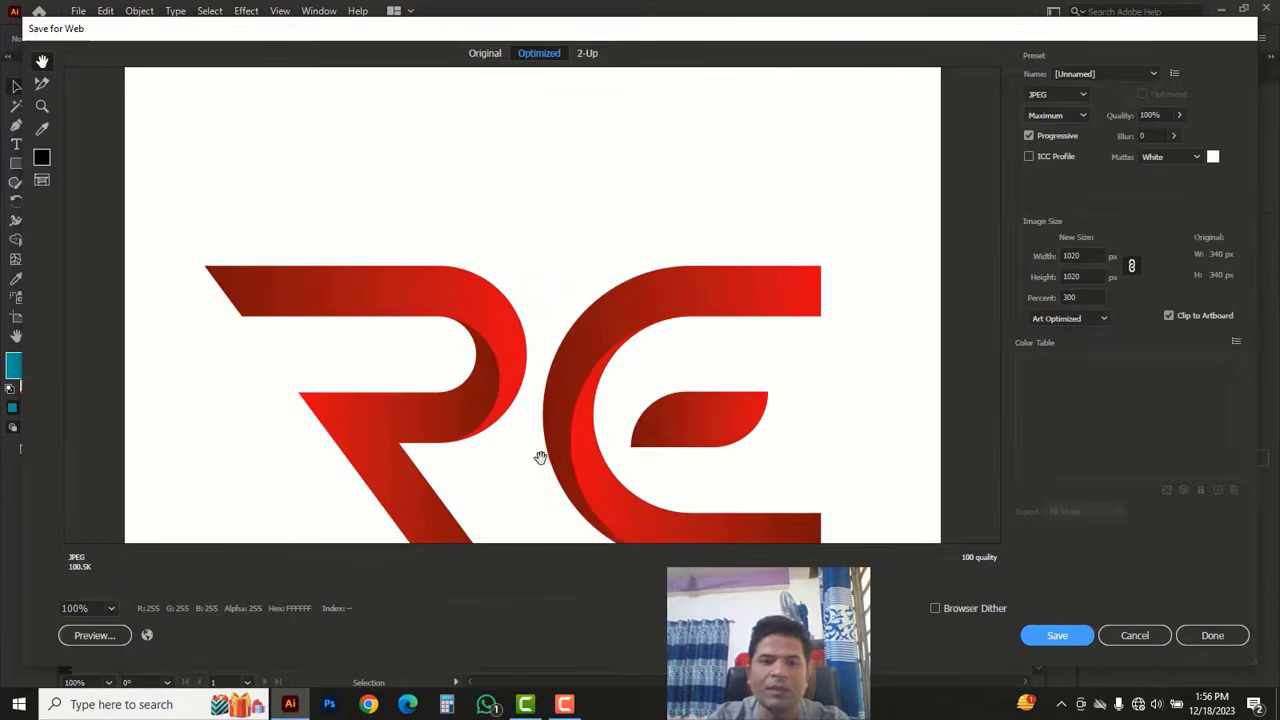
Step: Check the enlarged export preview and save the JPEG as RE NEW LOGO in the RE LOGO folder
{"action": "left_click_drag", "start_coordinate": [540, 458], "coordinate": [545, 267]}
{"action": "left_click_drag", "start_coordinate": [577, 309], "coordinate": [594, 471]}
{"action": "left_click_drag", "start_coordinate": [580, 378], "coordinate": [580, 337]}
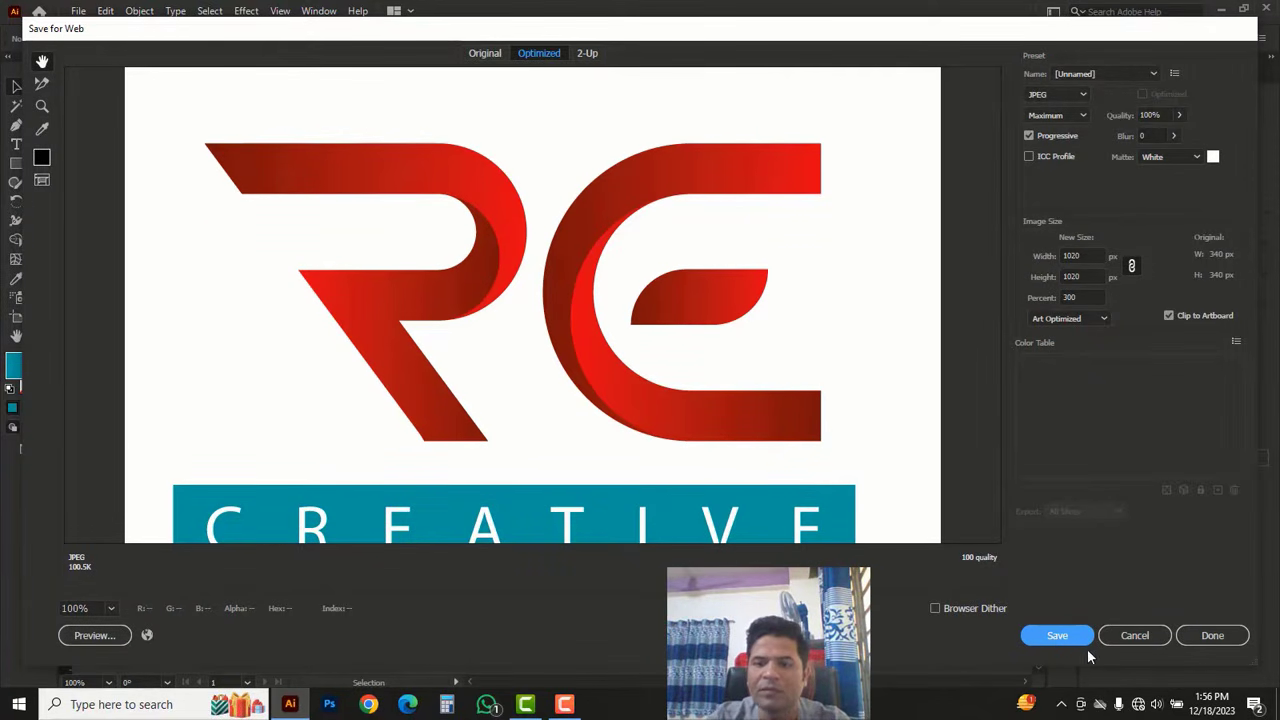
{"action": "left_click", "coordinate": [1056, 636]}
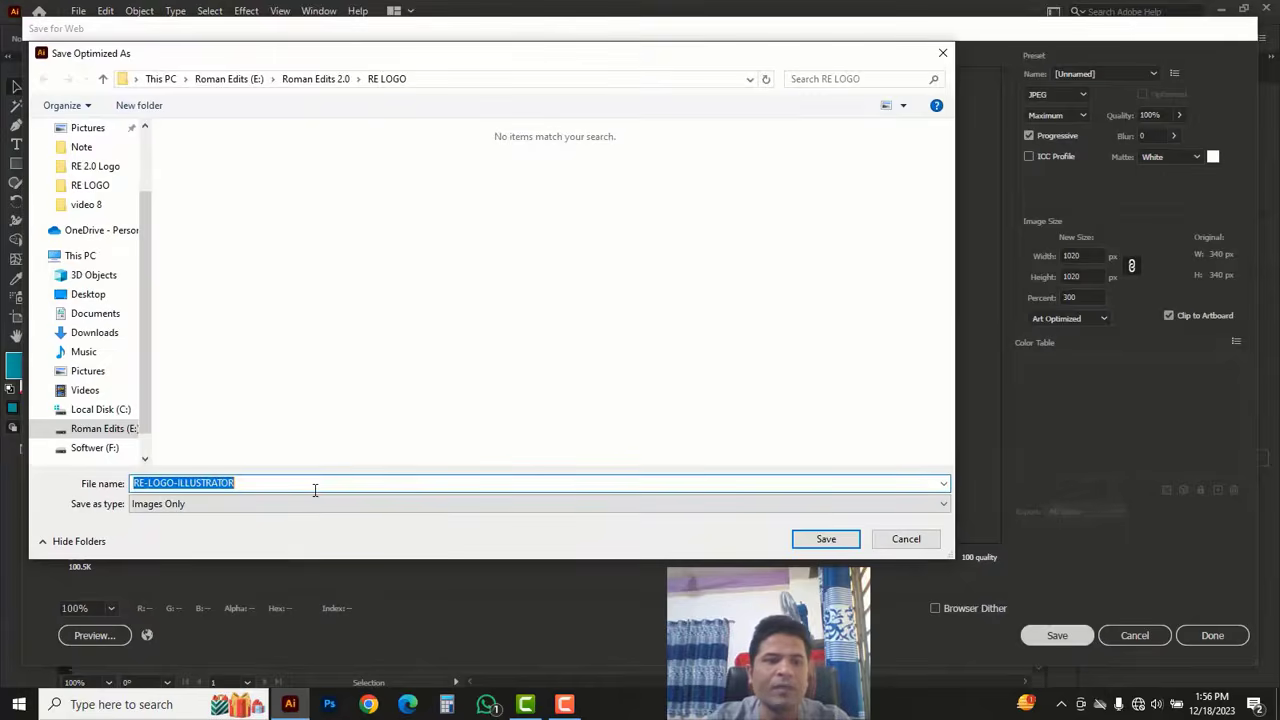
{"action": "type", "text": "RE NEW "}
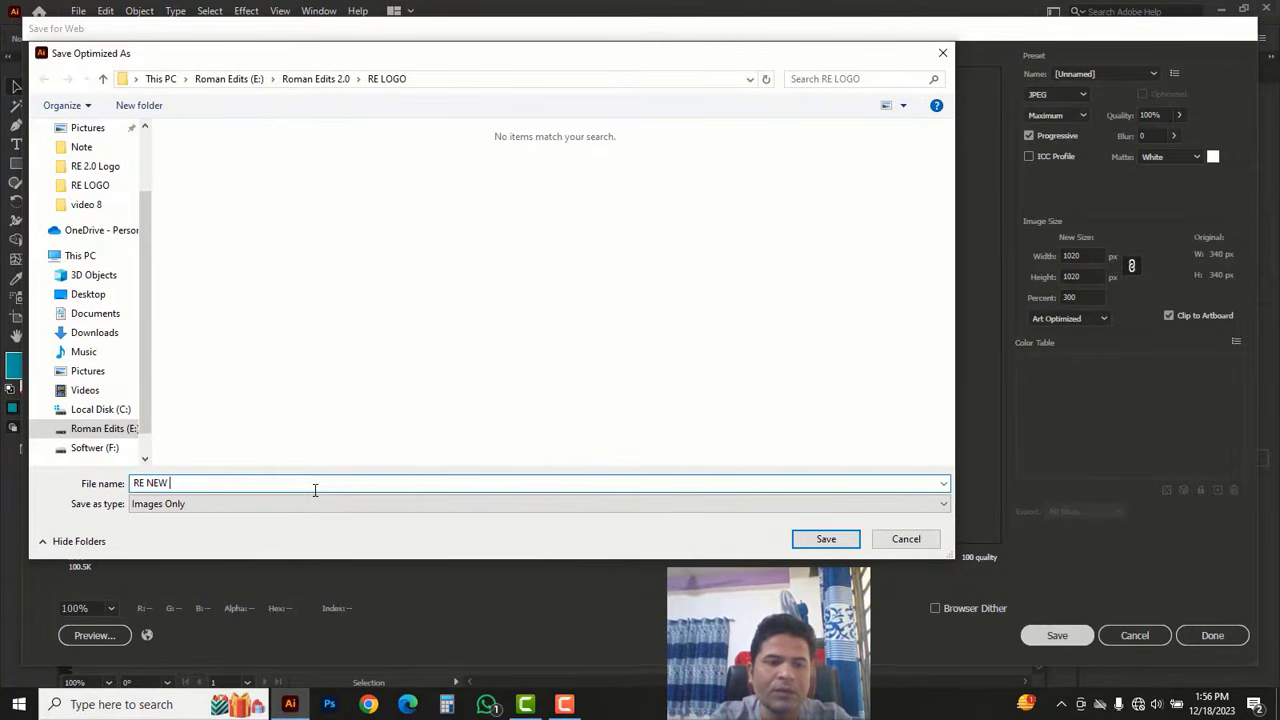
{"action": "type", "text": "LOGO"}
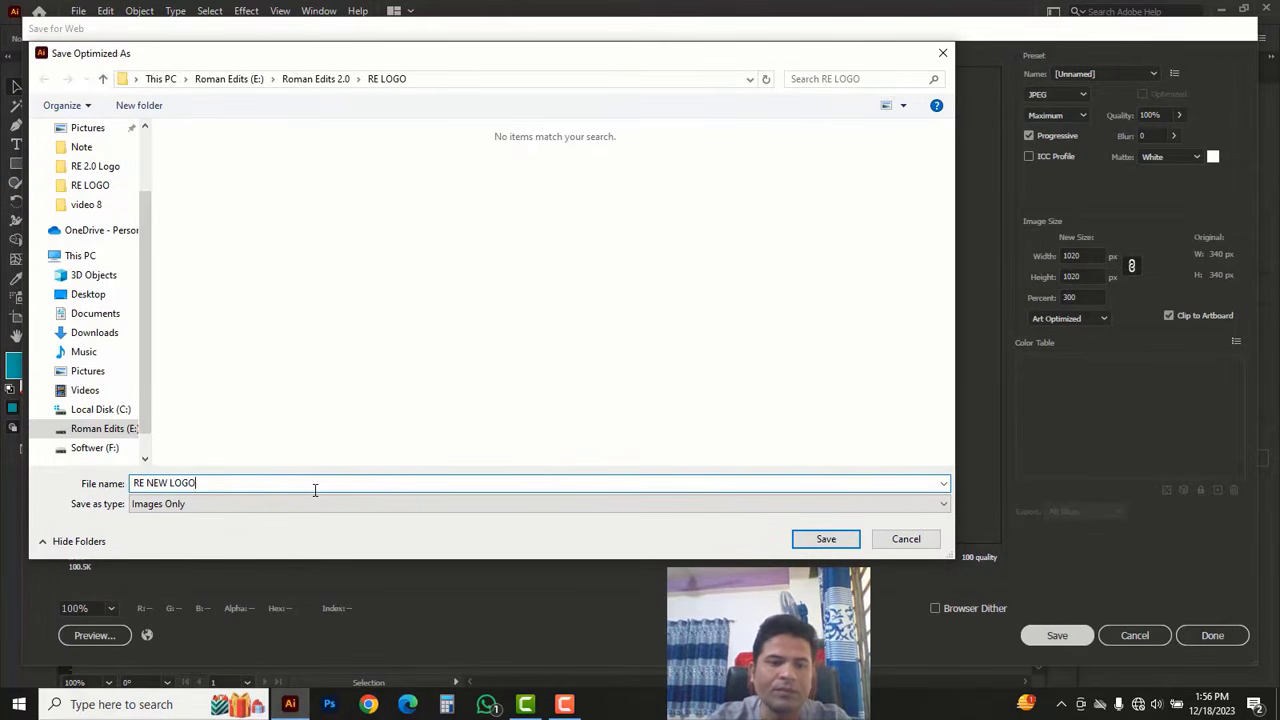
{"action": "left_click", "coordinate": [813, 541]}
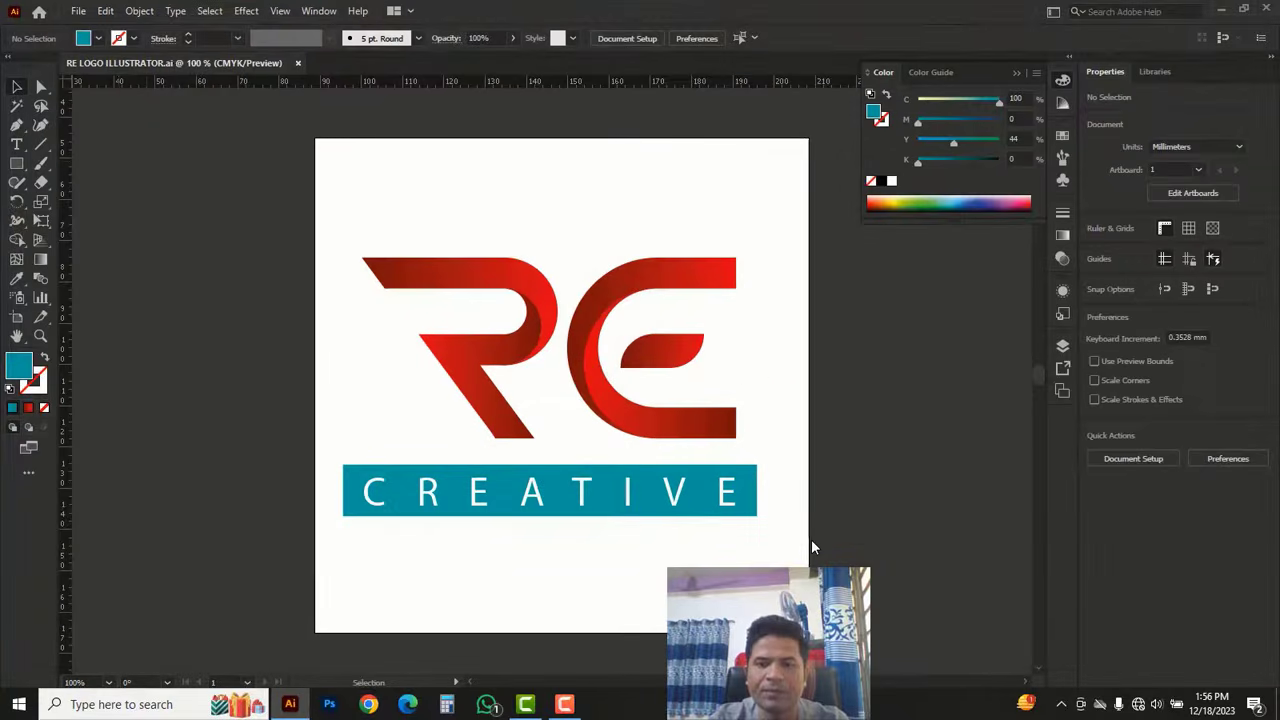
Step: Open the exported RE-NEW-LOGO JPEG from the RE LOGO folder in the image viewer and enlarge it to full screen
{"action": "left_click", "coordinate": [81, 16]}
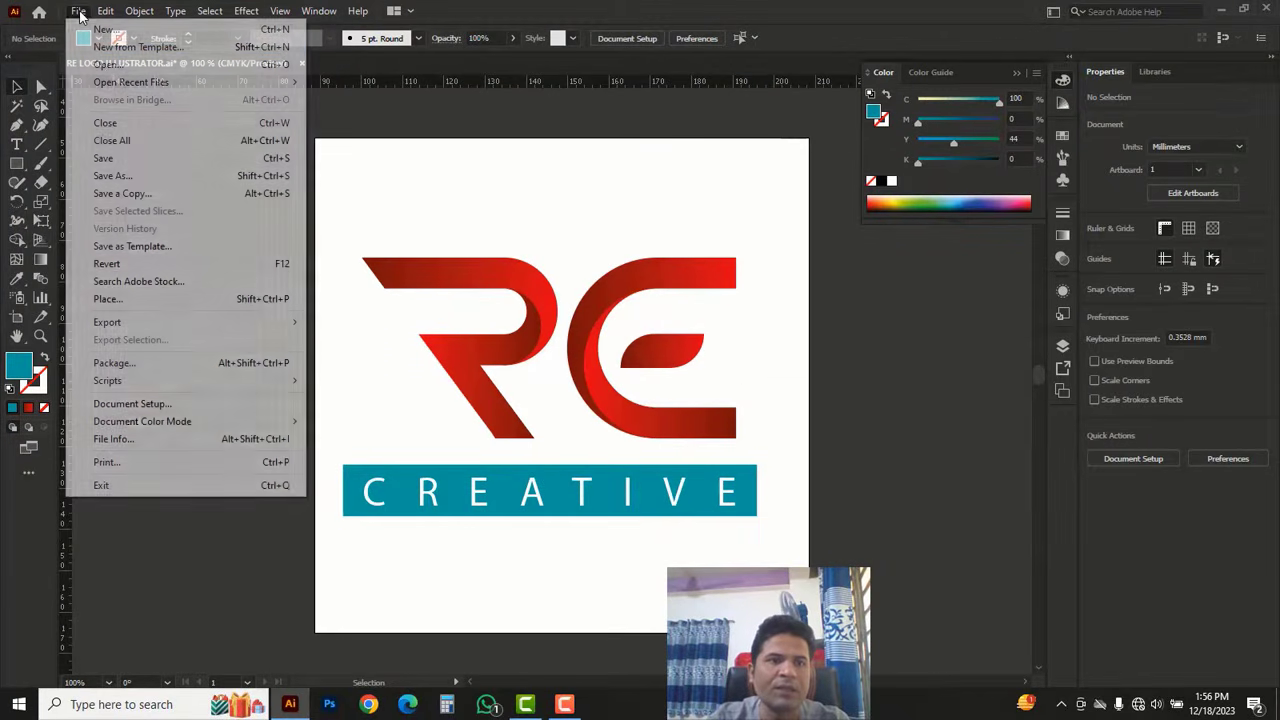
{"action": "left_click", "coordinate": [104, 65]}
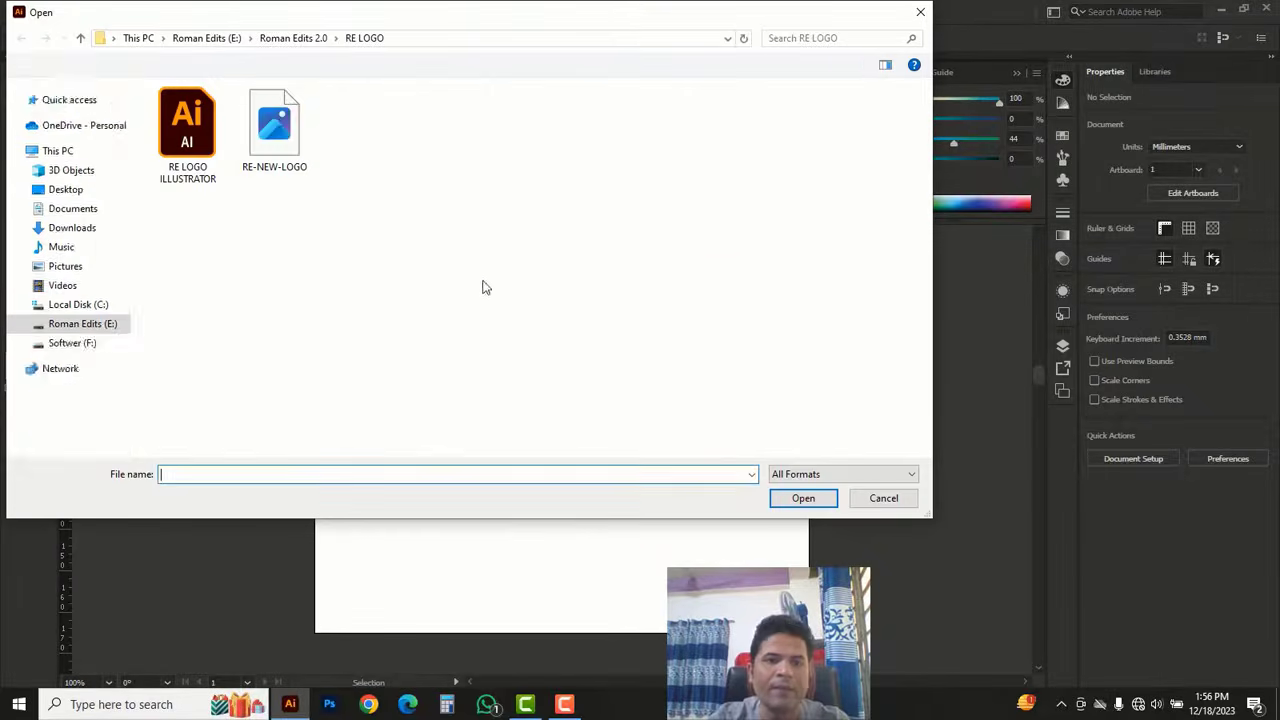
{"action": "left_click", "coordinate": [266, 127]}
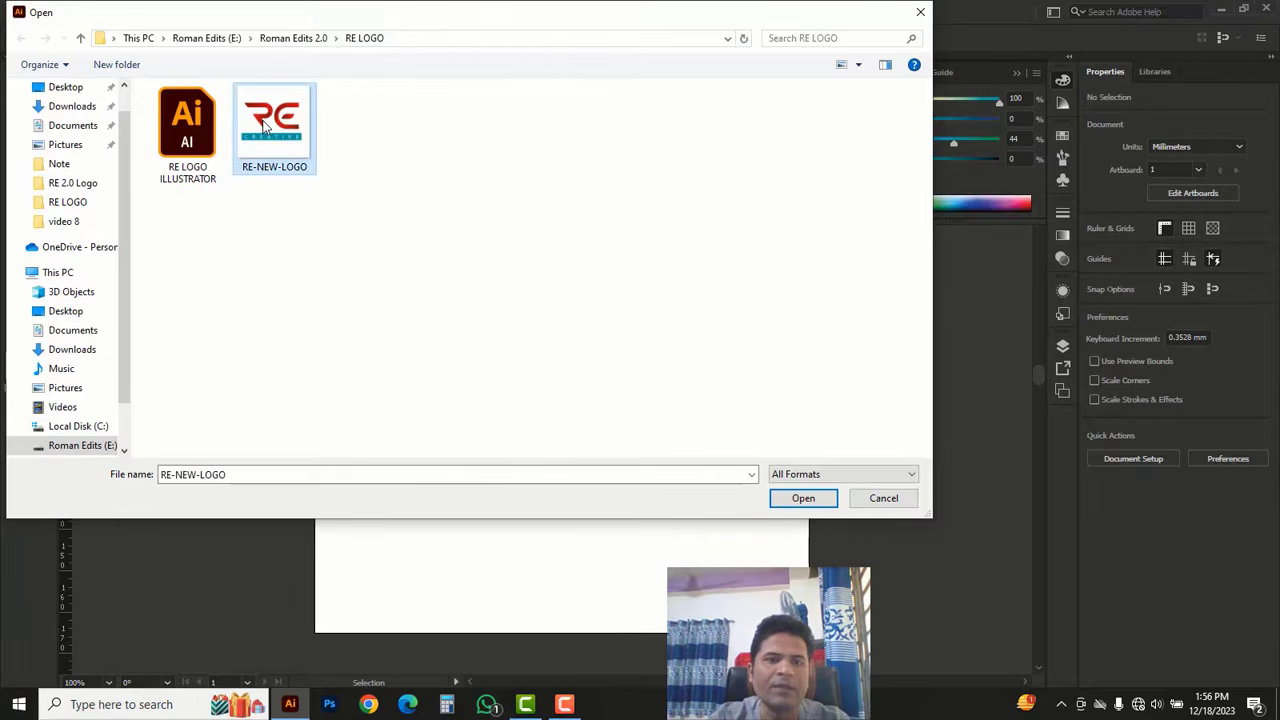
{"action": "right_click", "coordinate": [263, 121]}
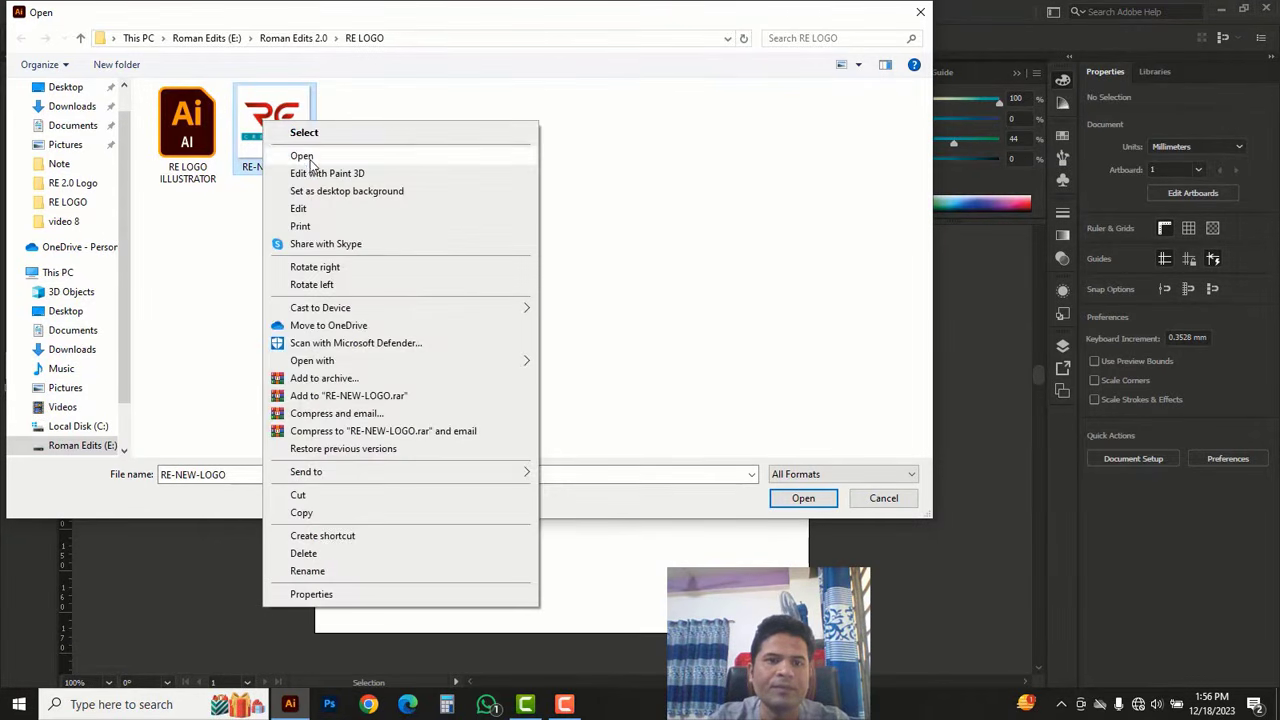
{"action": "key", "text": "Escape"}
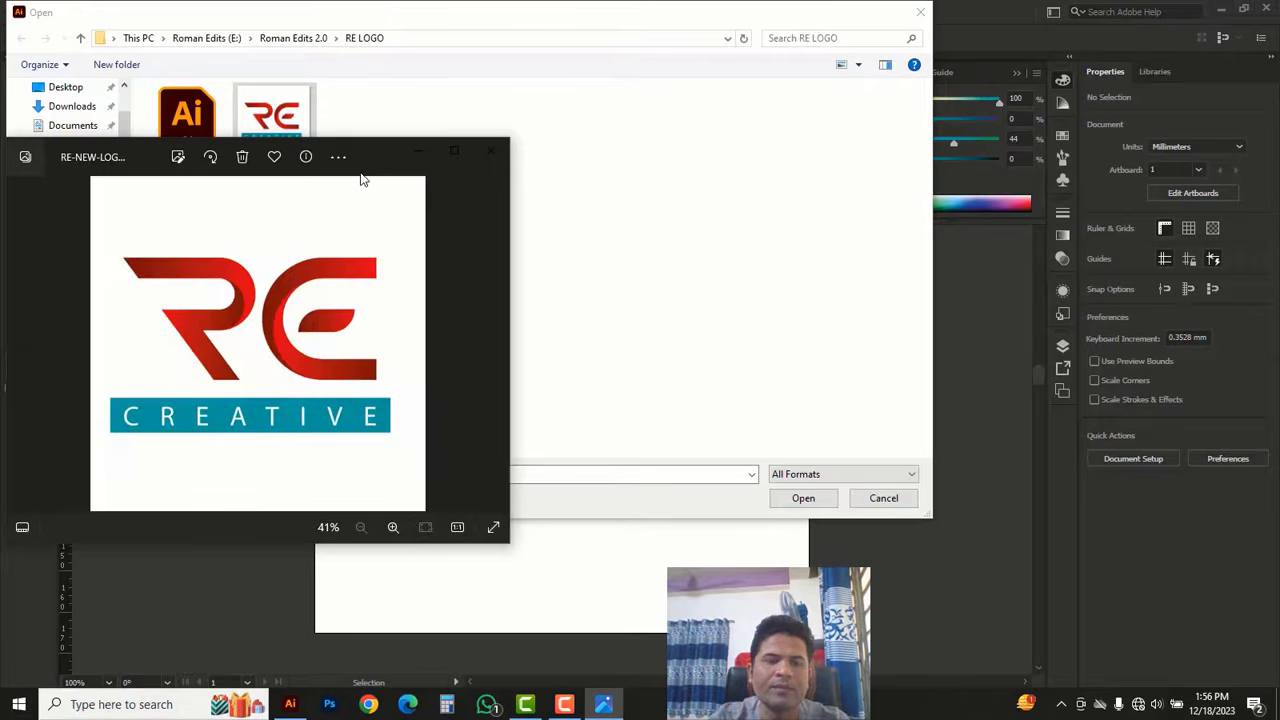
{"action": "left_click", "coordinate": [457, 149]}
Step: Examine the exported logo's letter edges, gradients and CREATIVE band up close, and close the image and the file-opening dialog
{"action": "scroll", "coordinate": [432, 291], "scroll_direction": "up", "scroll_amount": 5}
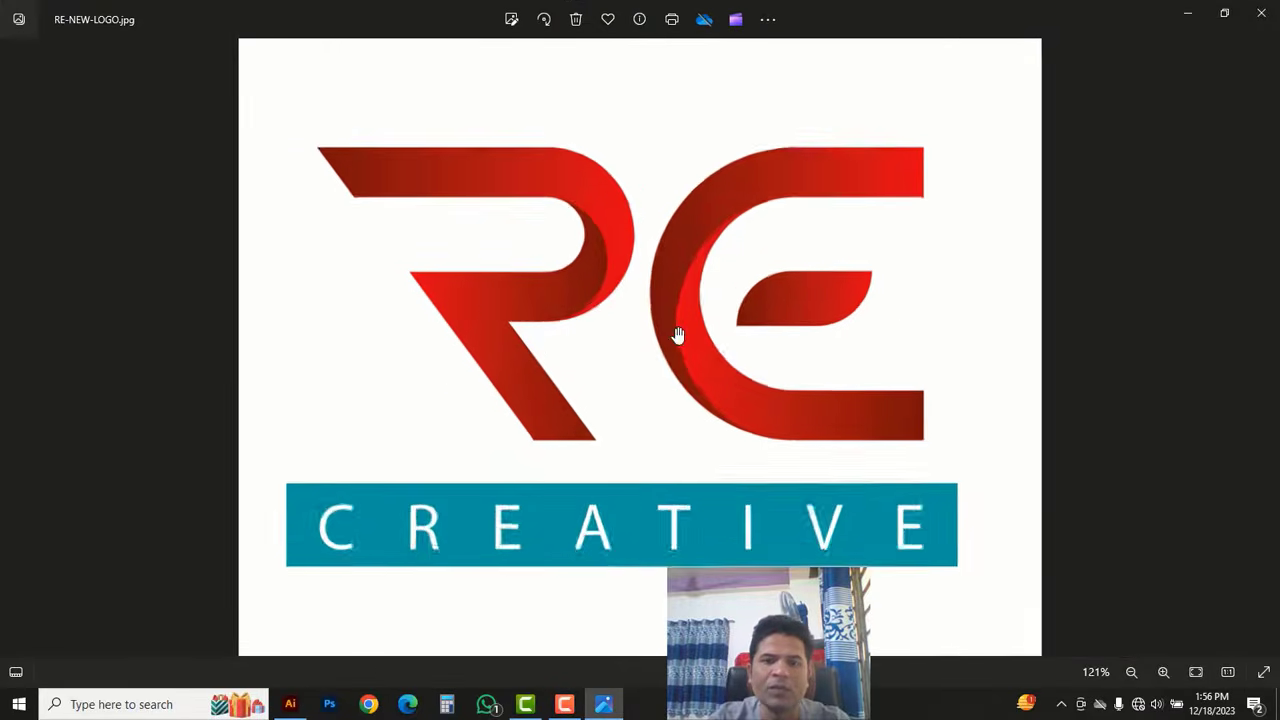
{"action": "scroll", "coordinate": [512, 358], "scroll_direction": "up", "scroll_amount": 2}
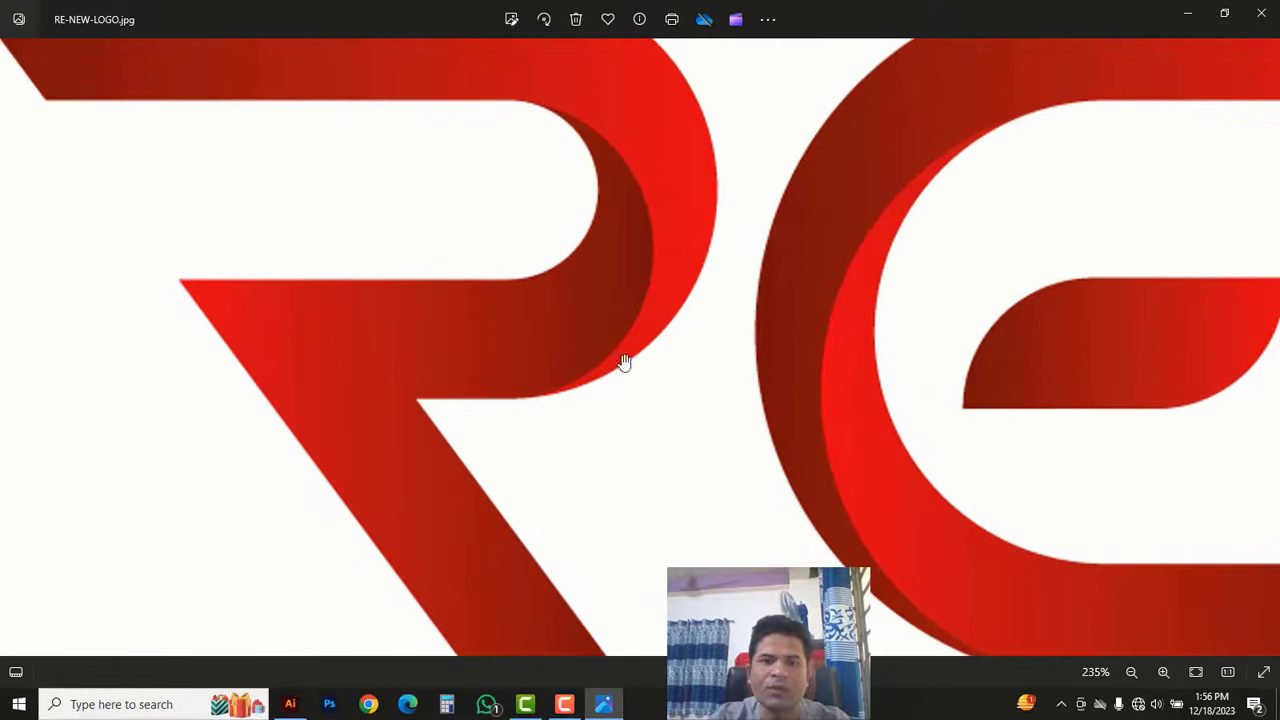
{"action": "left_click_drag", "start_coordinate": [613, 238], "coordinate": [608, 434]}
{"action": "left_click_drag", "start_coordinate": [992, 465], "coordinate": [606, 394]}
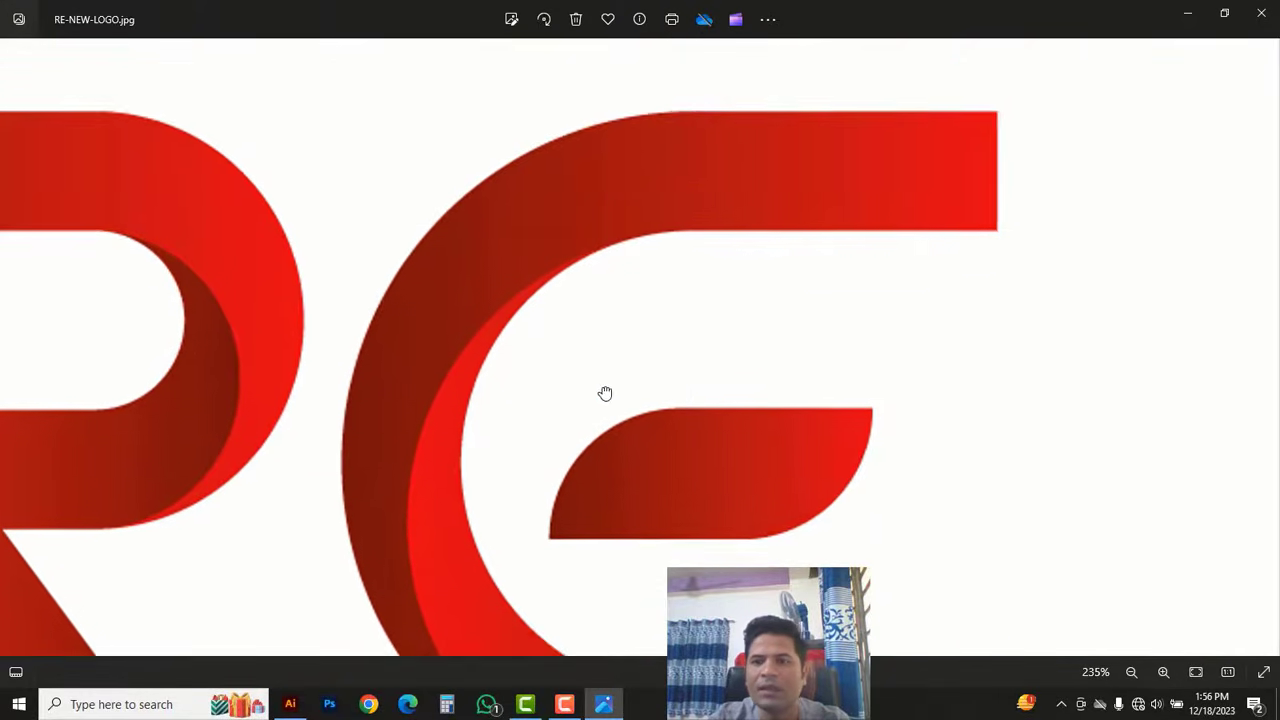
{"action": "left_click_drag", "start_coordinate": [645, 446], "coordinate": [645, 268]}
{"action": "left_click_drag", "start_coordinate": [671, 617], "coordinate": [694, 391]}
{"action": "left_click_drag", "start_coordinate": [665, 560], "coordinate": [674, 357]}
{"action": "left_click_drag", "start_coordinate": [563, 420], "coordinate": [691, 349]}
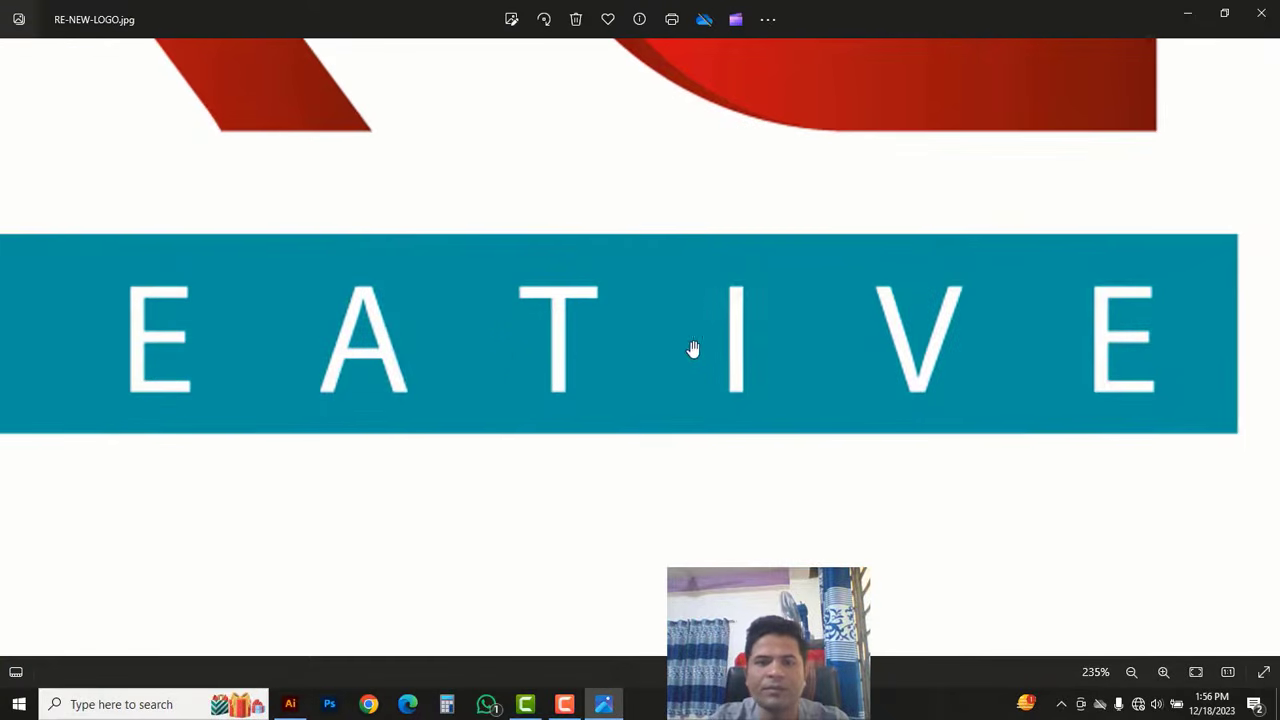
{"action": "scroll", "coordinate": [502, 357], "scroll_direction": "down", "scroll_amount": 1}
{"action": "scroll", "coordinate": [502, 357], "scroll_direction": "down", "scroll_amount": 4}
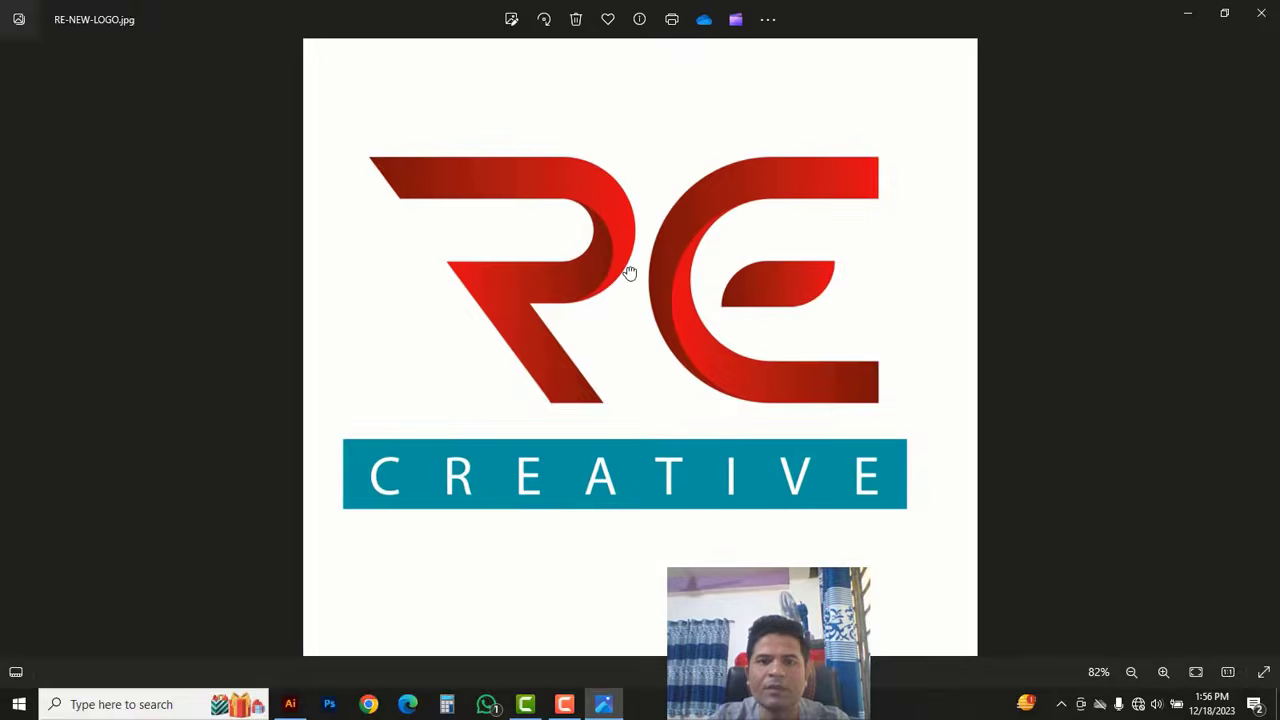
{"action": "left_click_drag", "start_coordinate": [626, 271], "coordinate": [626, 329]}
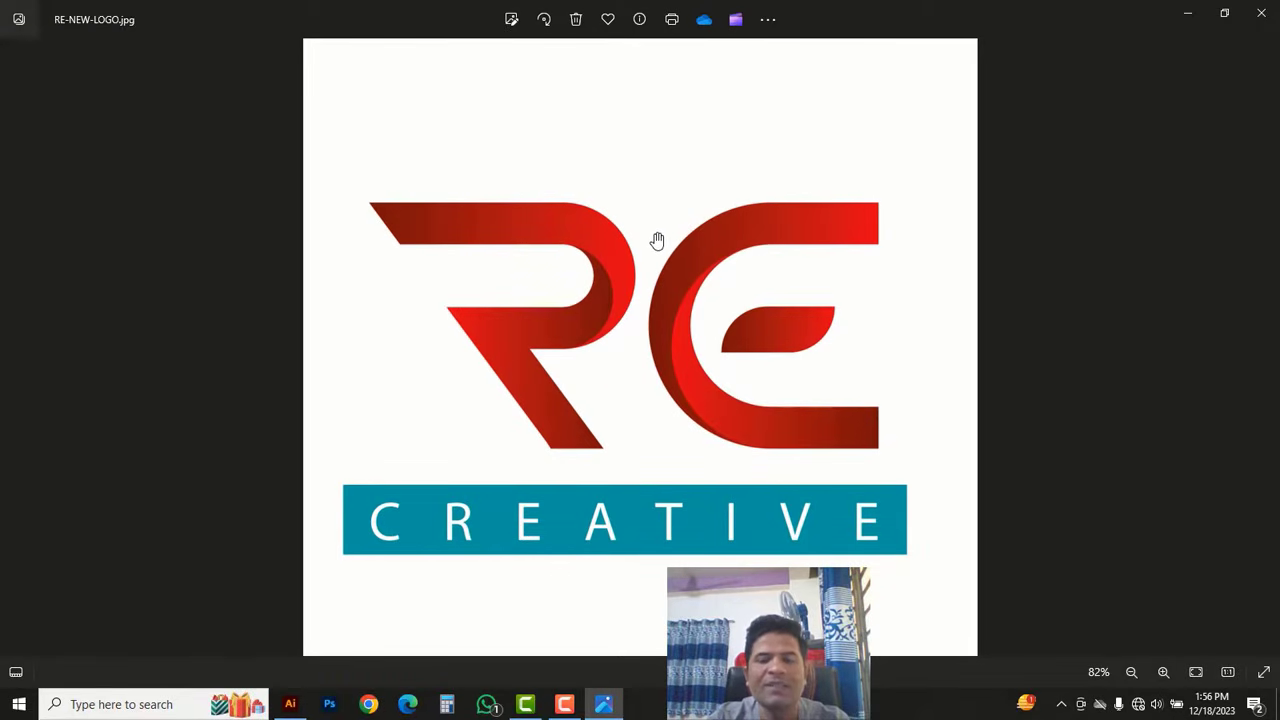
{"action": "left_click", "coordinate": [1261, 13]}
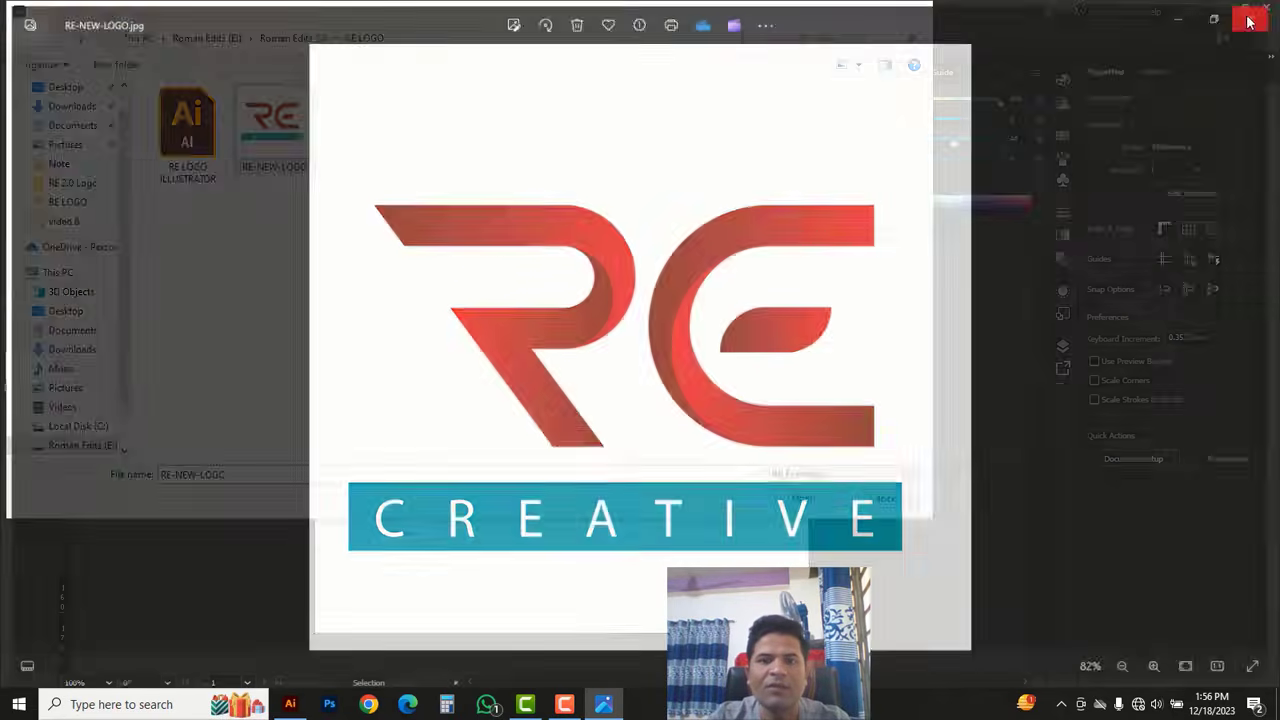
{"action": "left_click", "coordinate": [884, 499]}
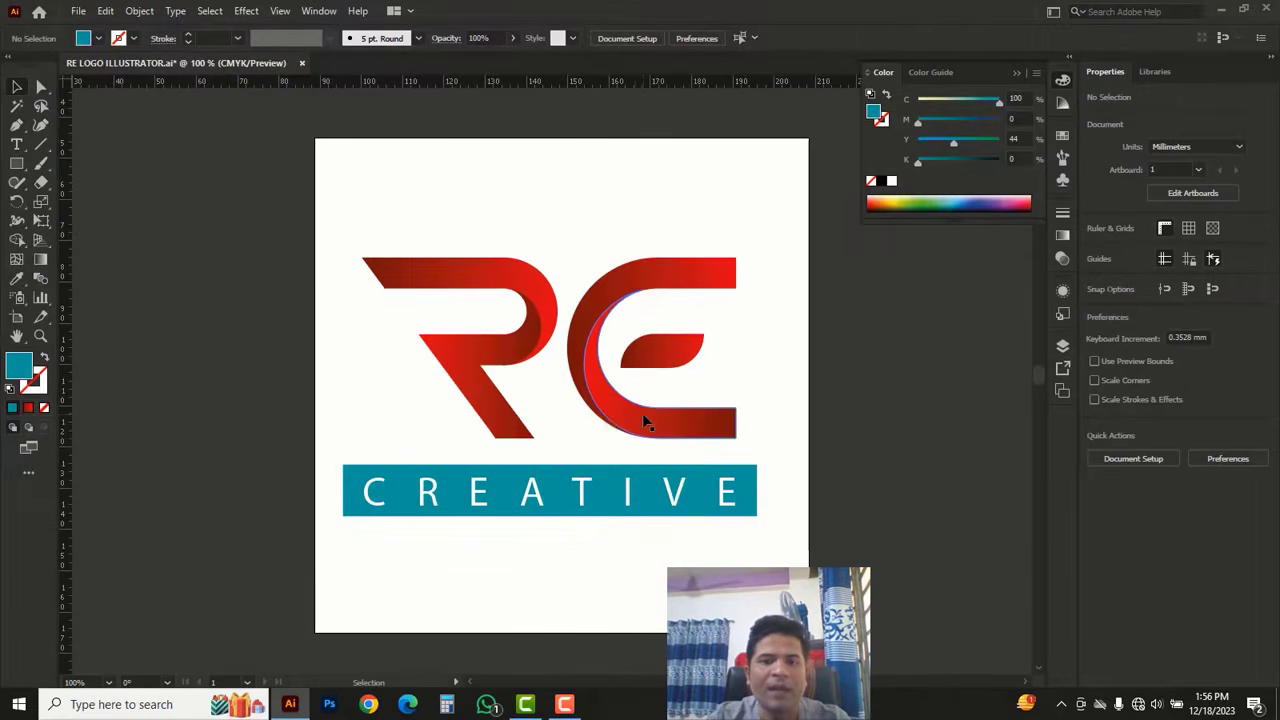
Step: Hide the panels and inspect the vector logo up to 400% zoom, from the R and E letters down to the CREATIVE band
{"action": "key", "text": "z"}
{"action": "left_click", "coordinate": [566, 408]}
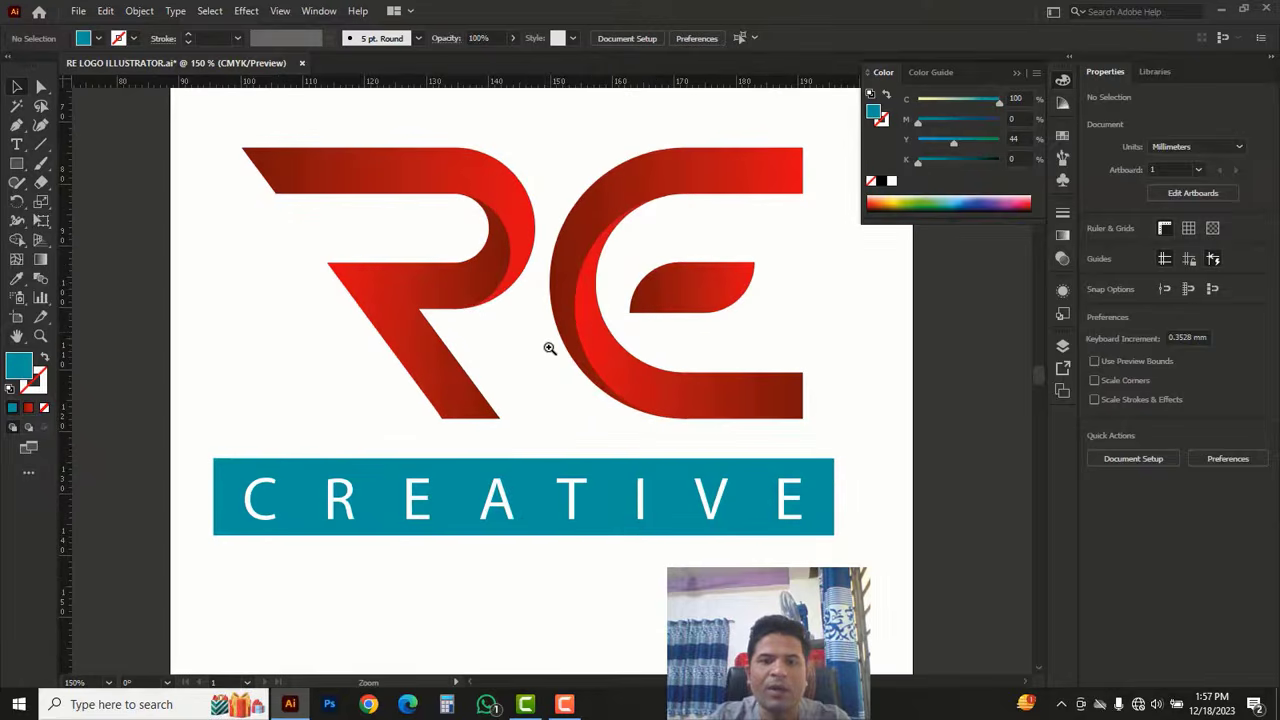
{"action": "left_click", "coordinate": [545, 331]}
{"action": "key", "text": "Tab"}
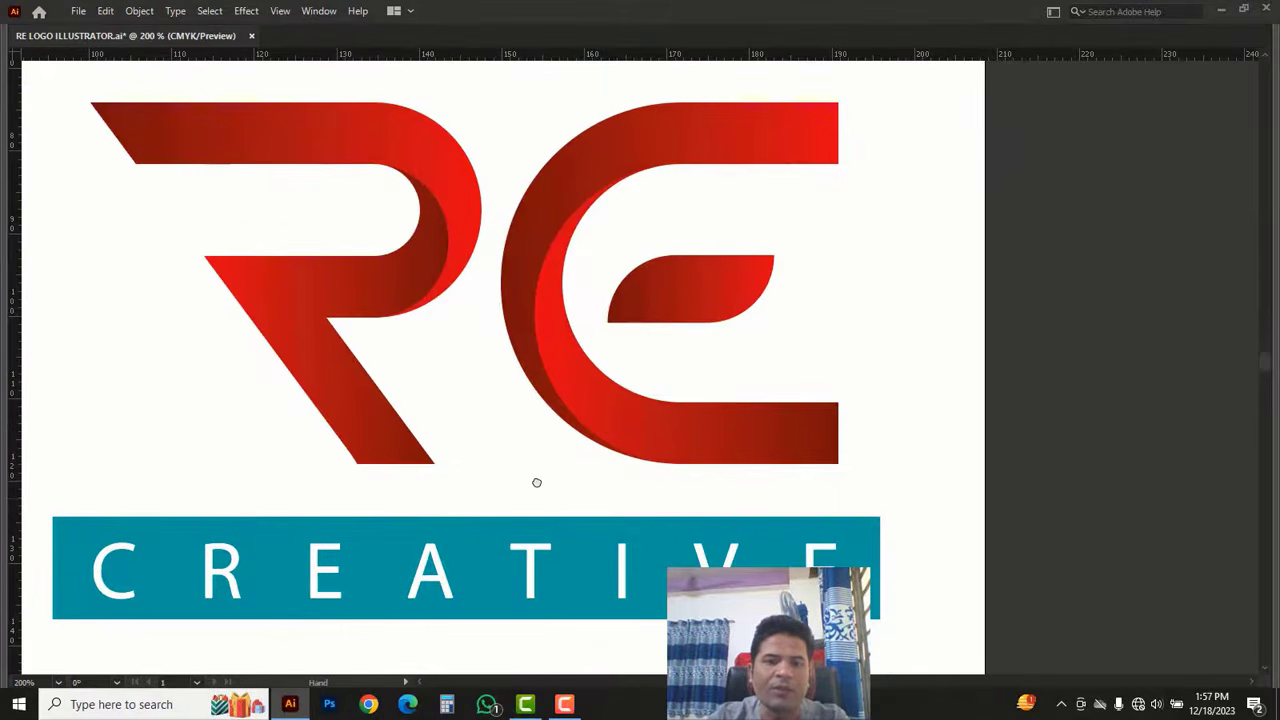
{"action": "key", "text": "v"}
{"action": "left_click_drag", "start_coordinate": [607, 359], "coordinate": [592, 475]}
{"action": "key", "text": "z"}
{"action": "left_click", "coordinate": [499, 361]}
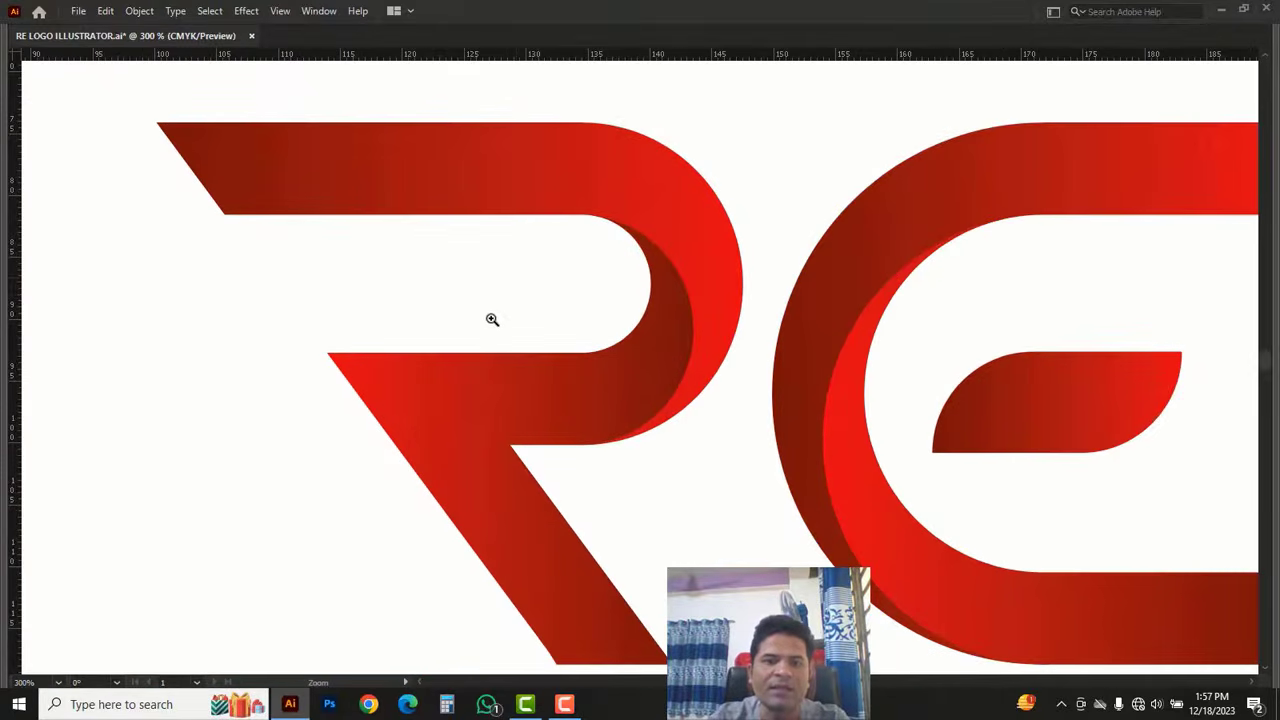
{"action": "left_click", "coordinate": [540, 280]}
{"action": "key", "text": "space"}
{"action": "left_click_drag", "start_coordinate": [687, 411], "coordinate": [627, 414]}
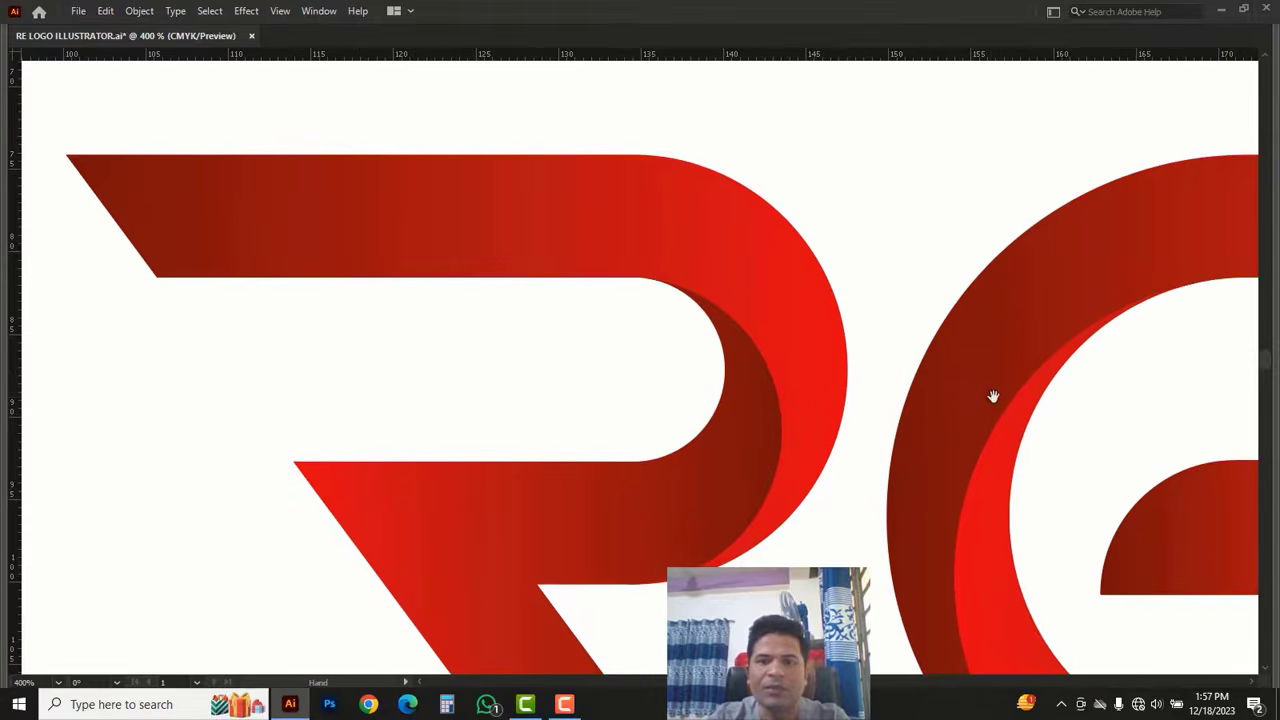
{"action": "left_click_drag", "start_coordinate": [783, 378], "coordinate": [460, 386]}
{"action": "left_click_drag", "start_coordinate": [920, 406], "coordinate": [670, 430]}
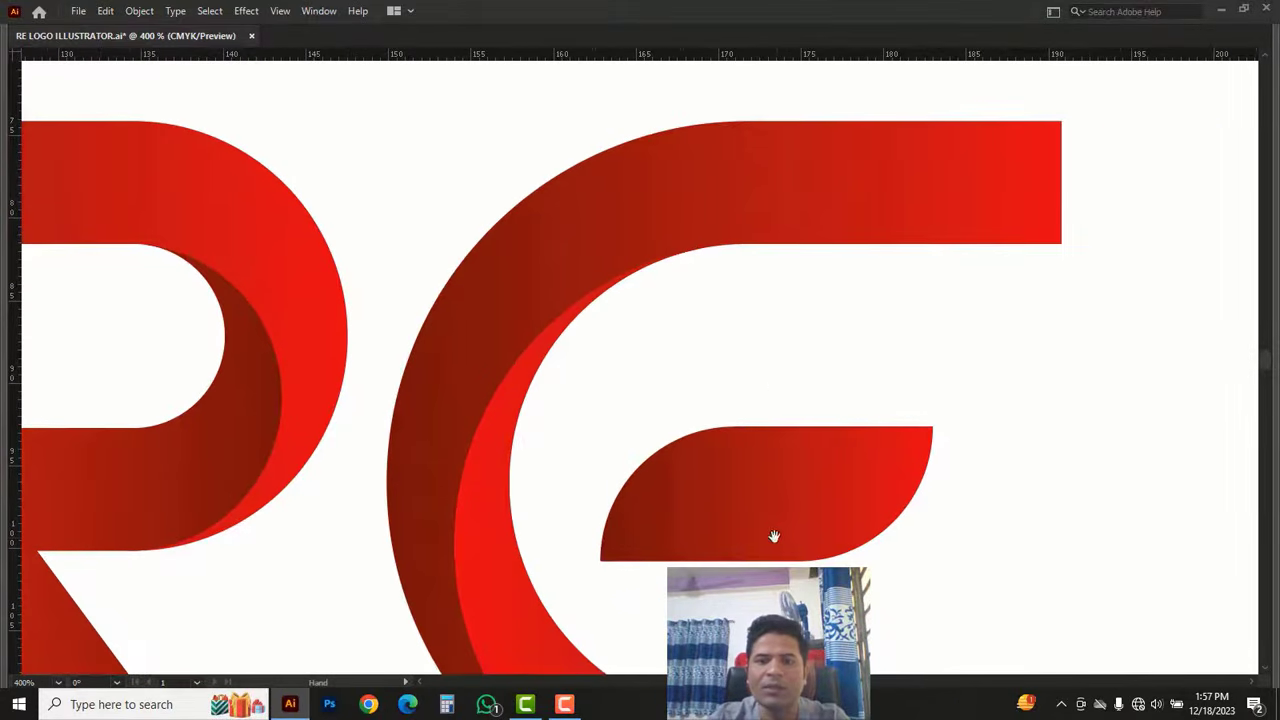
{"action": "left_click_drag", "start_coordinate": [771, 534], "coordinate": [756, 296]}
{"action": "left_click_drag", "start_coordinate": [760, 520], "coordinate": [760, 360]}
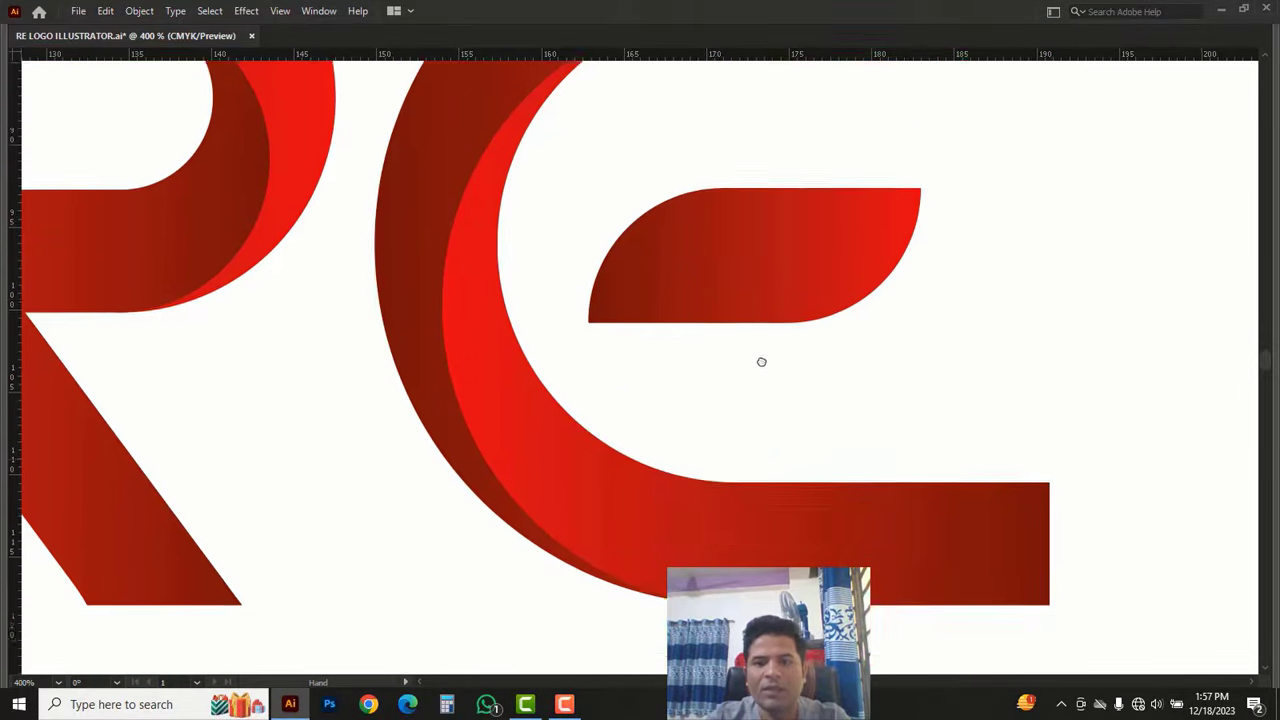
{"action": "left_click_drag", "start_coordinate": [757, 526], "coordinate": [748, 313]}
{"action": "left_click_drag", "start_coordinate": [680, 482], "coordinate": [677, 351]}
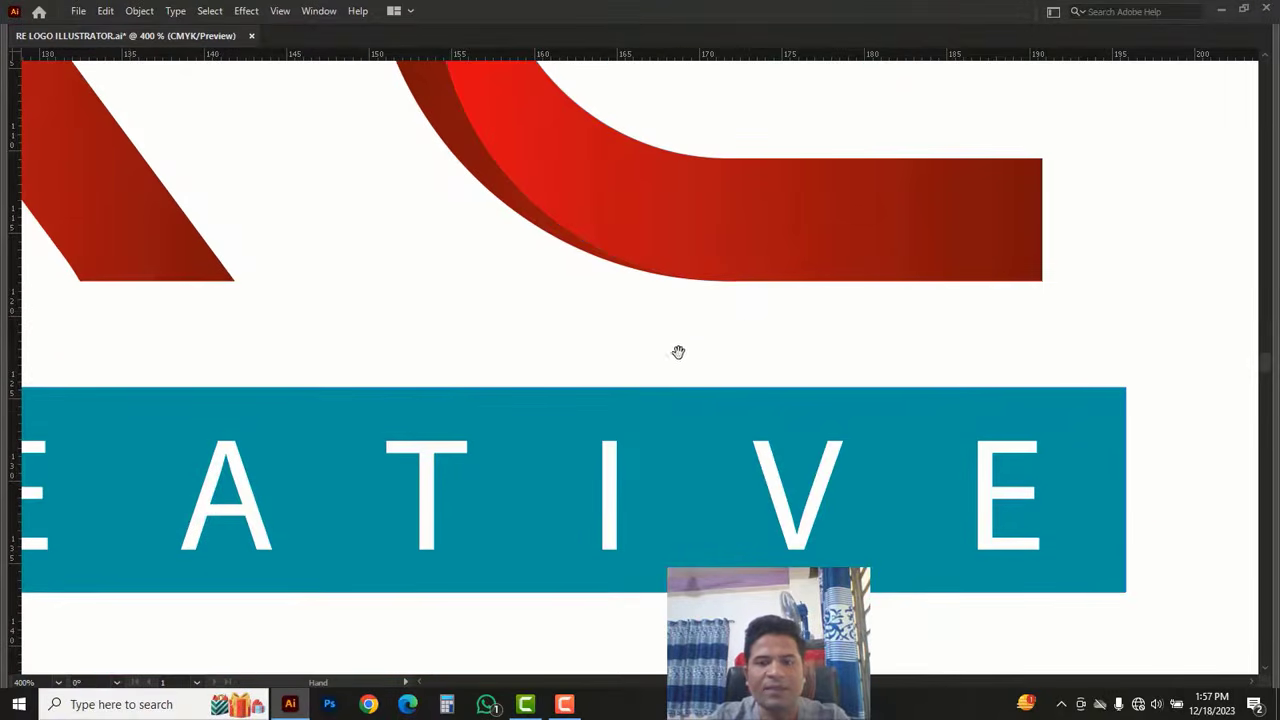